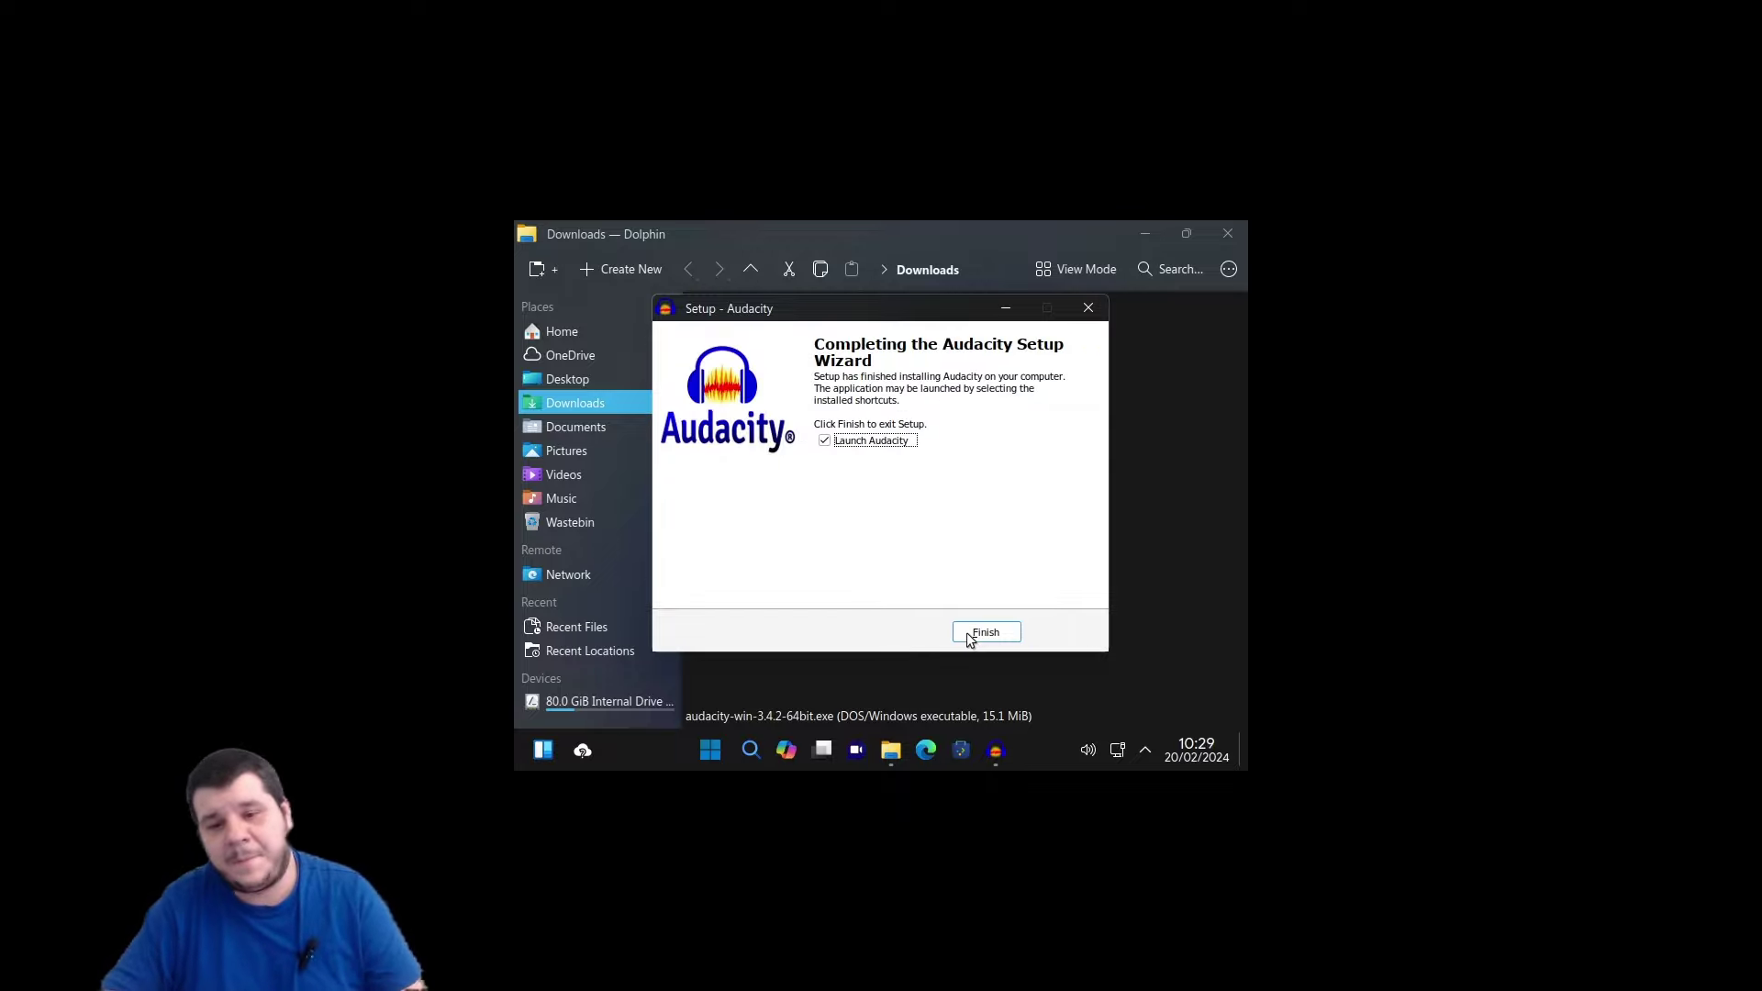
# Finish the Audacity setup without launching Audacity when it closes.
pyautogui.click(979, 635)
pyautogui.click(826, 441)
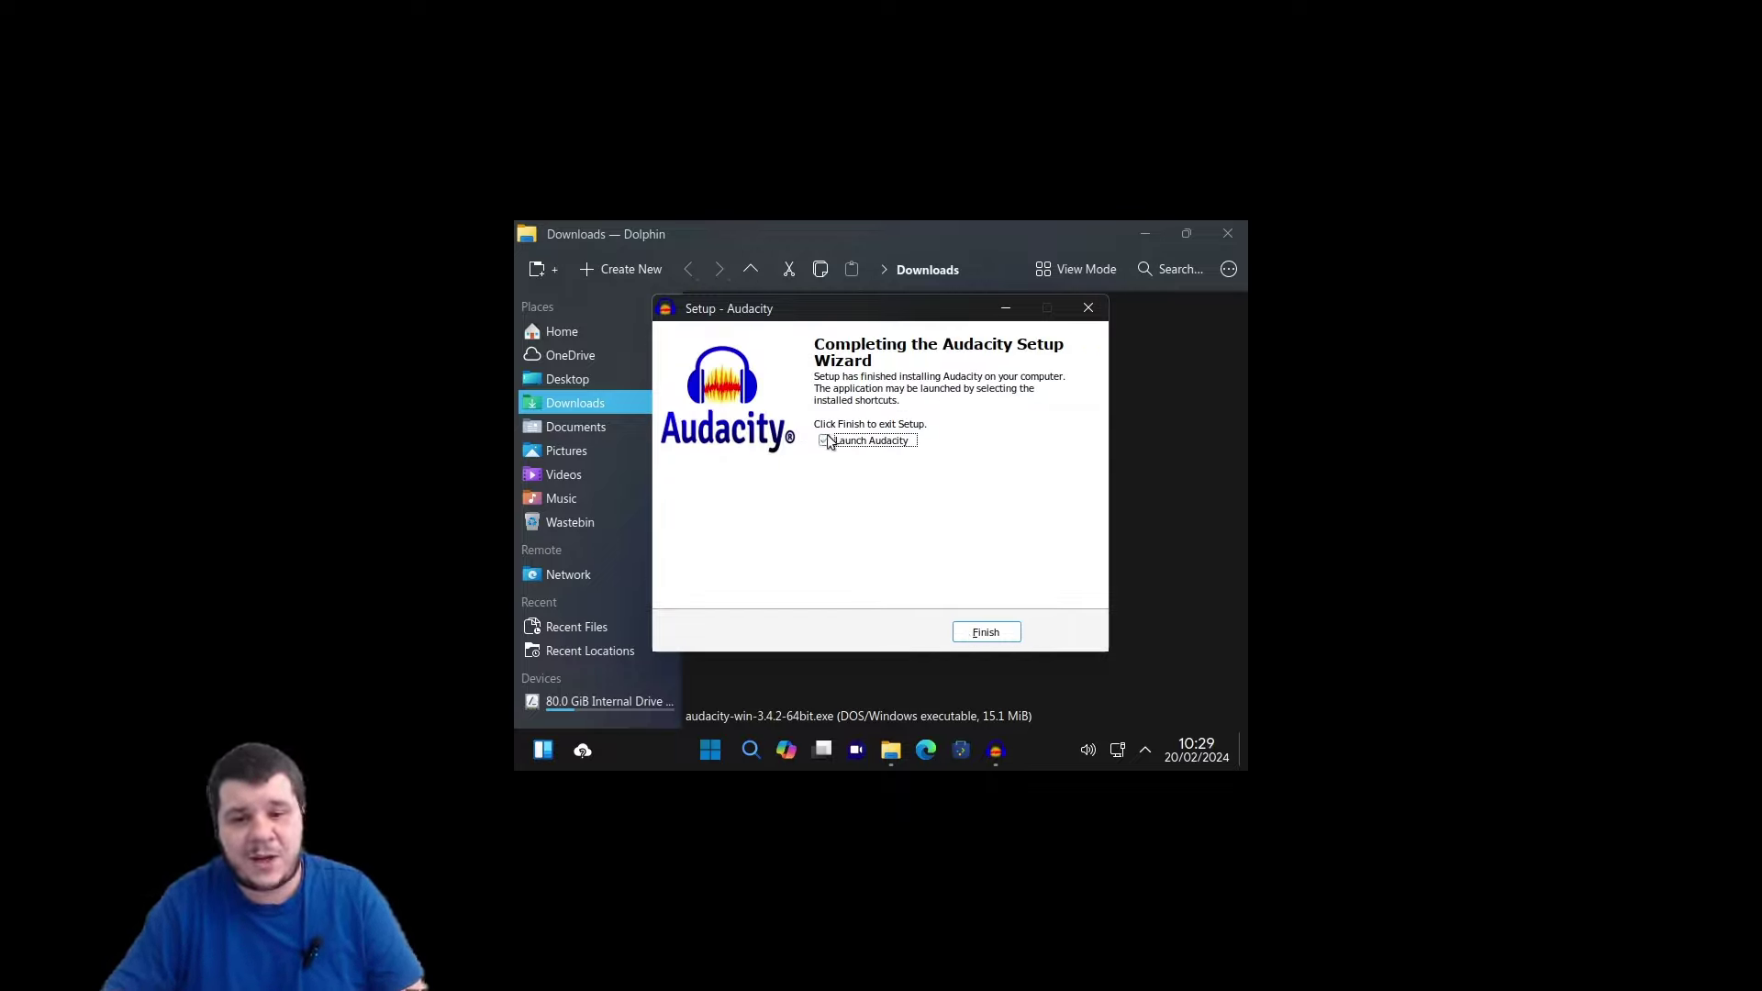
pyautogui.click(985, 634)
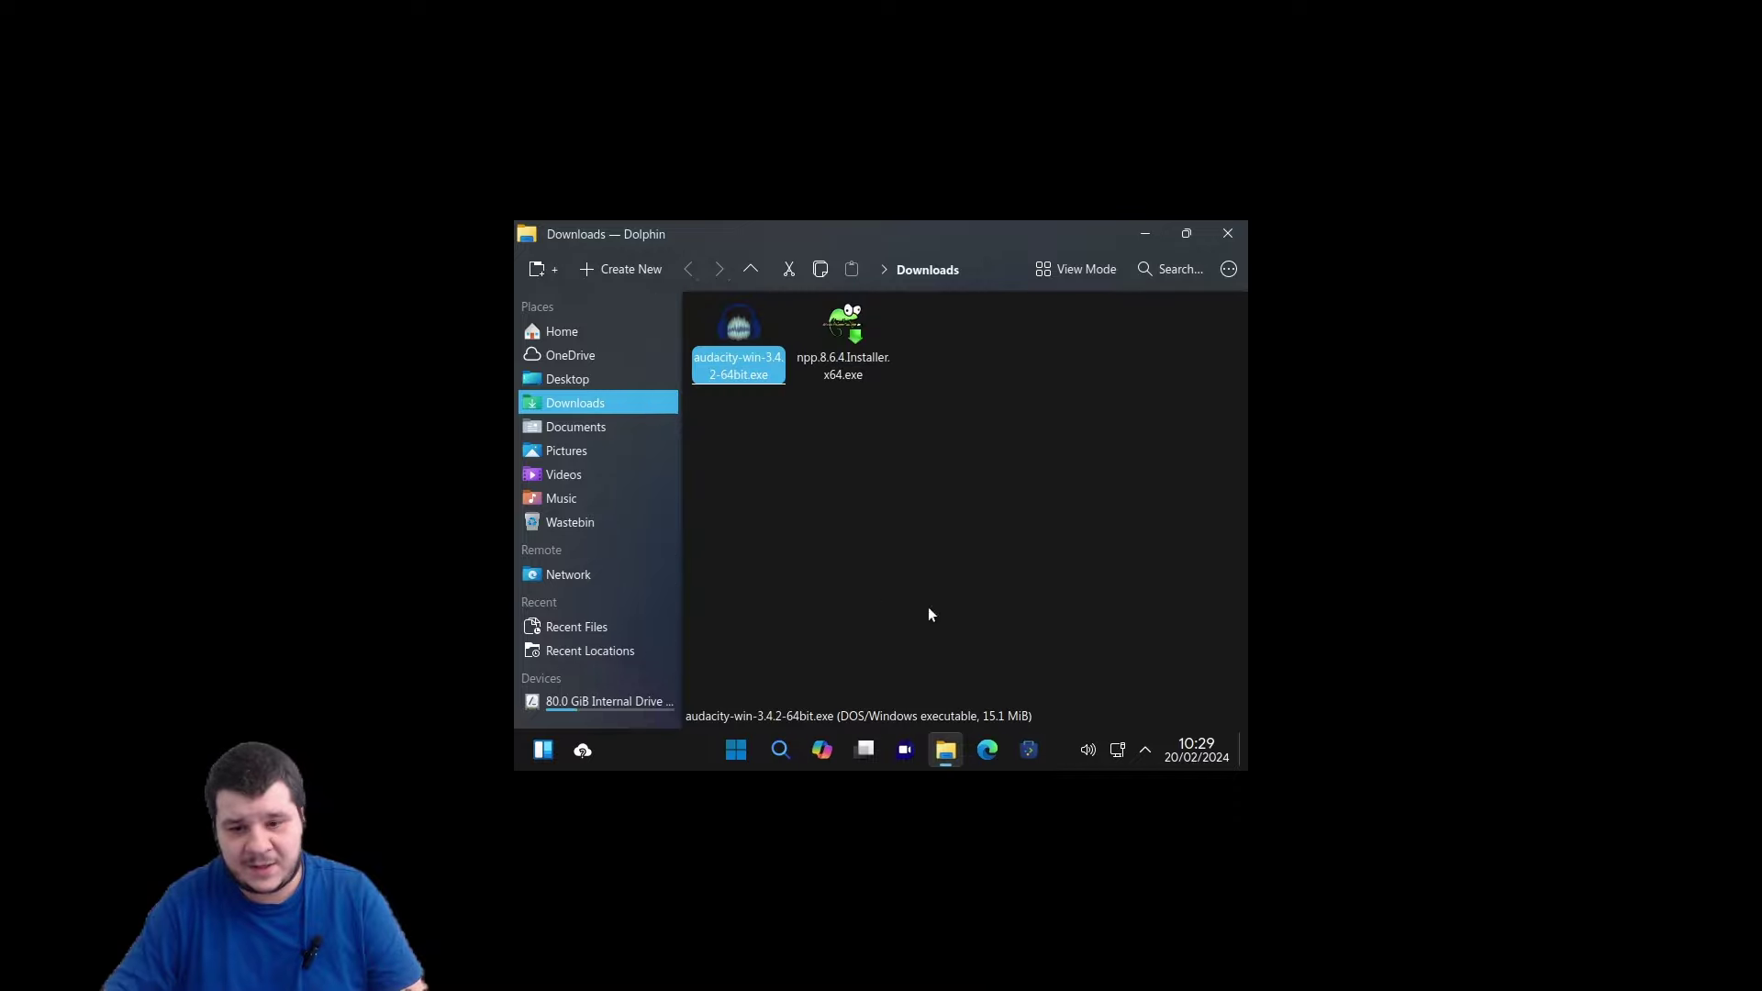
# Install Notepad++ v8.6.4 from npp.8.6.4.Installer.x64.exe with default folder and components, then launch it.
pyautogui.click(849, 353)
pyautogui.doubleClick(850, 356)
pyautogui.click(883, 523)
pyautogui.click(966, 640)
pyautogui.click(980, 636)
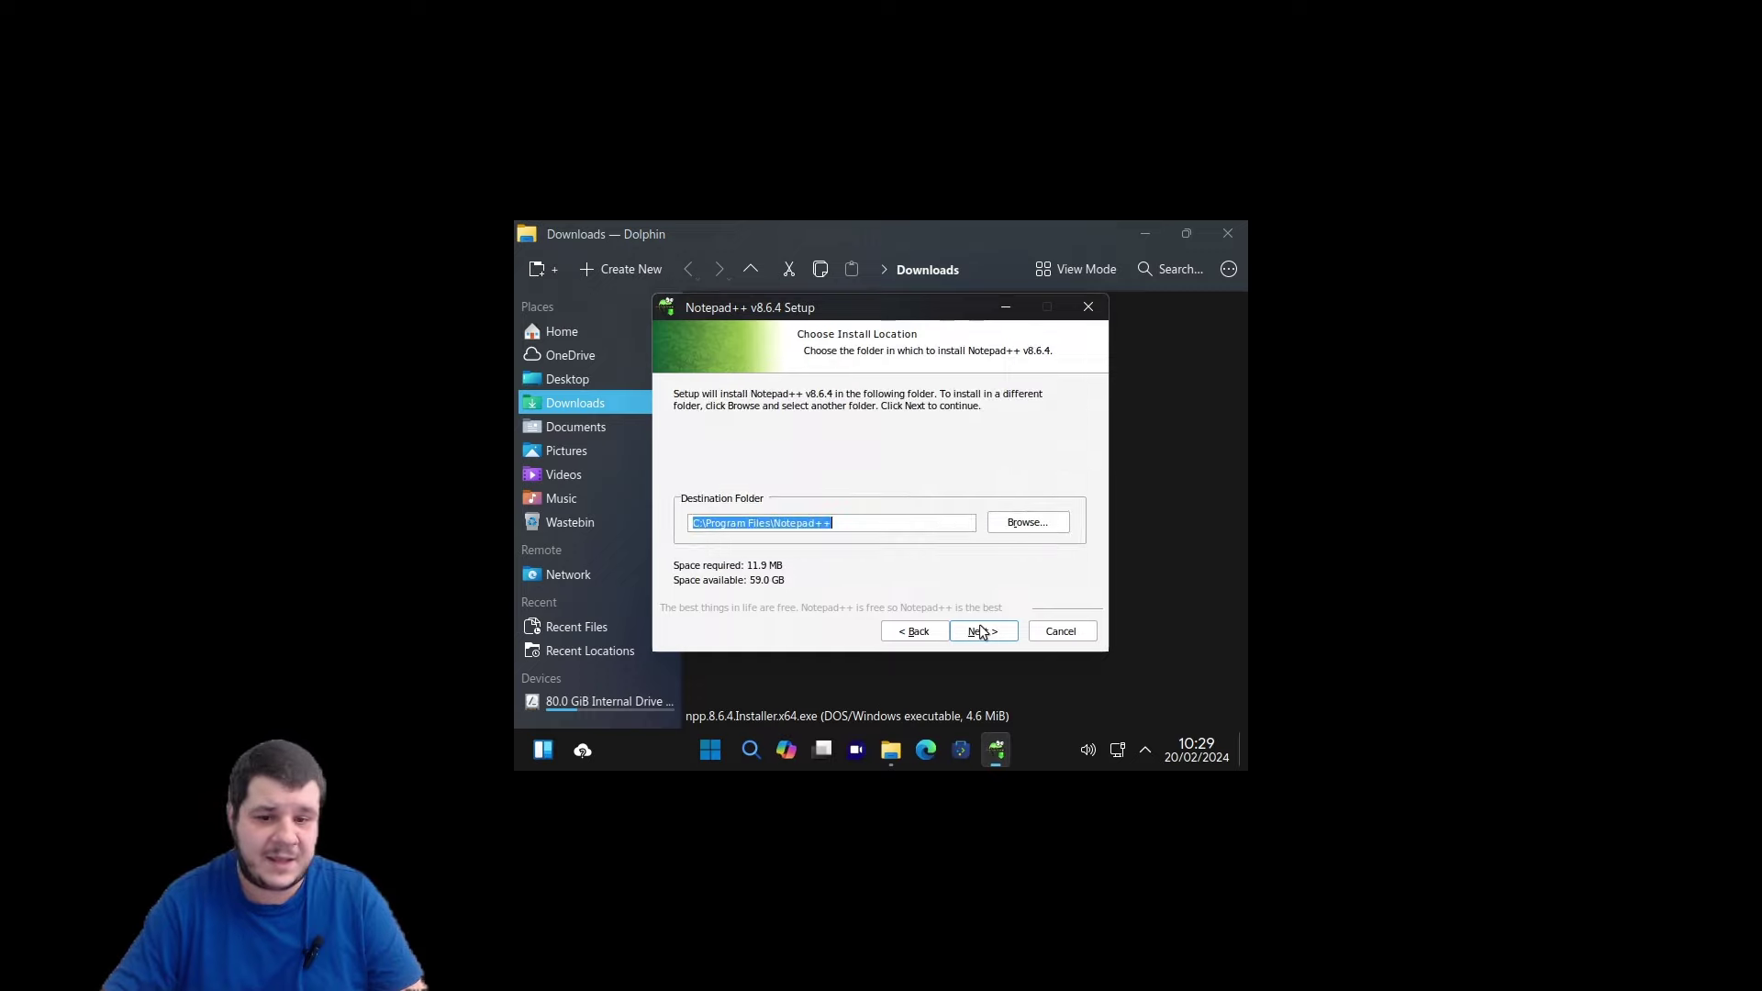
pyautogui.click(988, 636)
pyautogui.click(988, 636)
pyautogui.click(988, 636)
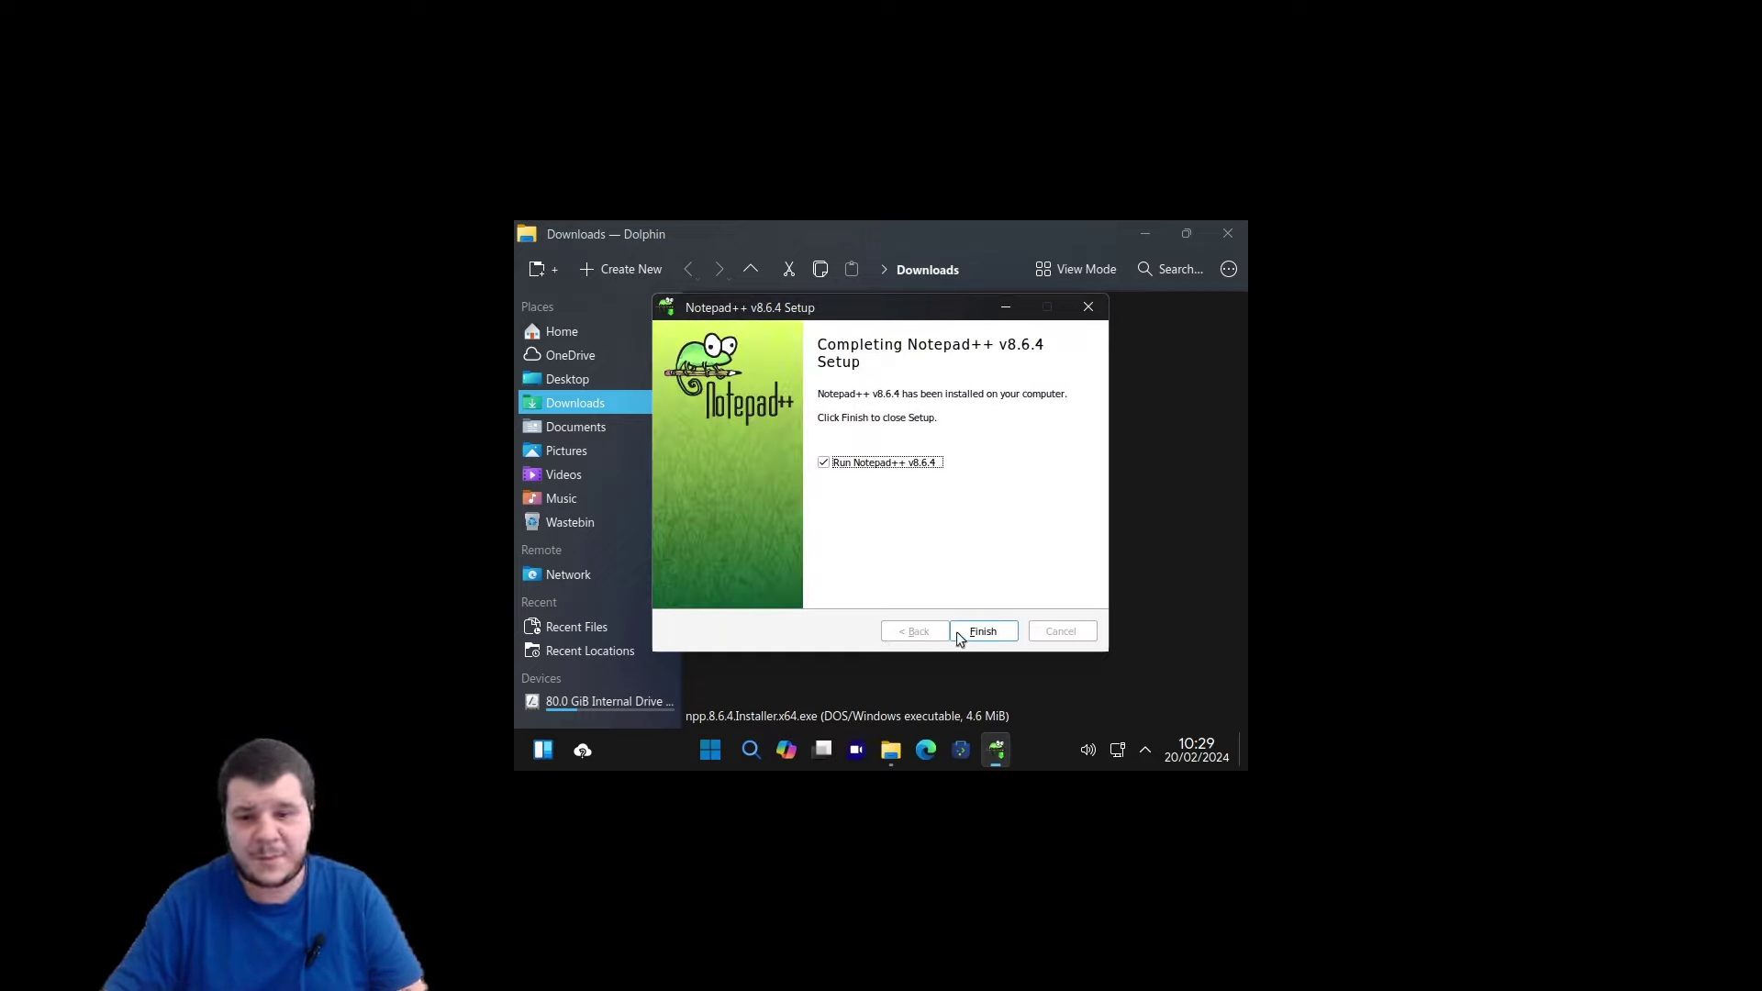
pyautogui.moveTo(967, 631); pyautogui.dragTo(1113, 581)
pyautogui.click(1227, 235)
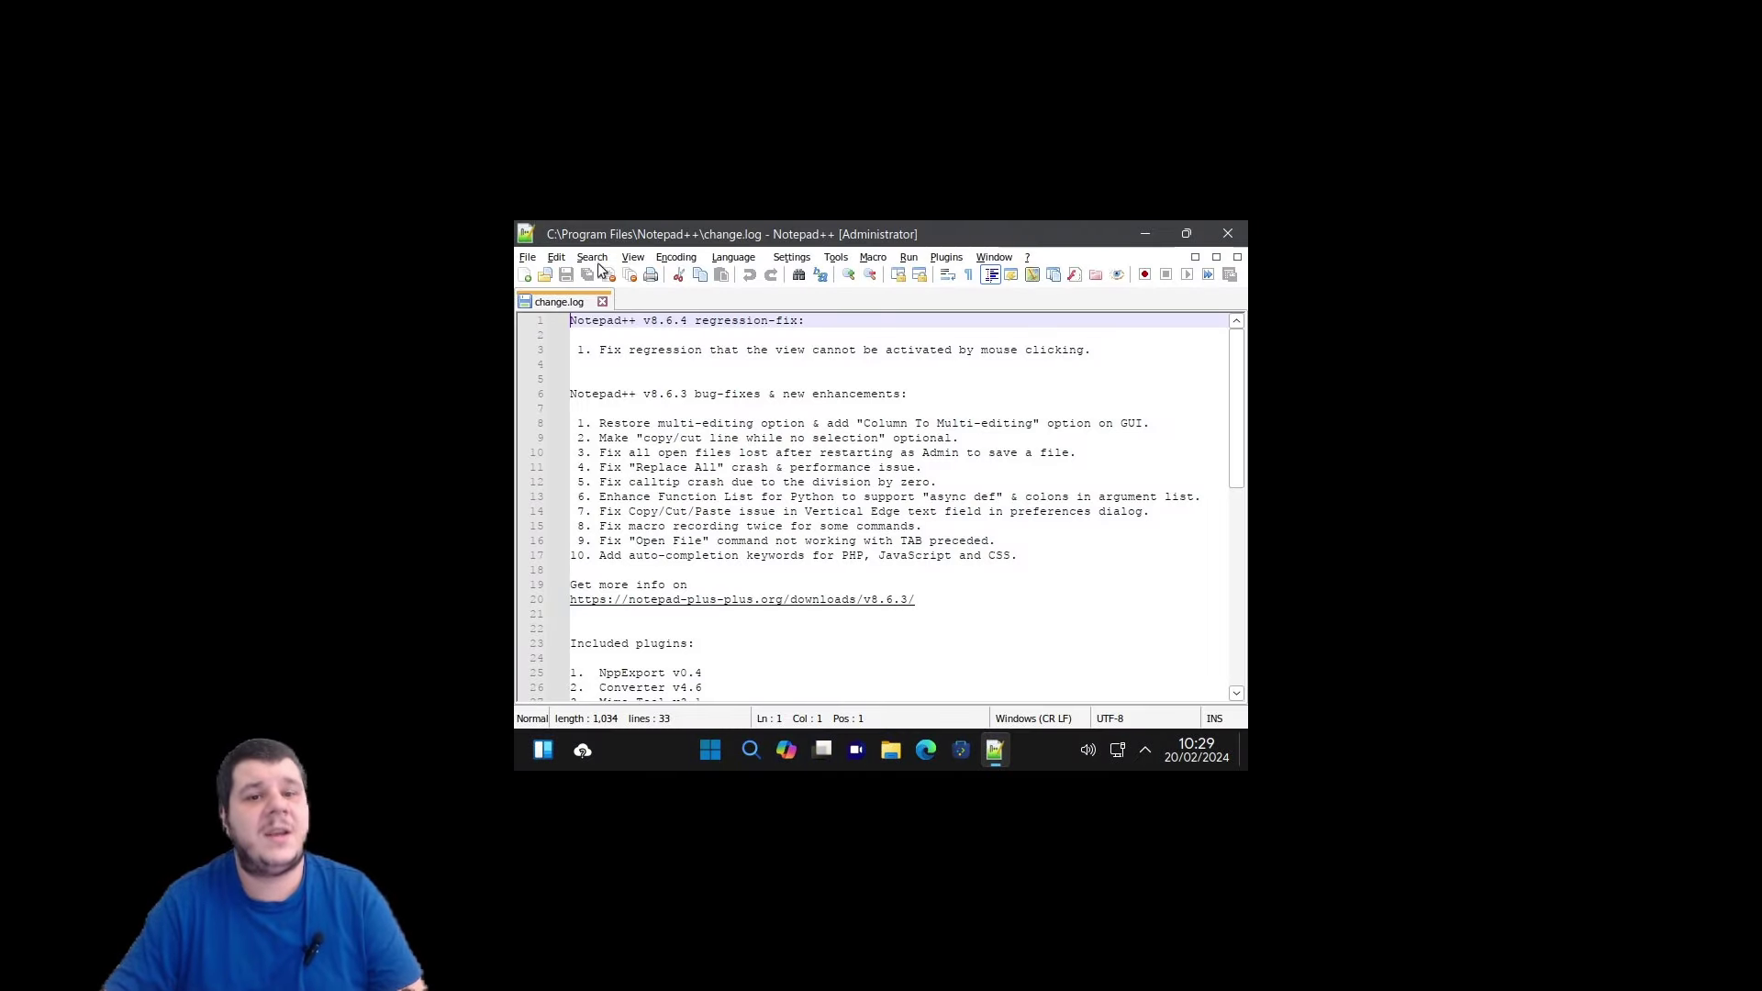
# Read through change.log from line 11 down to line 33, then close Notepad++.
pyautogui.click(528, 257)
pyautogui.click(923, 467)
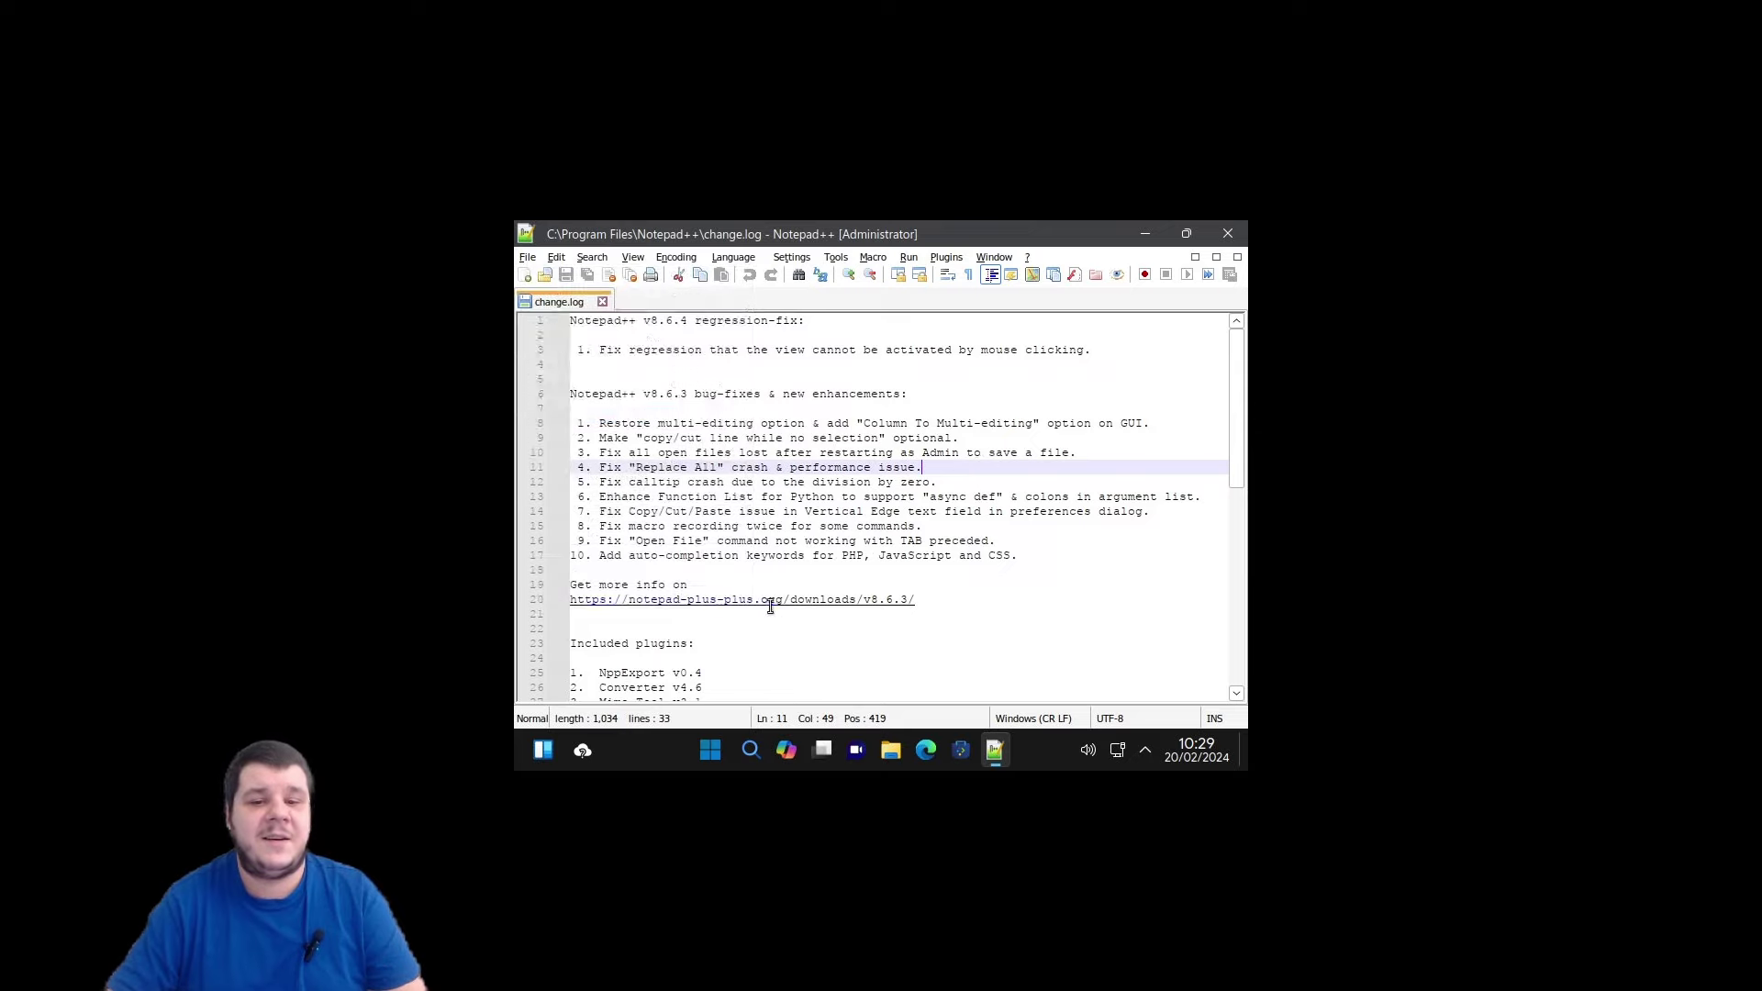
pyautogui.scroll(-10, 770, 606)
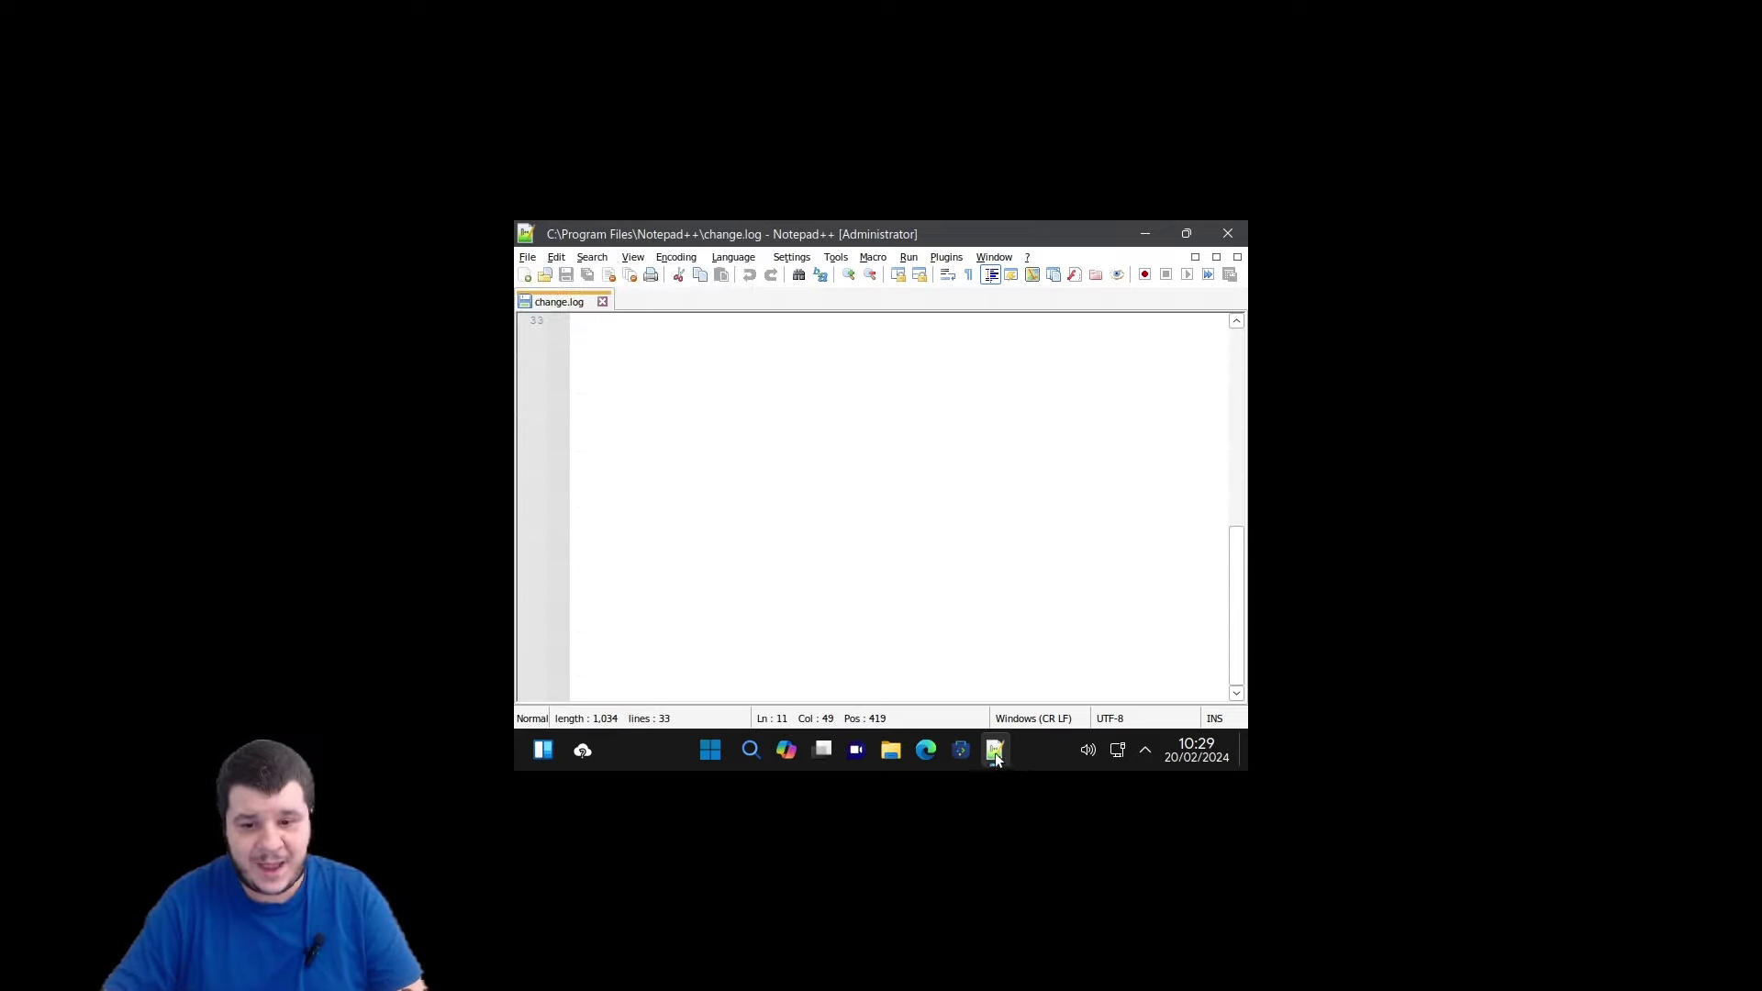
pyautogui.moveTo(997, 758)
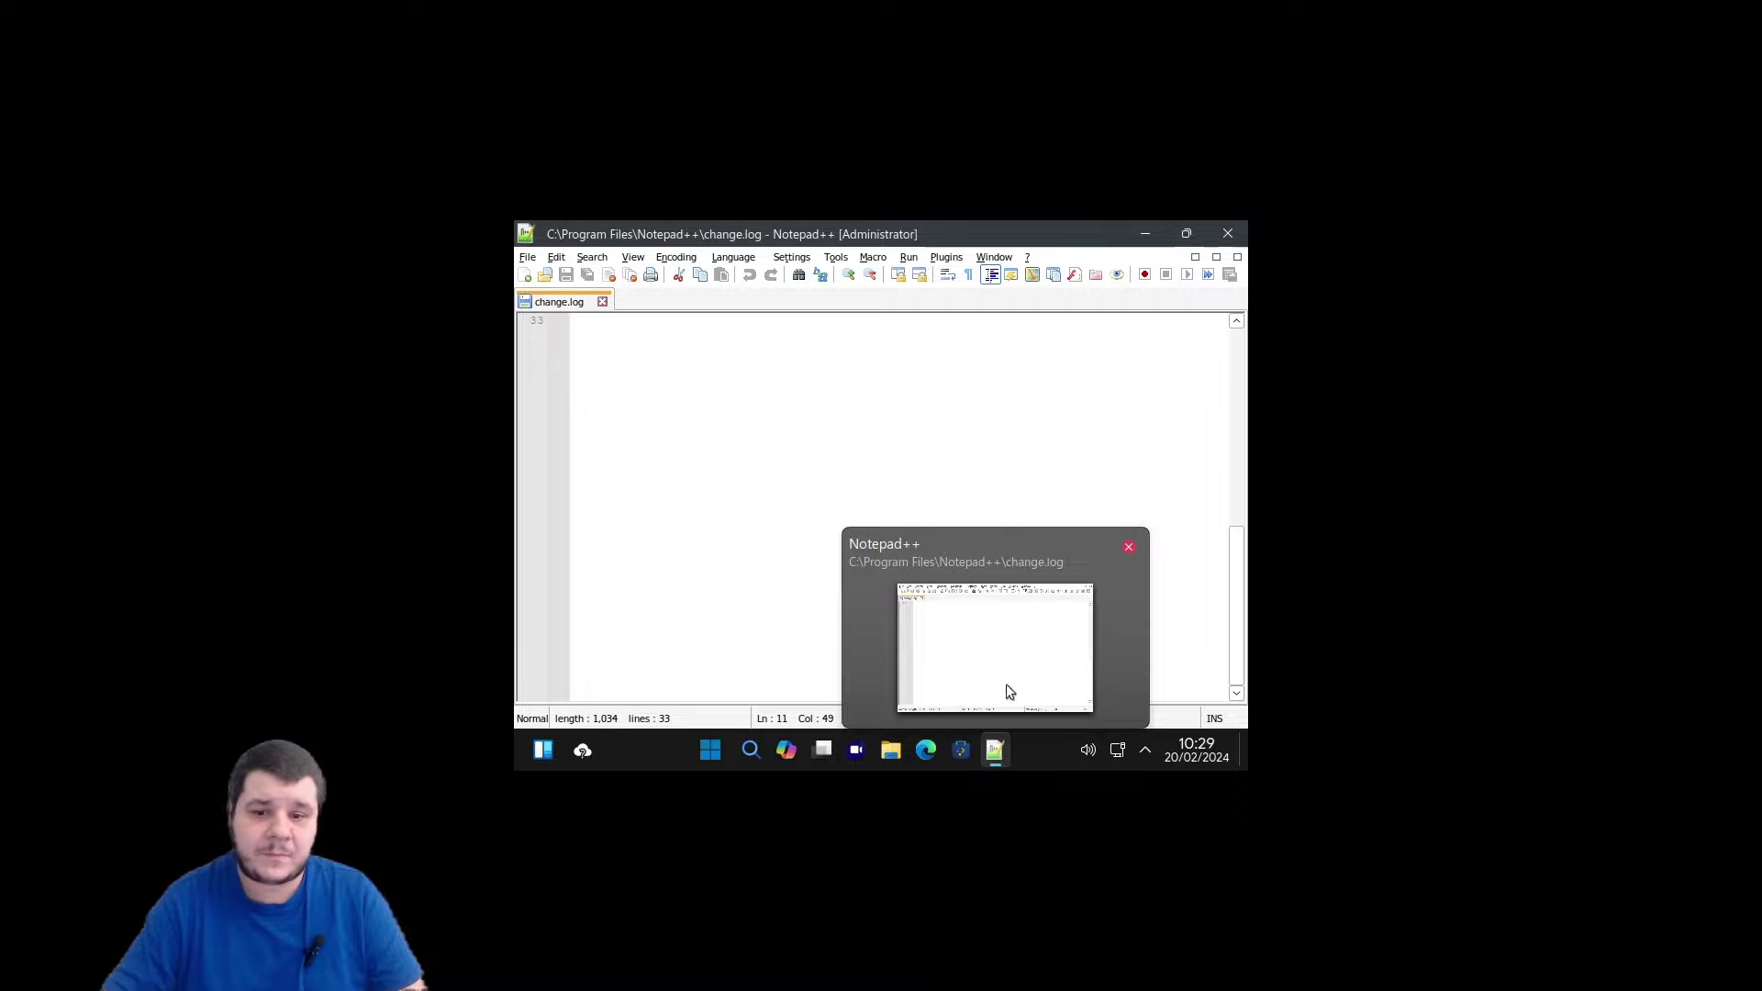
pyautogui.click(1050, 459)
pyautogui.click(1227, 237)
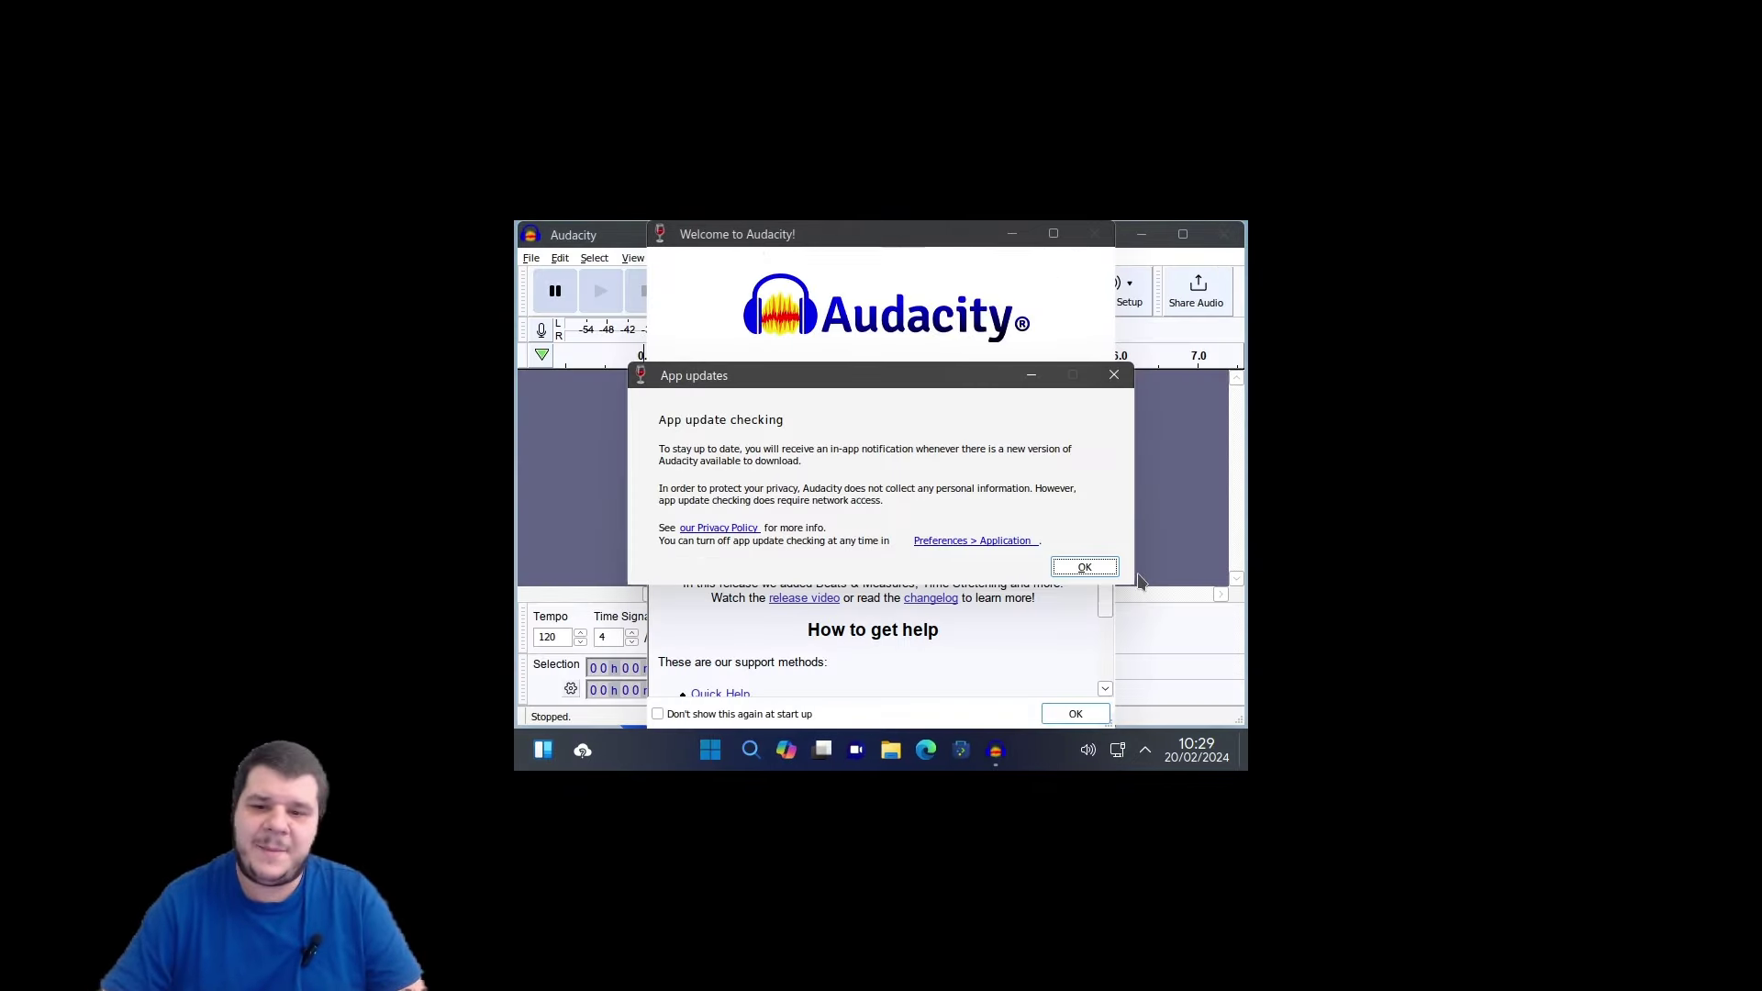
# Dismiss Audacity's update and welcome notices, then record and stop a five-second stereo test clip.
pyautogui.click(1111, 569)
pyautogui.click(1072, 718)
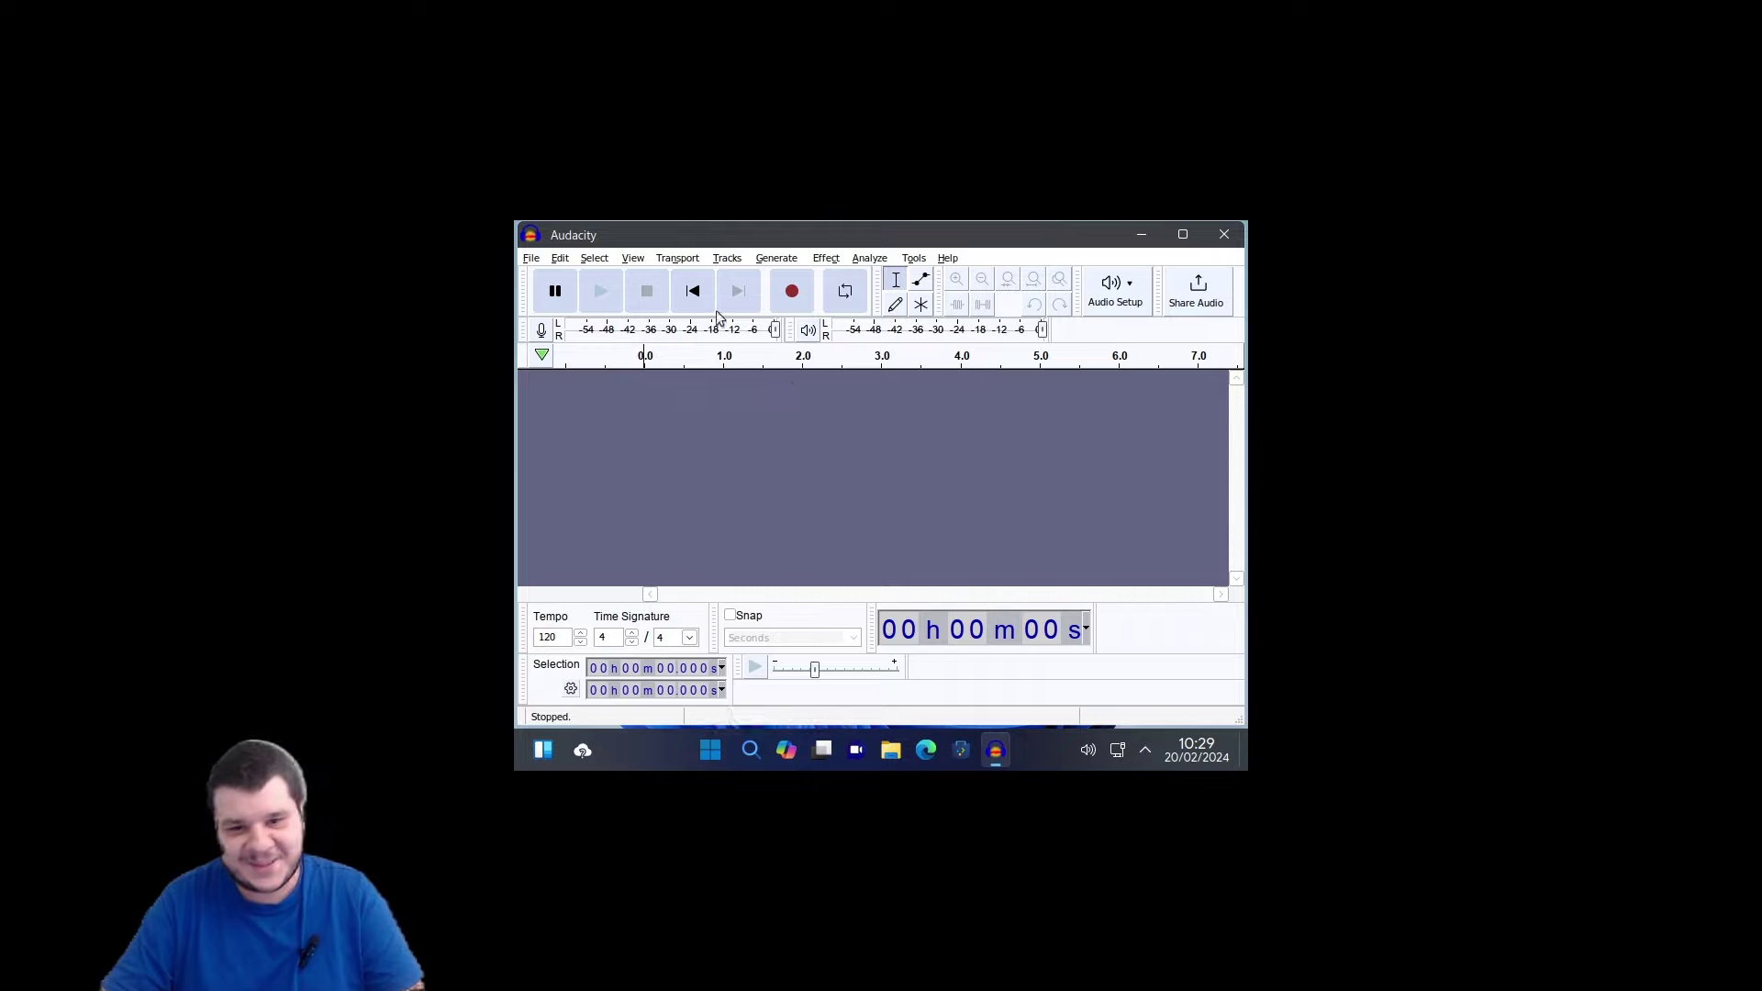
pyautogui.click(791, 291)
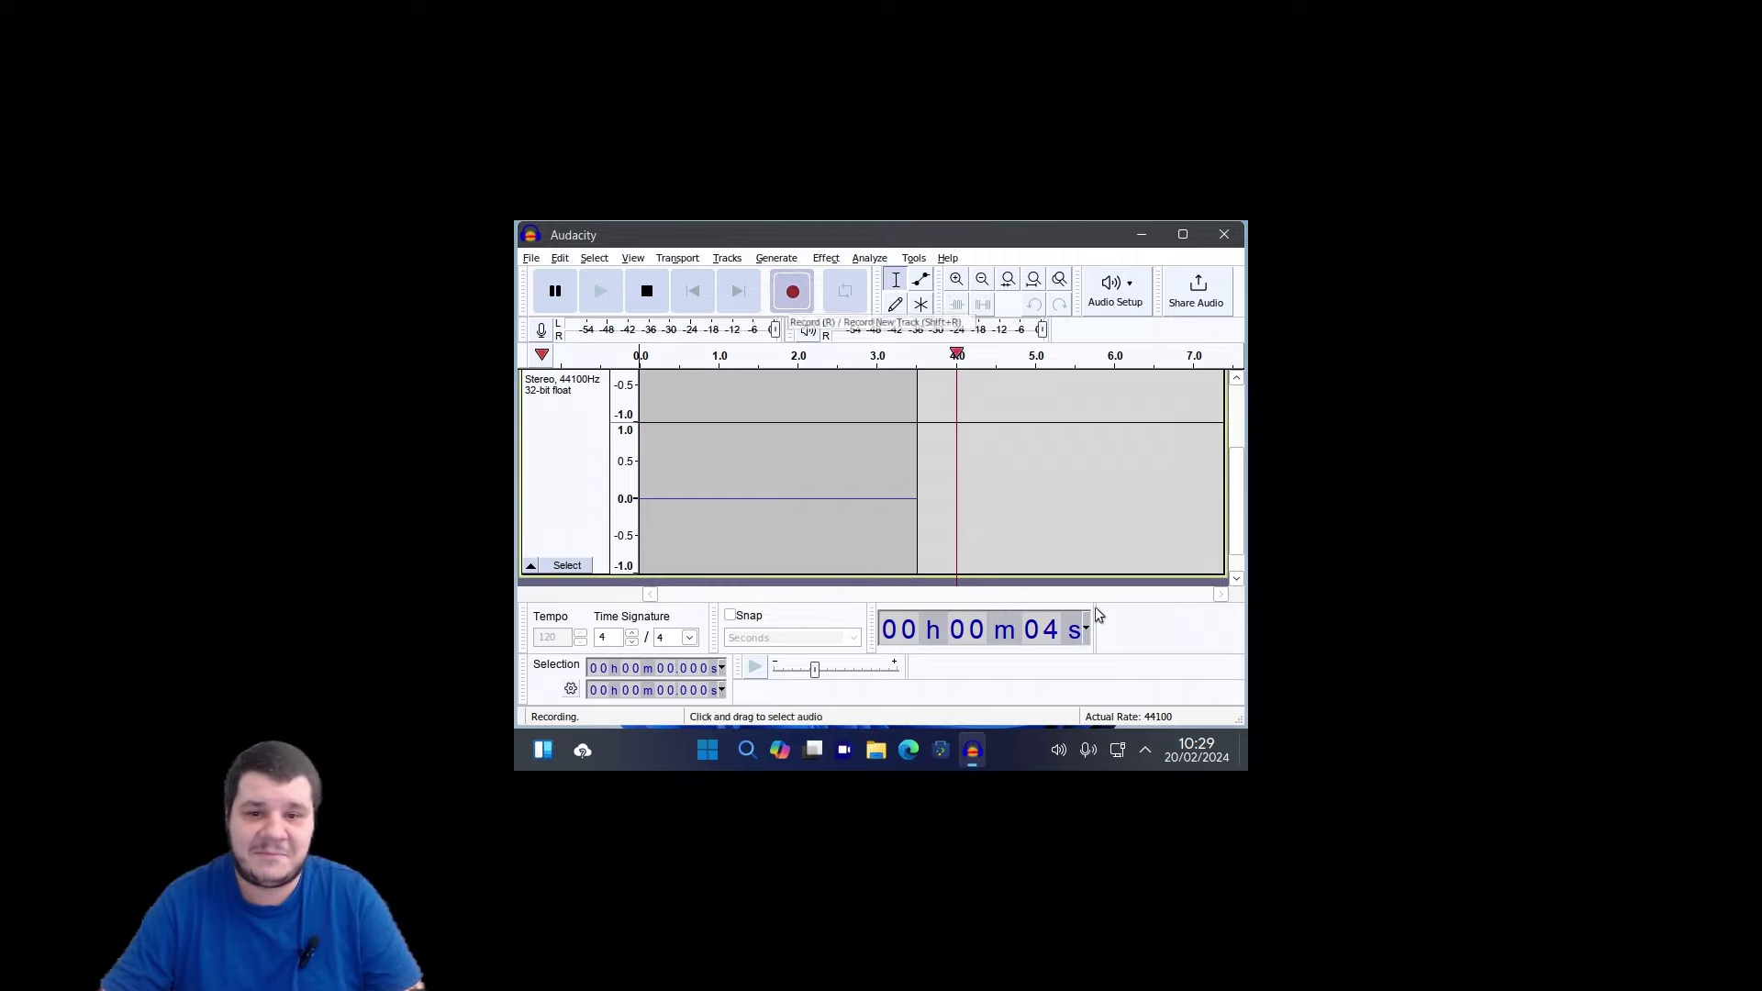
pyautogui.press('space')
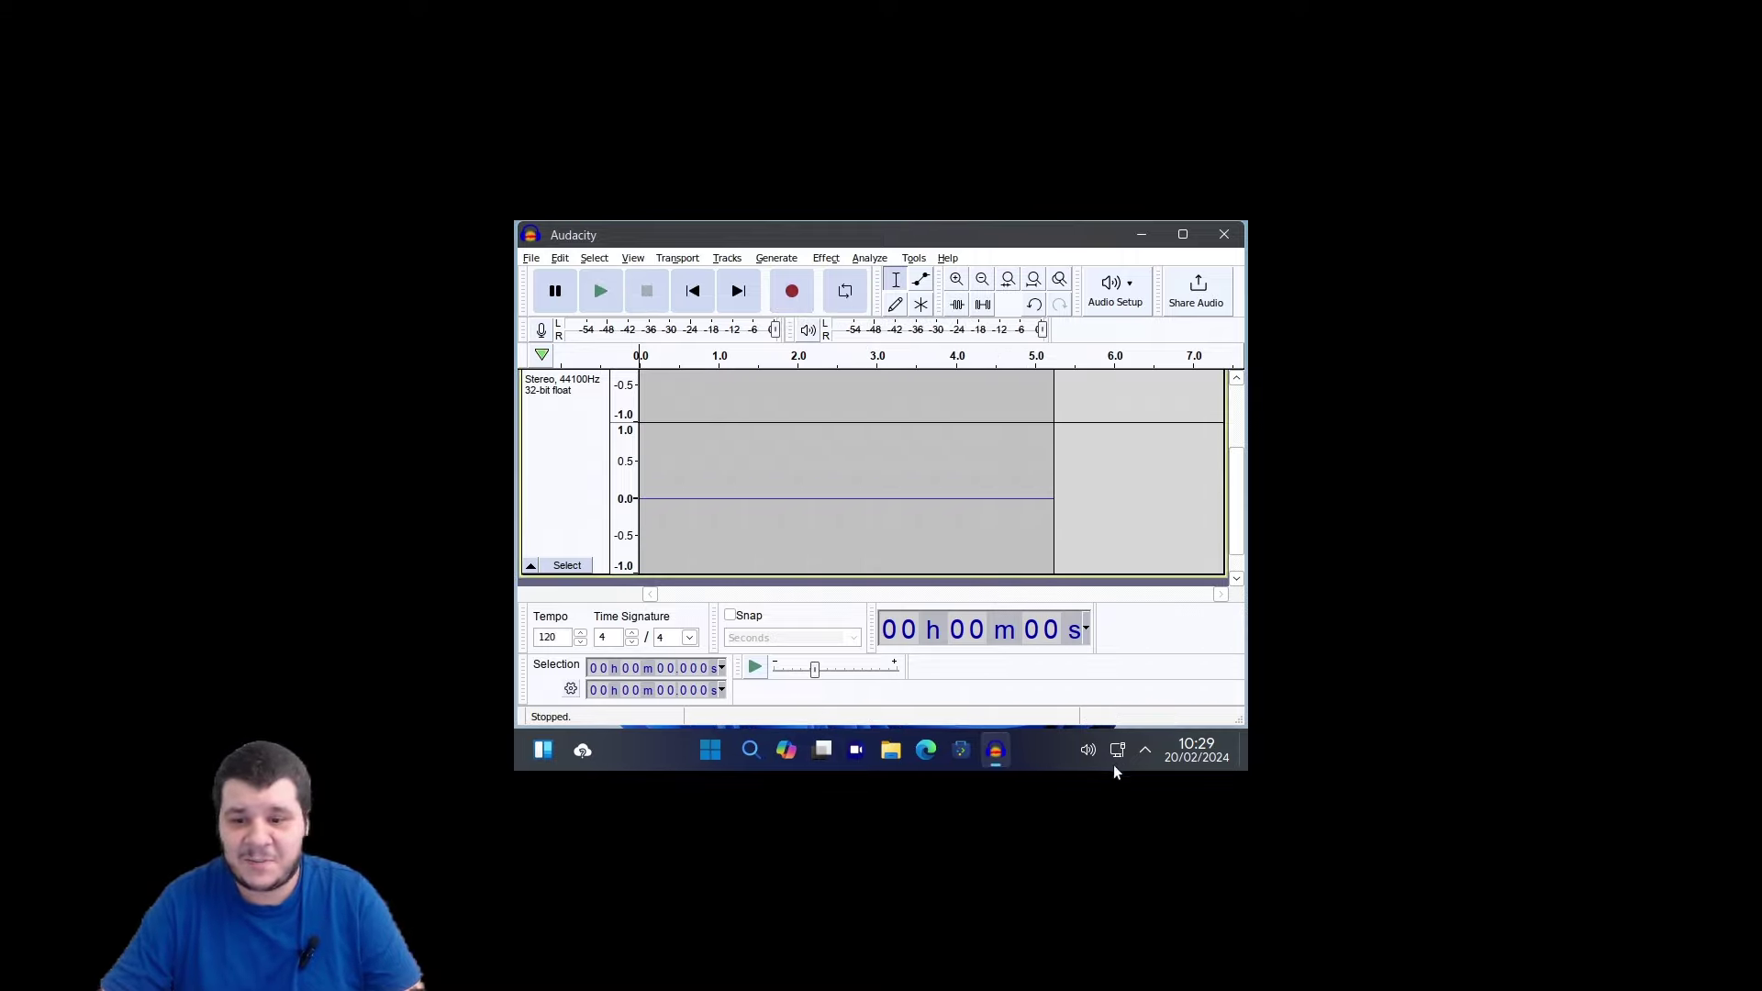
pyautogui.rightClick(1088, 750)
# Switch the tray audio input port to Microphone 2, then start a second Audacity recording.
pyautogui.click(1076, 682)
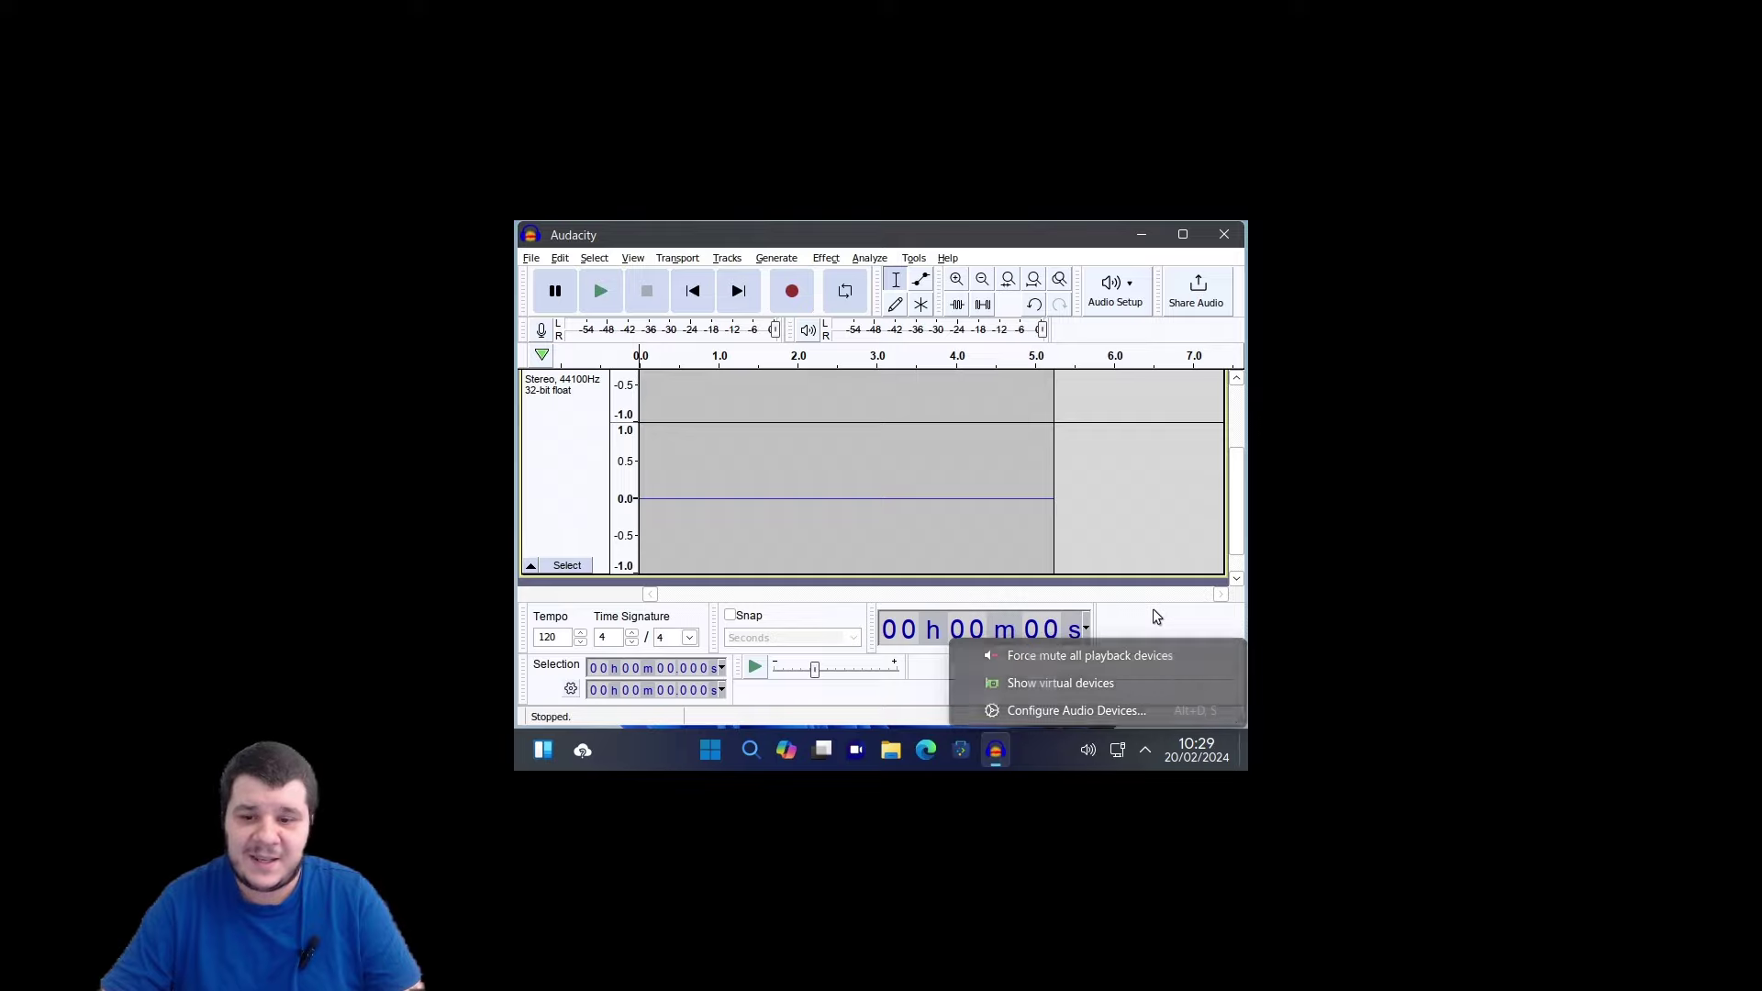
pyautogui.click(1089, 751)
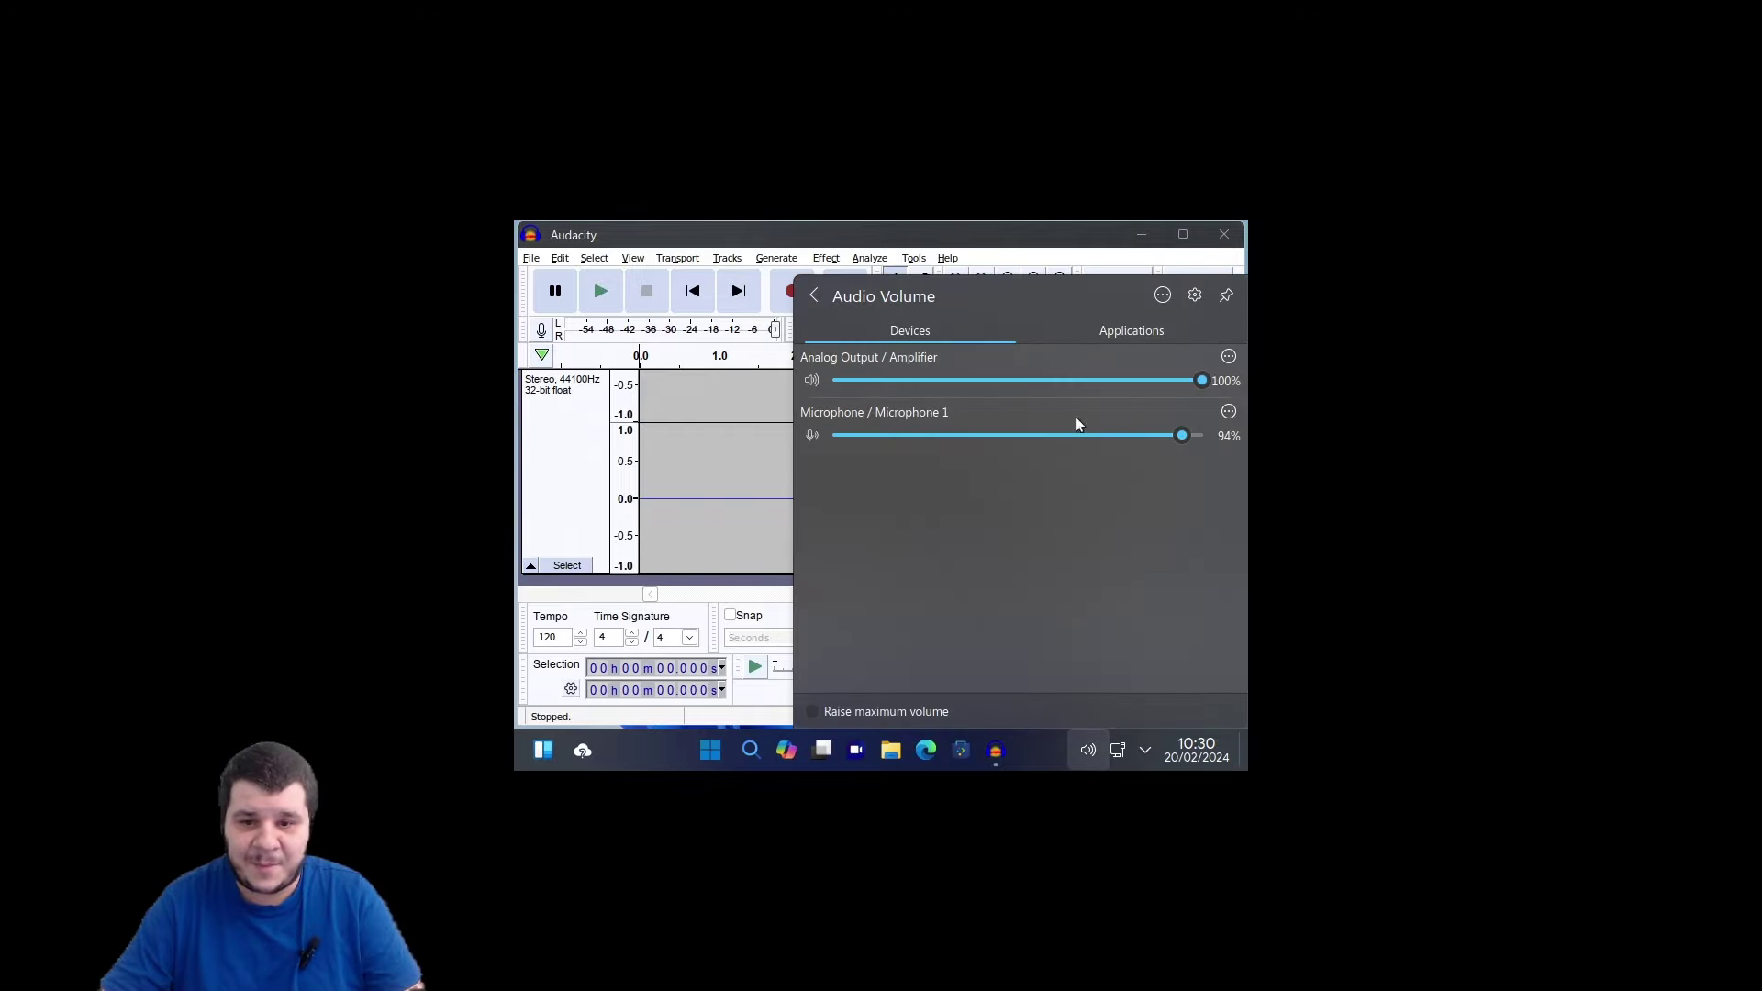
pyautogui.click(1228, 412)
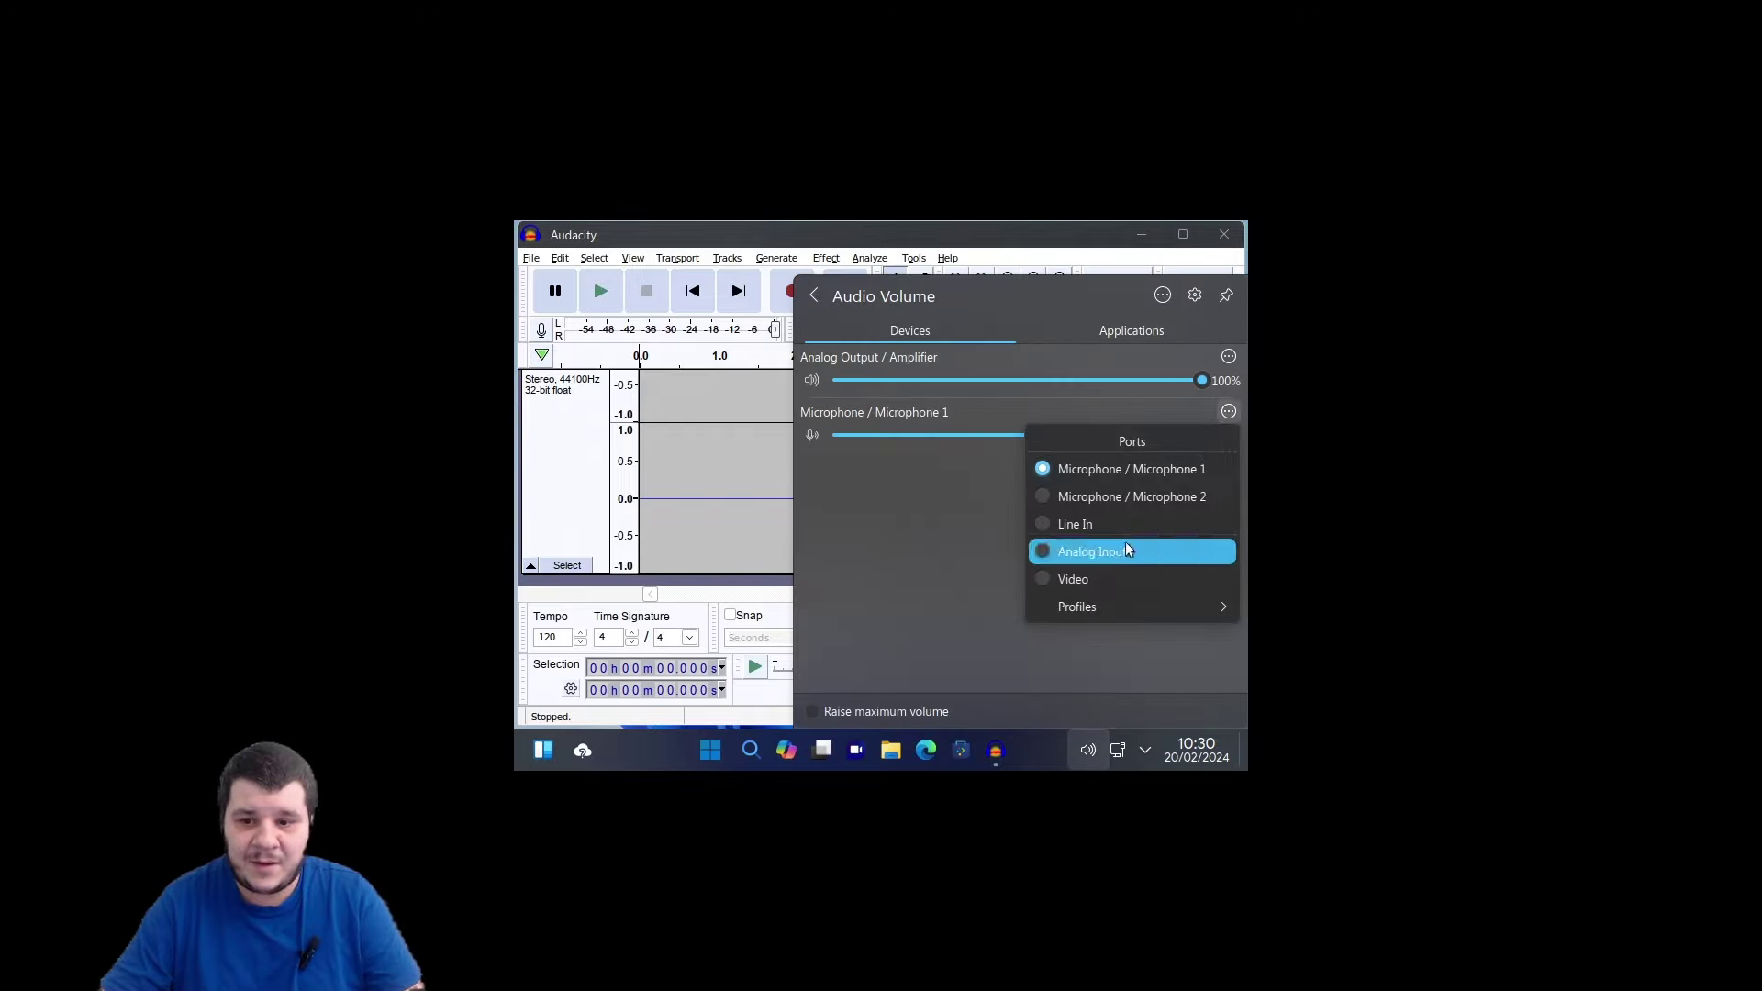
pyautogui.click(1116, 608)
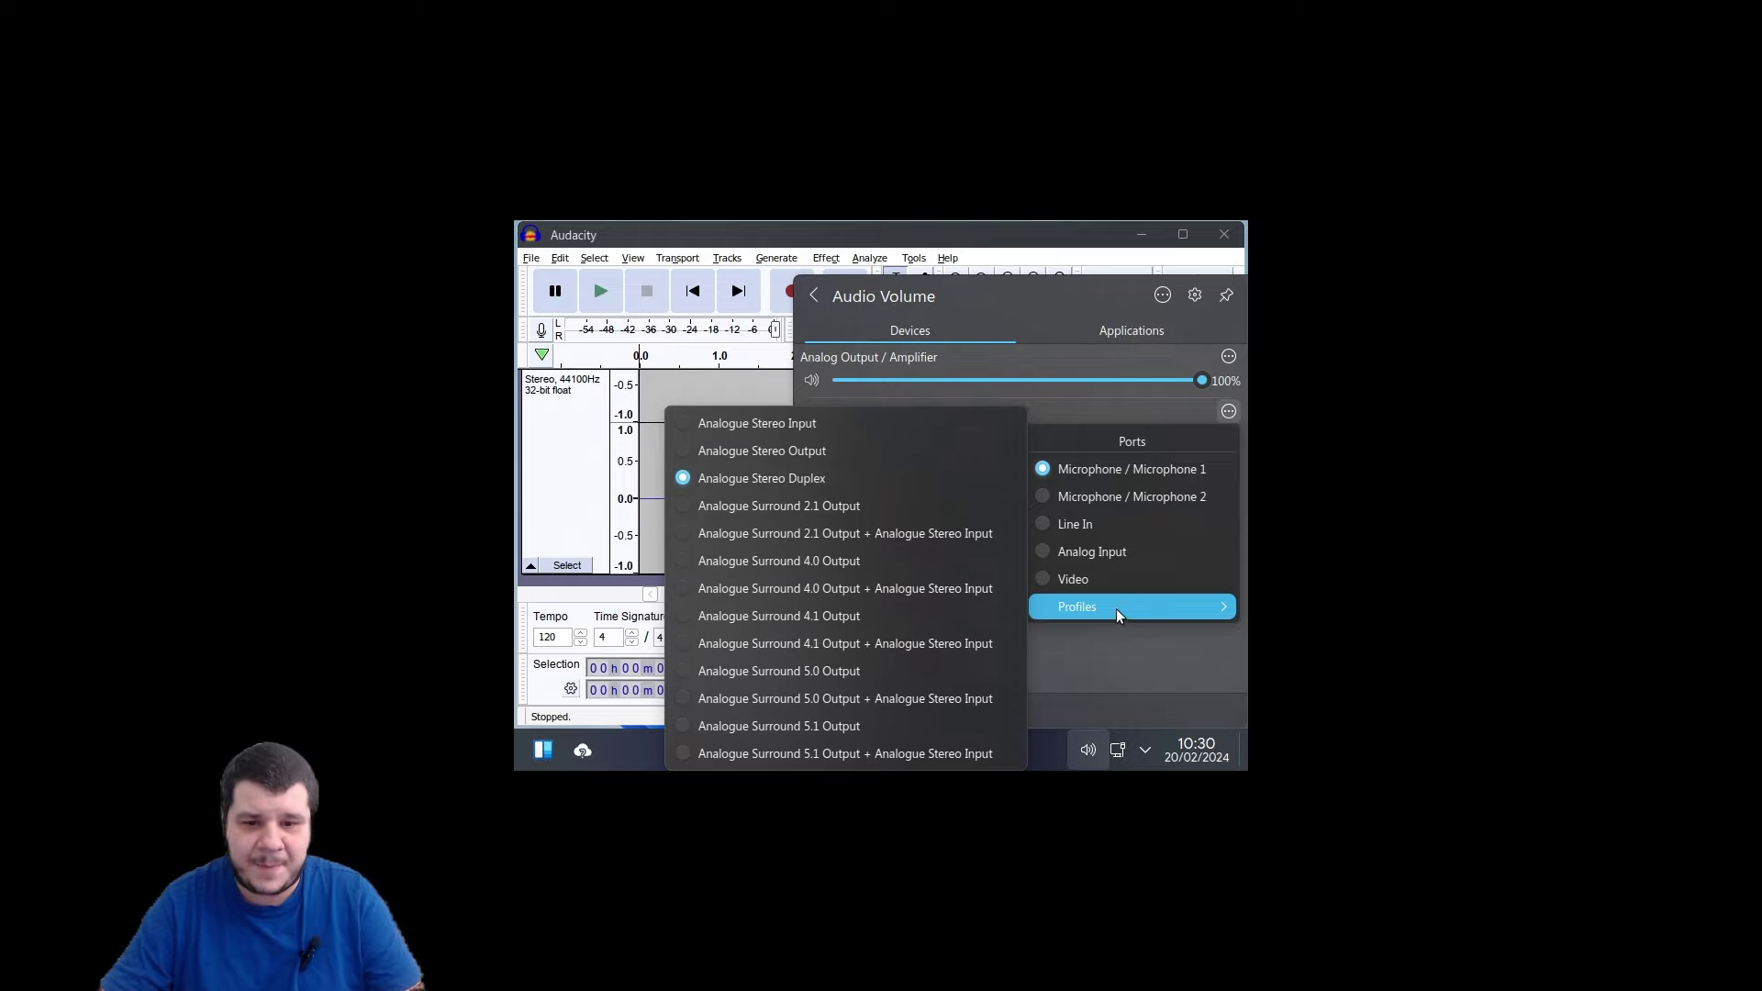
pyautogui.click(1136, 496)
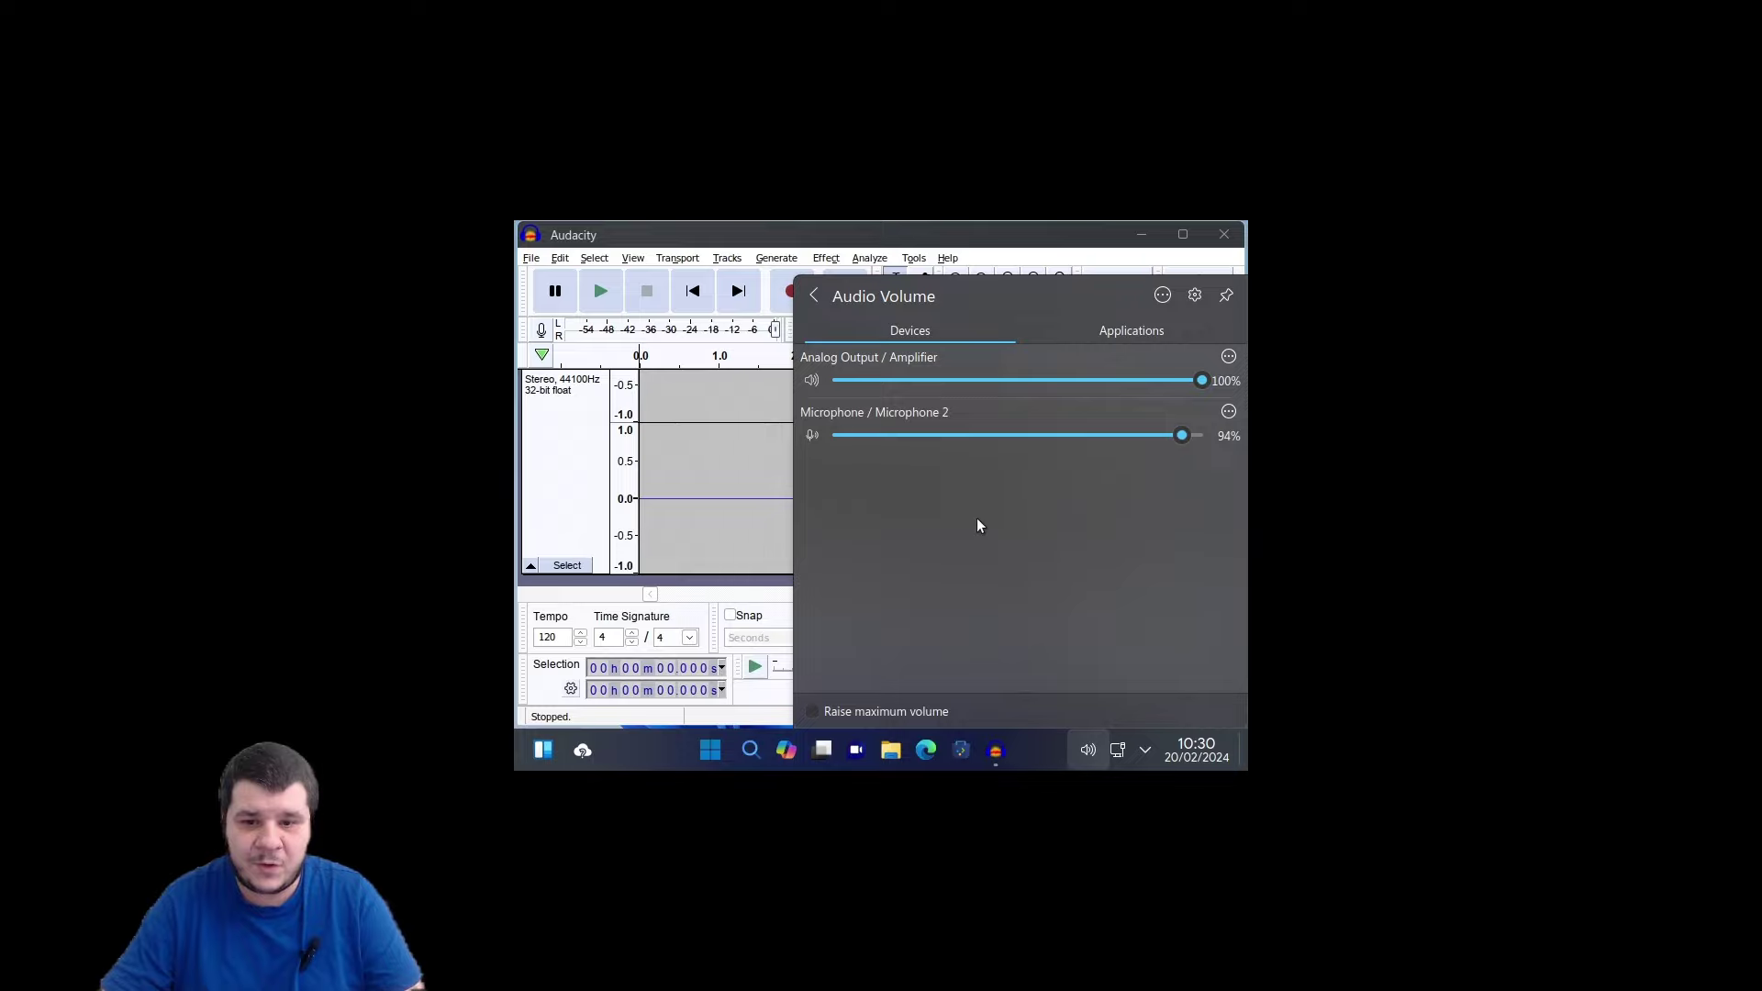
pyautogui.click(795, 294)
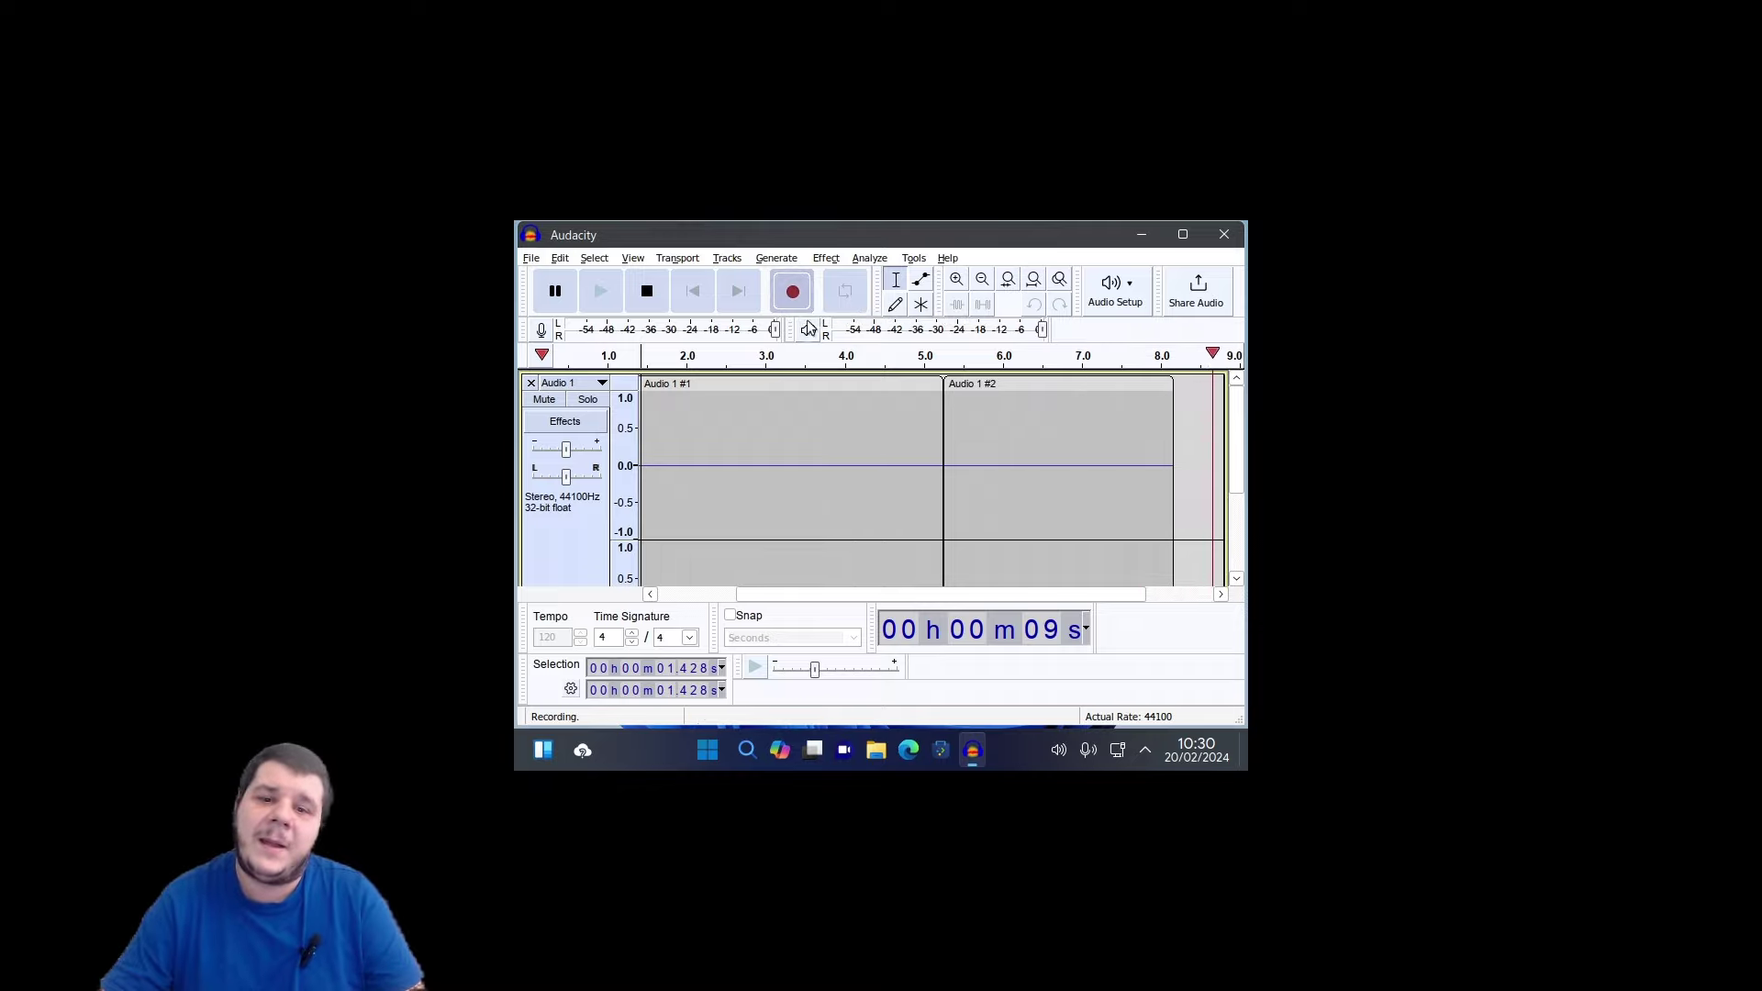
# Stop the Audio 1 #2 recording and close Audacity without saving the untitled project.
pyautogui.click(650, 292)
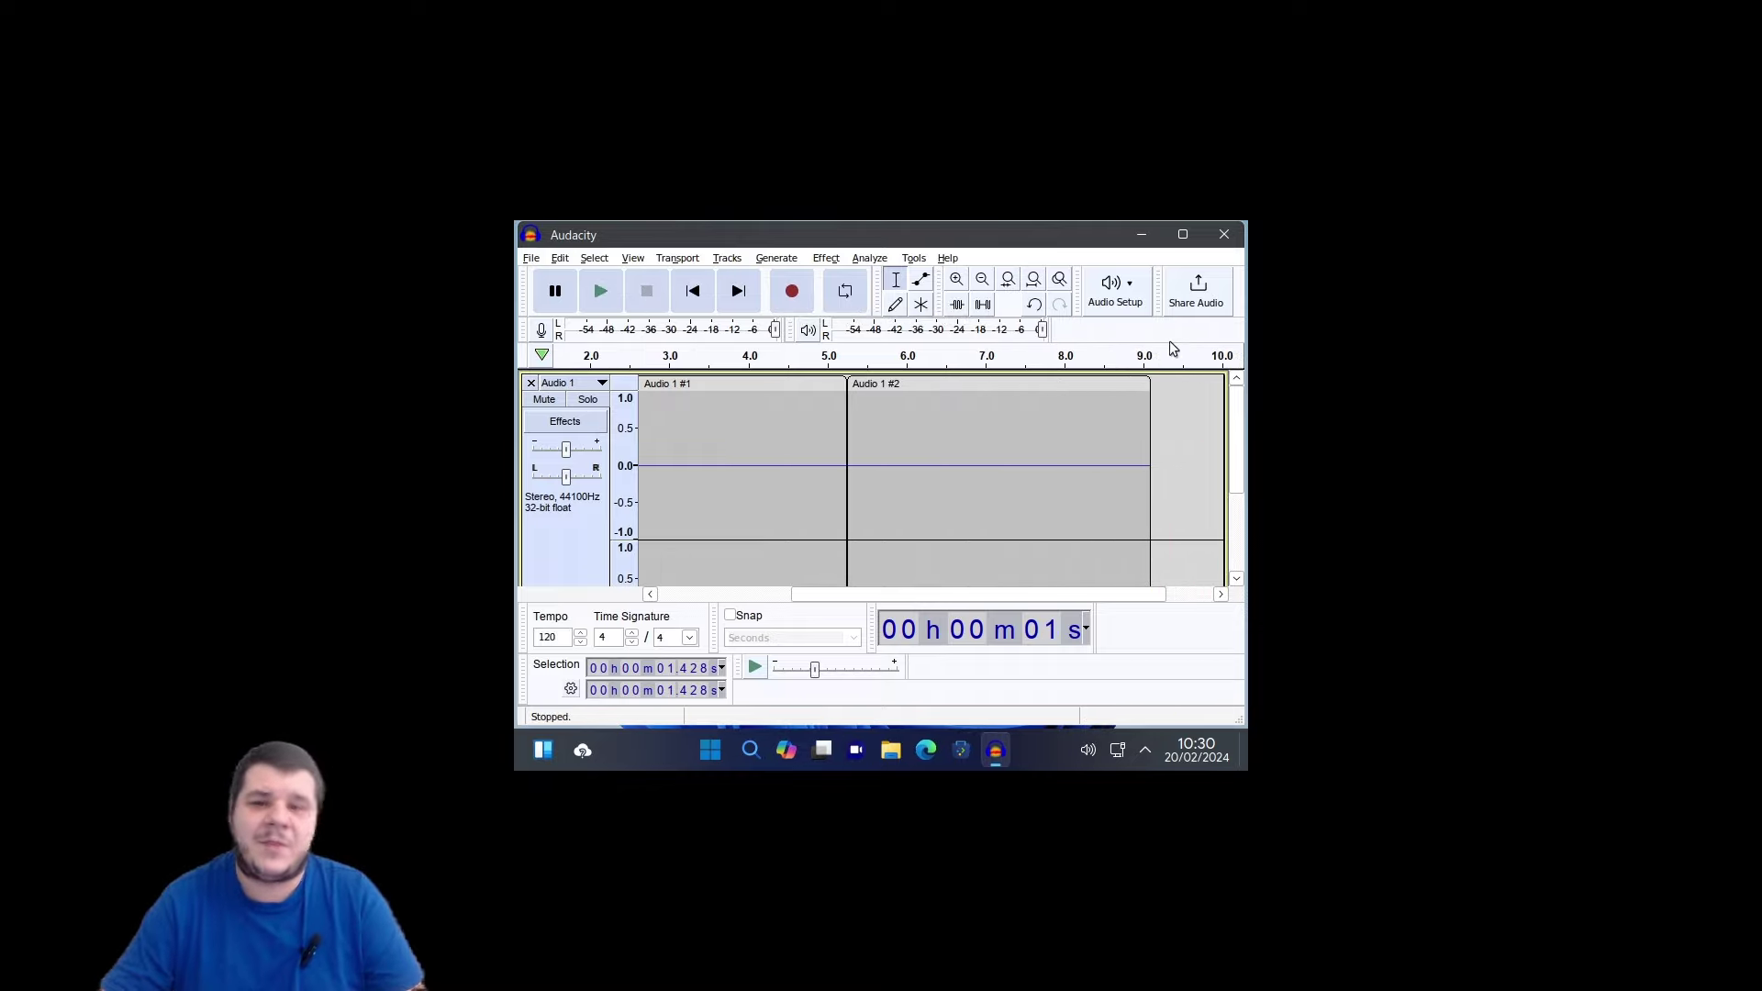
pyautogui.click(935, 426)
pyautogui.scroll(-2, 930, 456)
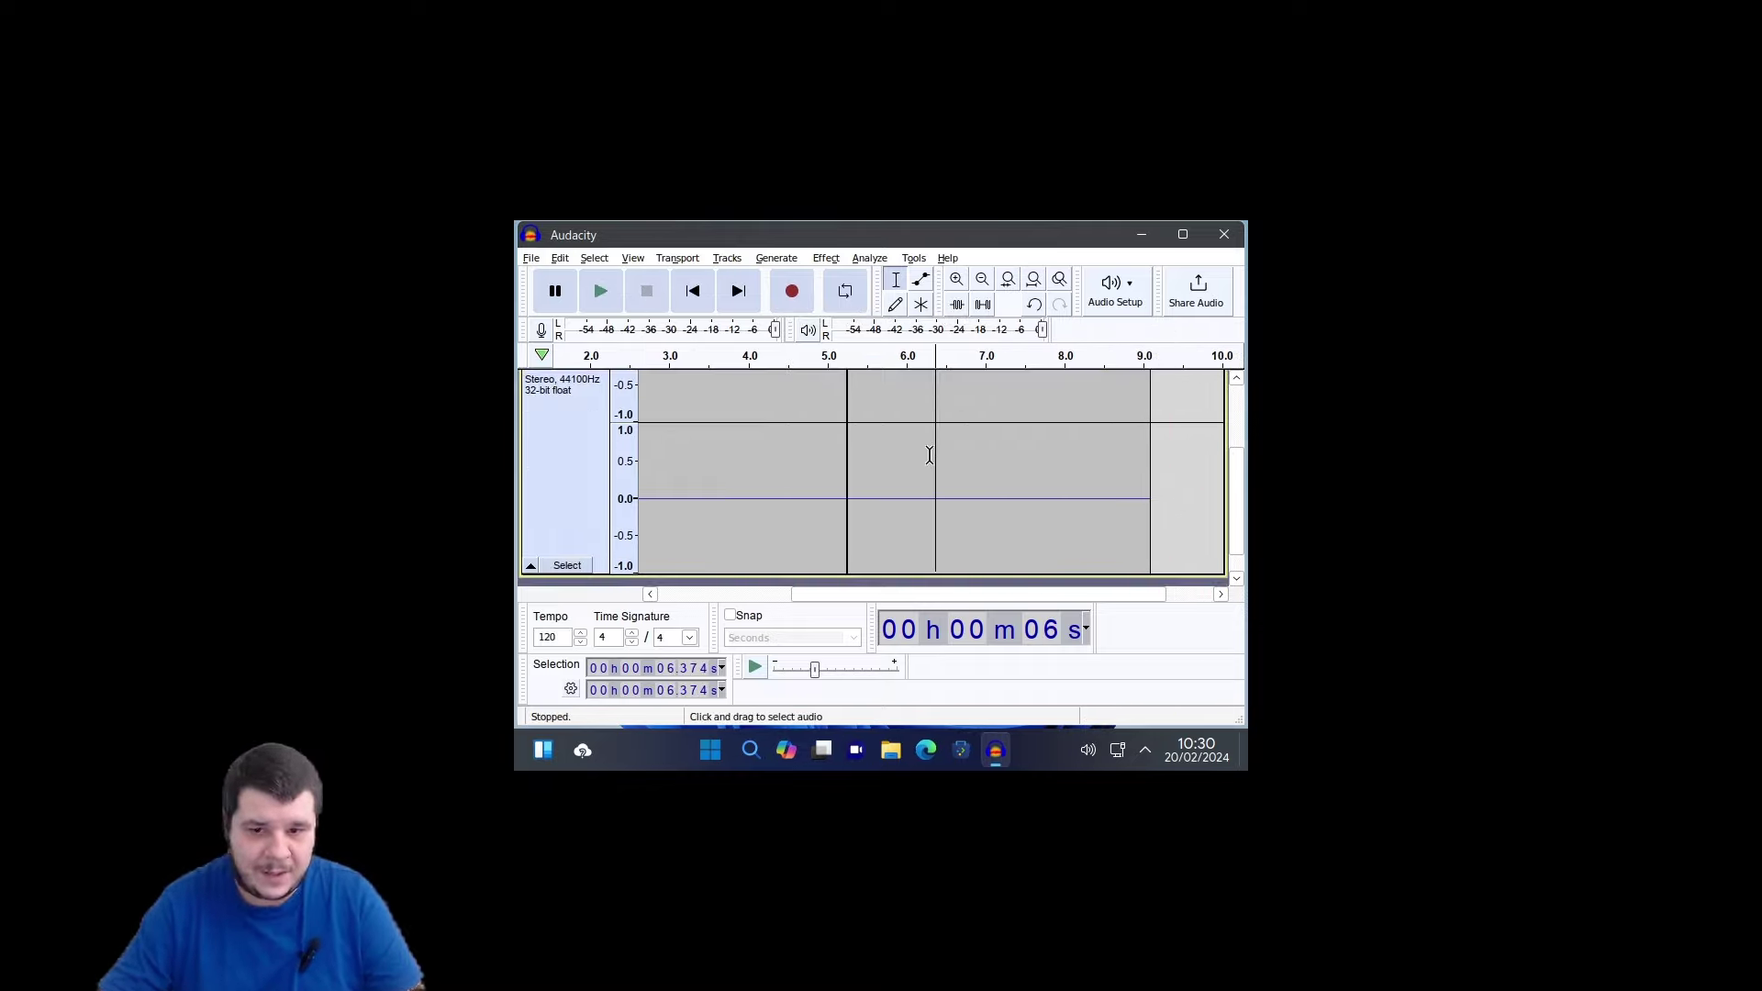
pyautogui.click(763, 477)
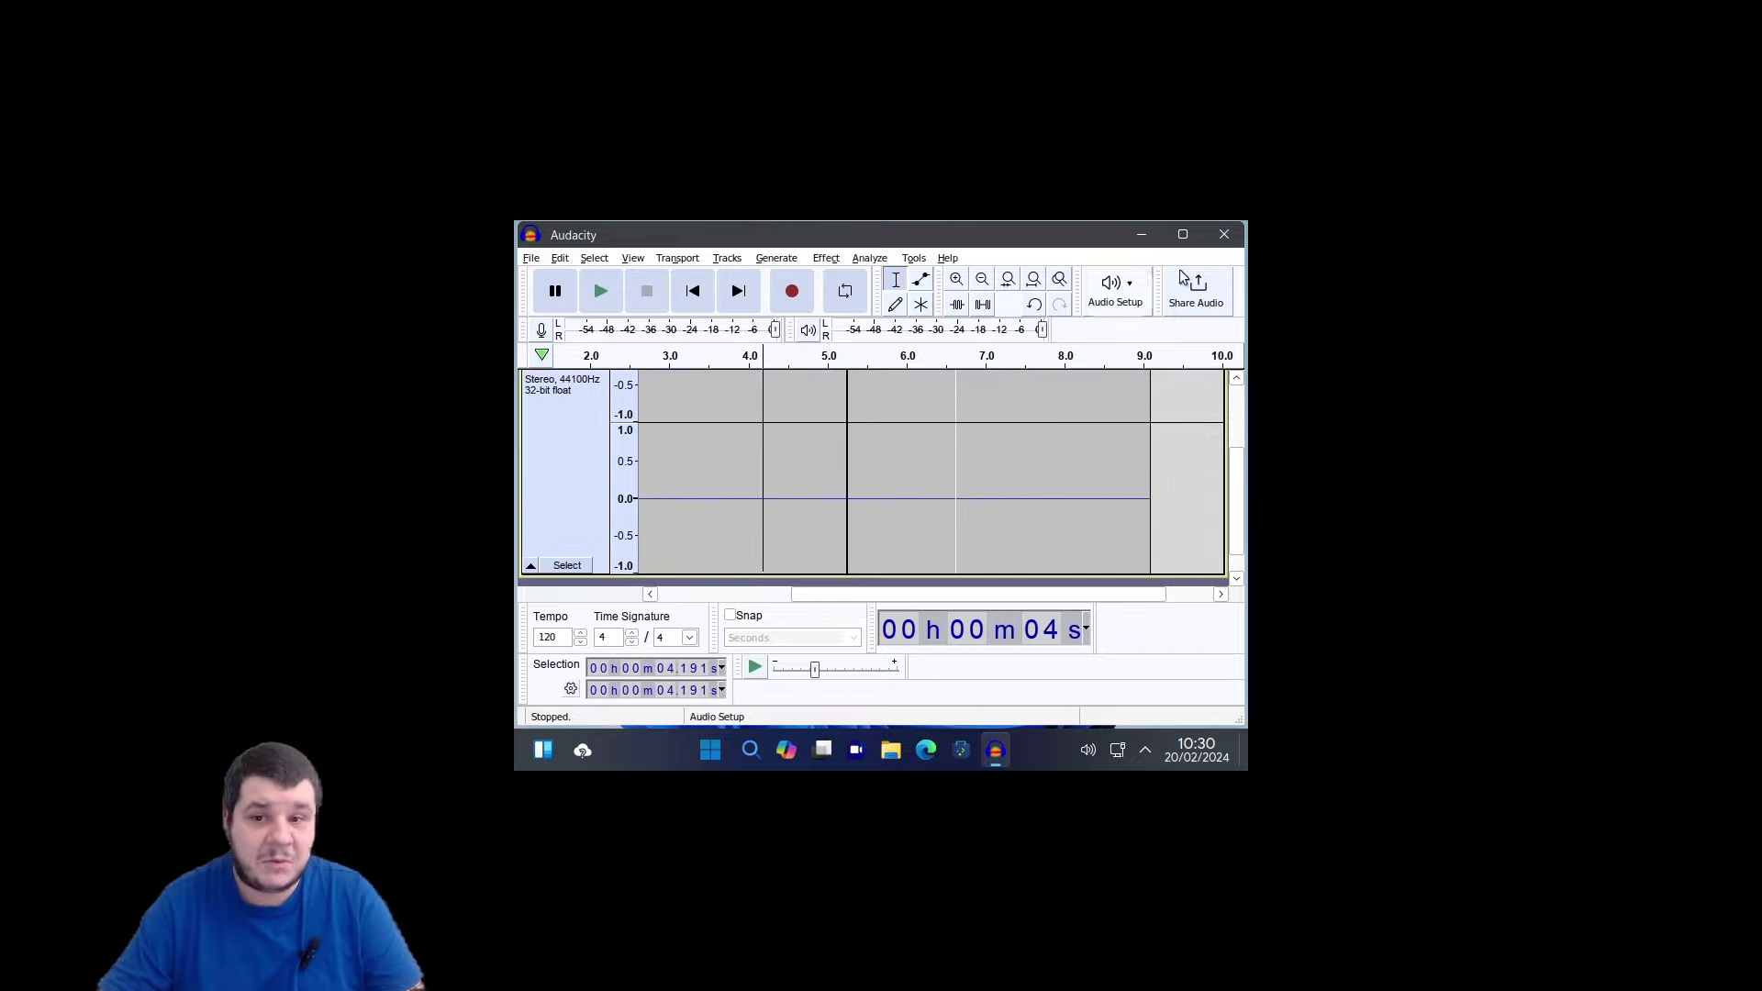
pyautogui.click(1213, 236)
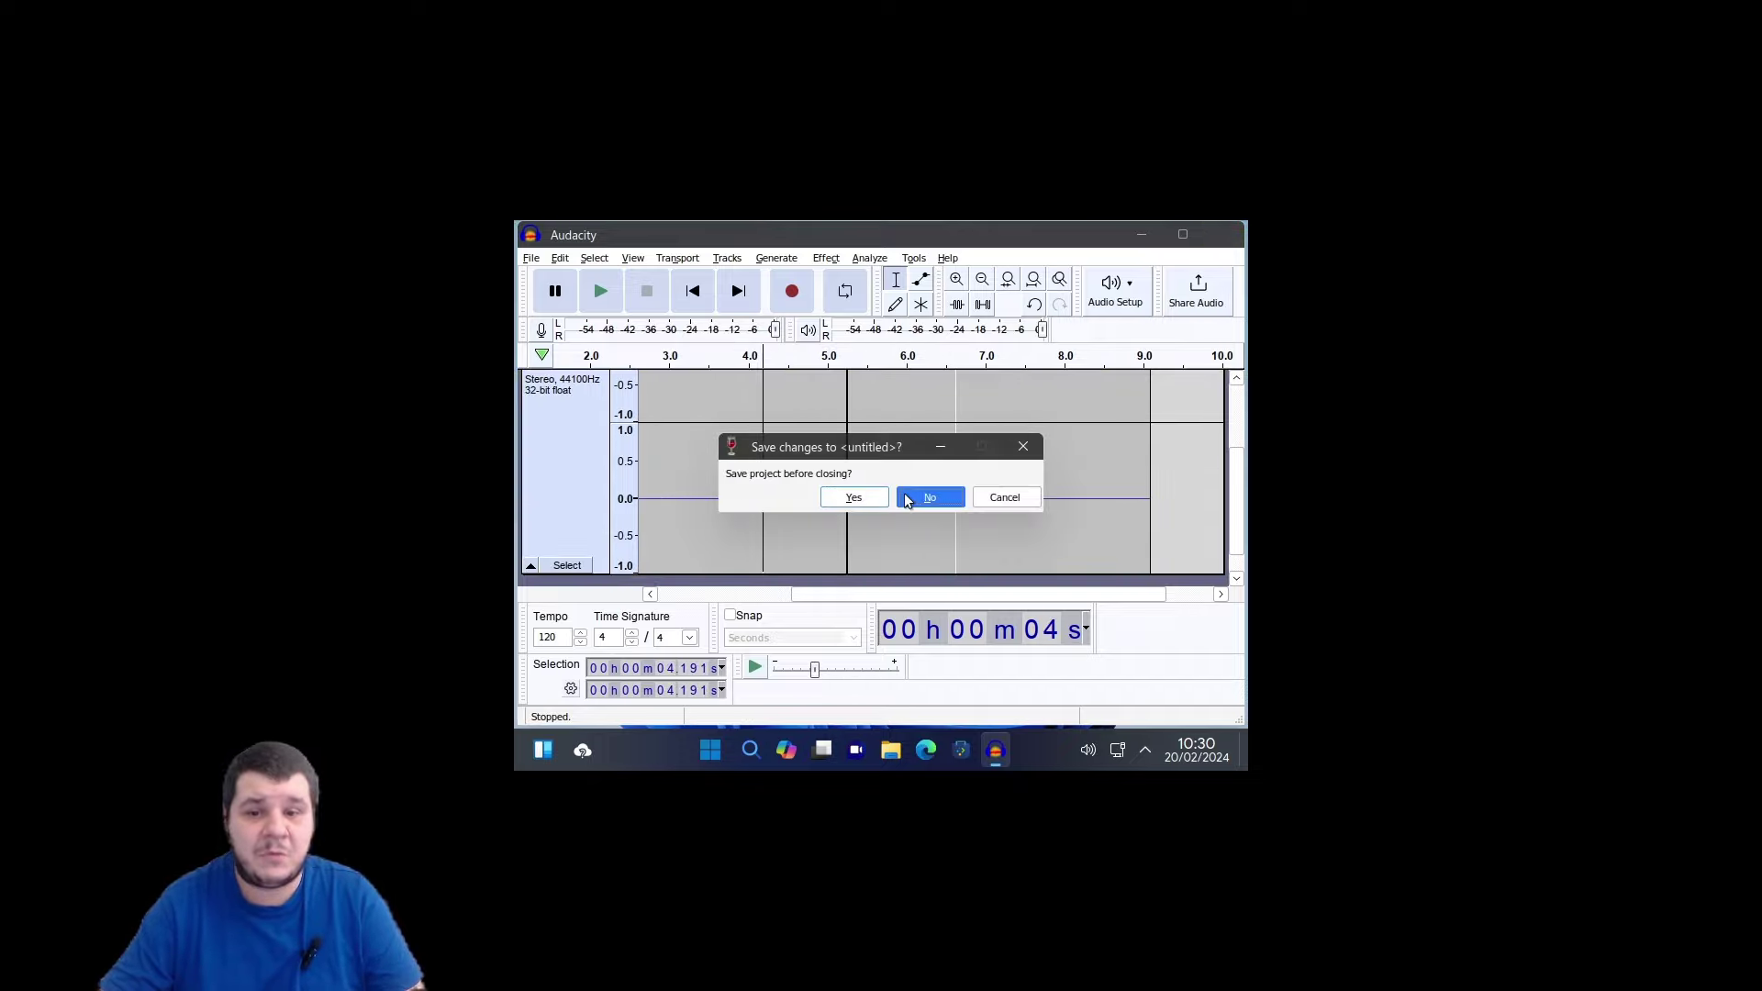
pyautogui.click(905, 501)
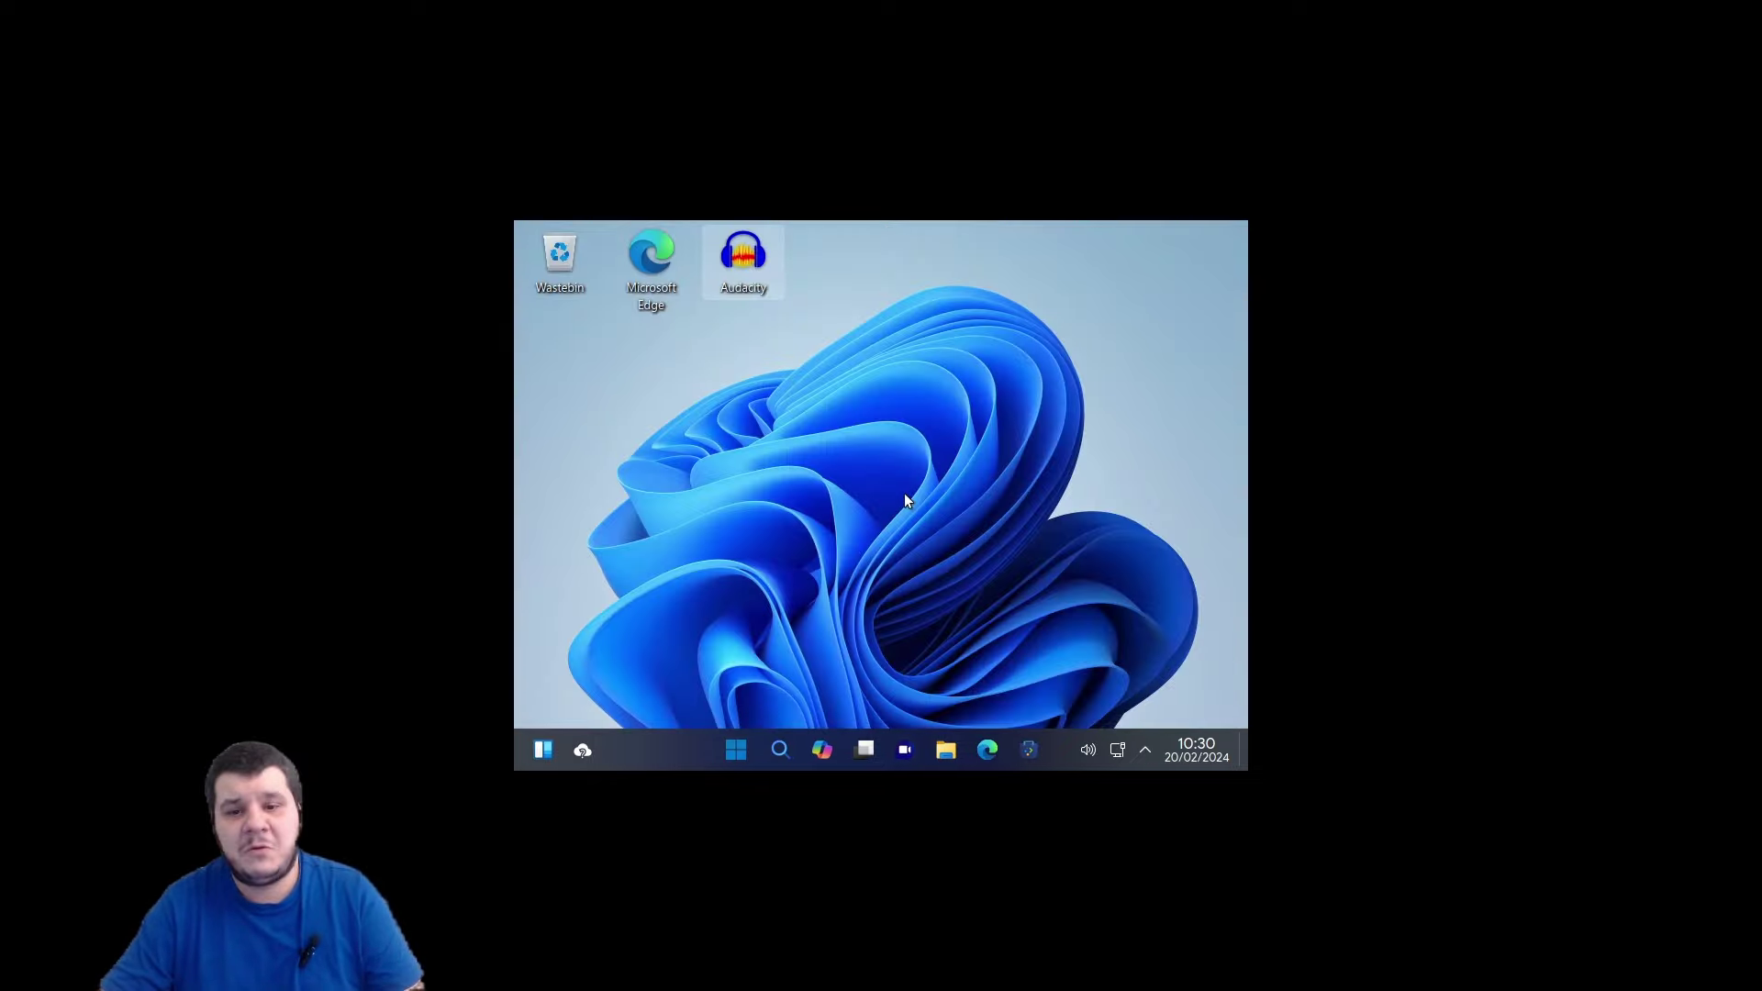
# Launch Edge from the taskbar and go to mediafire.com.
pyautogui.click(994, 752)
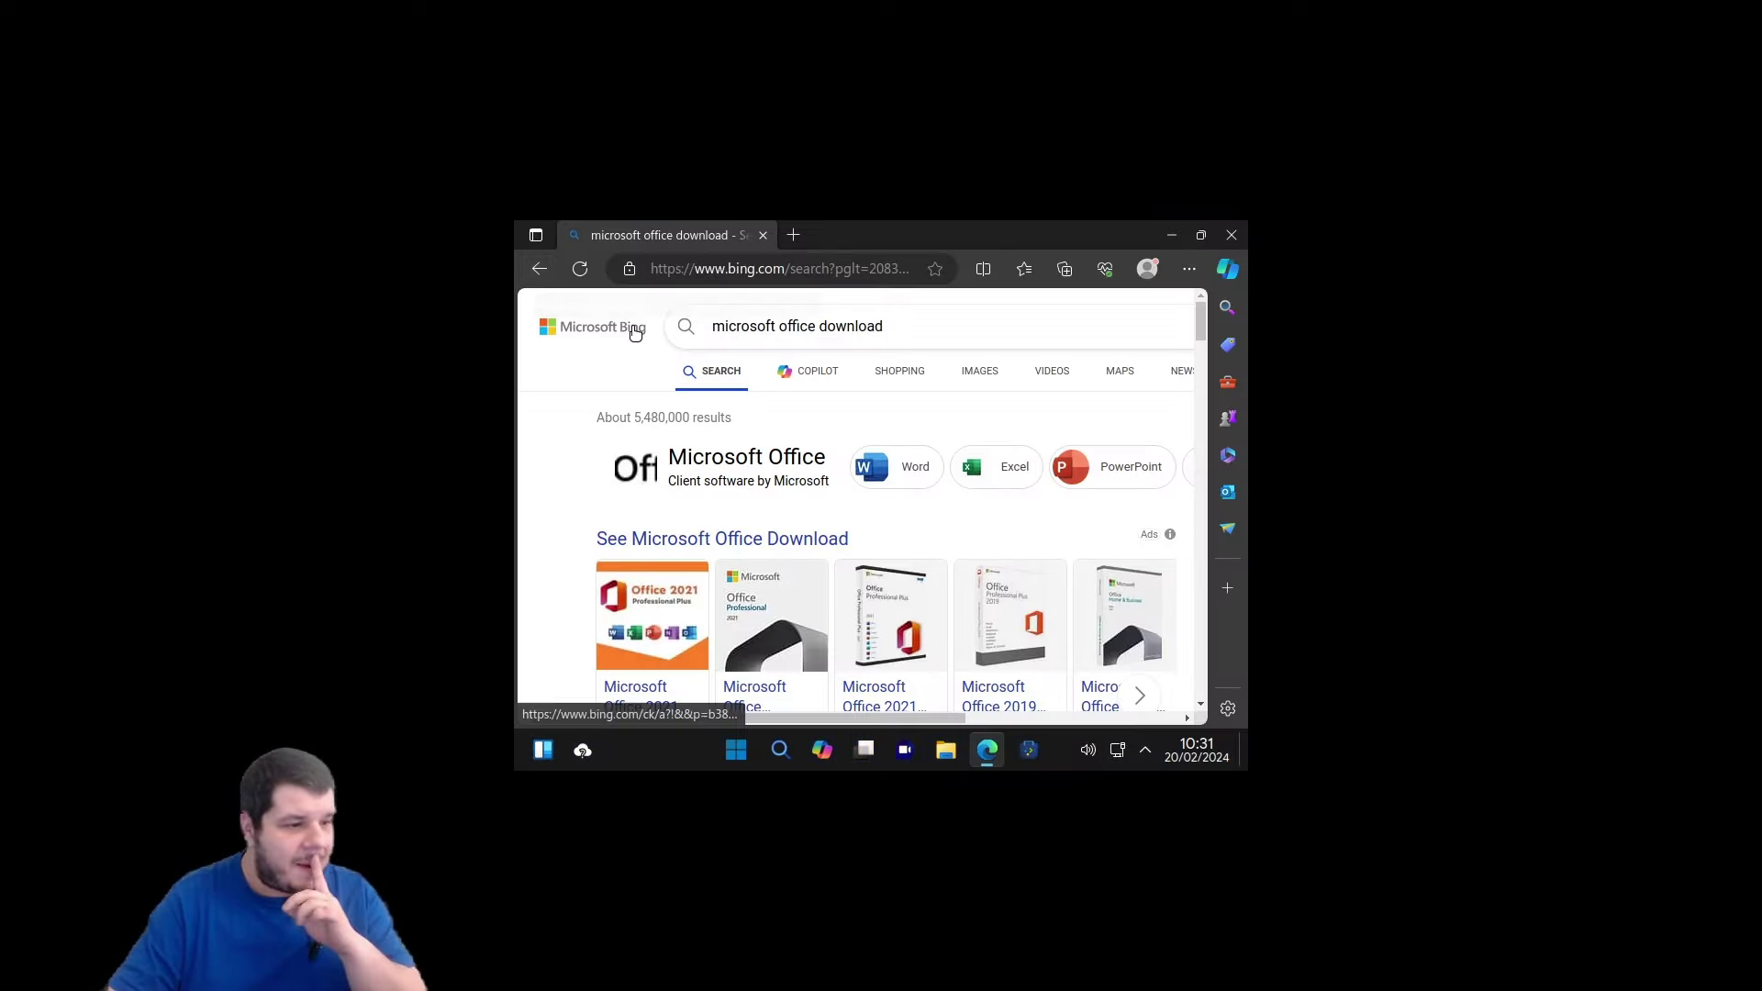
pyautogui.click(889, 269)
pyautogui.write('med')
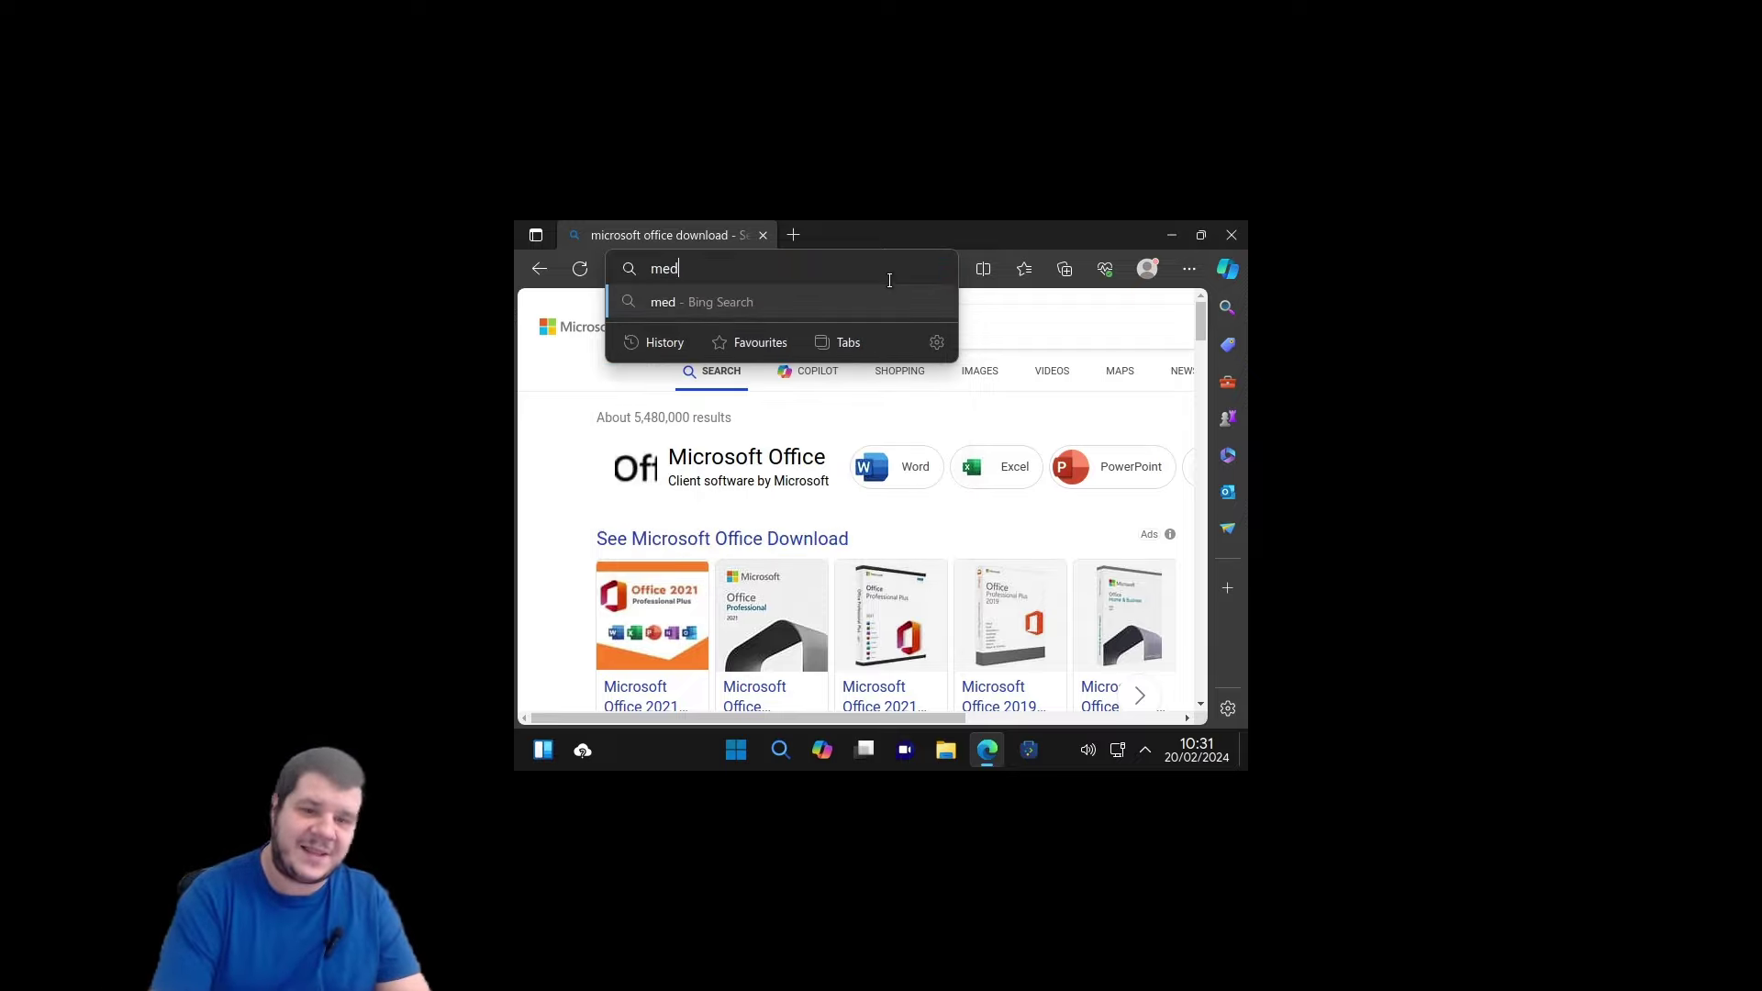
pyautogui.write('iafire.com')
pyautogui.press('Return')
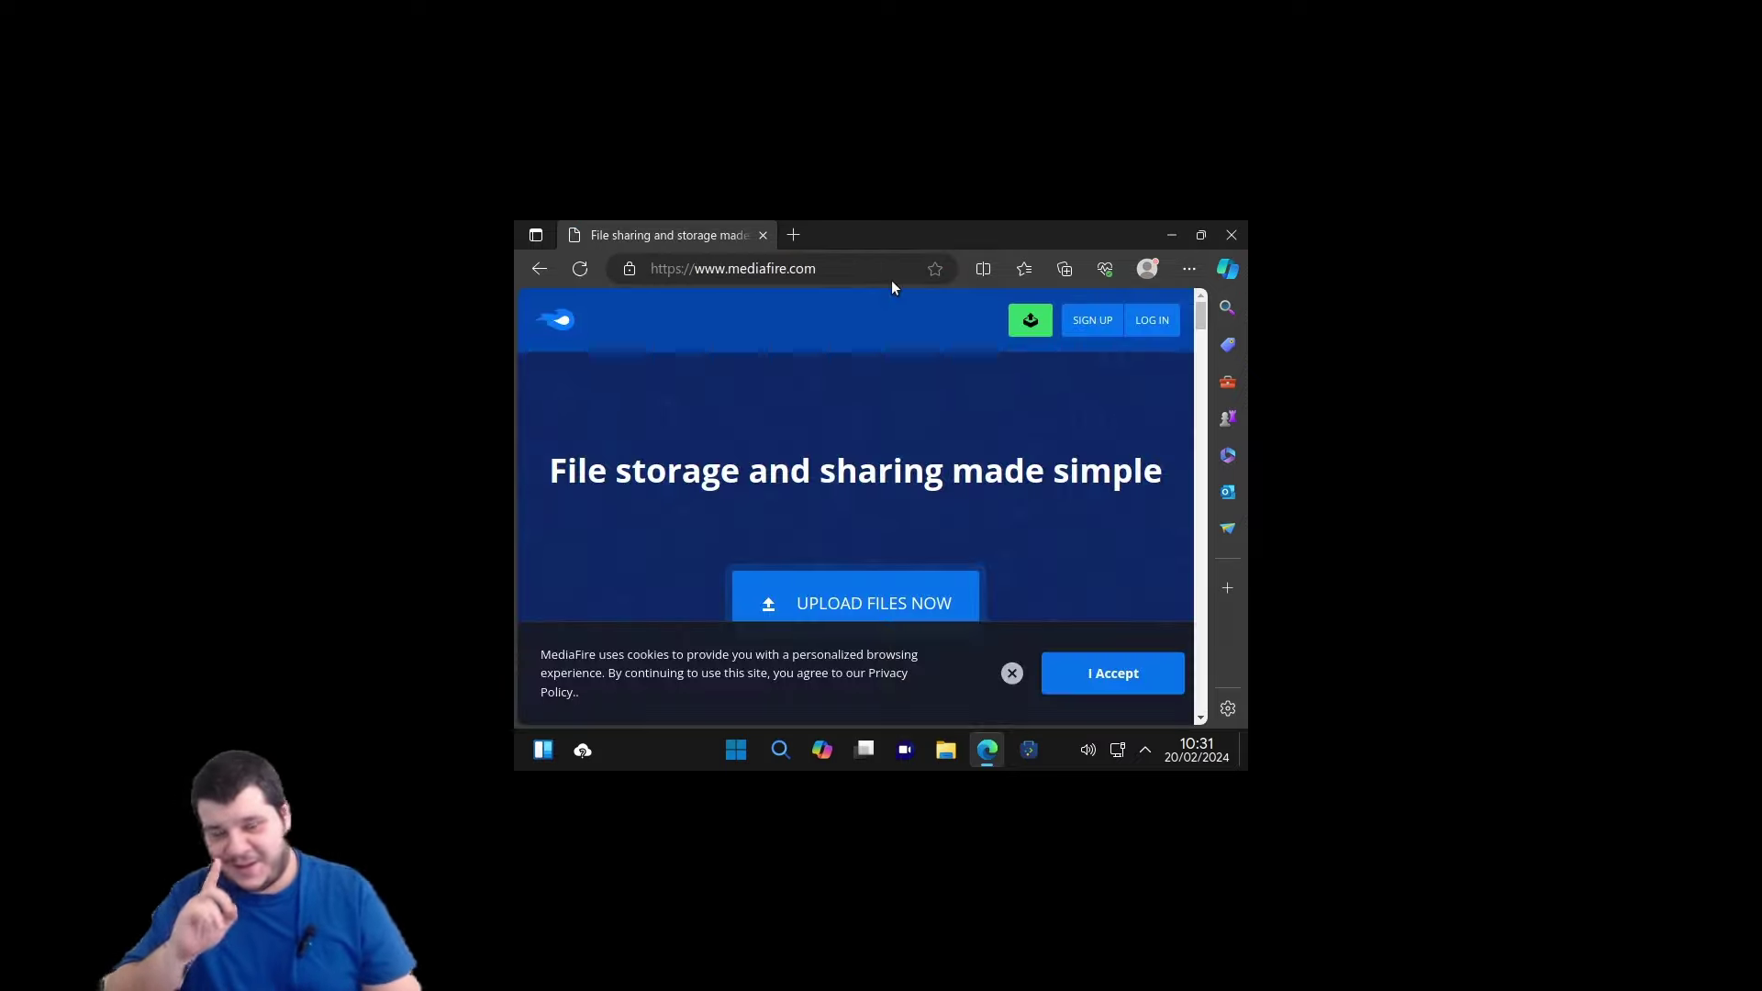
# Log in to MediaFire with the account e-mail and password, dismissing the password and upgrade prompts.
pyautogui.click(1139, 319)
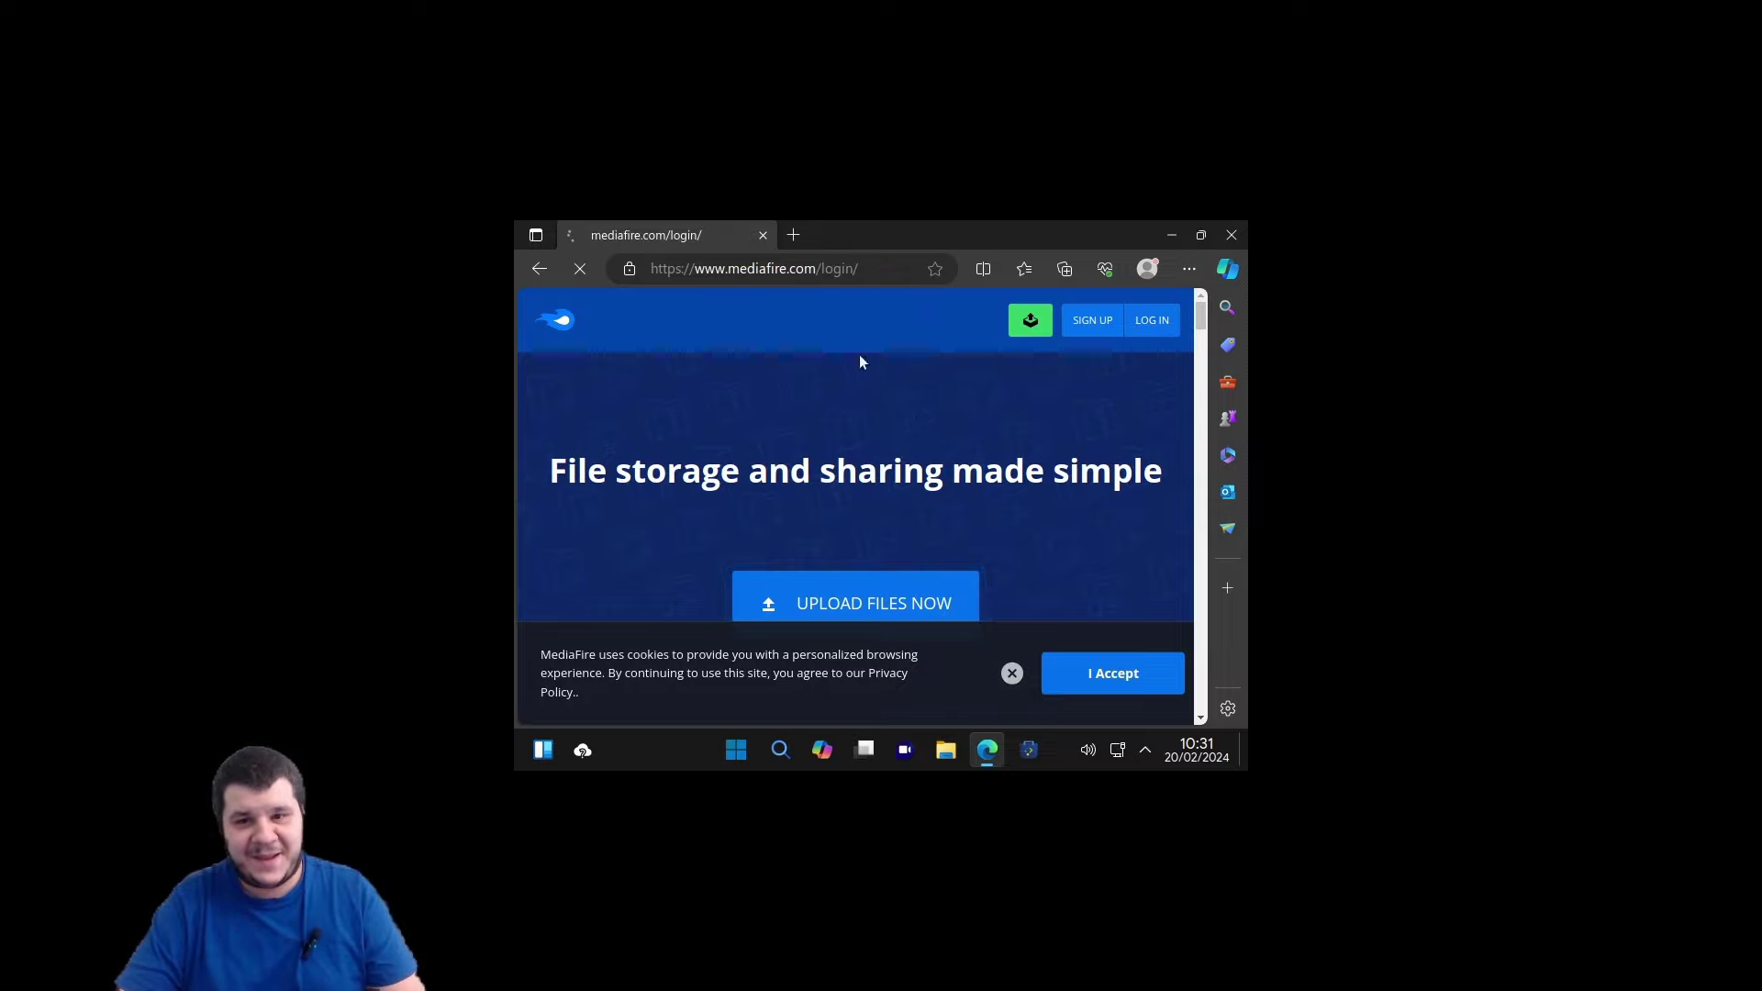
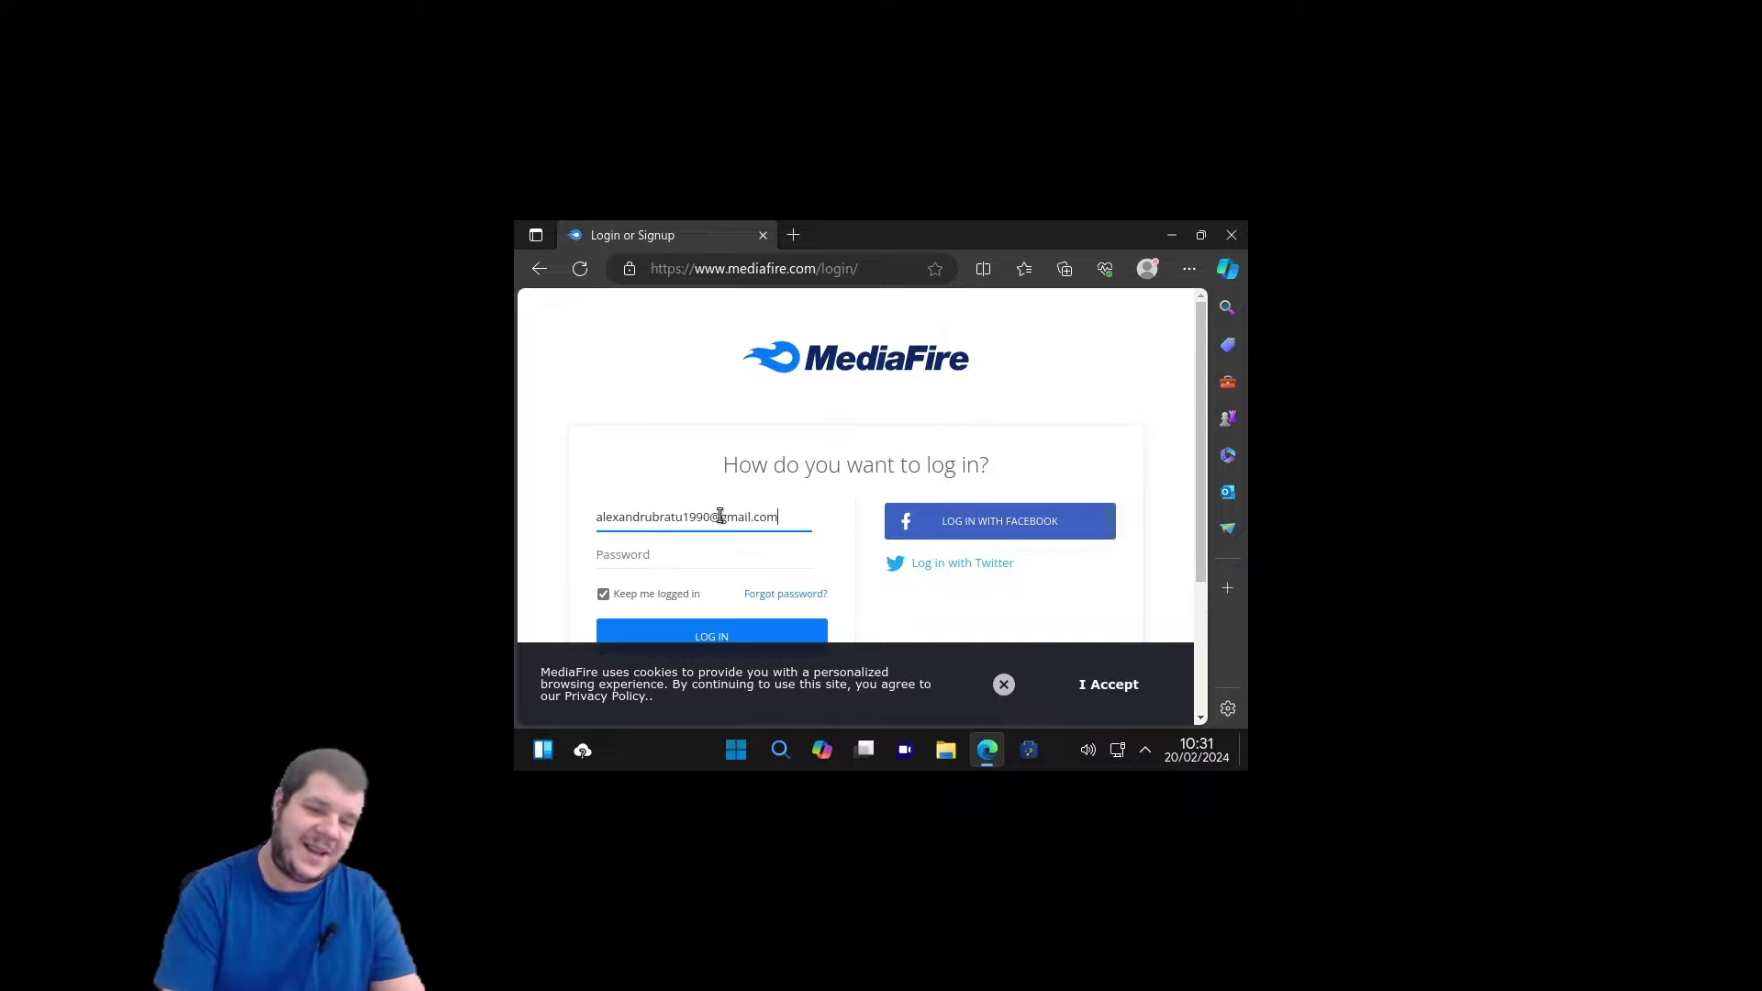
pyautogui.press('Tab')
pyautogui.write('************')
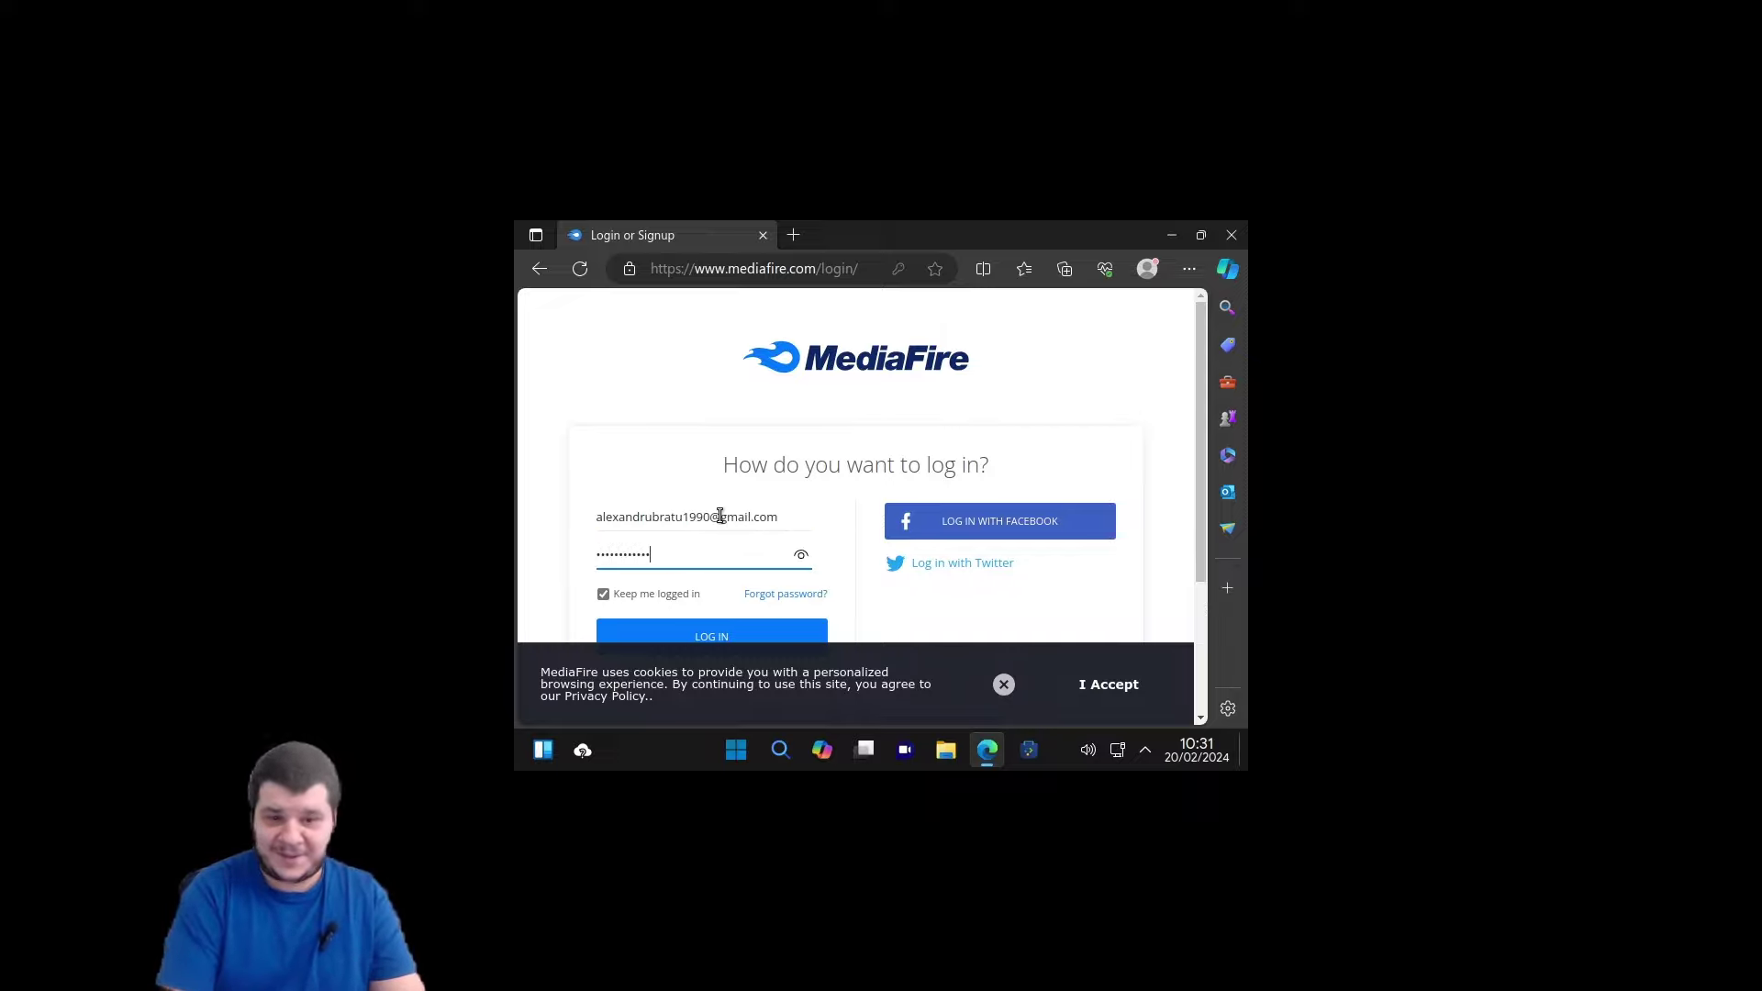
pyautogui.press('Return')
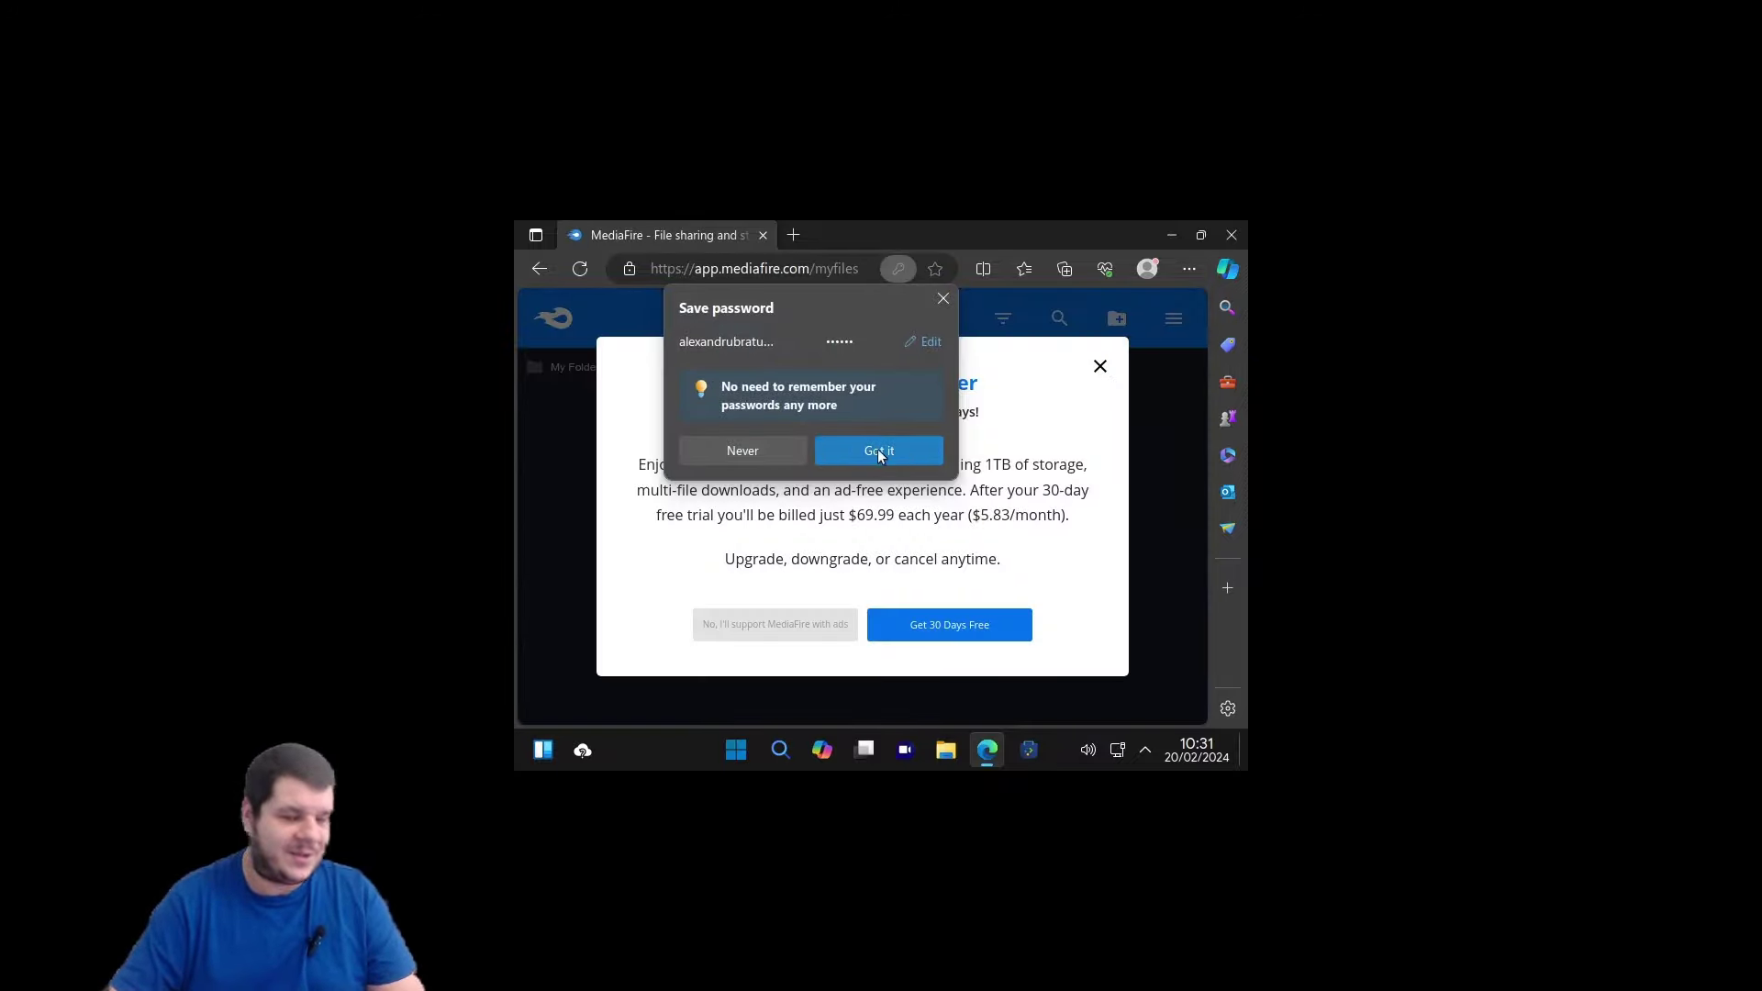
pyautogui.click(876, 449)
pyautogui.click(1099, 367)
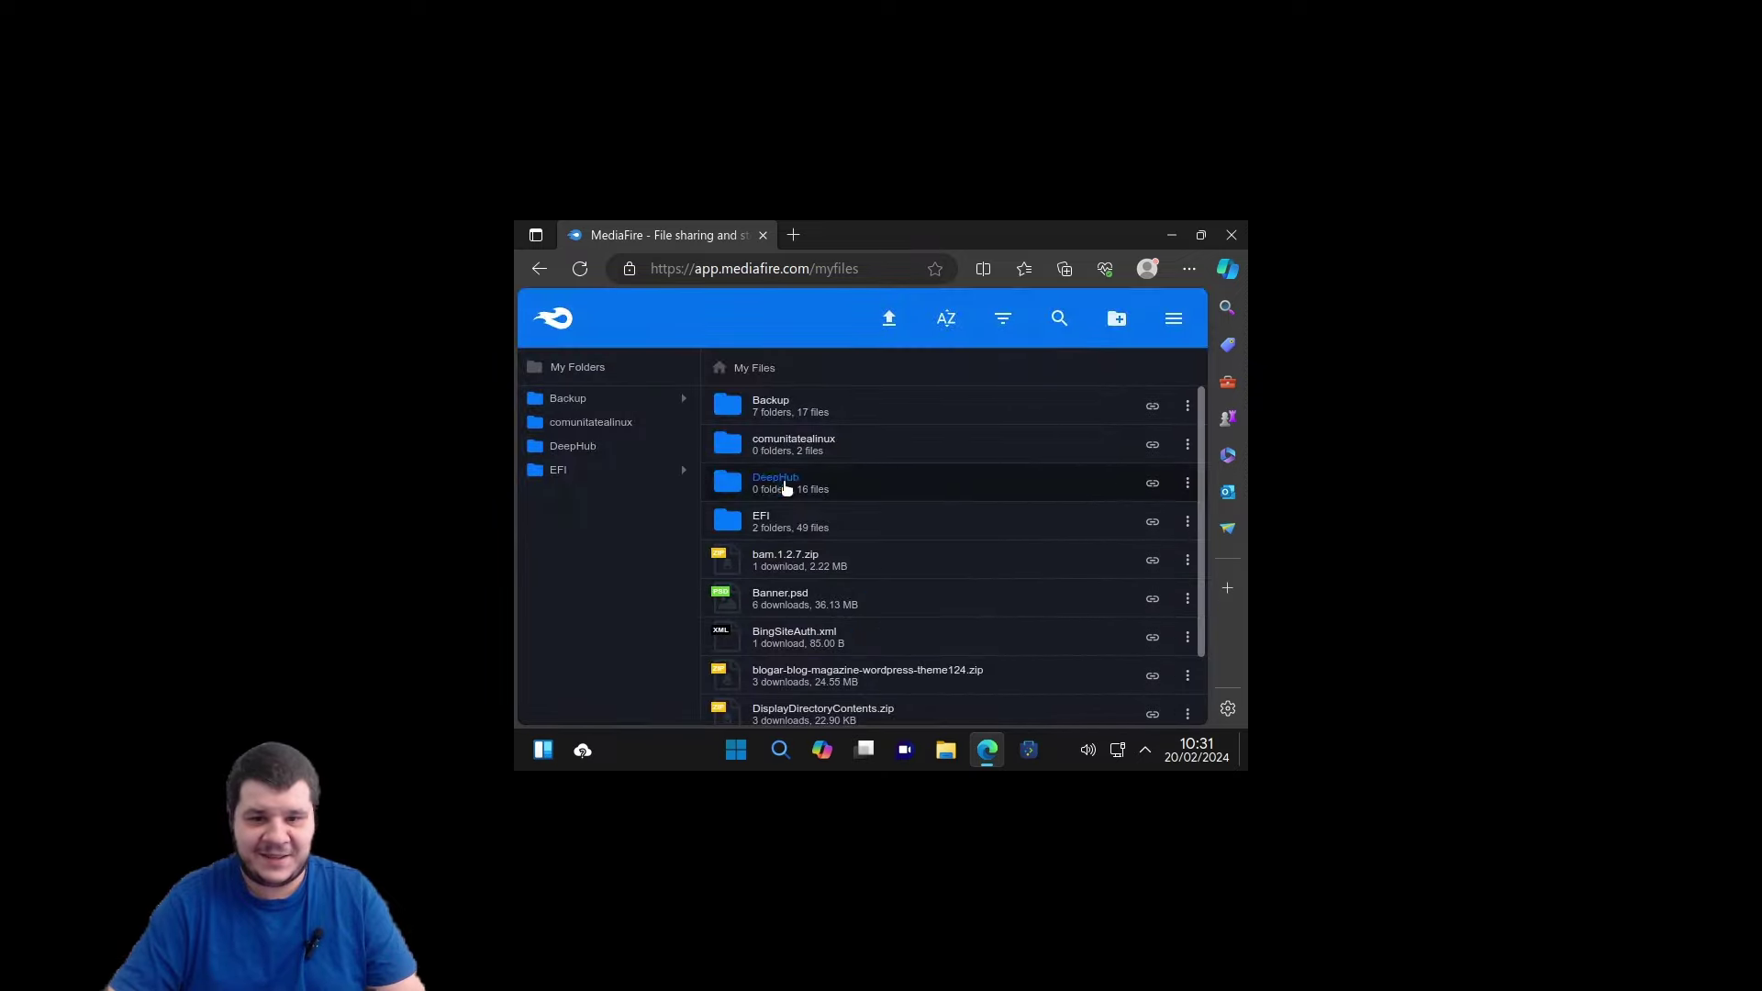
# Download the KMSAuto++.1.6.4.Portable.Multilingual zip from Backup > programe, closing the popup ad.
pyautogui.doubleClick(795, 410)
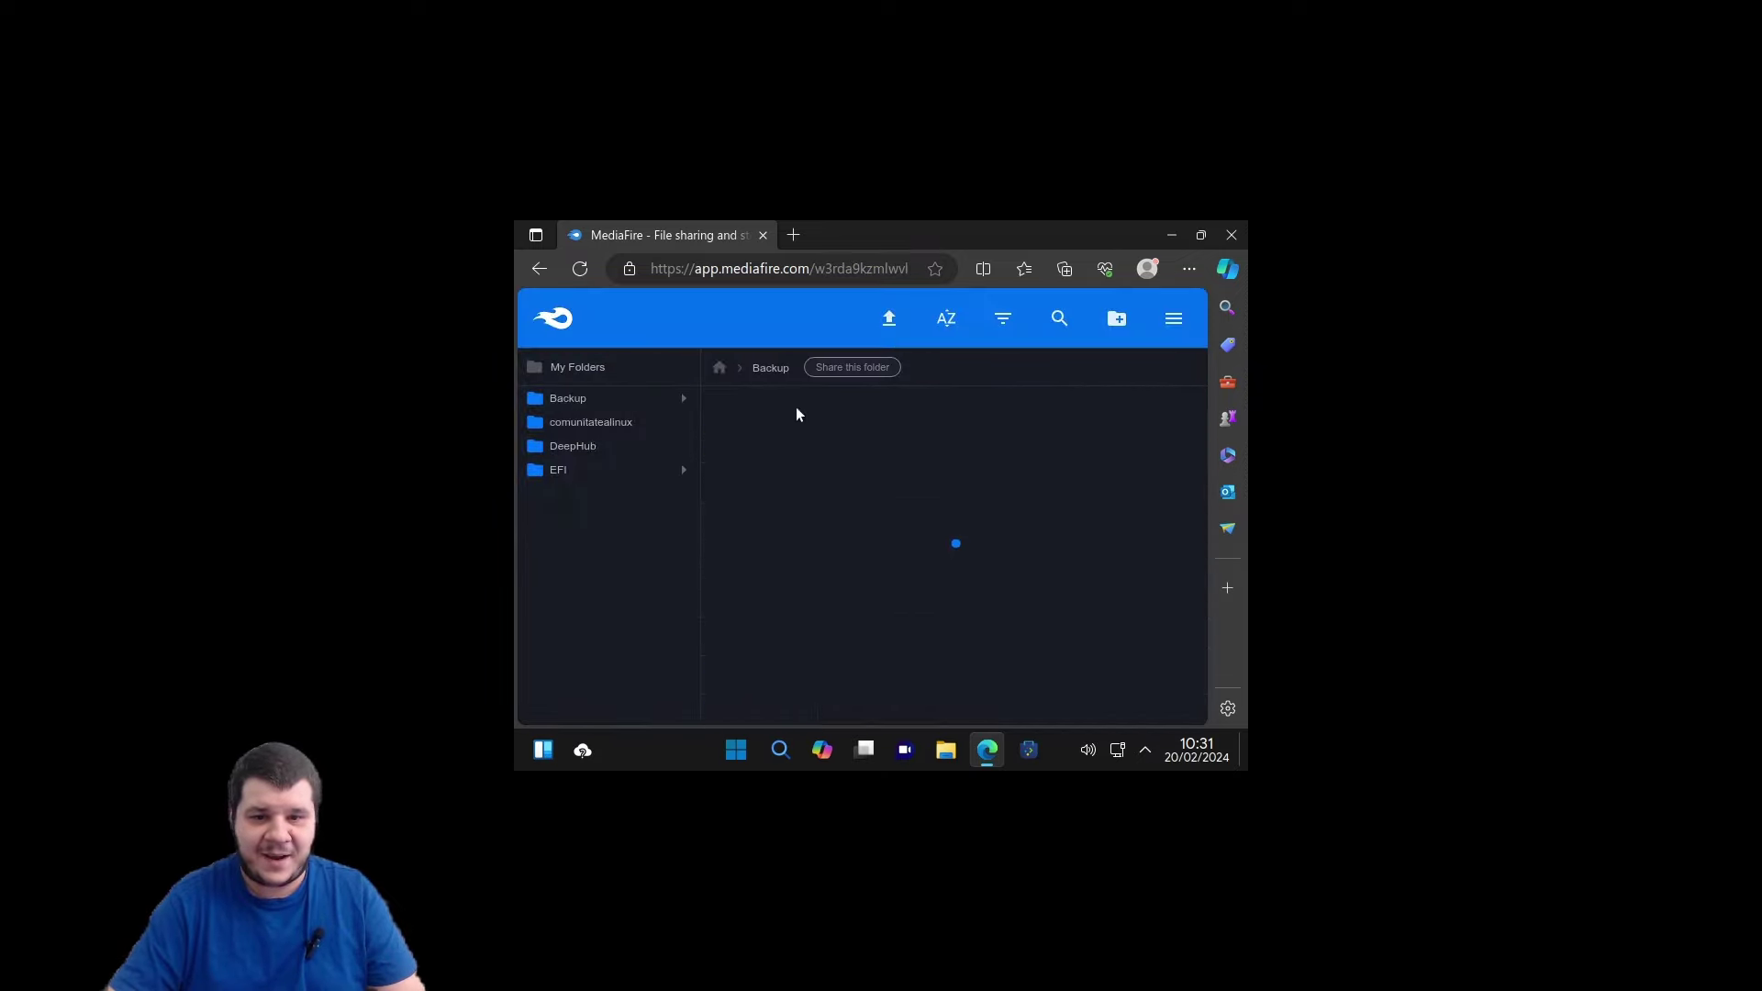
pyautogui.doubleClick(782, 510)
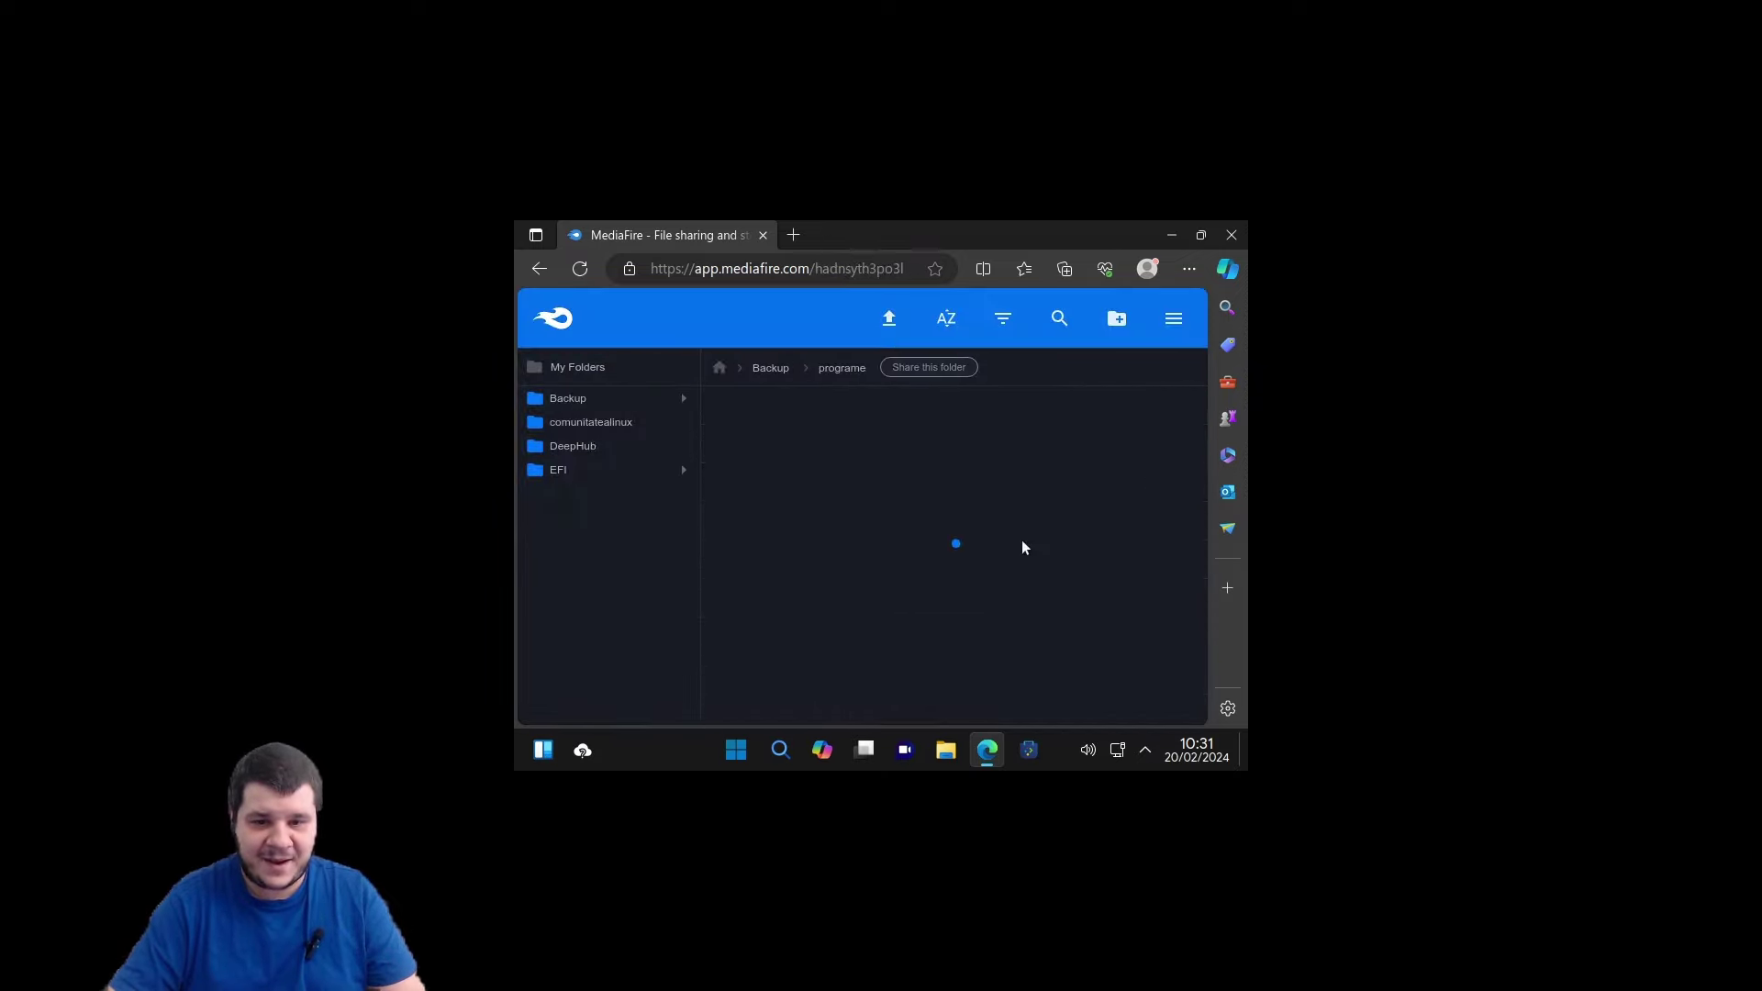
pyautogui.doubleClick(807, 410)
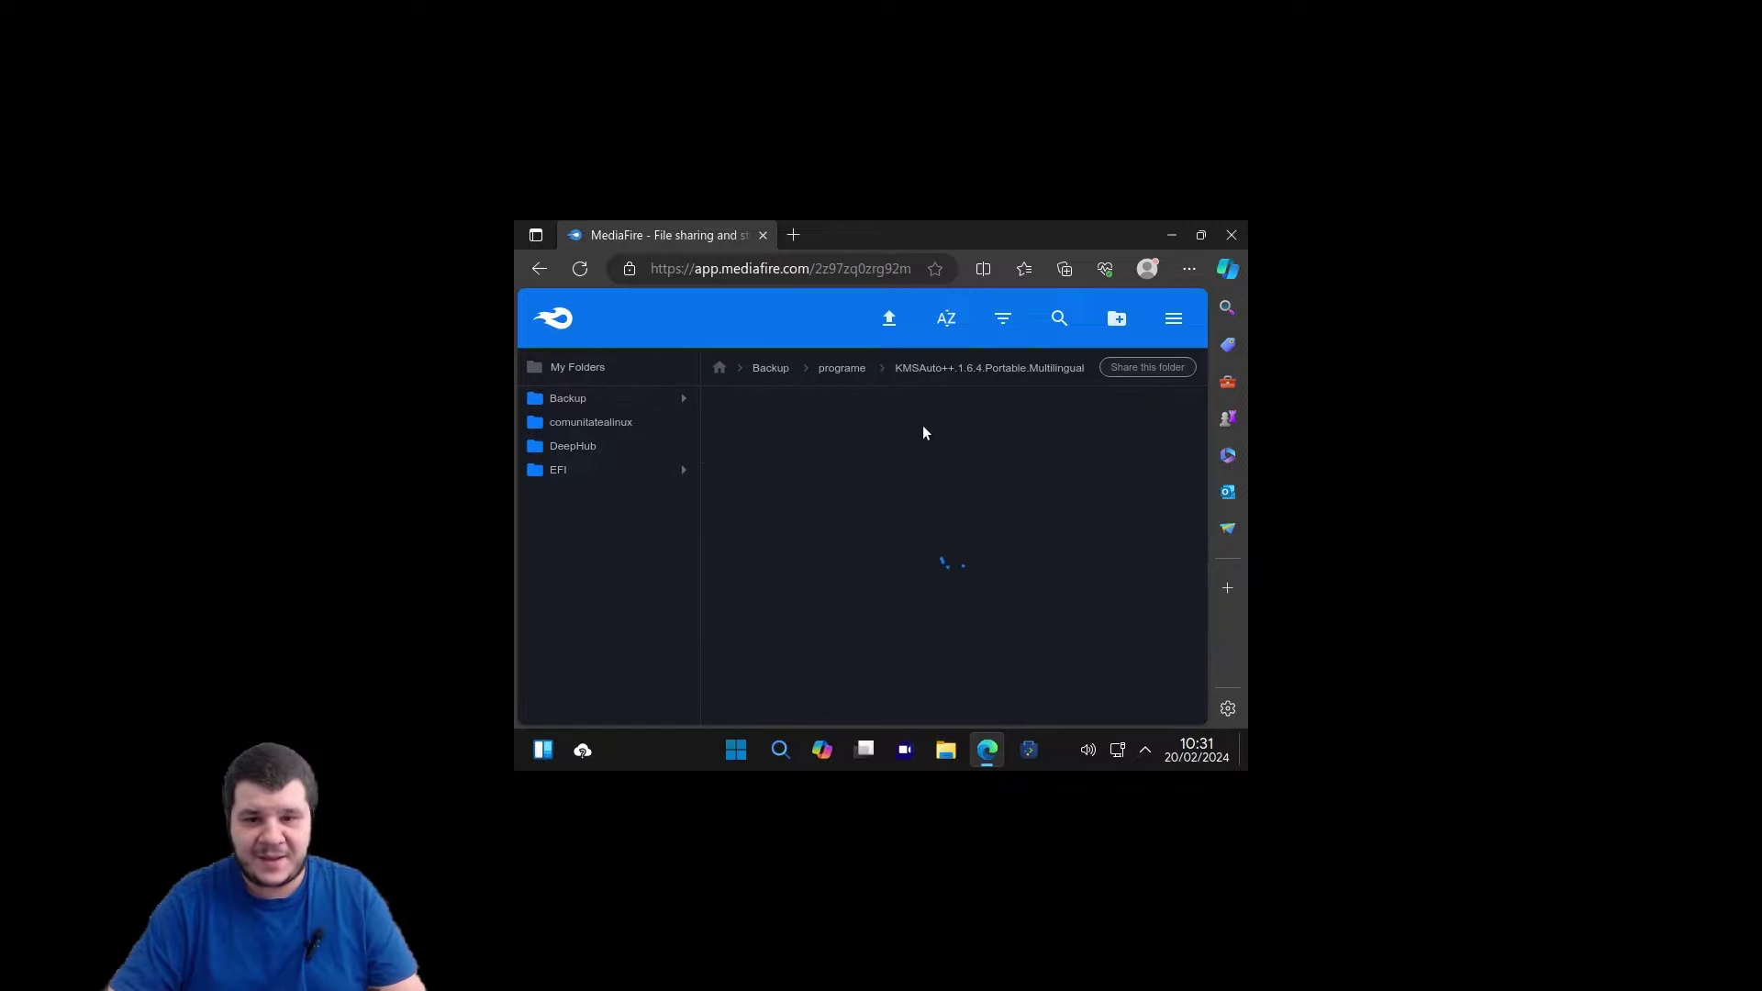
pyautogui.doubleClick(1044, 415)
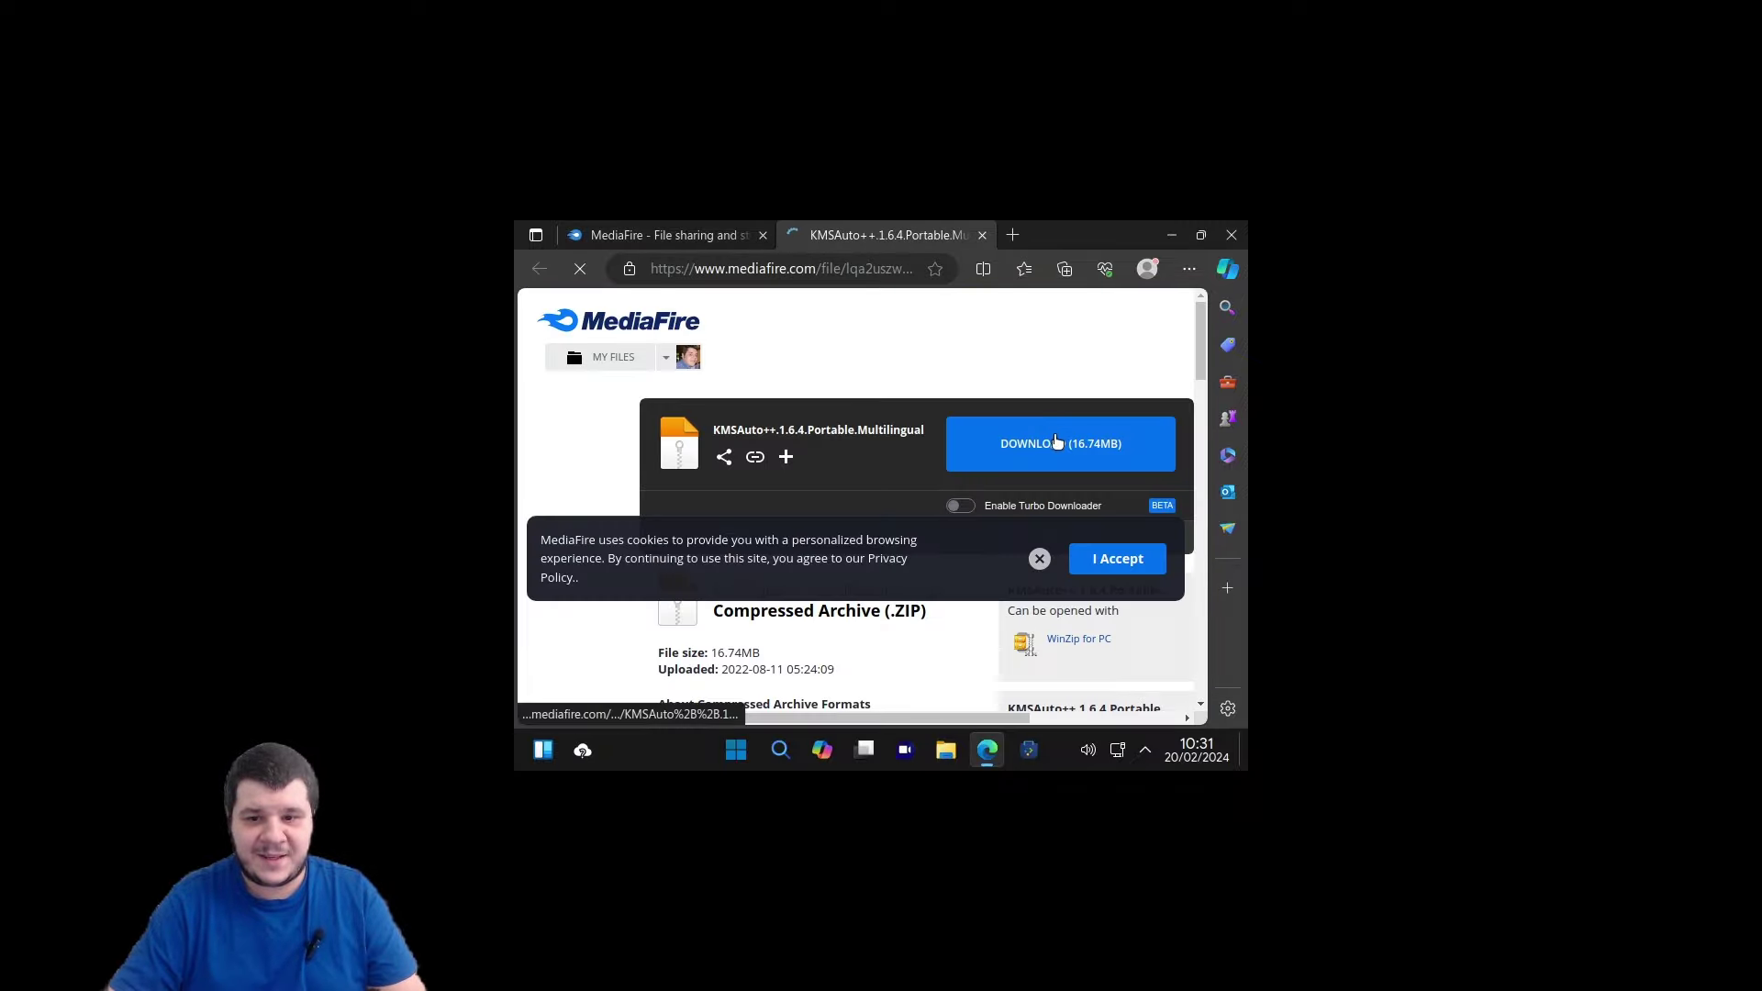
pyautogui.click(996, 681)
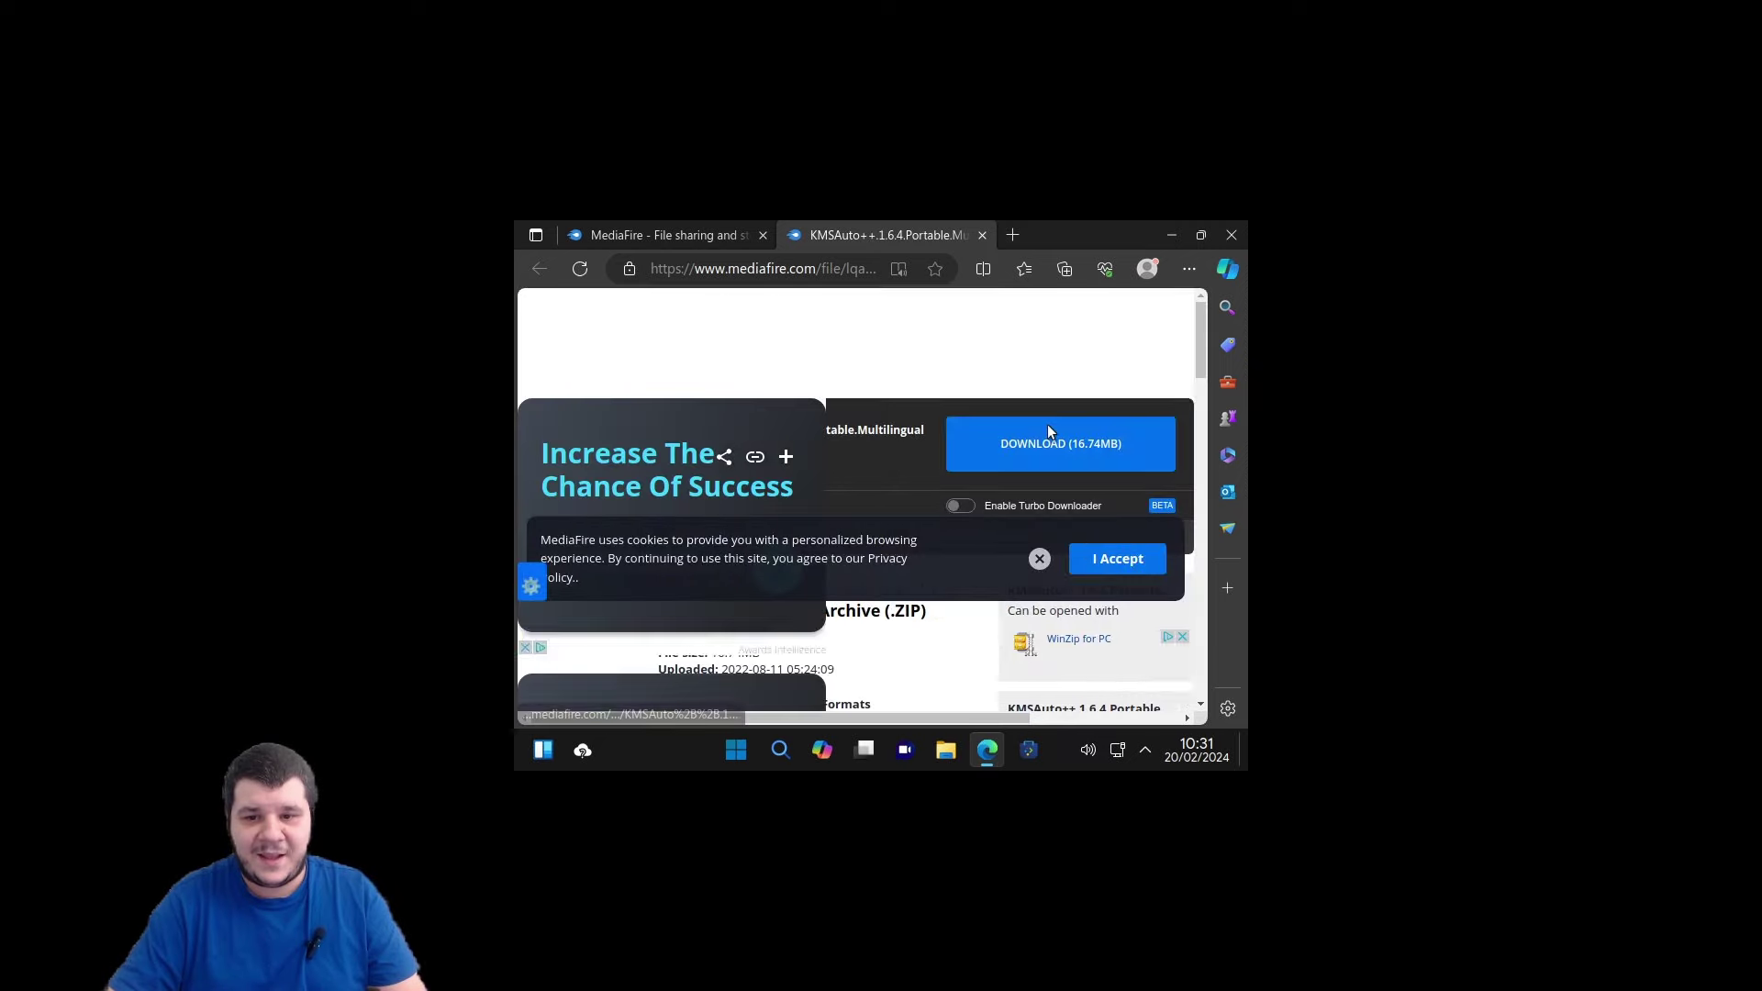
pyautogui.click(1051, 431)
pyautogui.click(1228, 233)
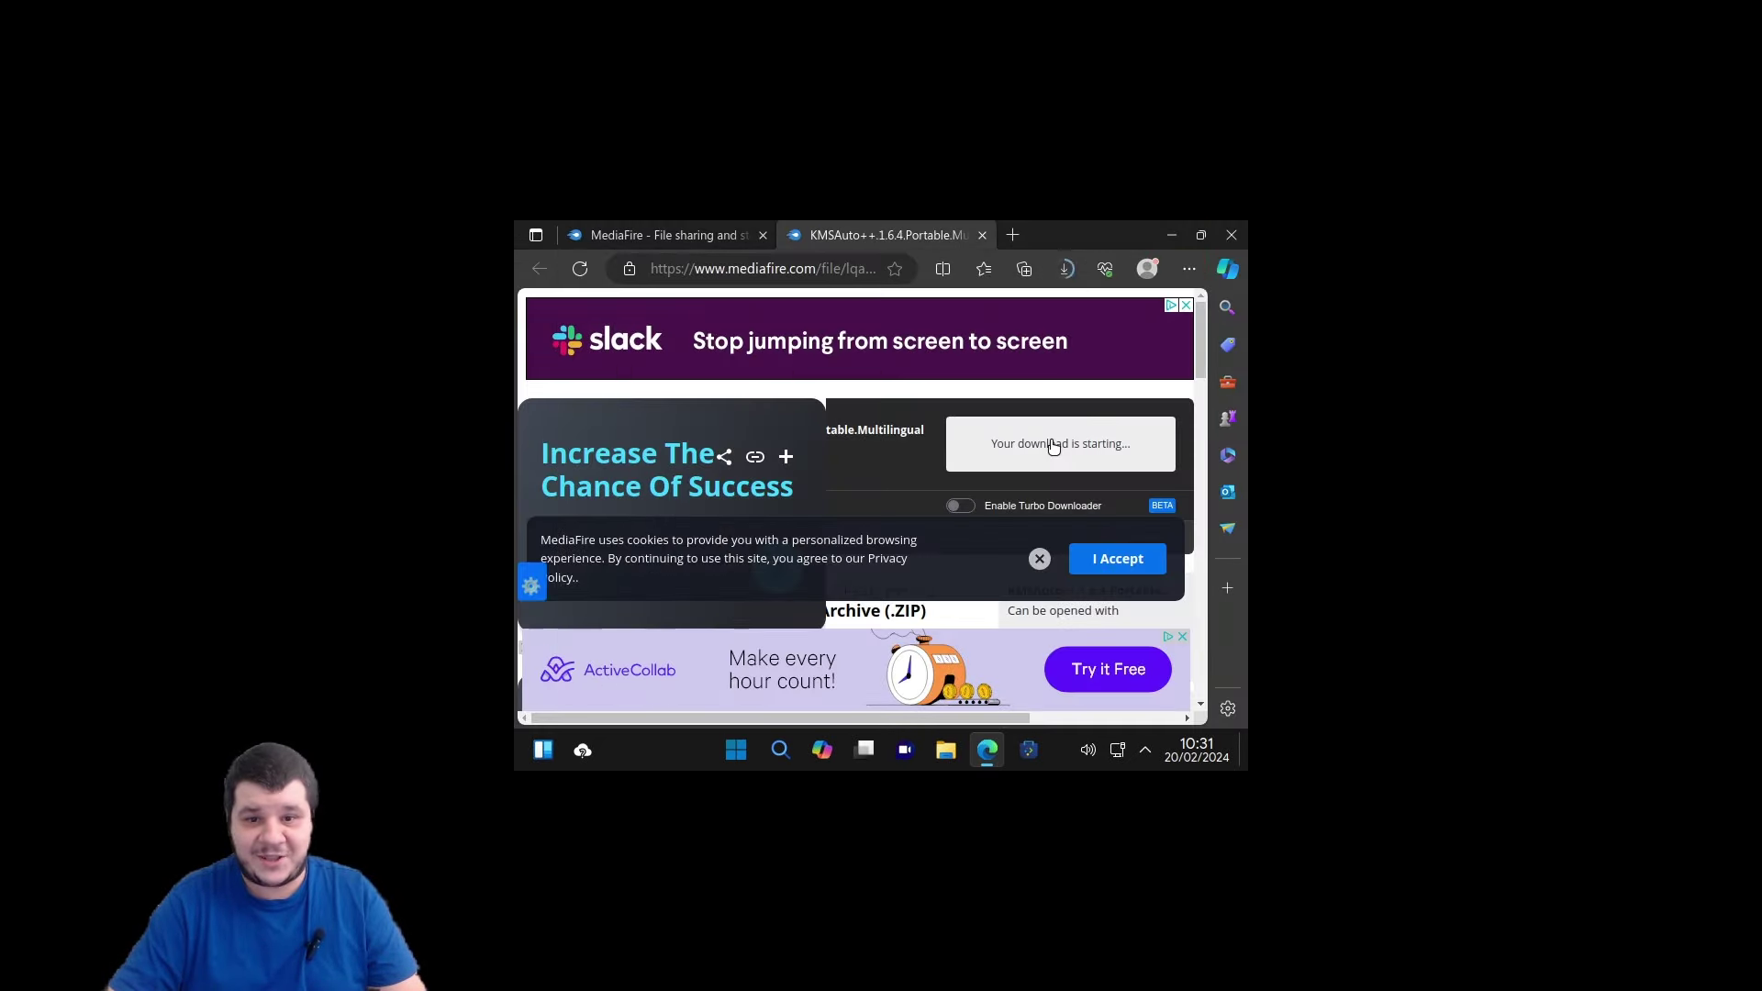
# Check the browser downloads, close Edge and restore Dolphin to normal size.
pyautogui.click(1068, 268)
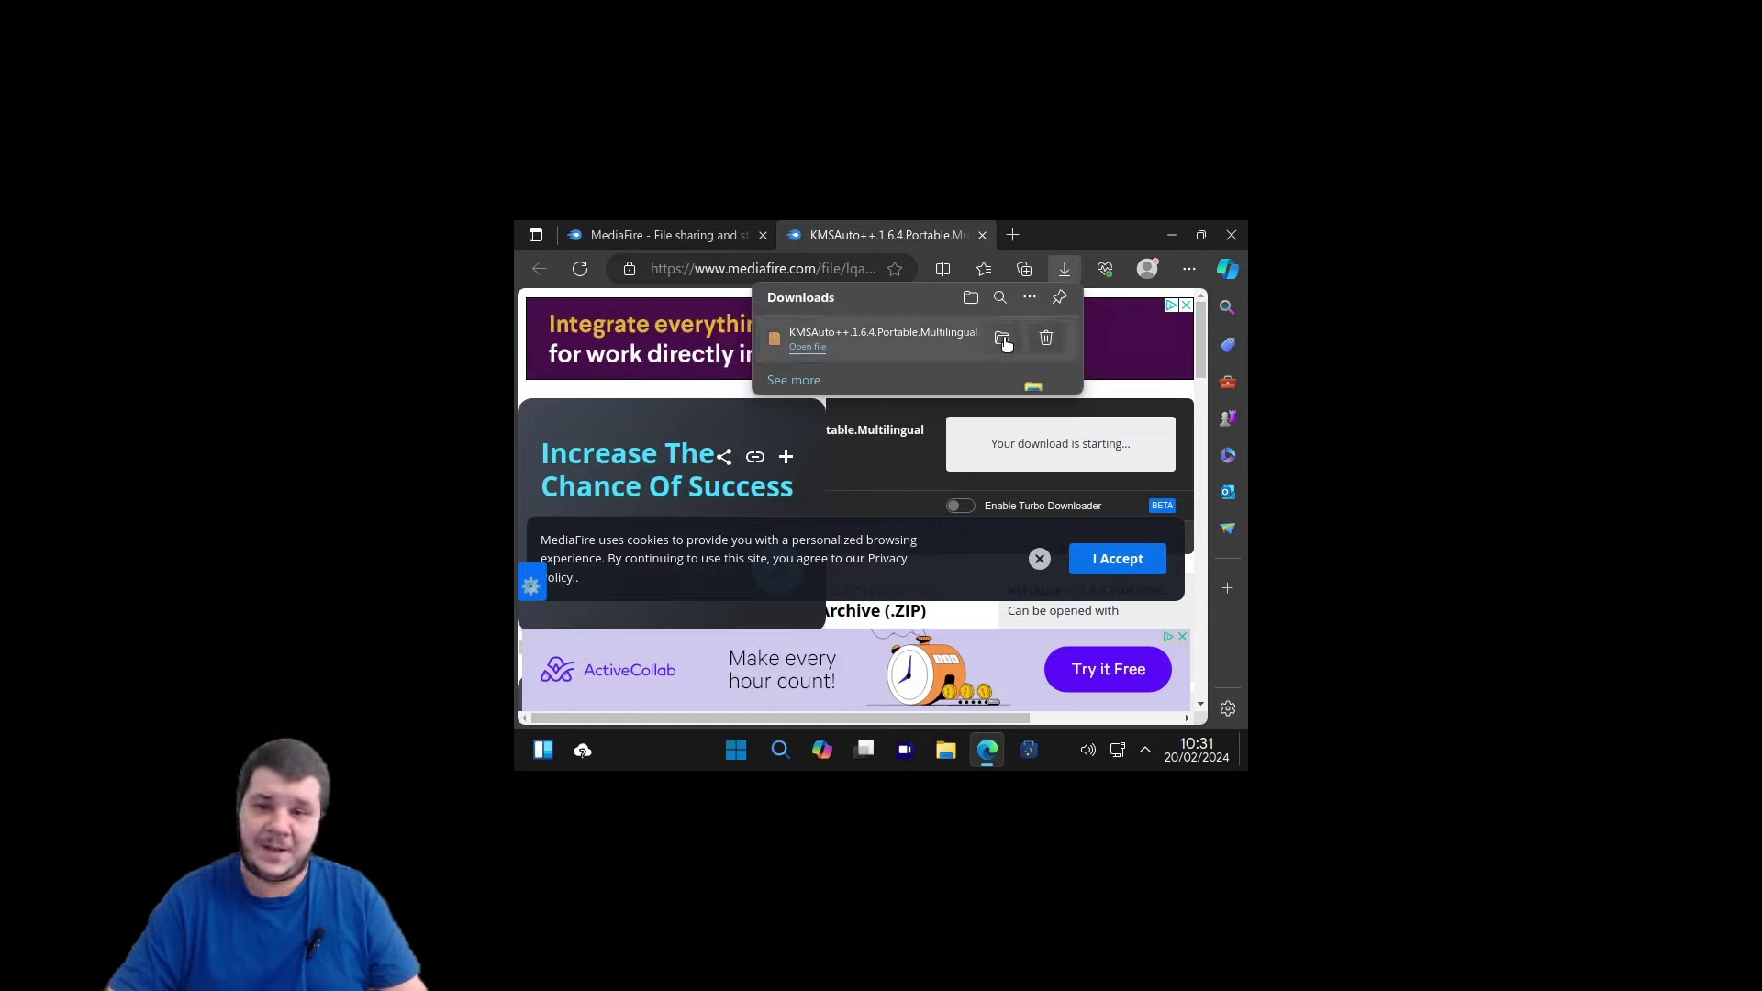
pyautogui.click(1233, 236)
pyautogui.doubleClick(941, 241)
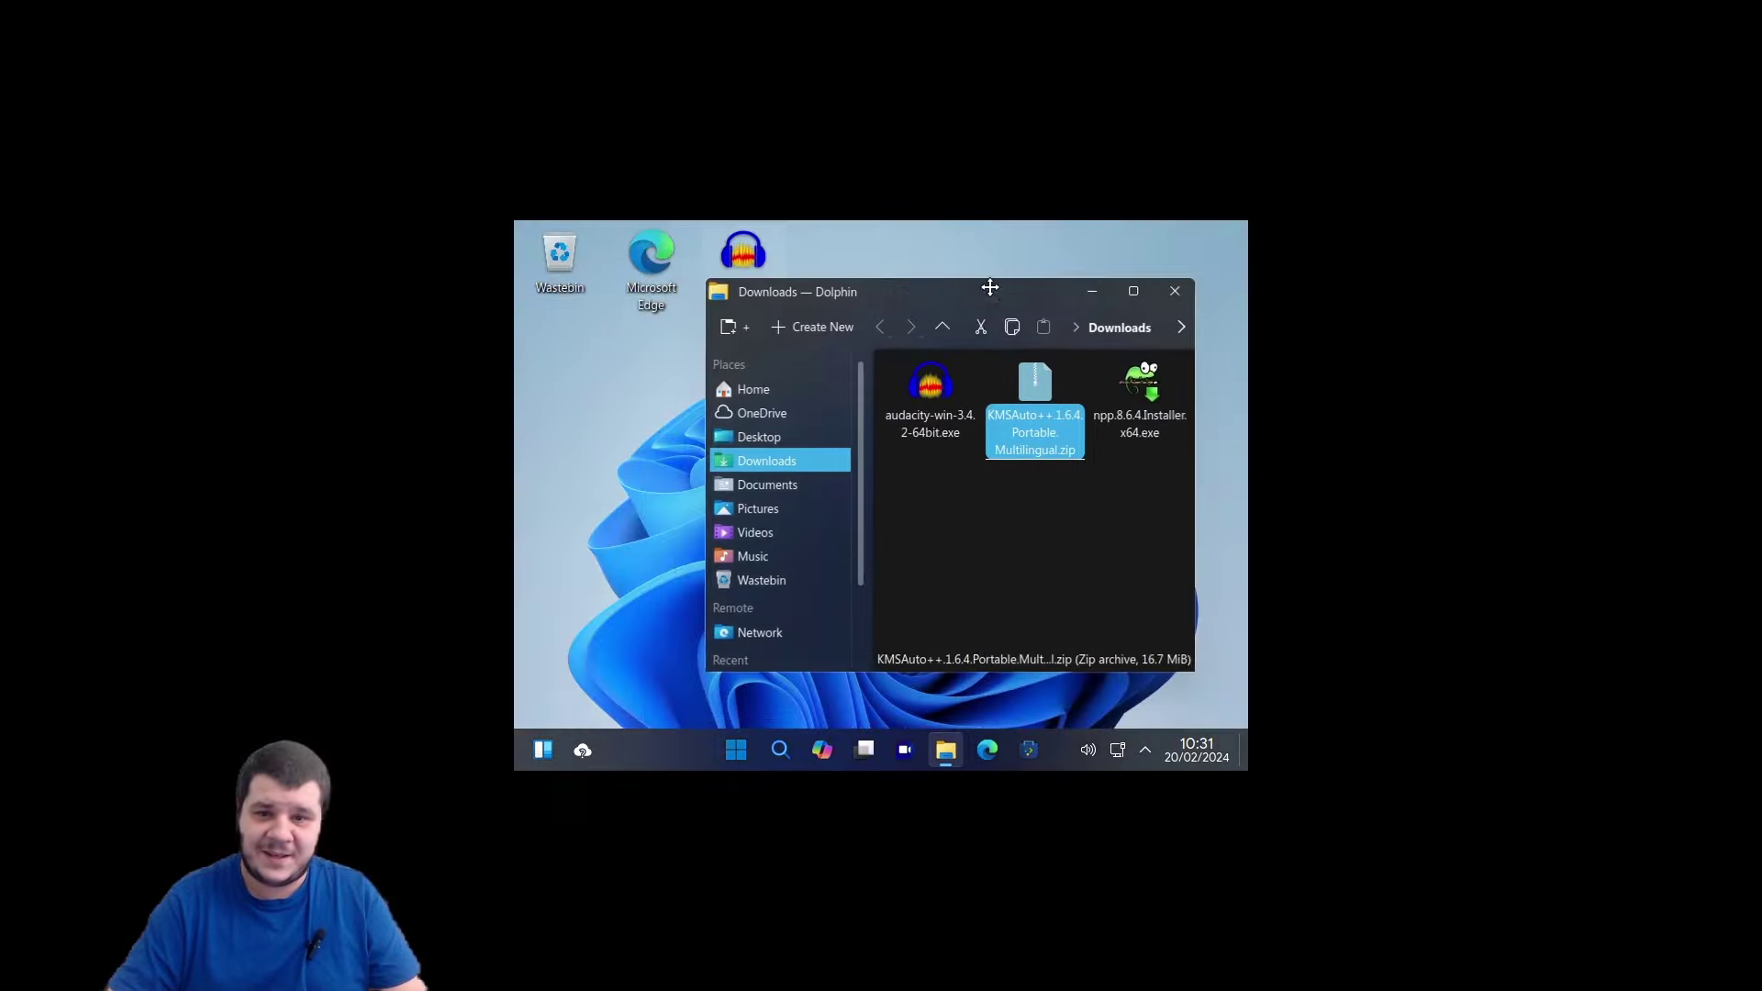
# Extract the KMSAuto++ zip here in the Downloads folder.
pyautogui.rightClick(1016, 391)
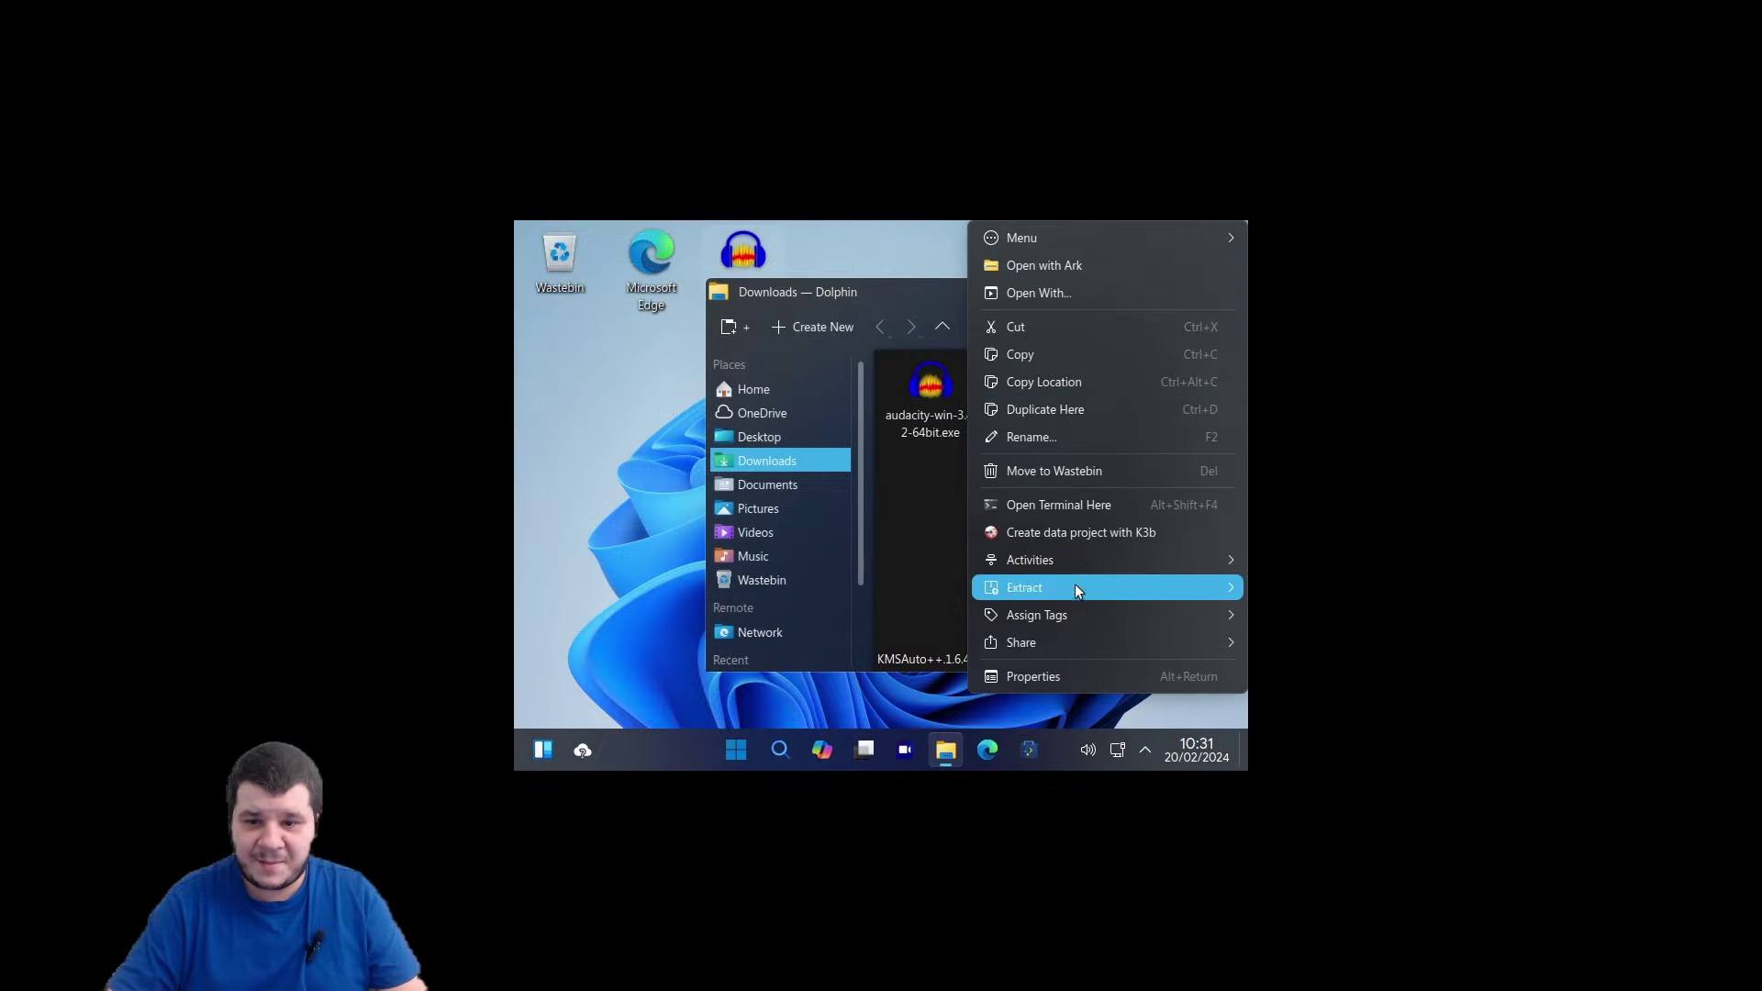
pyautogui.moveTo(1075, 590)
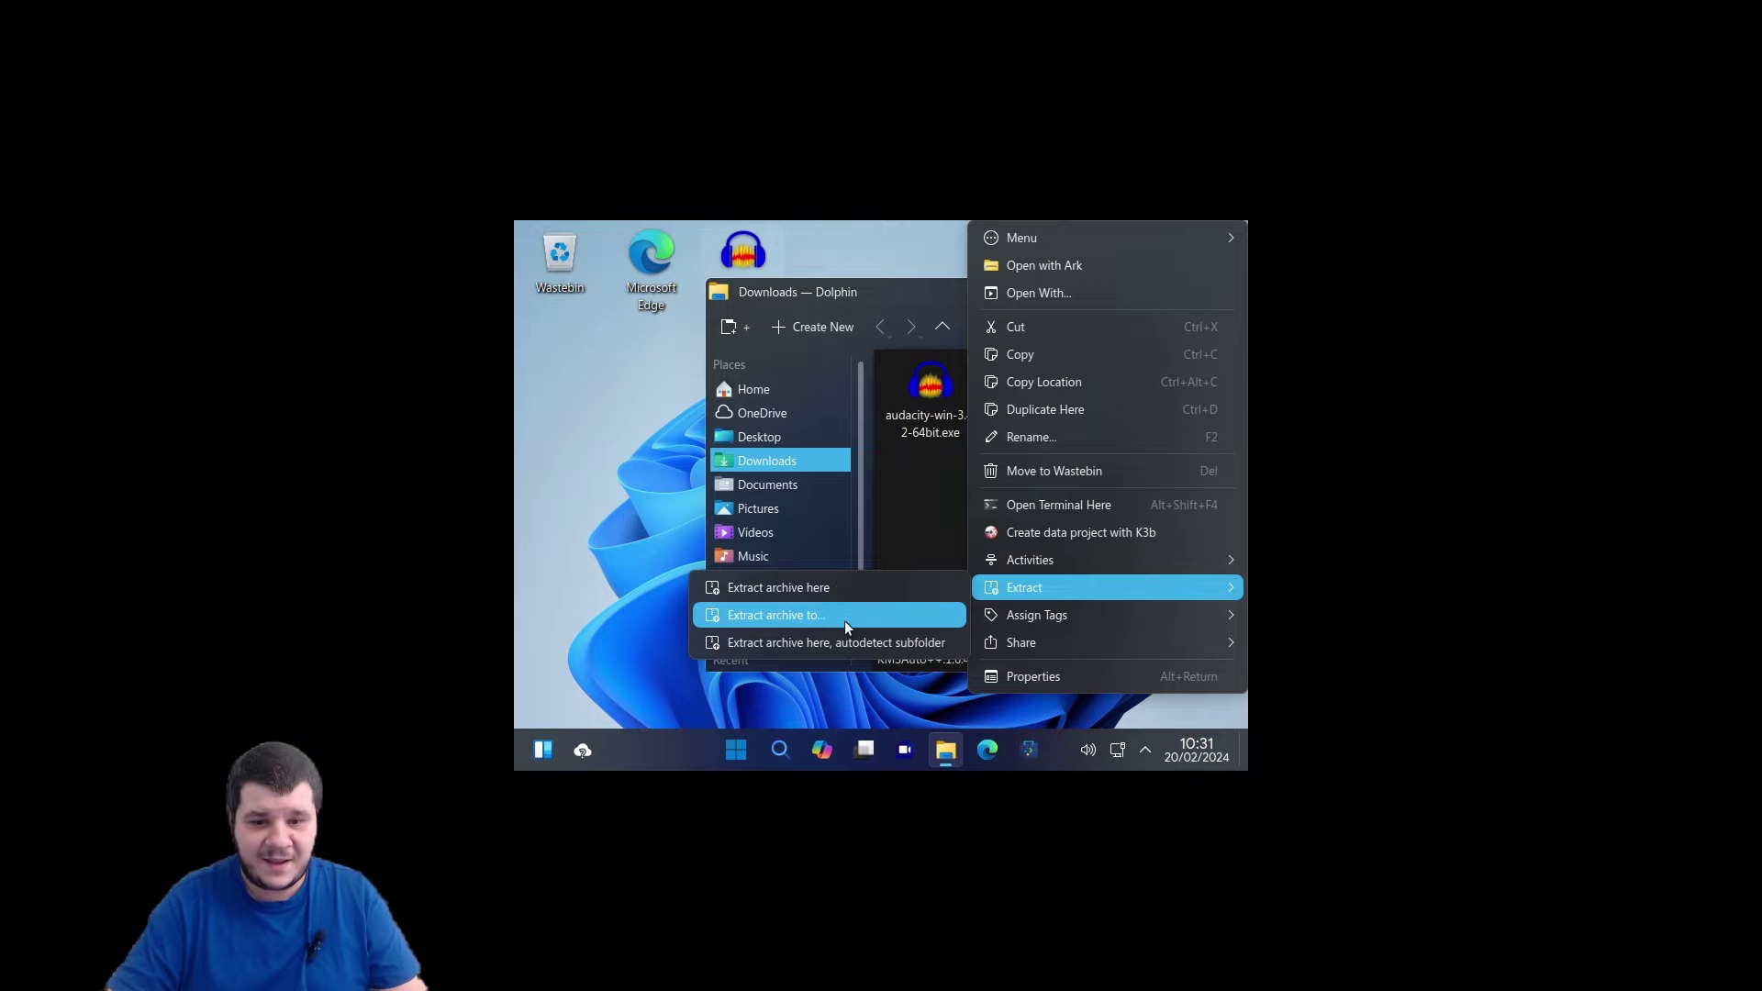
pyautogui.click(854, 593)
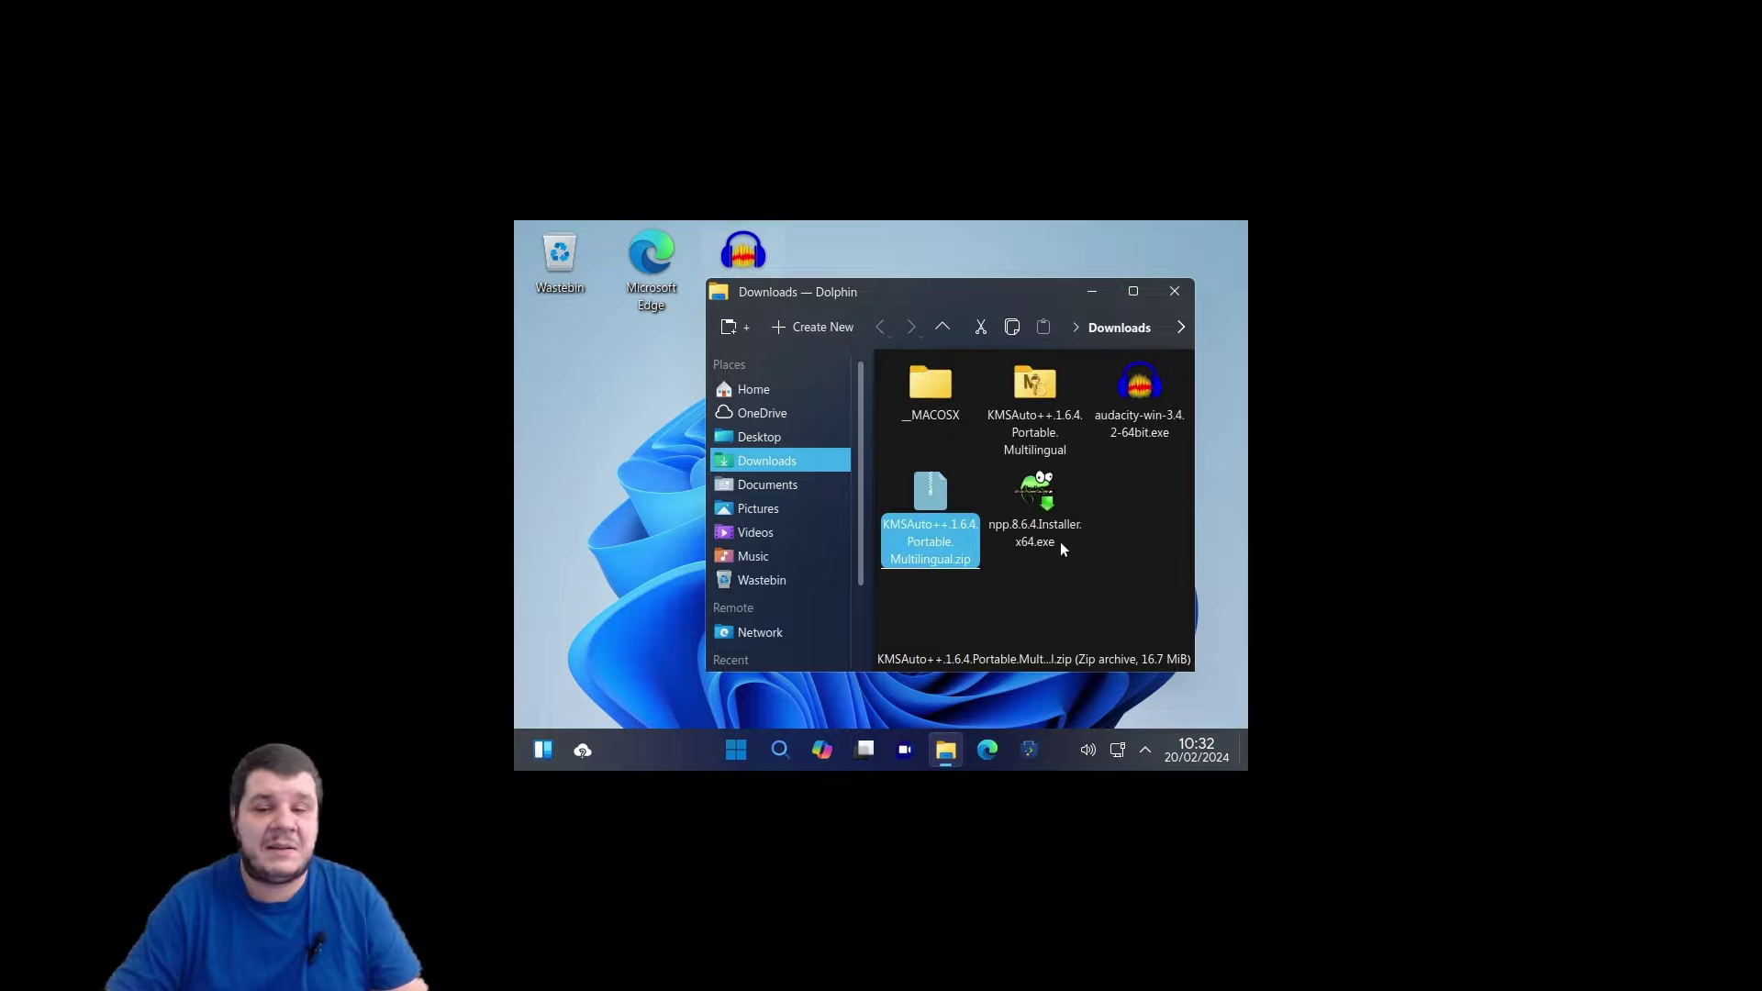
# Open the extracted KMSAuto++.1.6.4.Portable.Multilingual folder and launch KMSAuto++.exe.
pyautogui.doubleClick(1016, 410)
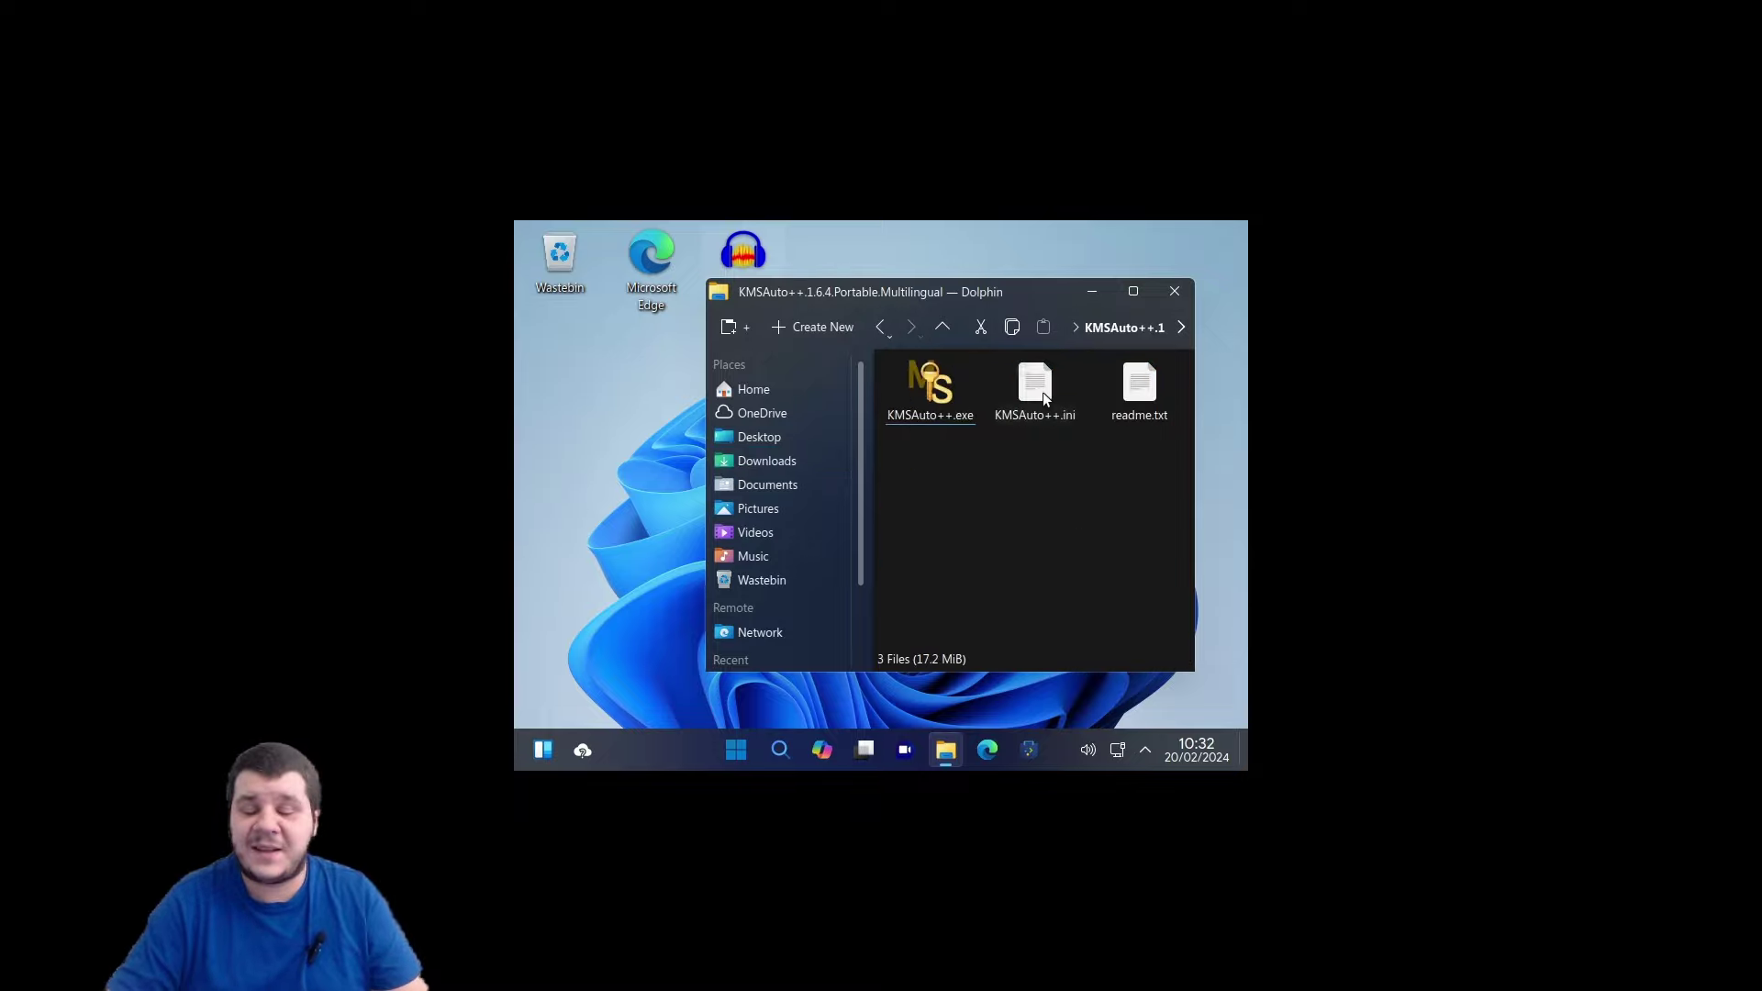
pyautogui.click(927, 390)
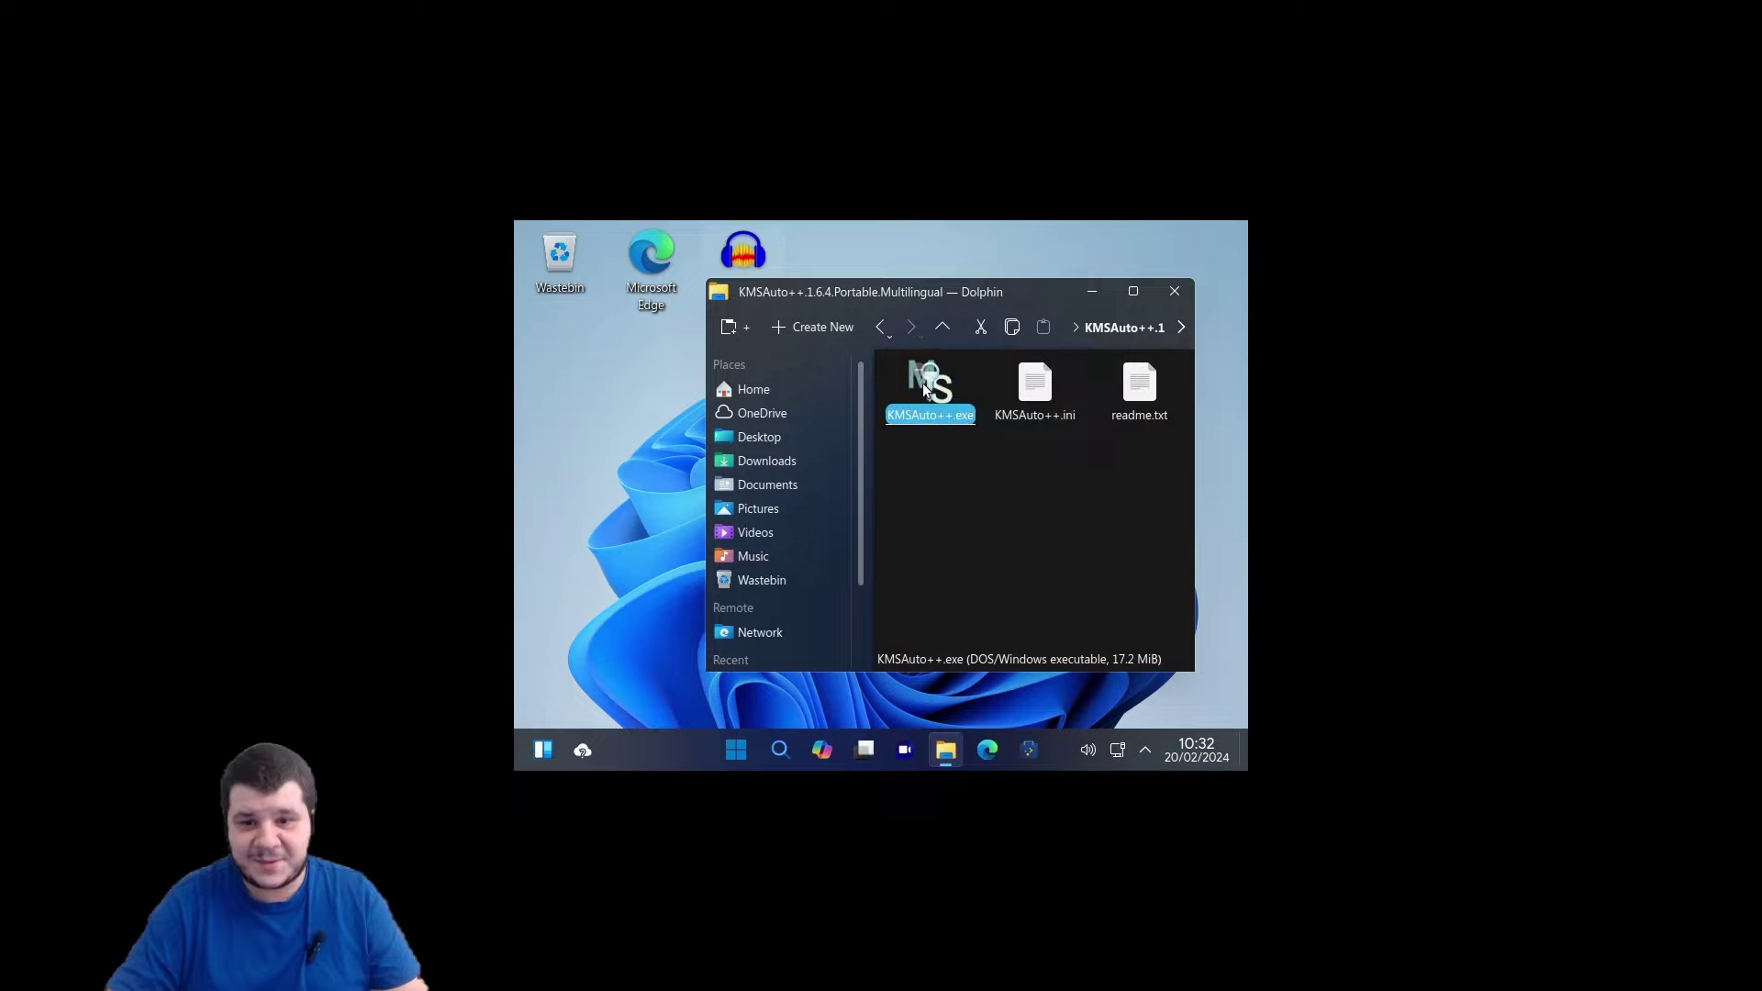
pyautogui.click(938, 472)
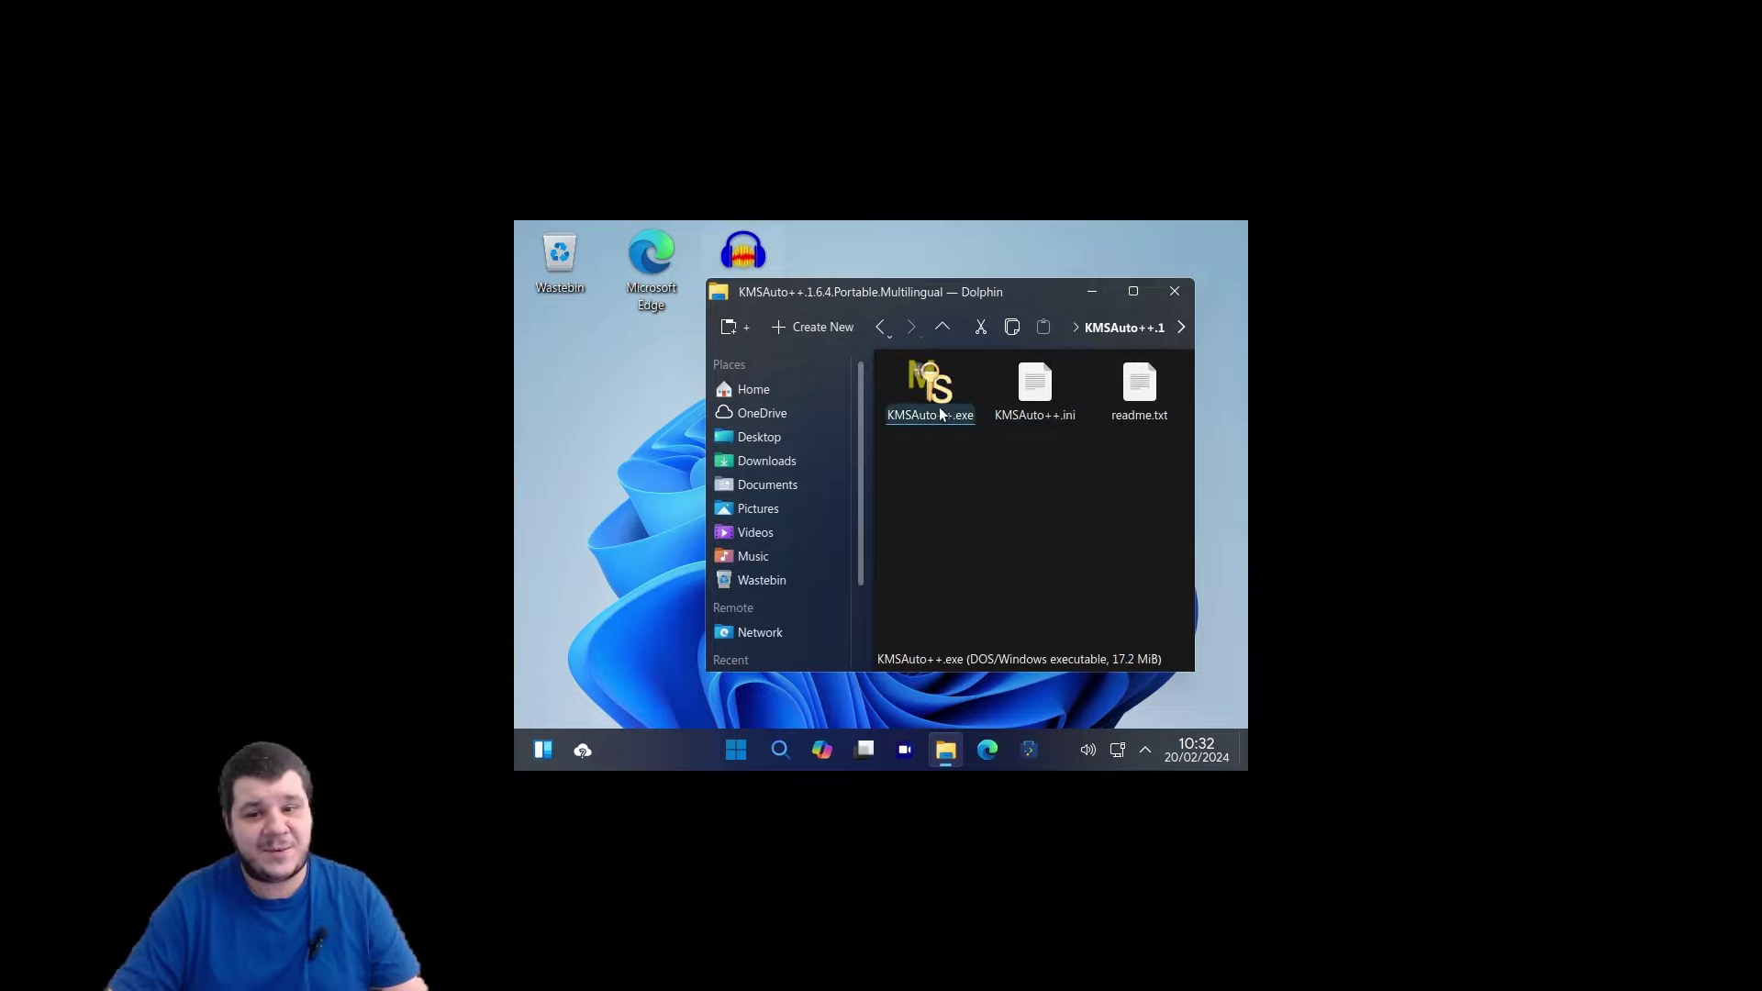
pyautogui.doubleClick(940, 411)
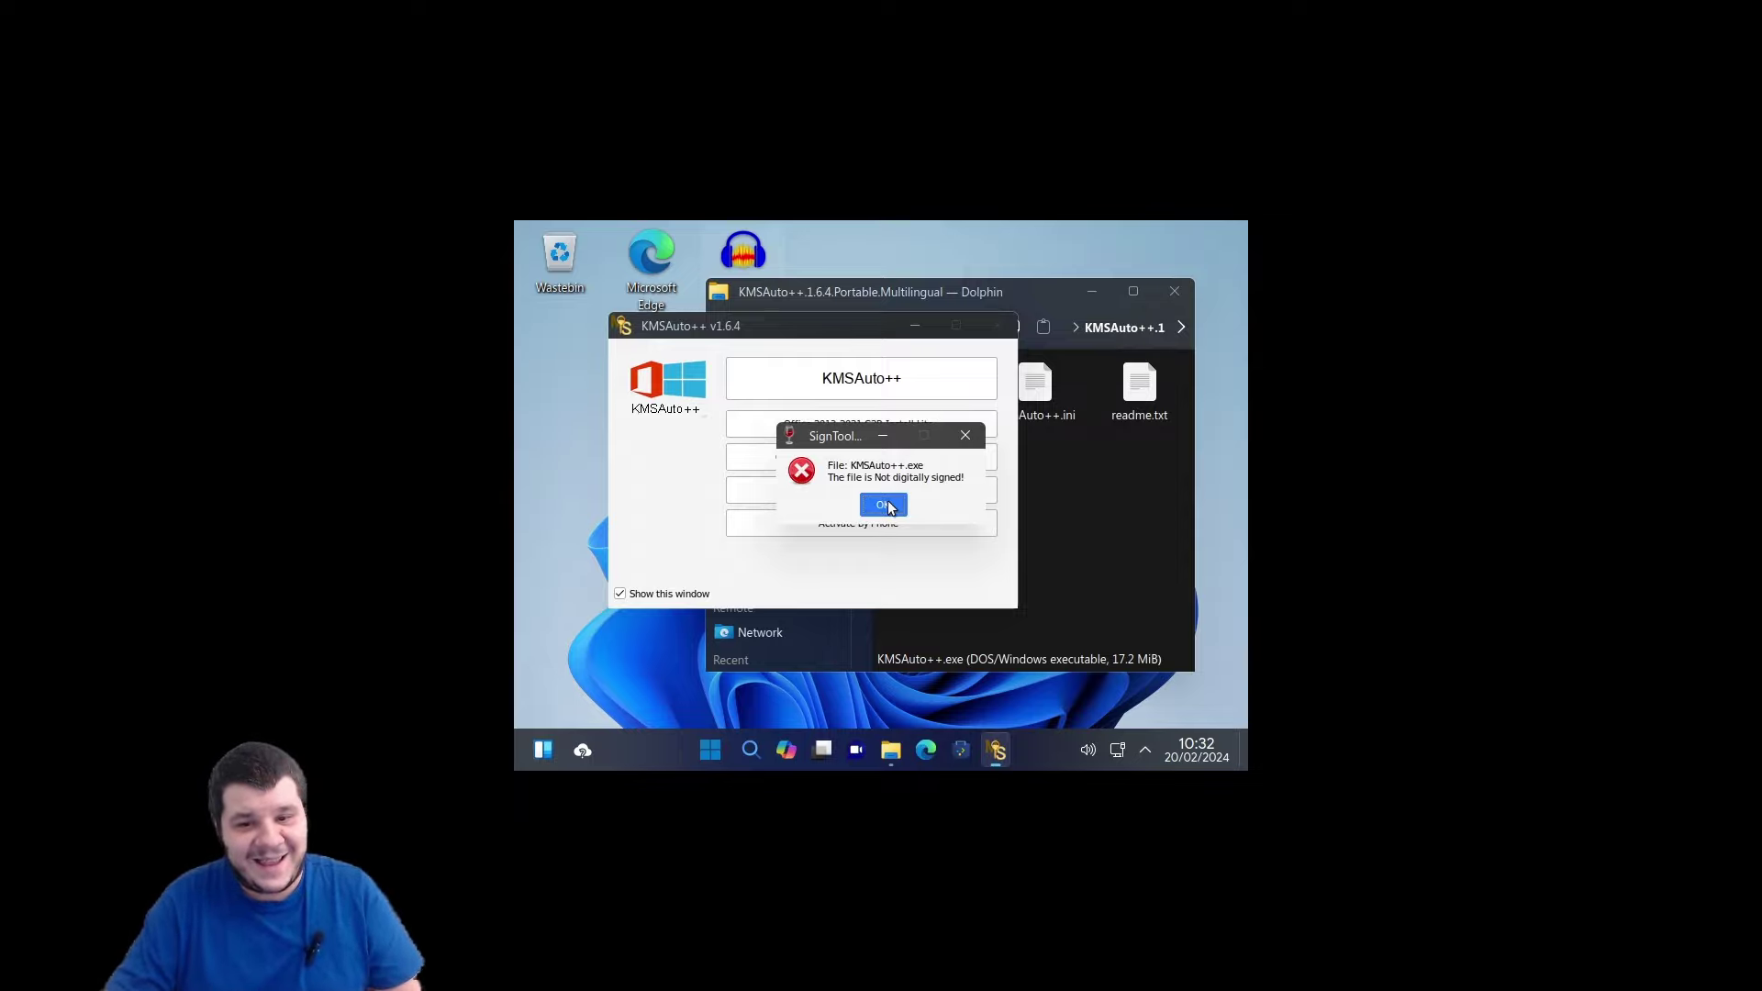
# Dismiss the SignTool 'not digitally signed' error, relaunch KMSAuto++.exe, and dismiss the repeated error.
pyautogui.click(887, 507)
pyautogui.doubleClick(946, 393)
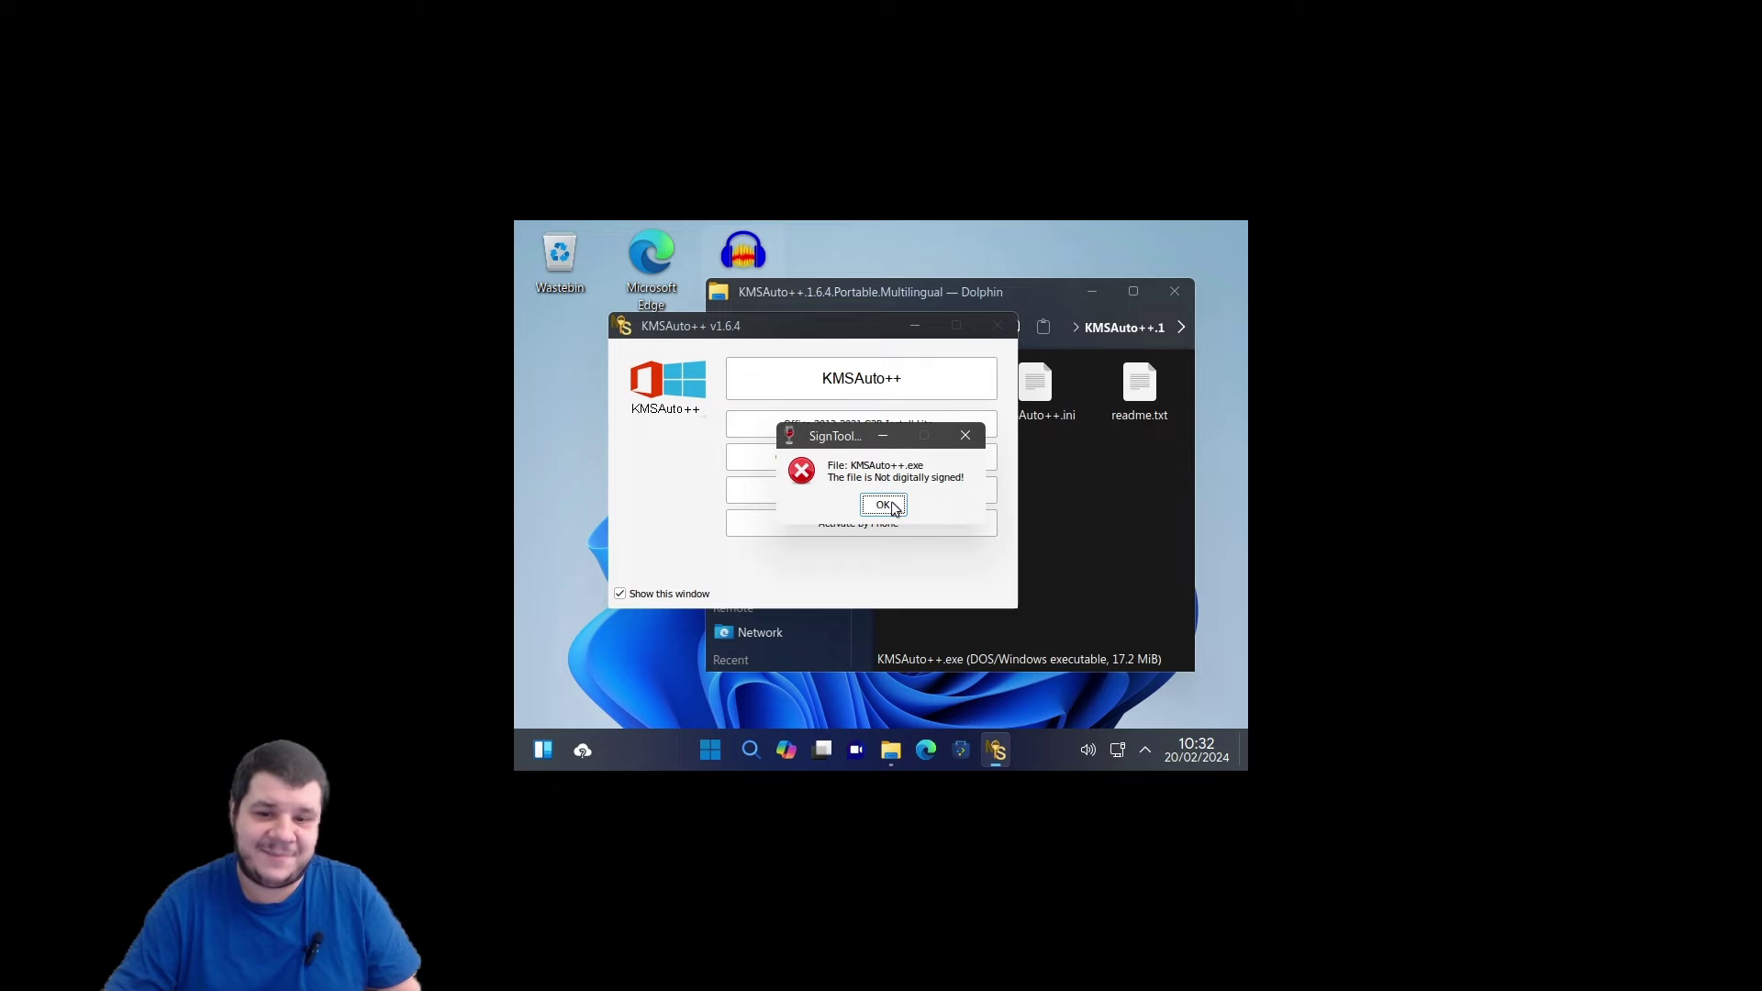
pyautogui.click(885, 506)
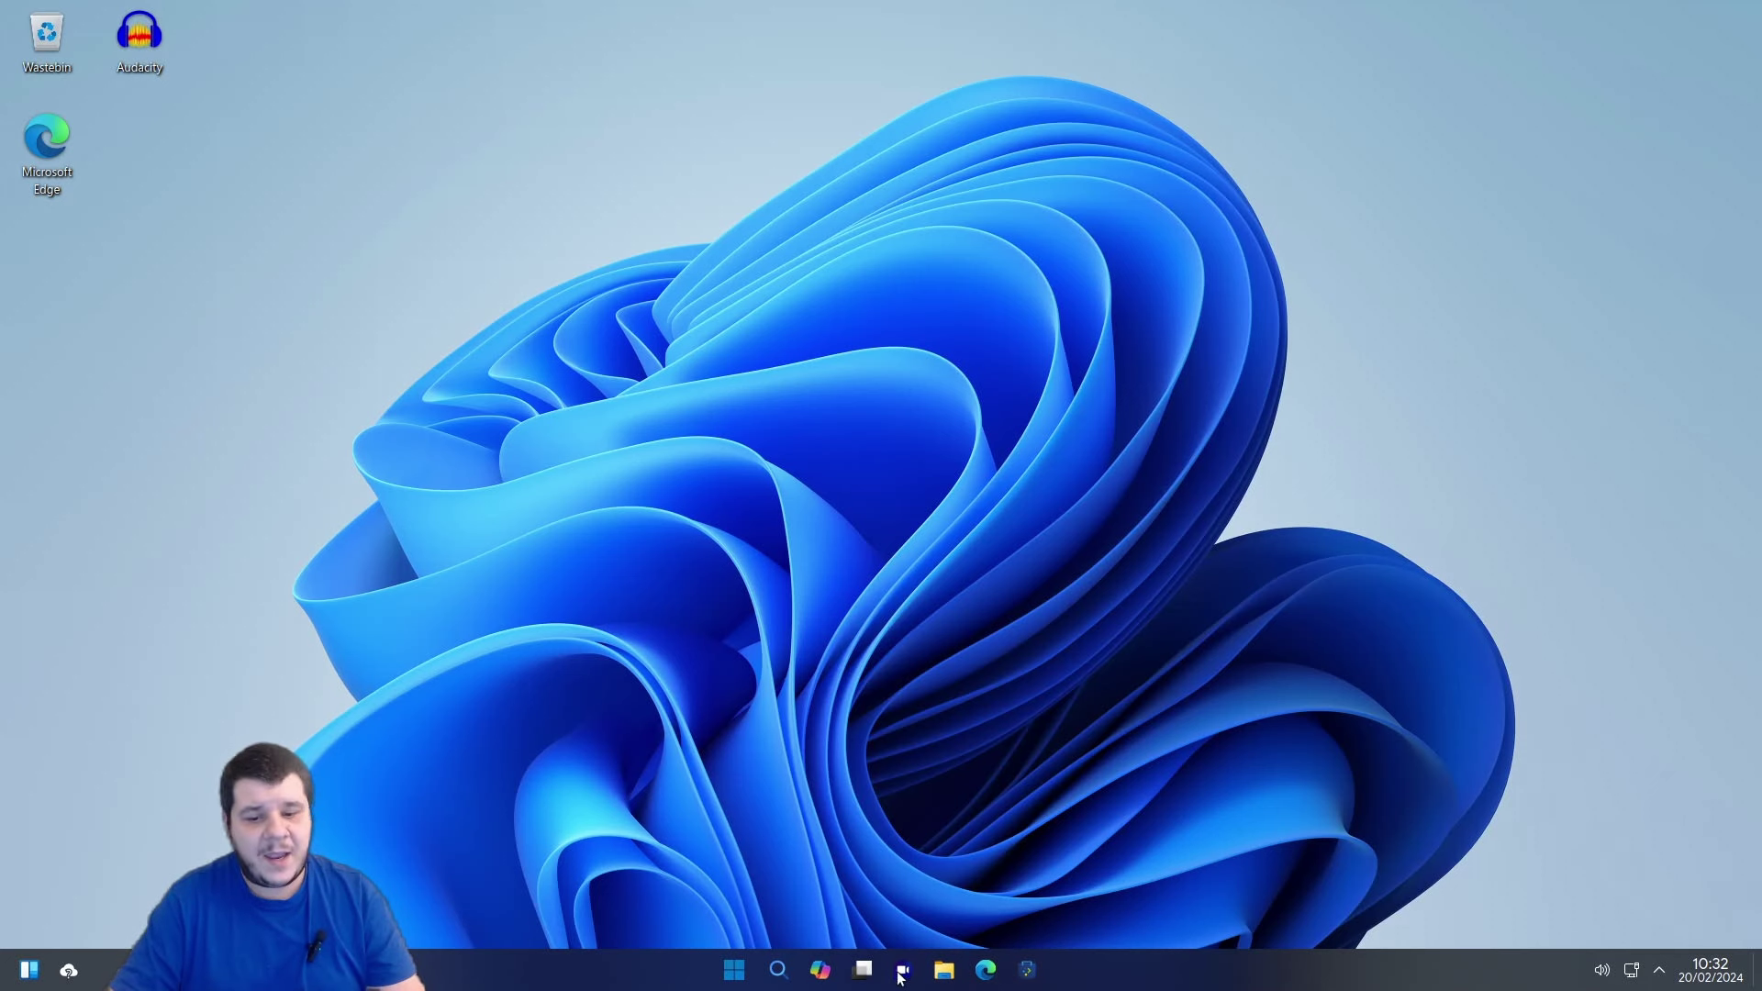
# Open Edge and search the web for 'download obs'.
pyautogui.click(996, 973)
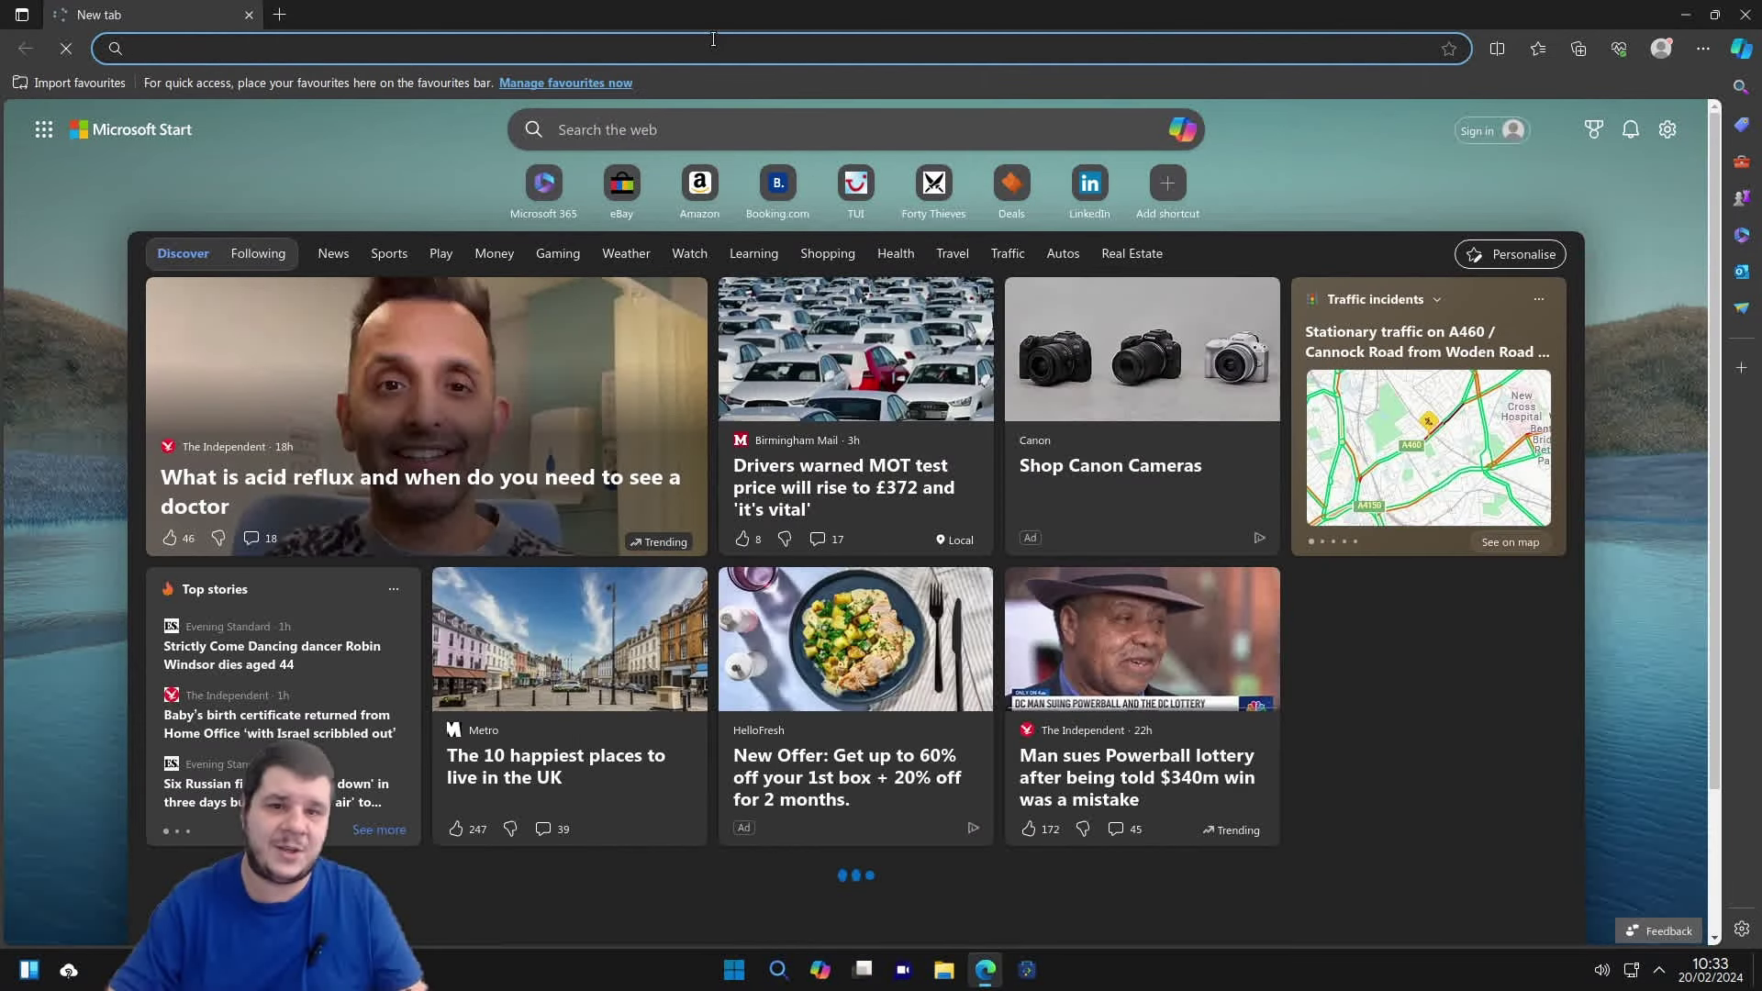
pyautogui.click(714, 41)
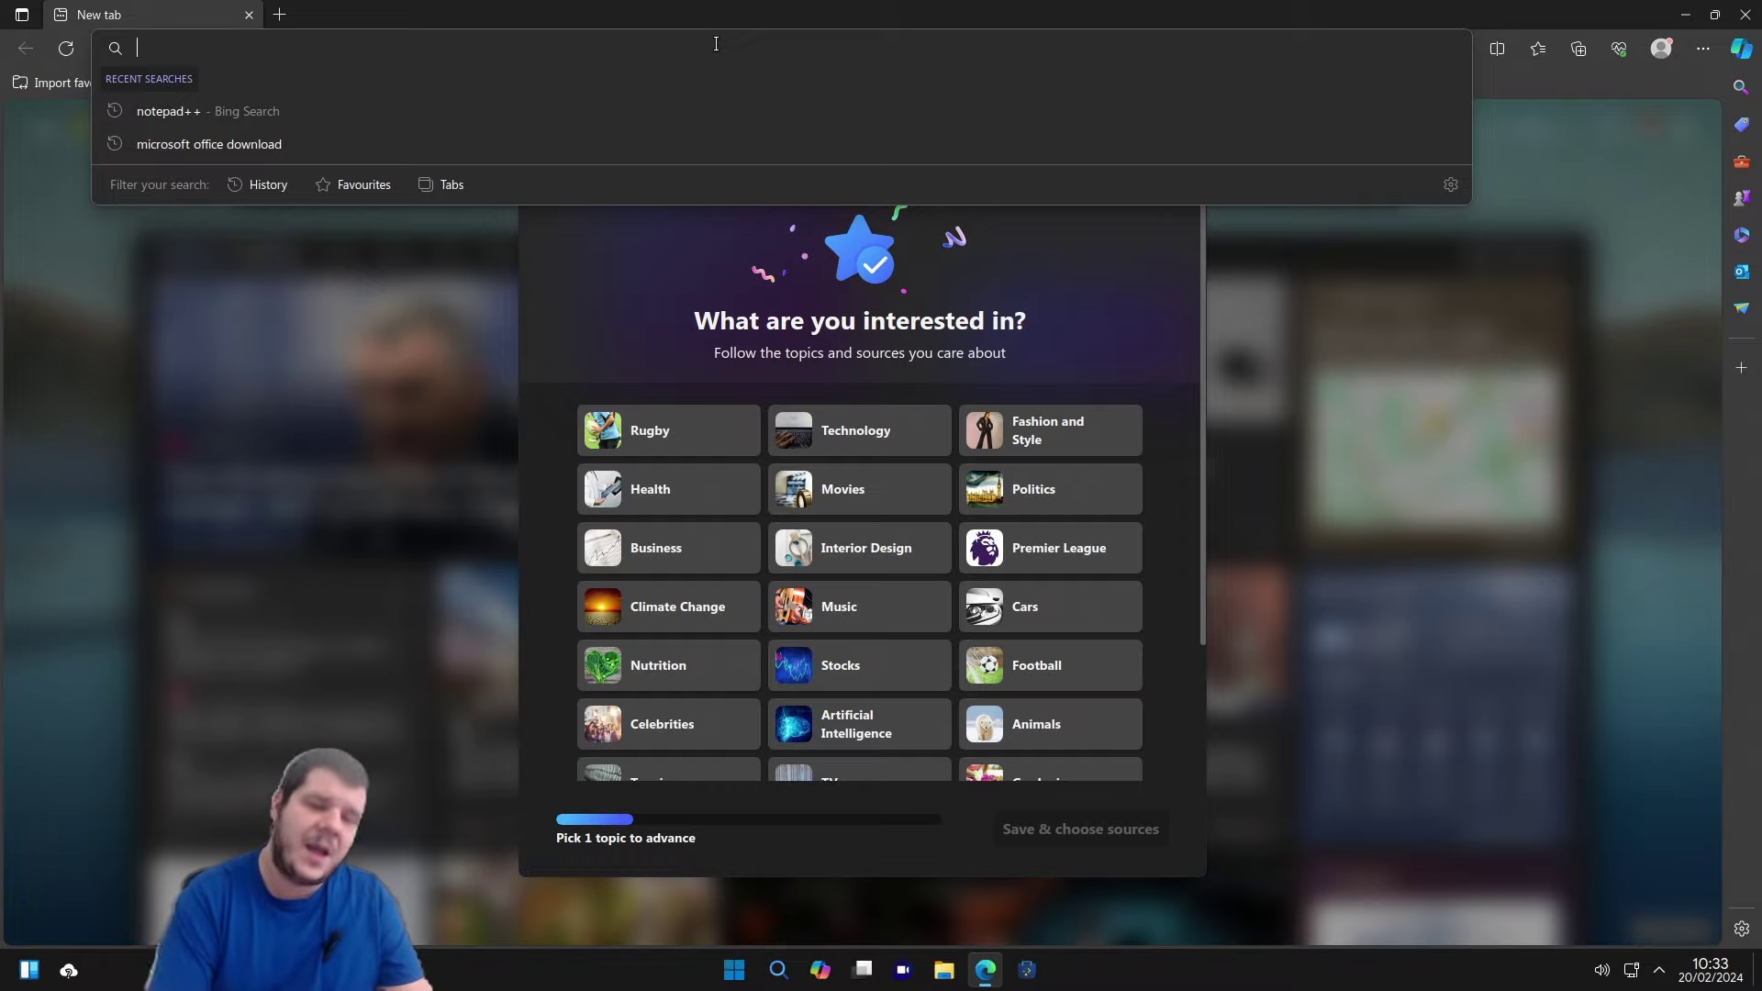
pyautogui.write('downl')
pyautogui.write('obs')
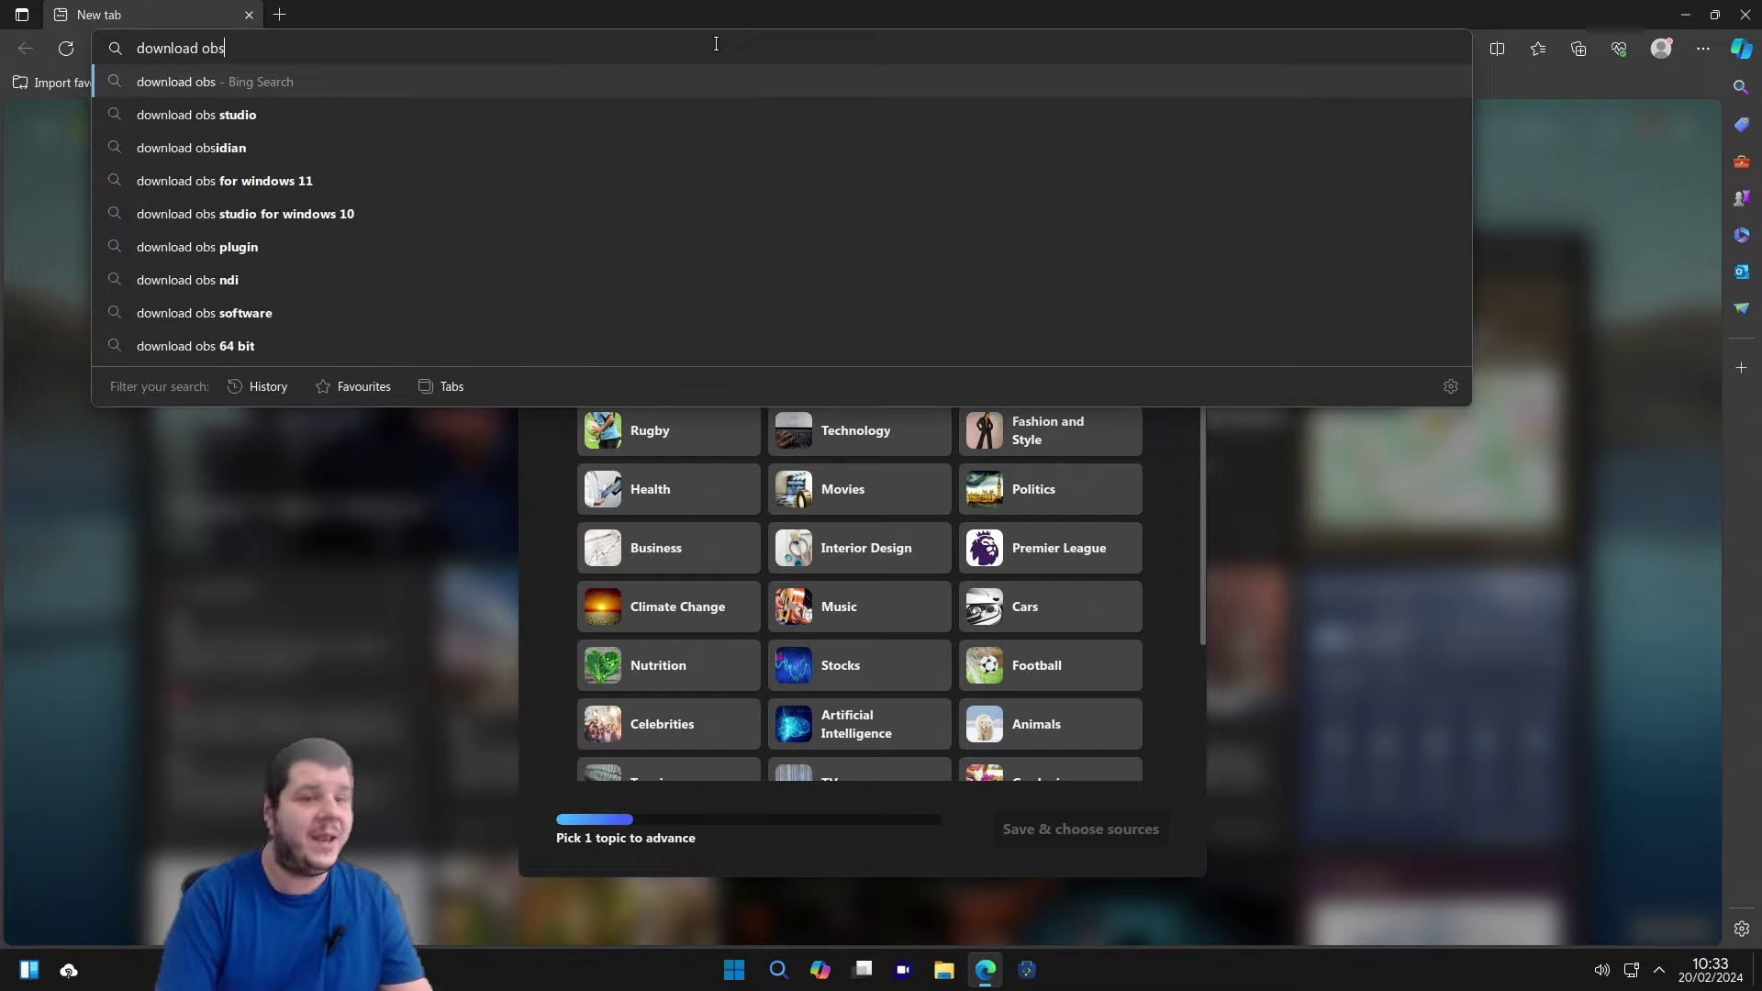
pyautogui.press('Return')
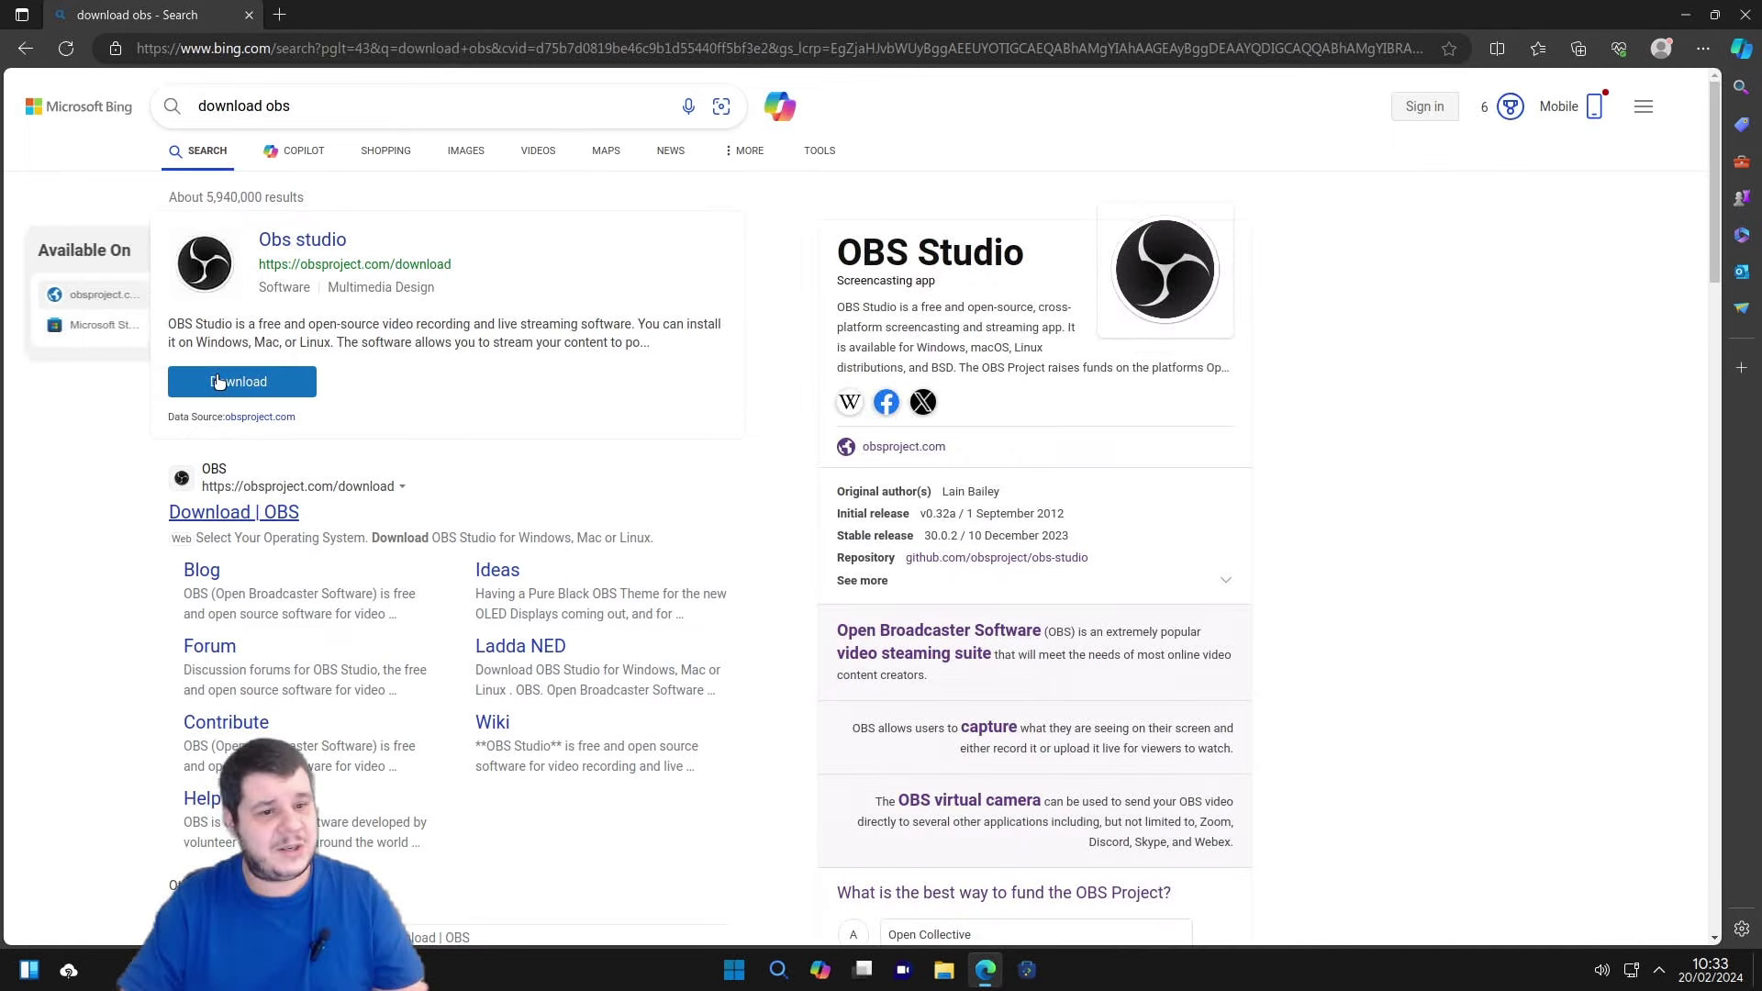
# Download the OBS Studio 30.0.2 Windows installer from obsproject.com, then minimise Edge.
pyautogui.click(226, 377)
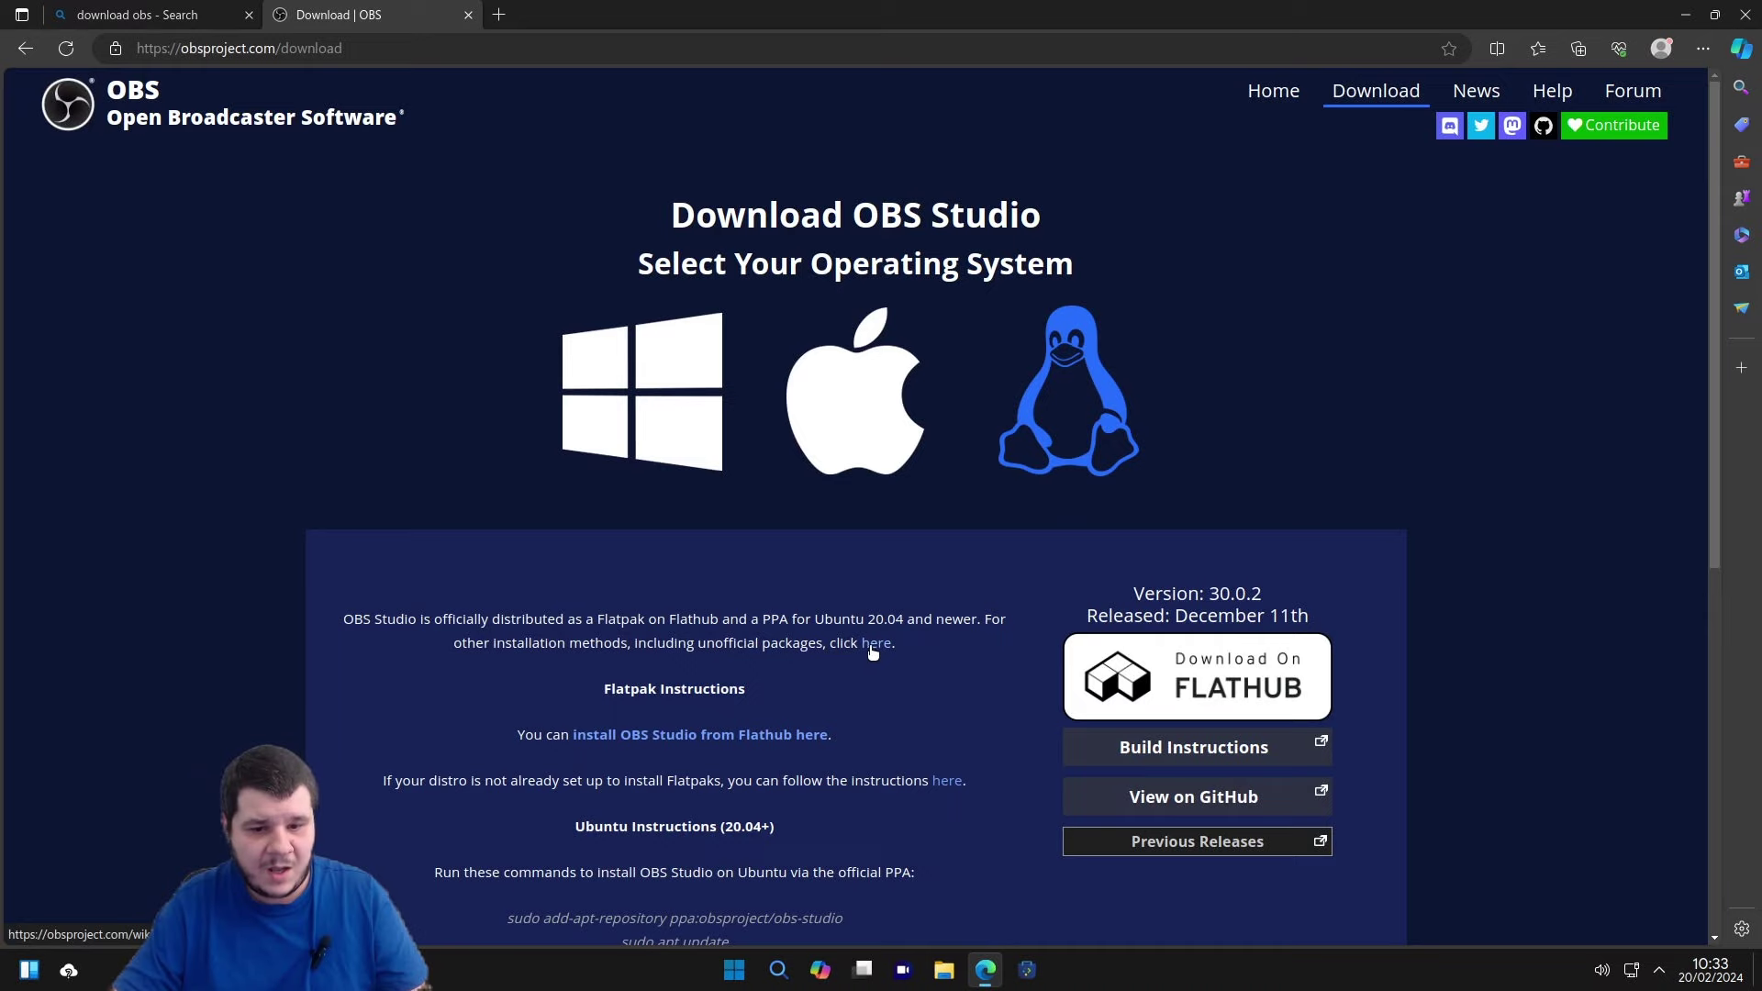
pyautogui.click(641, 370)
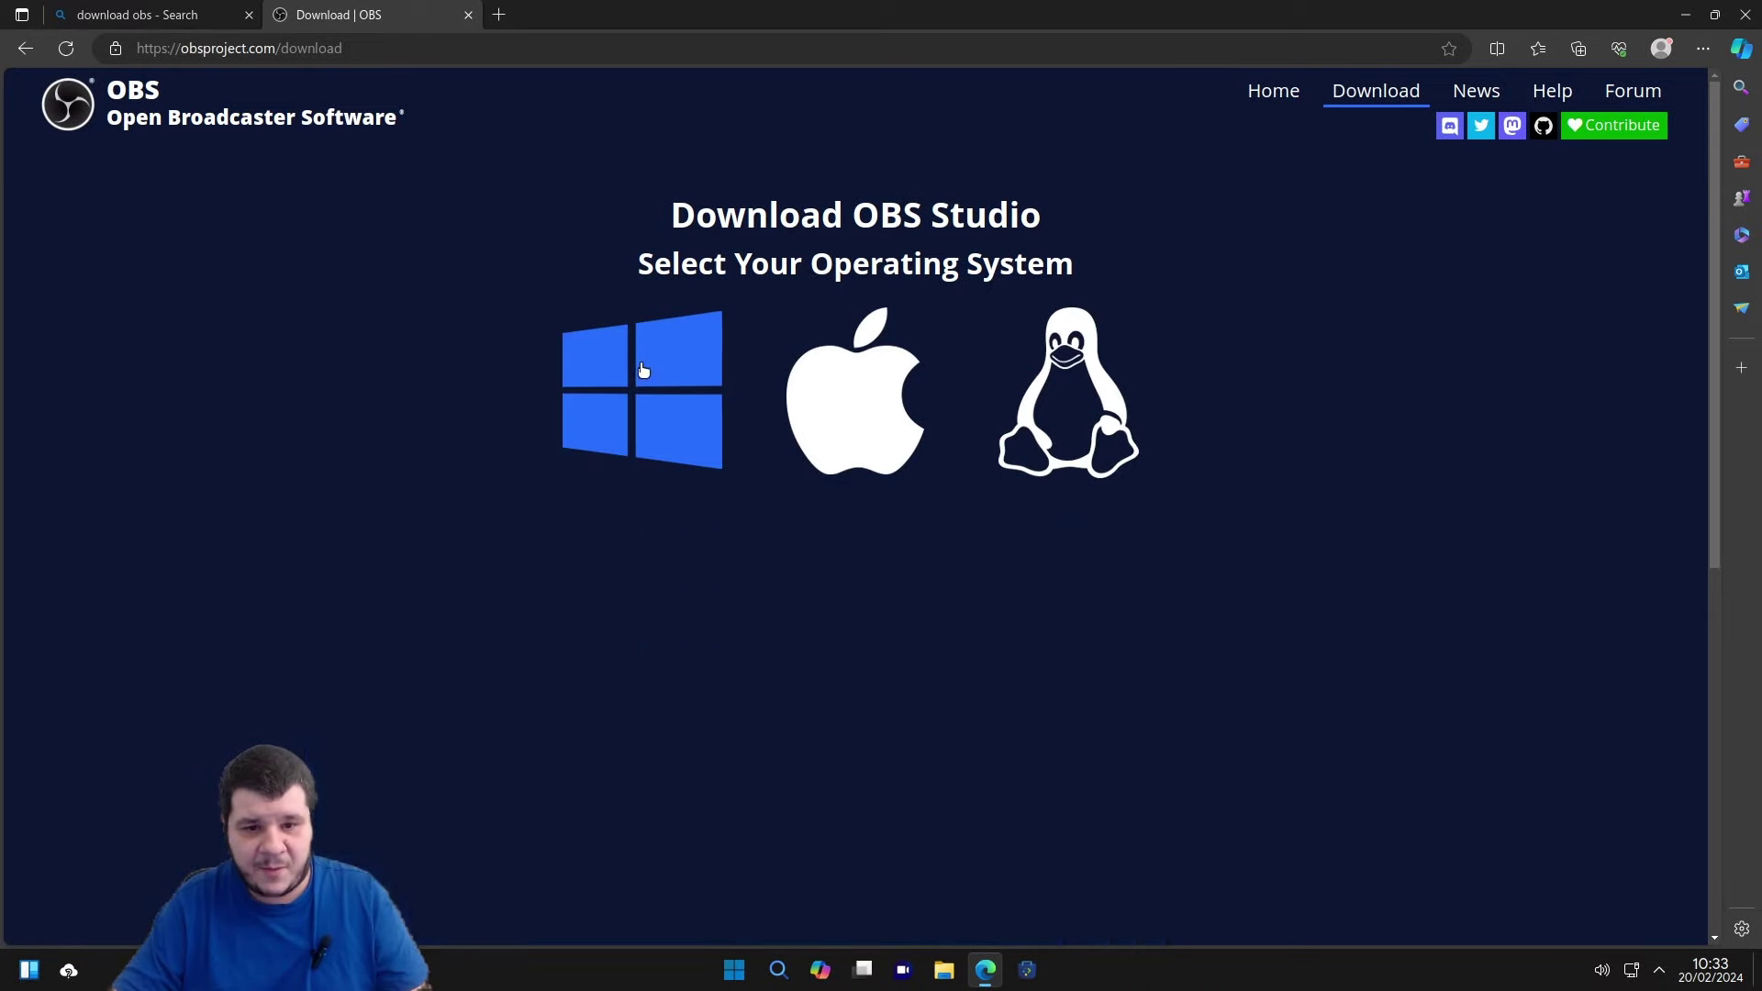
pyautogui.click(1214, 658)
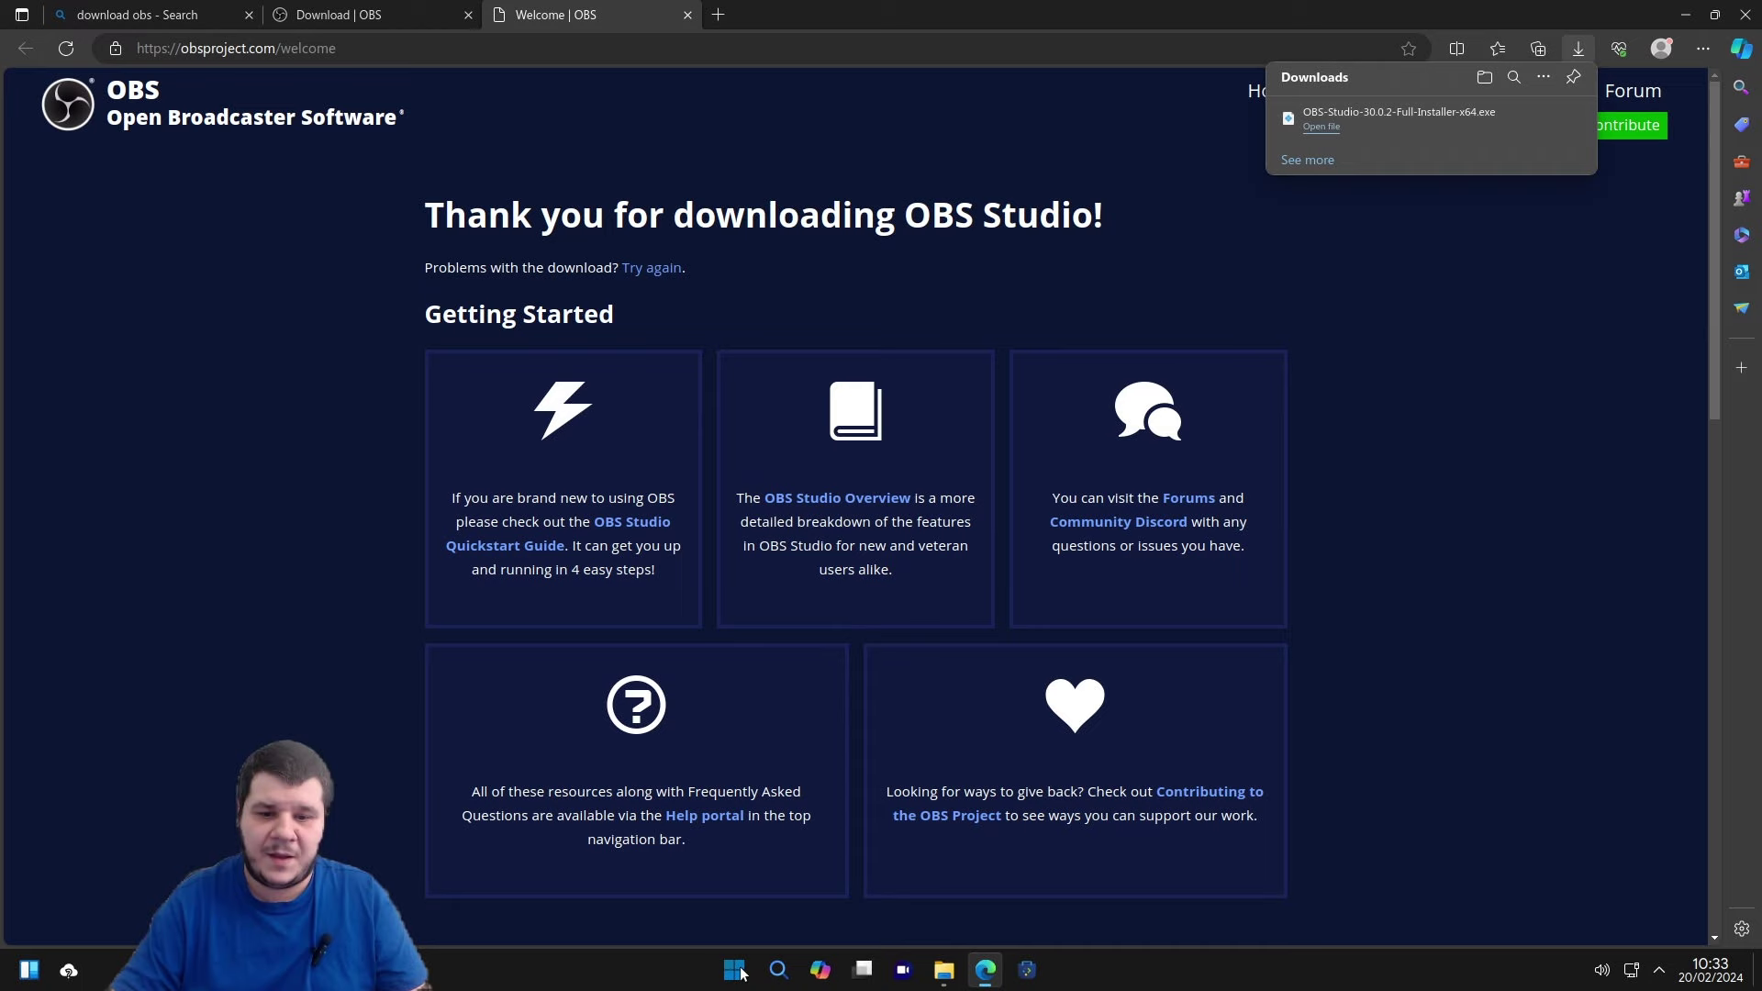
pyautogui.click(1704, 18)
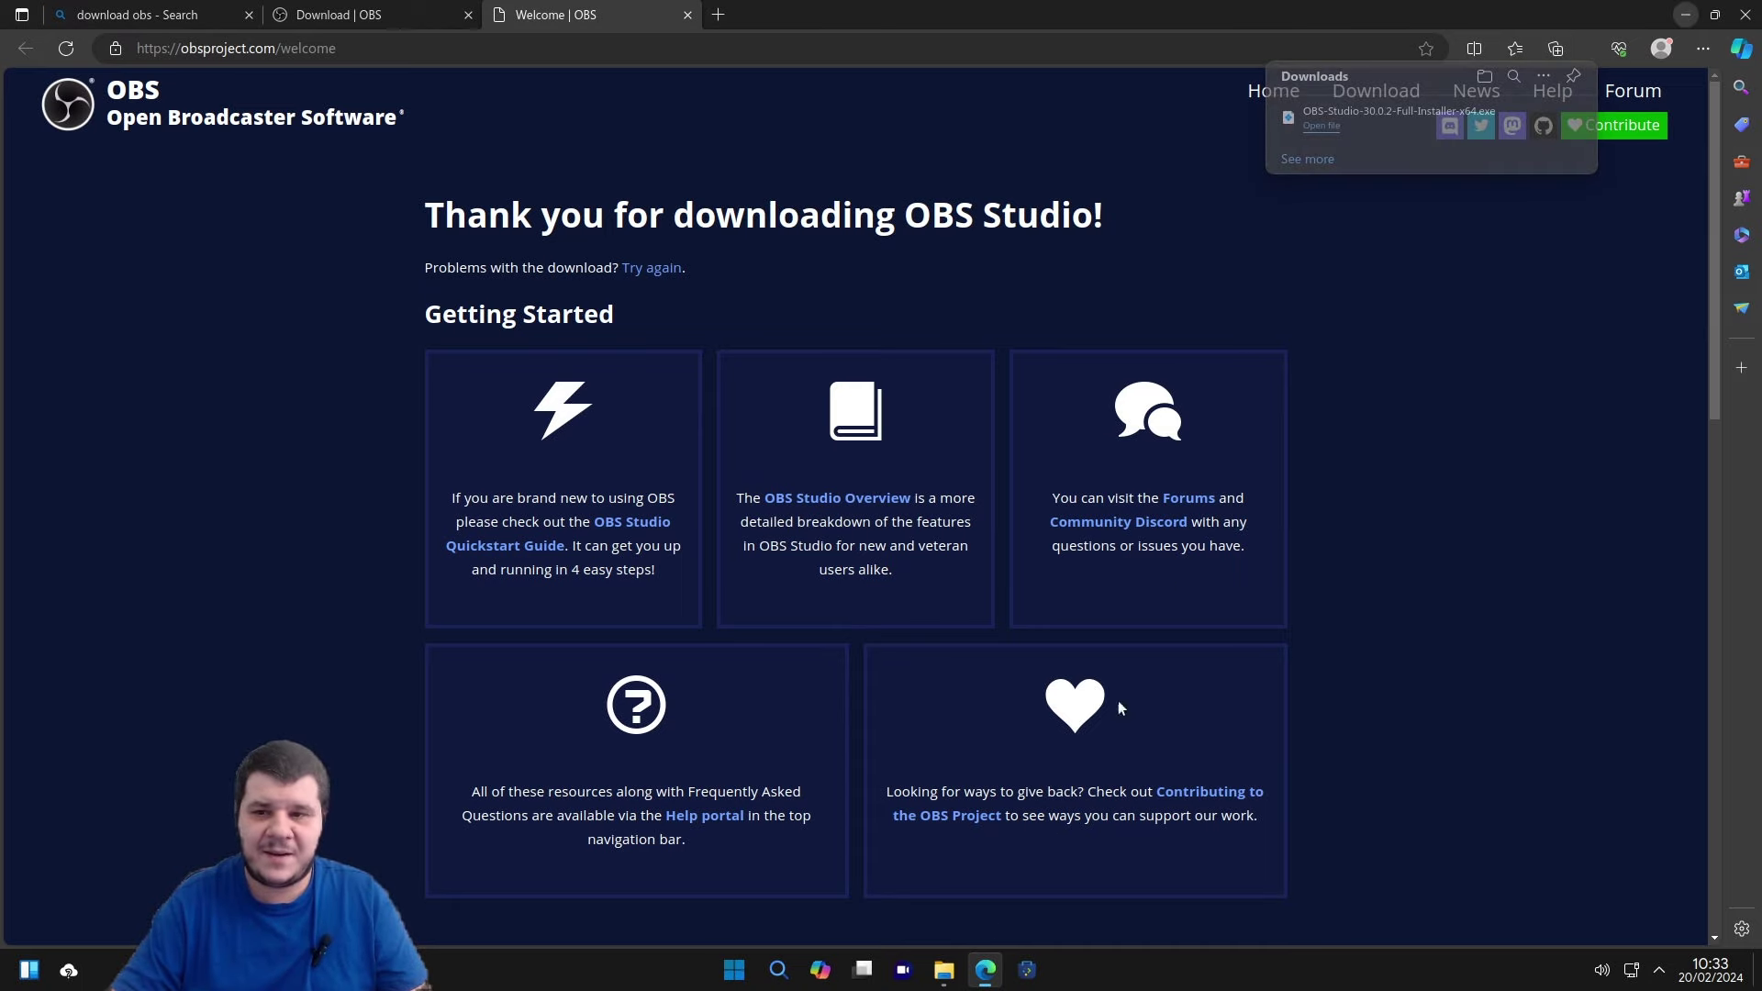
pyautogui.click(983, 969)
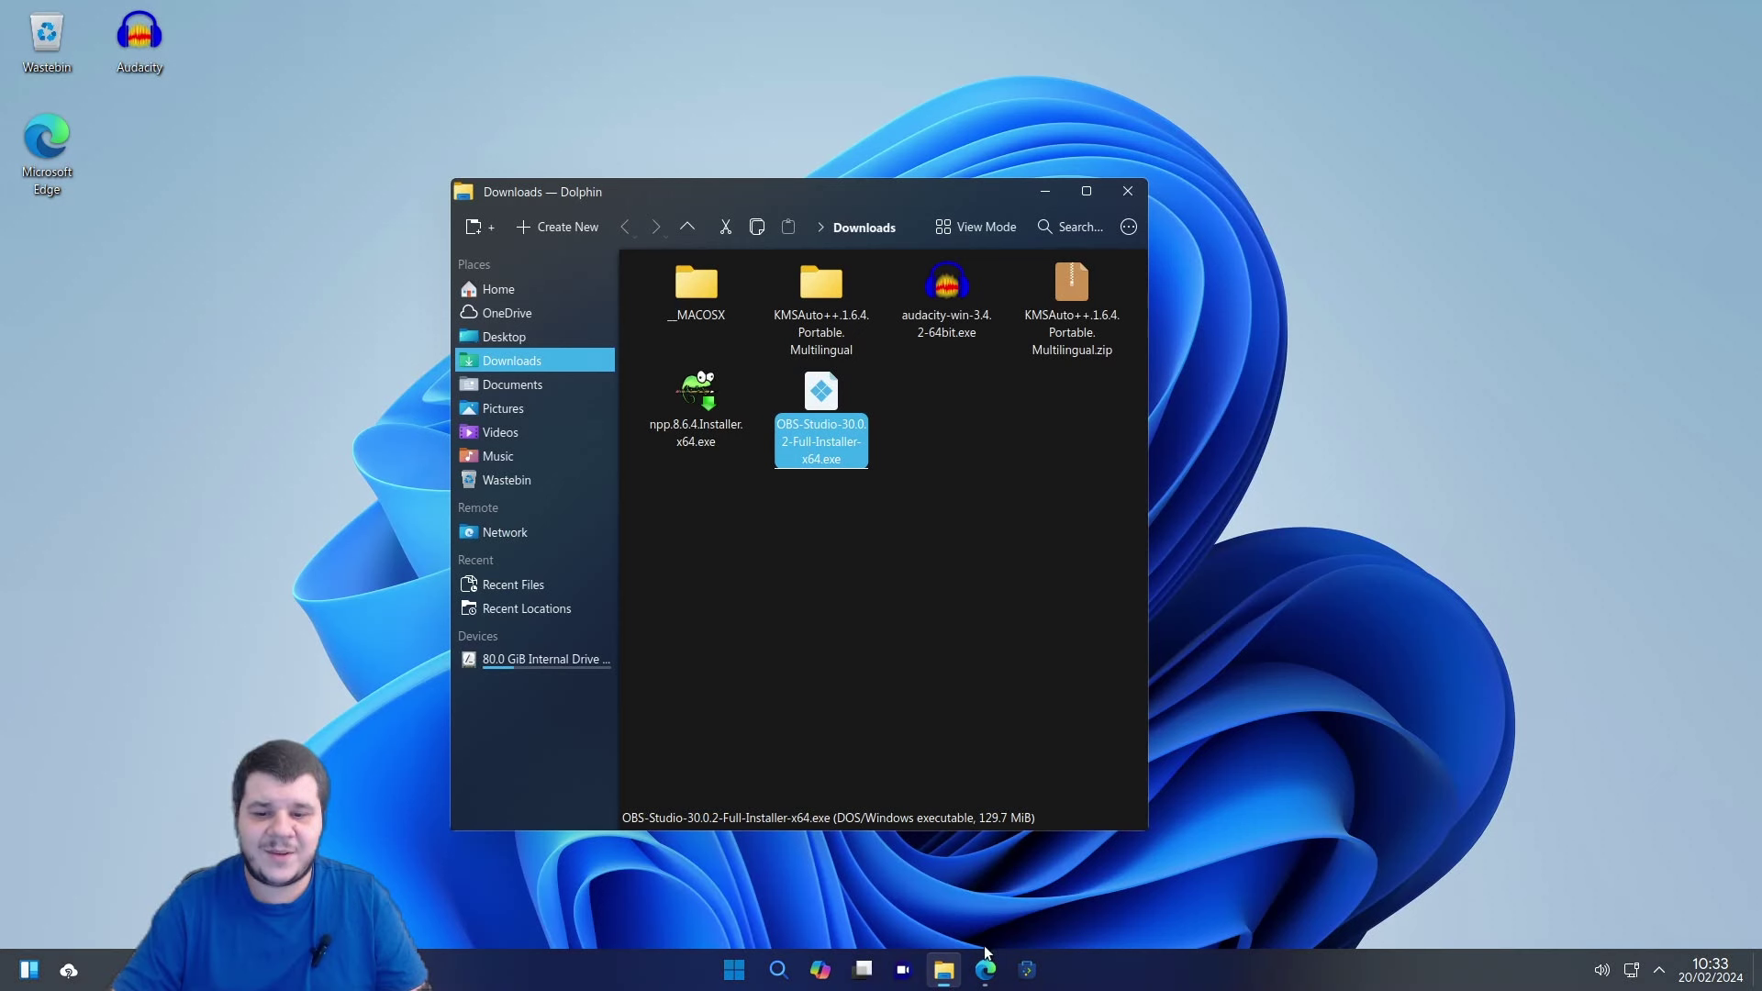
# Launch Konsole and run neofetch, showing Windows Ubuntu 11.4.4, Plasma 5.27.9 and VirtualBox hardware.
pyautogui.click(757, 630)
pyautogui.click(734, 969)
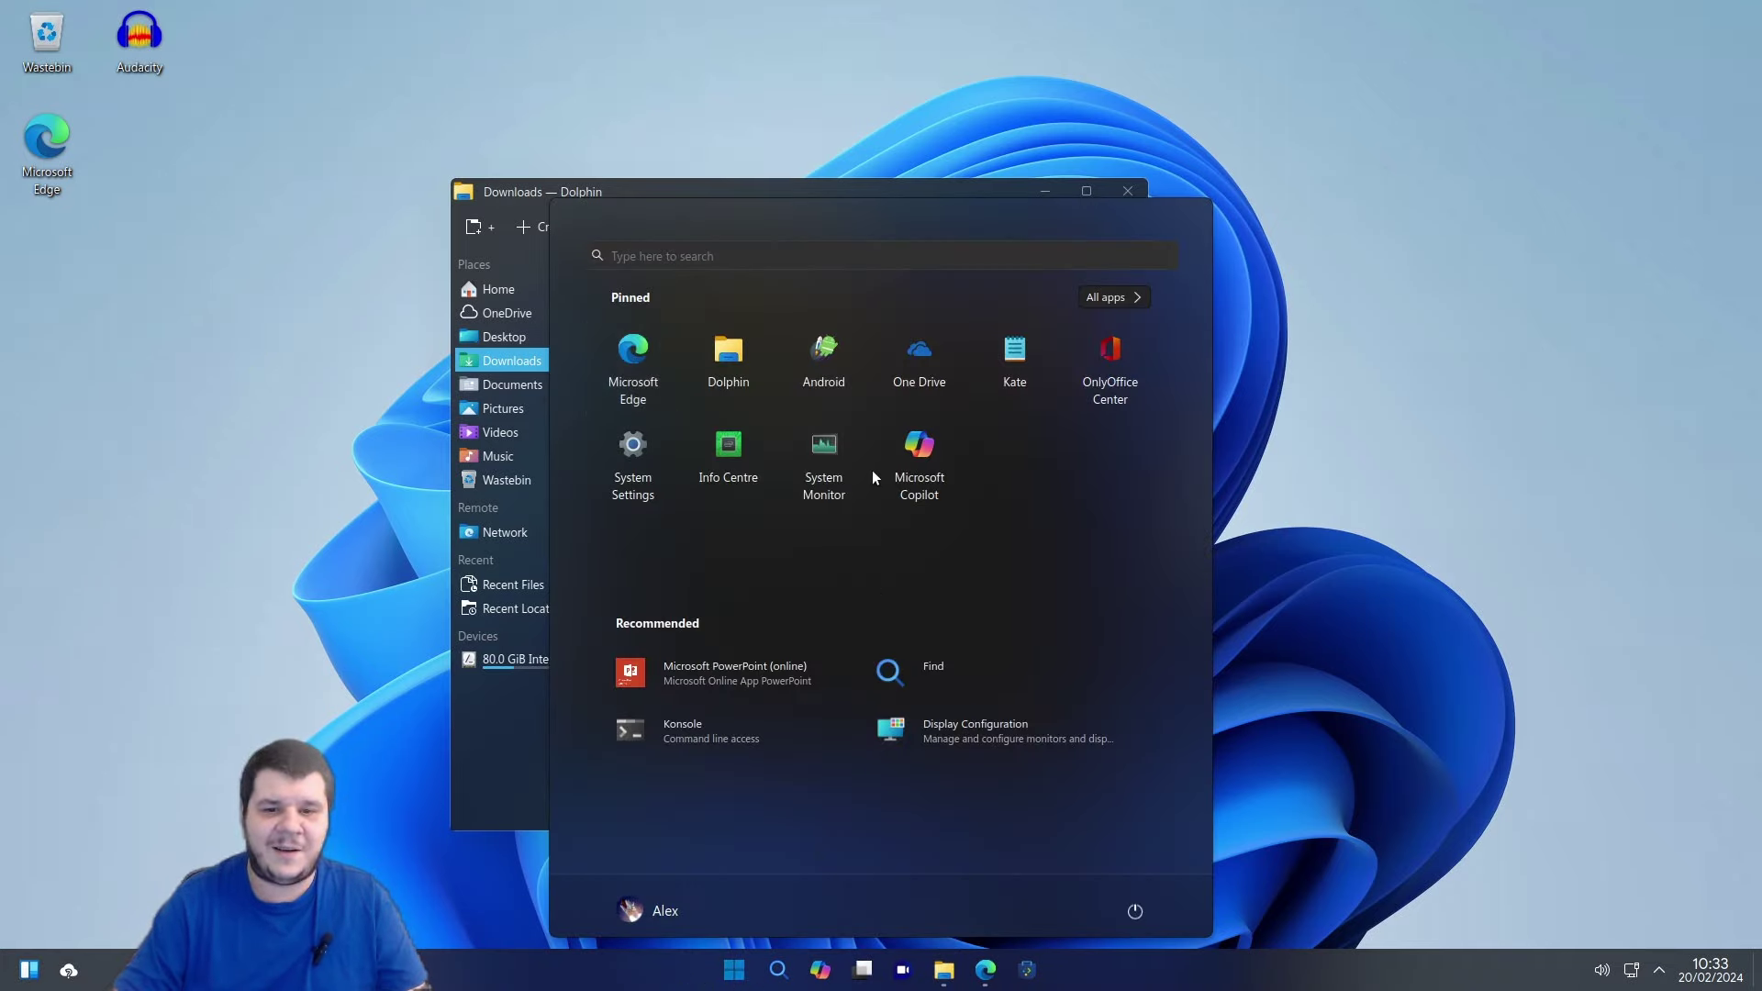
pyautogui.write('kon')
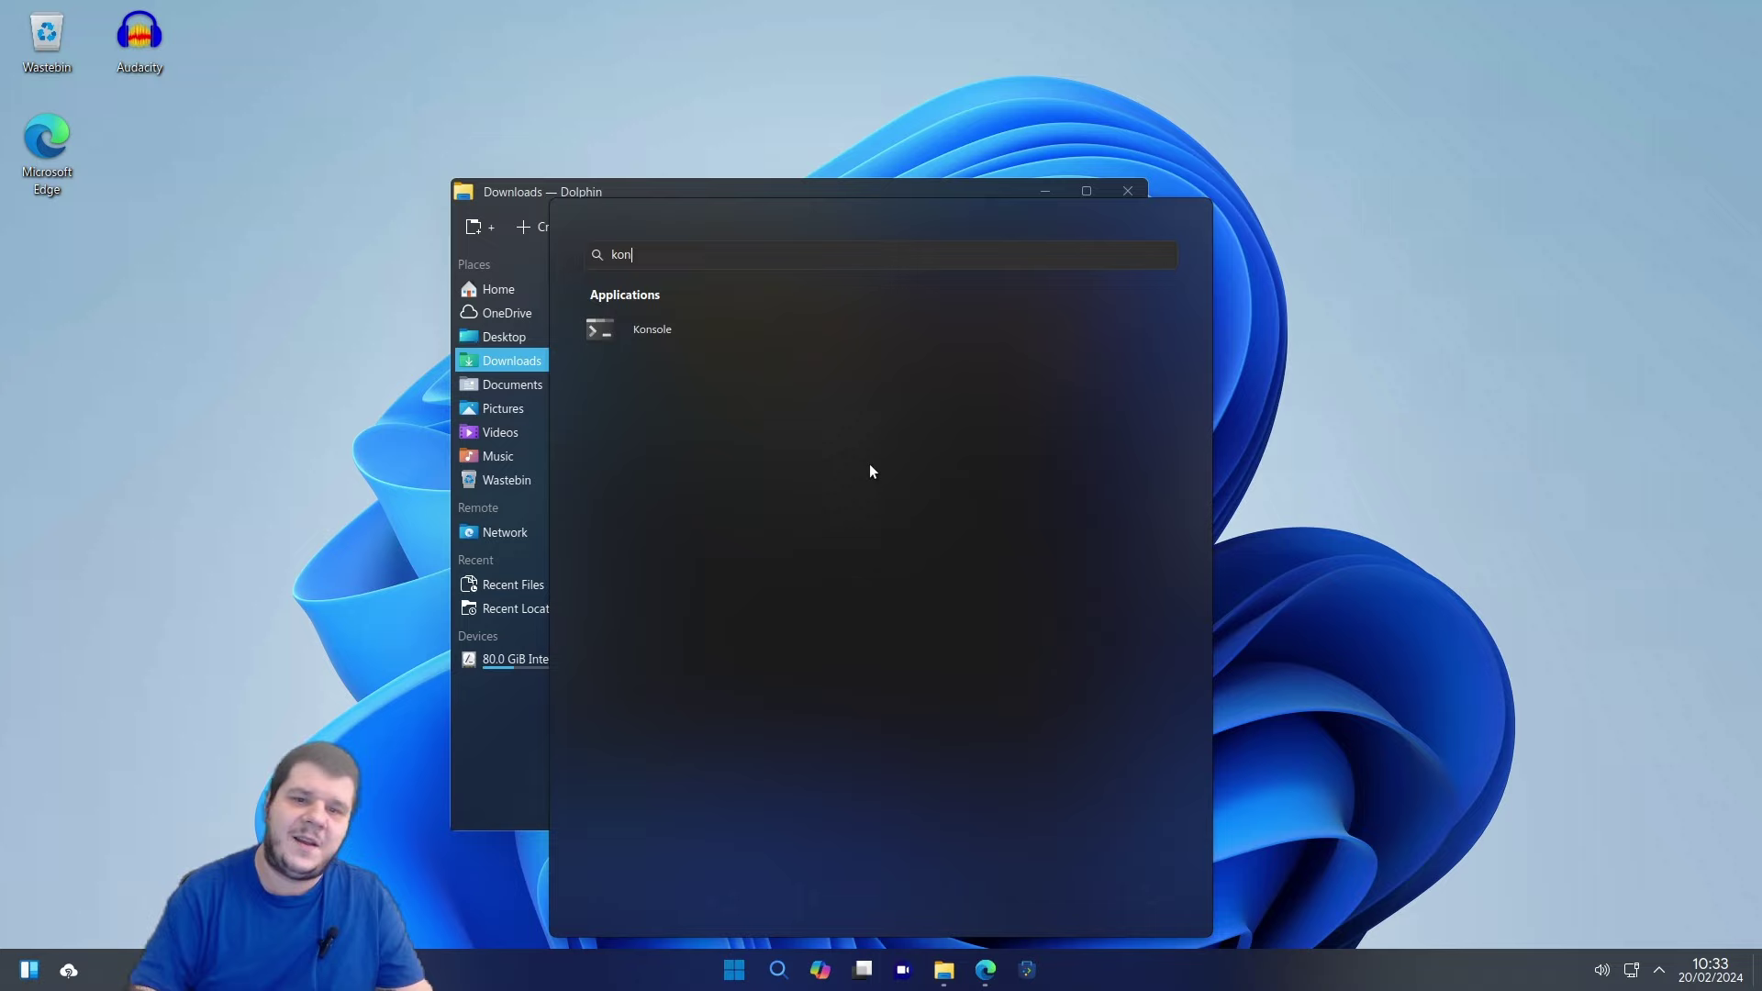
pyautogui.click(685, 332)
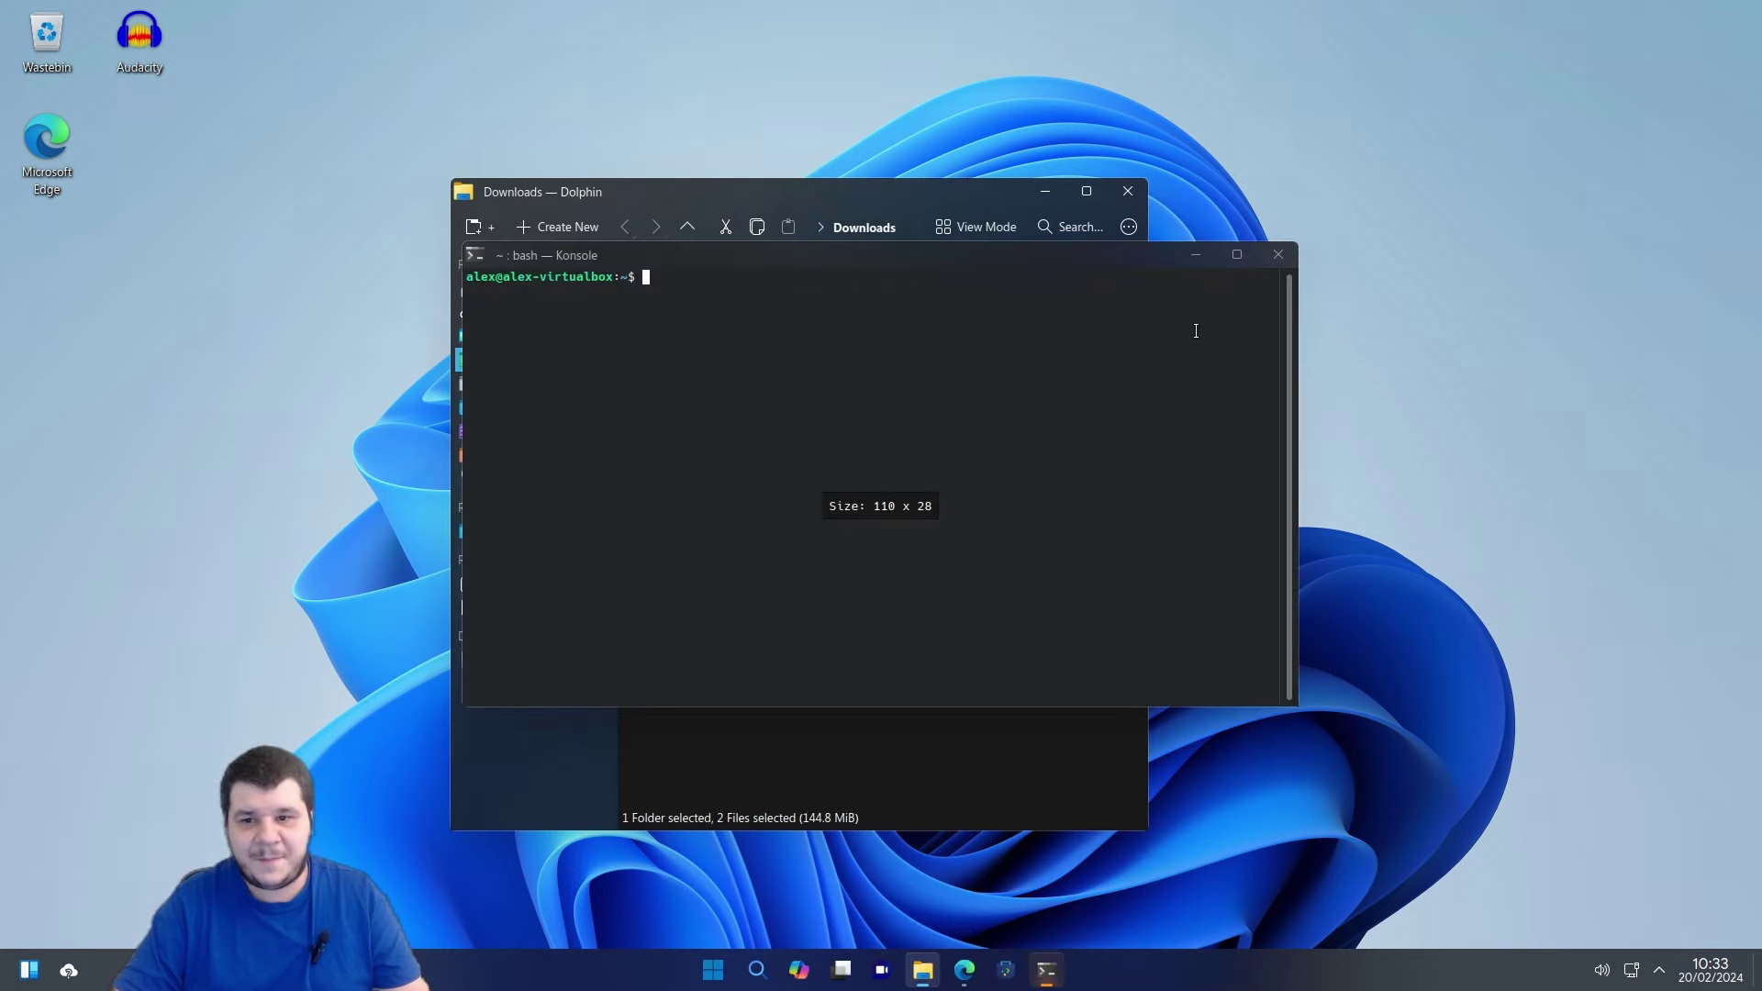
pyautogui.write('neofetch')
pyautogui.press('Return')
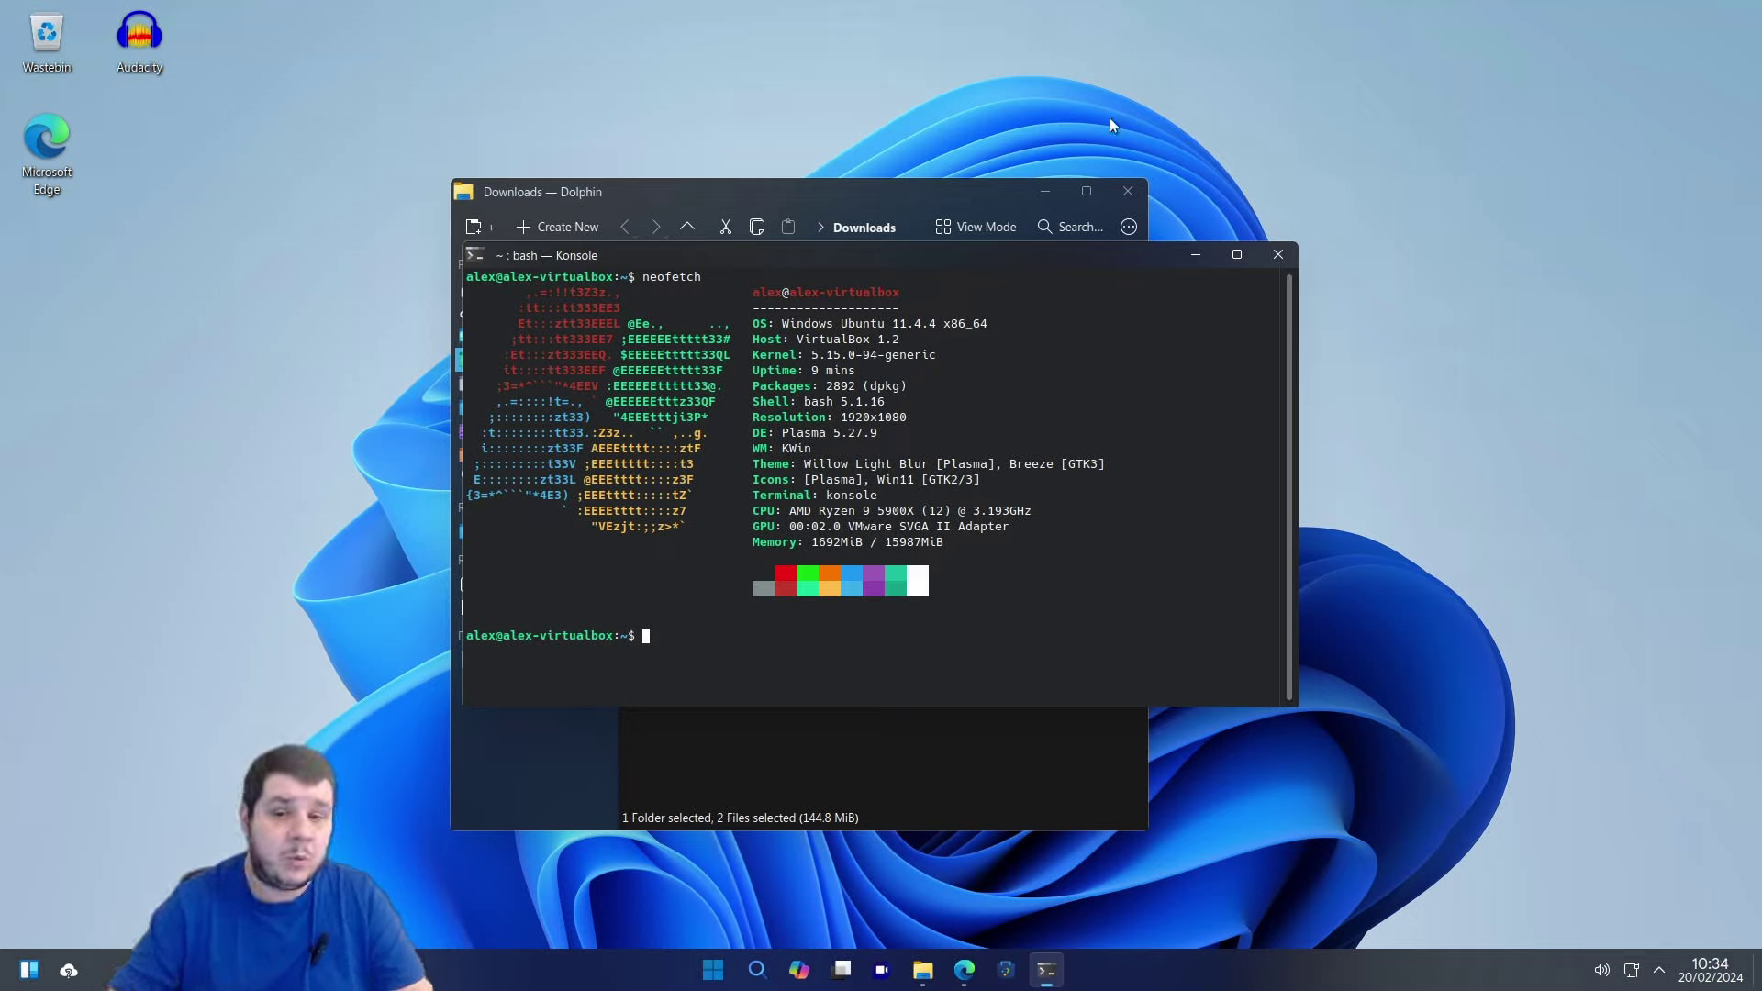
pyautogui.click(997, 188)
# Launch OBS-Studio-30.0.2-Full-Installer-x64.exe from Downloads and close Konsole and Dolphin.
pyautogui.click(901, 481)
pyautogui.click(822, 394)
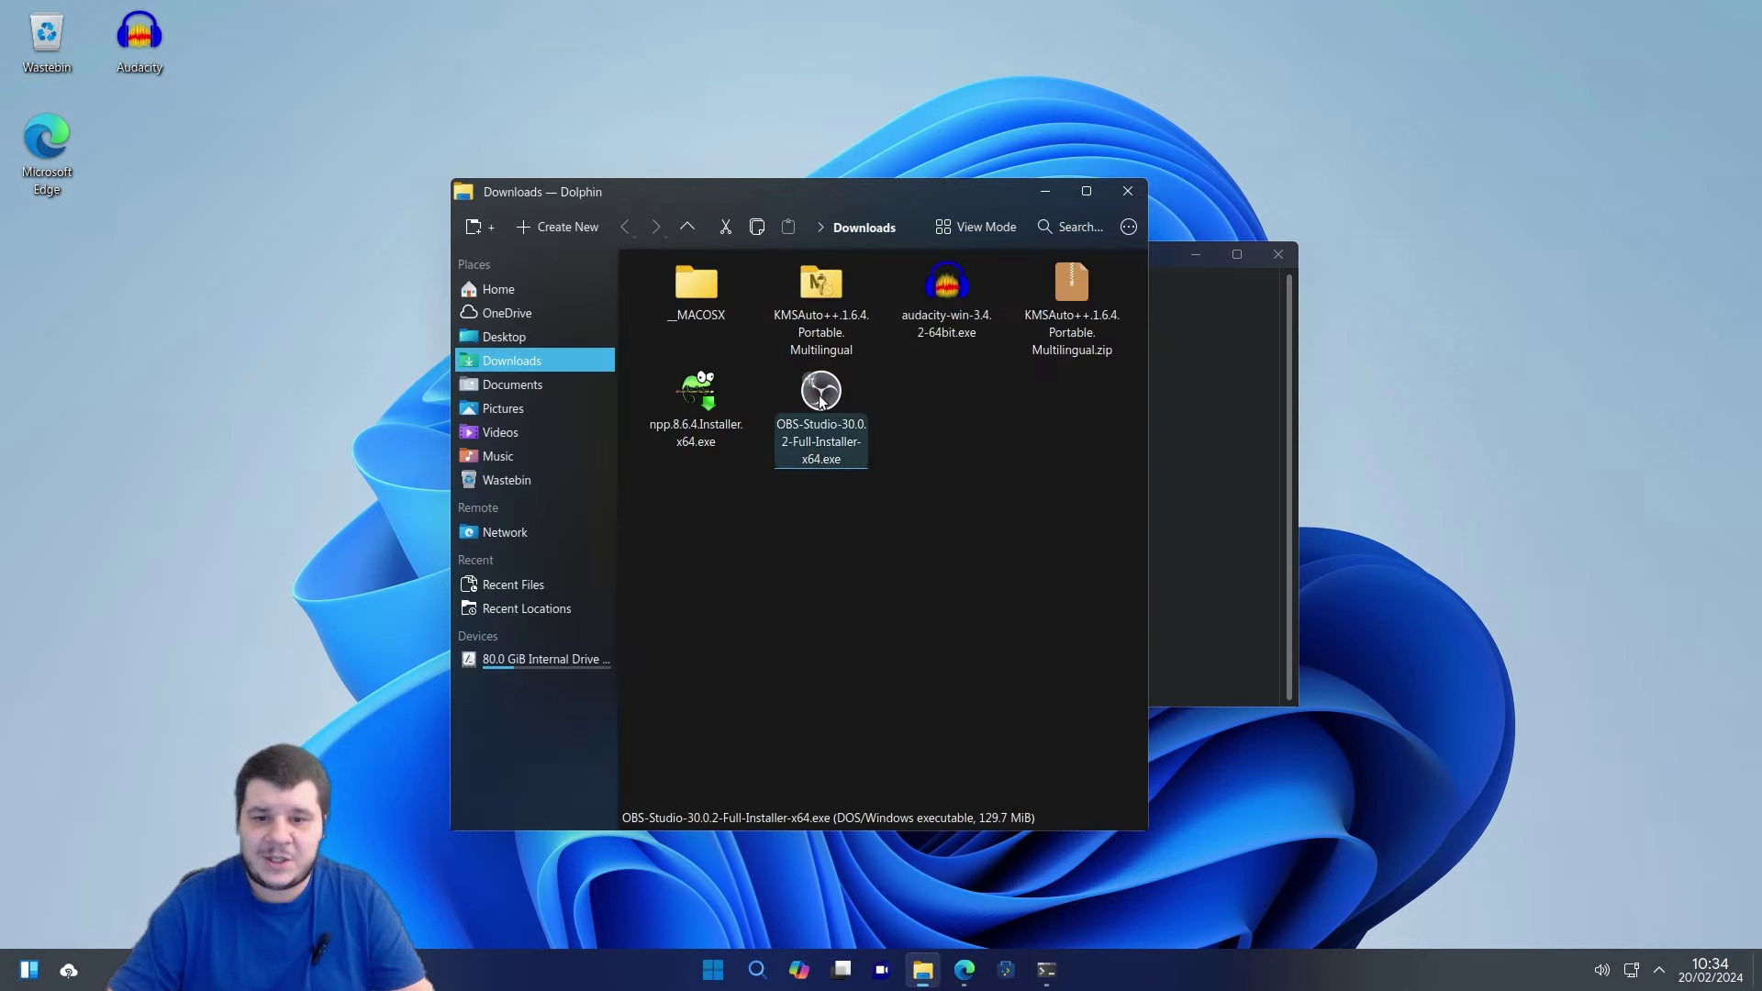
pyautogui.doubleClick(822, 401)
pyautogui.click(1278, 254)
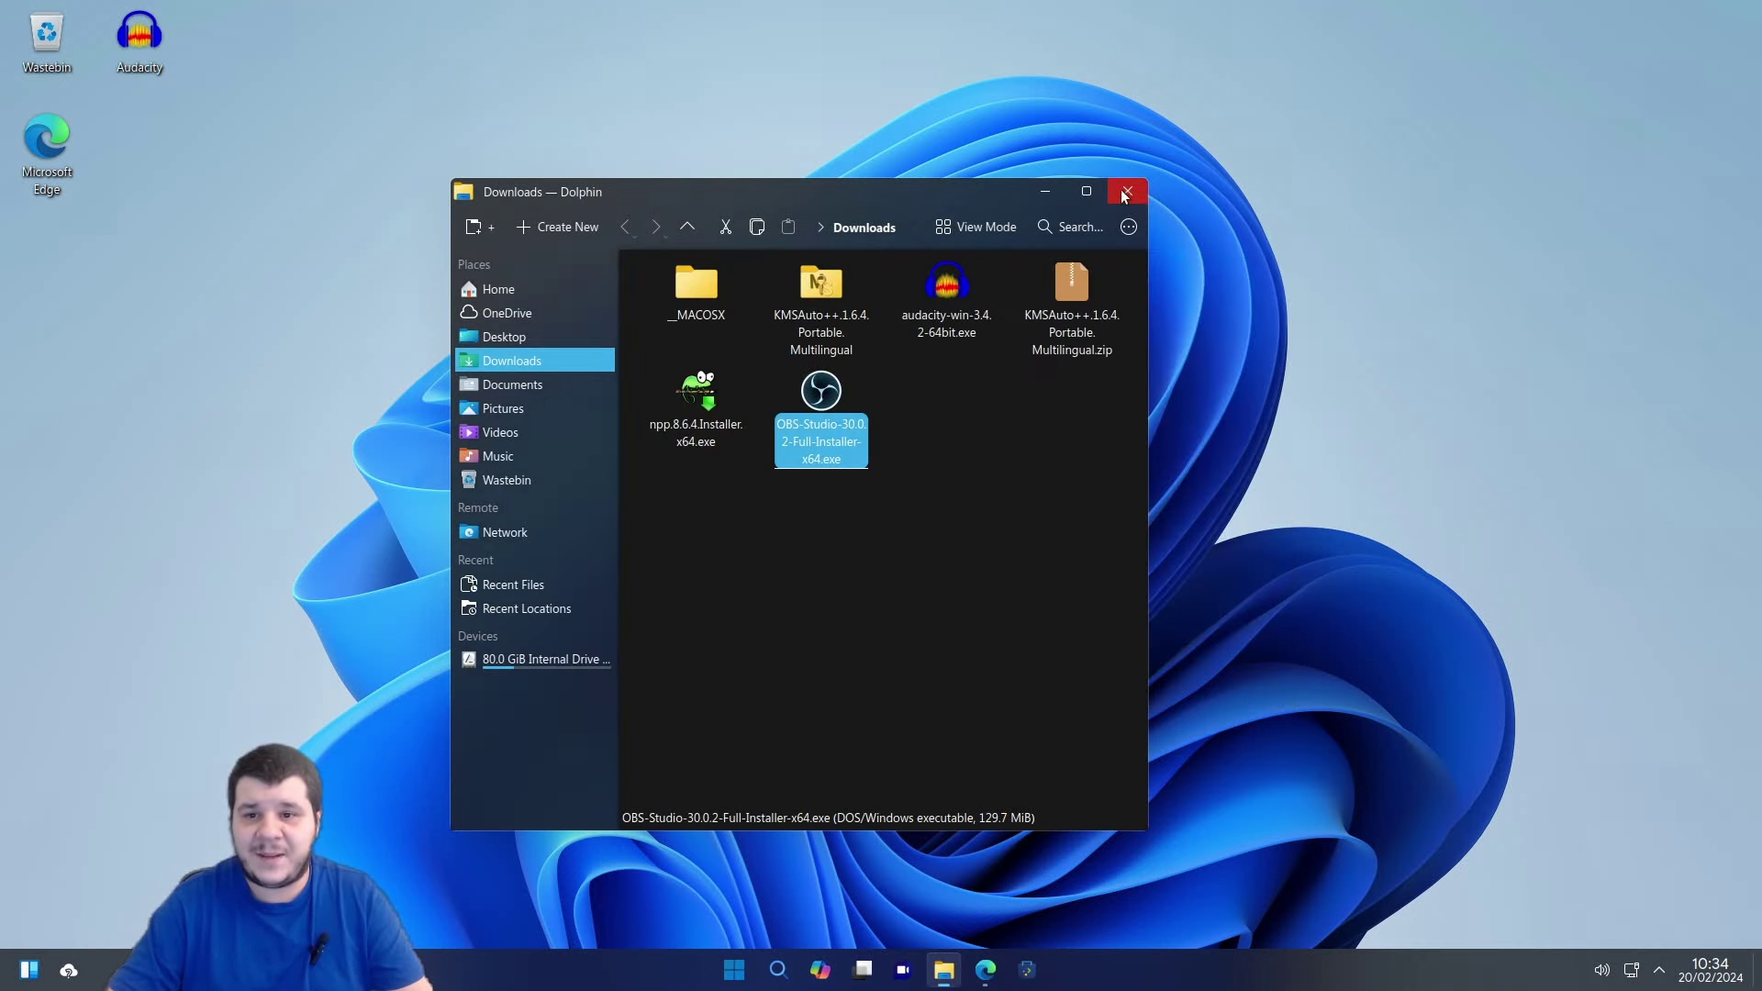
pyautogui.click(1128, 191)
# Get past the OBS setup welcome and license pages so installation begins.
pyautogui.click(991, 631)
pyautogui.click(991, 630)
pyautogui.click(991, 631)
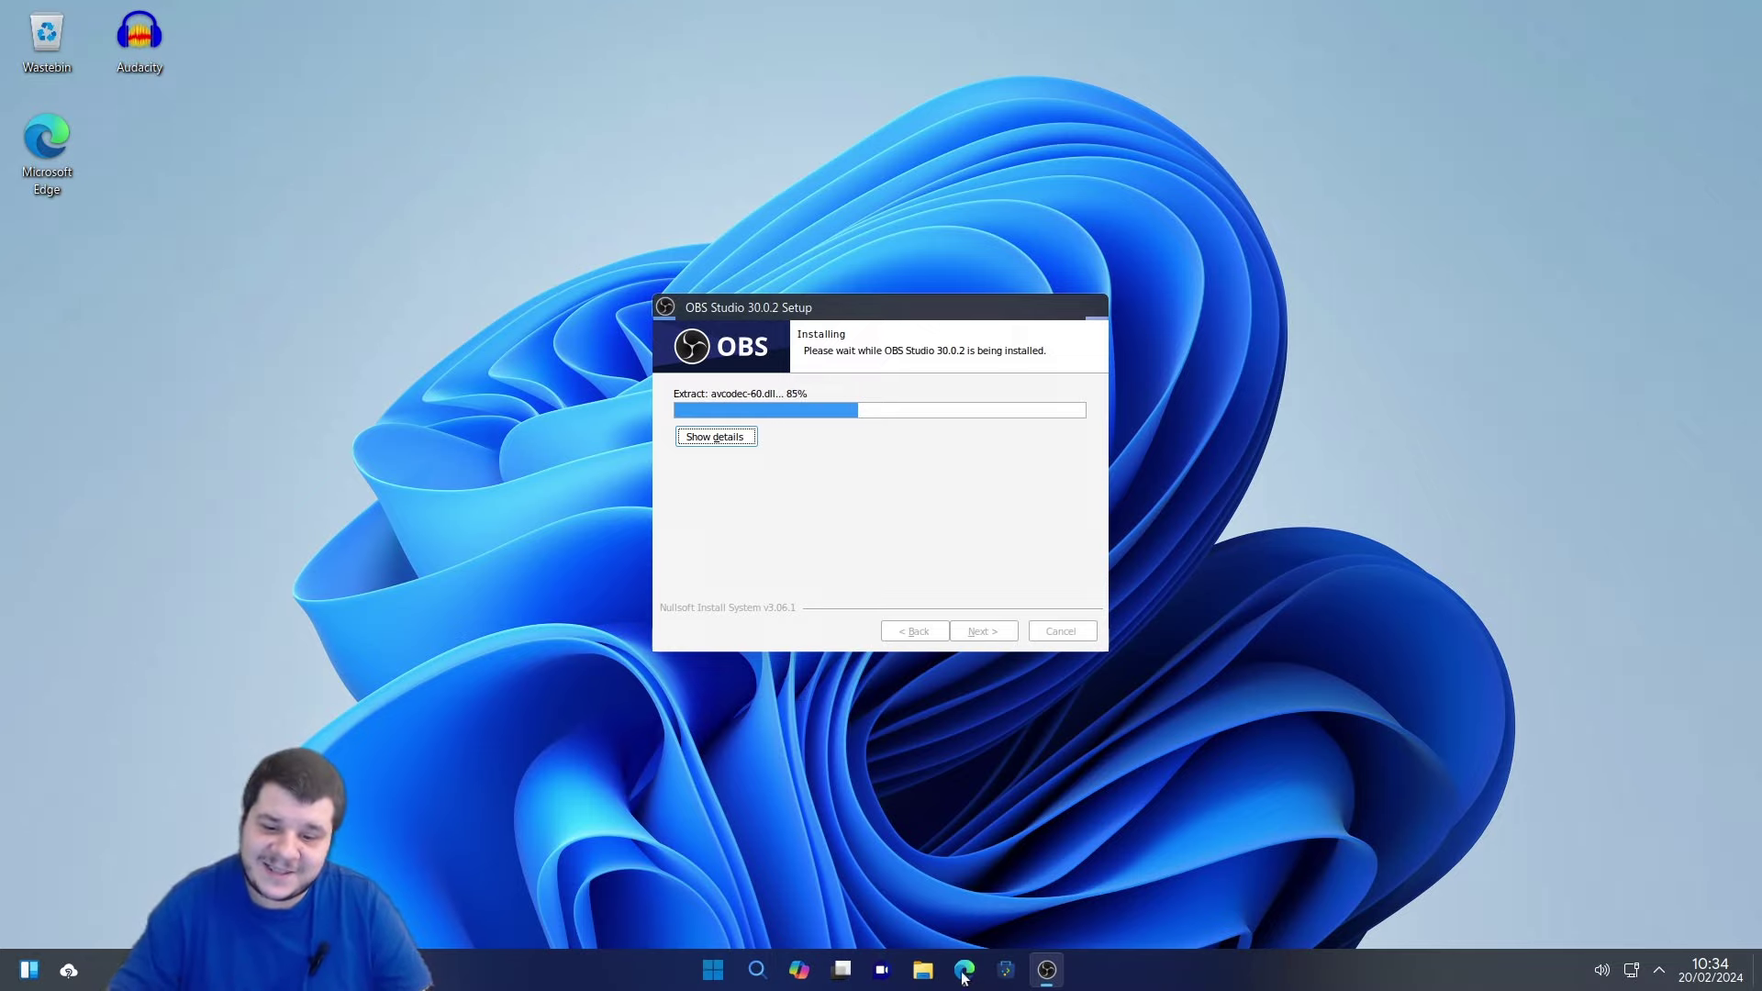
pyautogui.hotkey('alt', 'Tab')
# Search 'download league of legends' and open the official League of Legends site, dismissing the cookie notice.
pyautogui.click(635, 48)
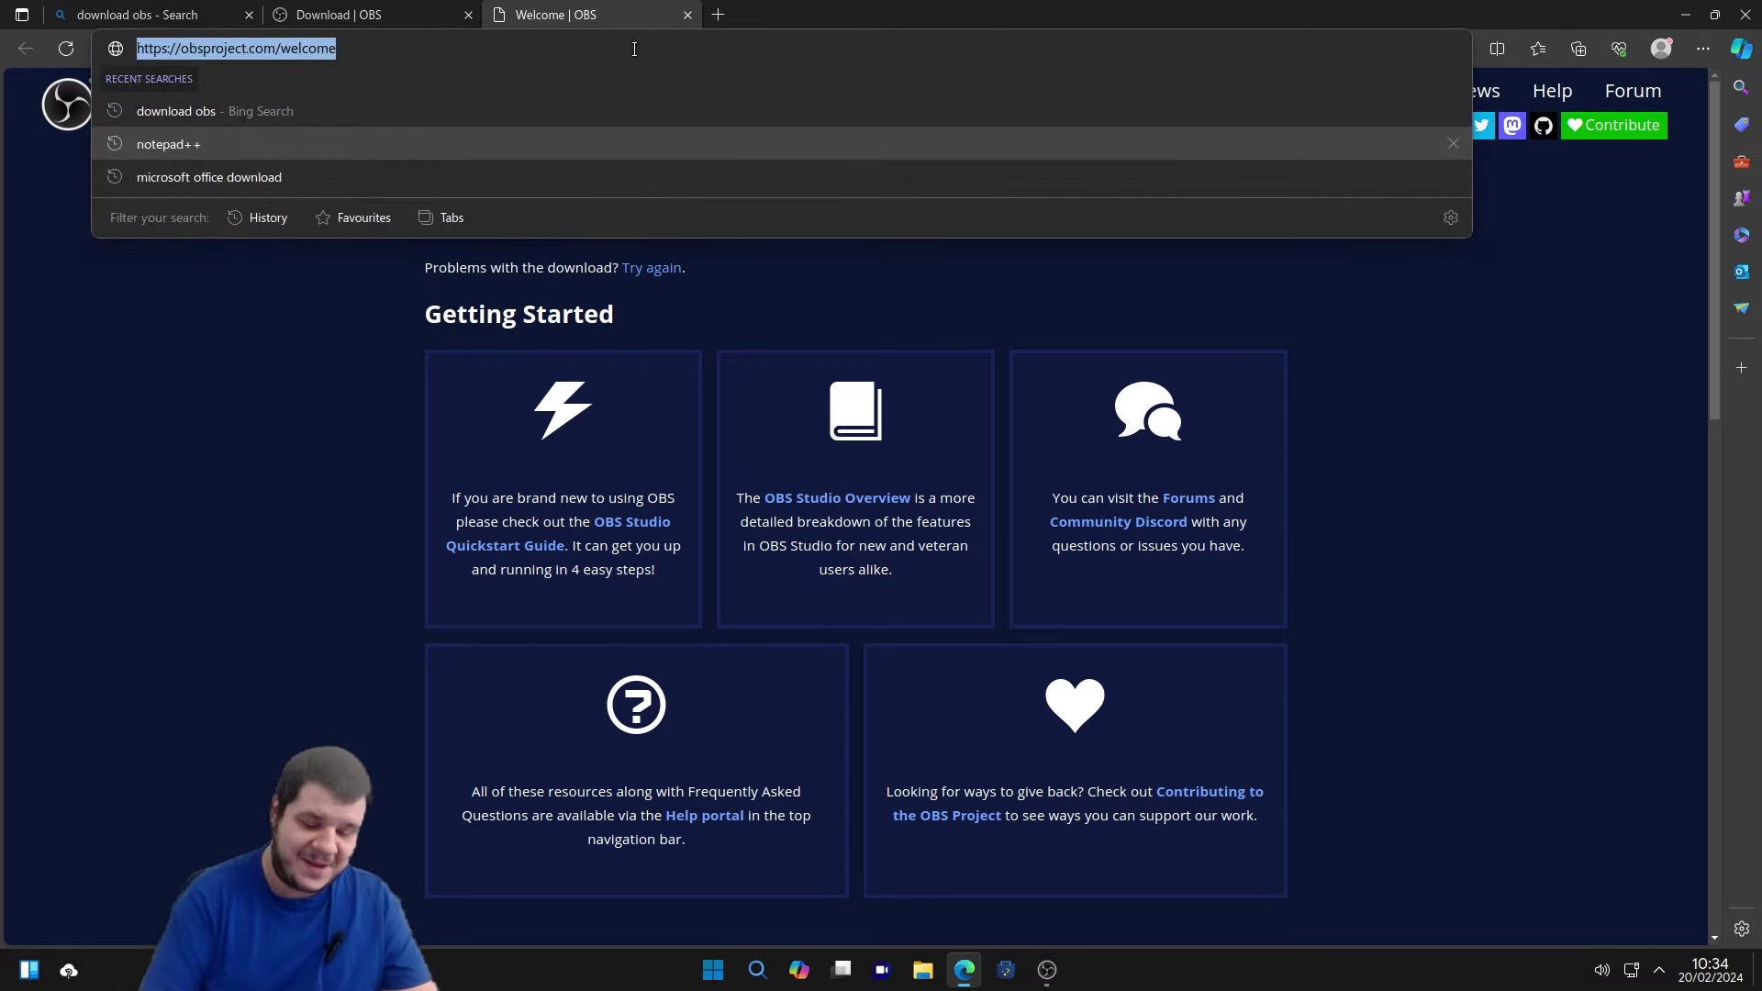
pyautogui.write('download league of legends')
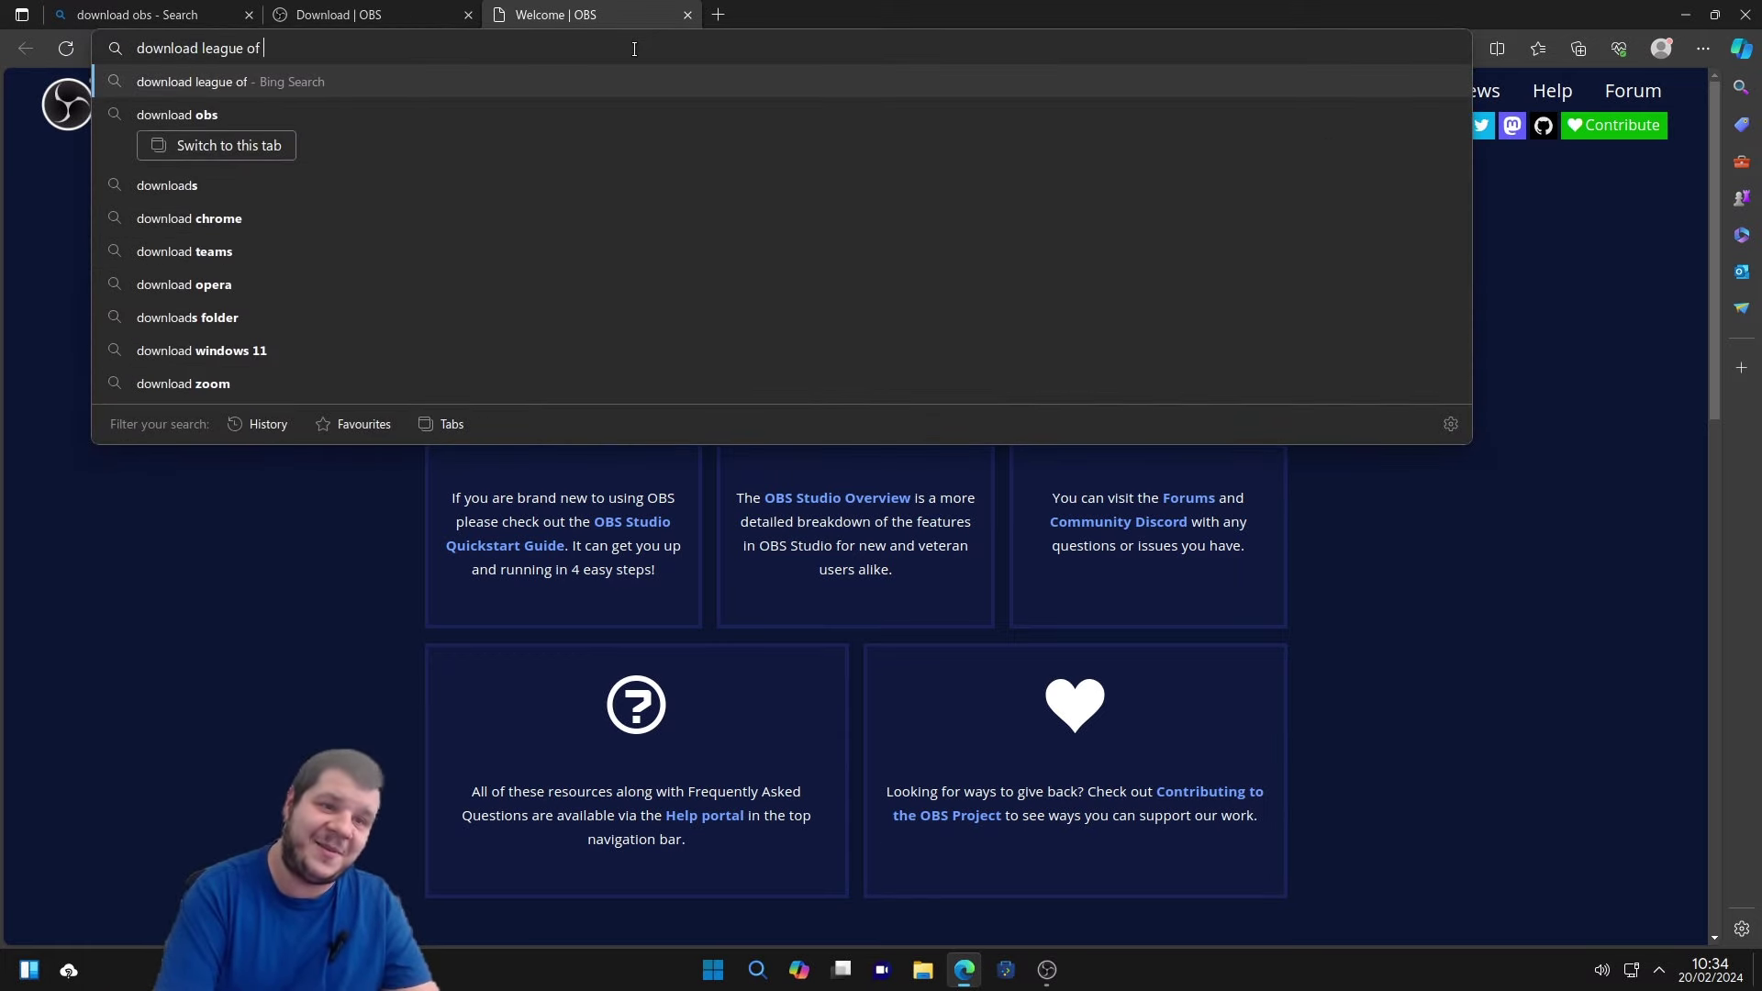
pyautogui.press('Return')
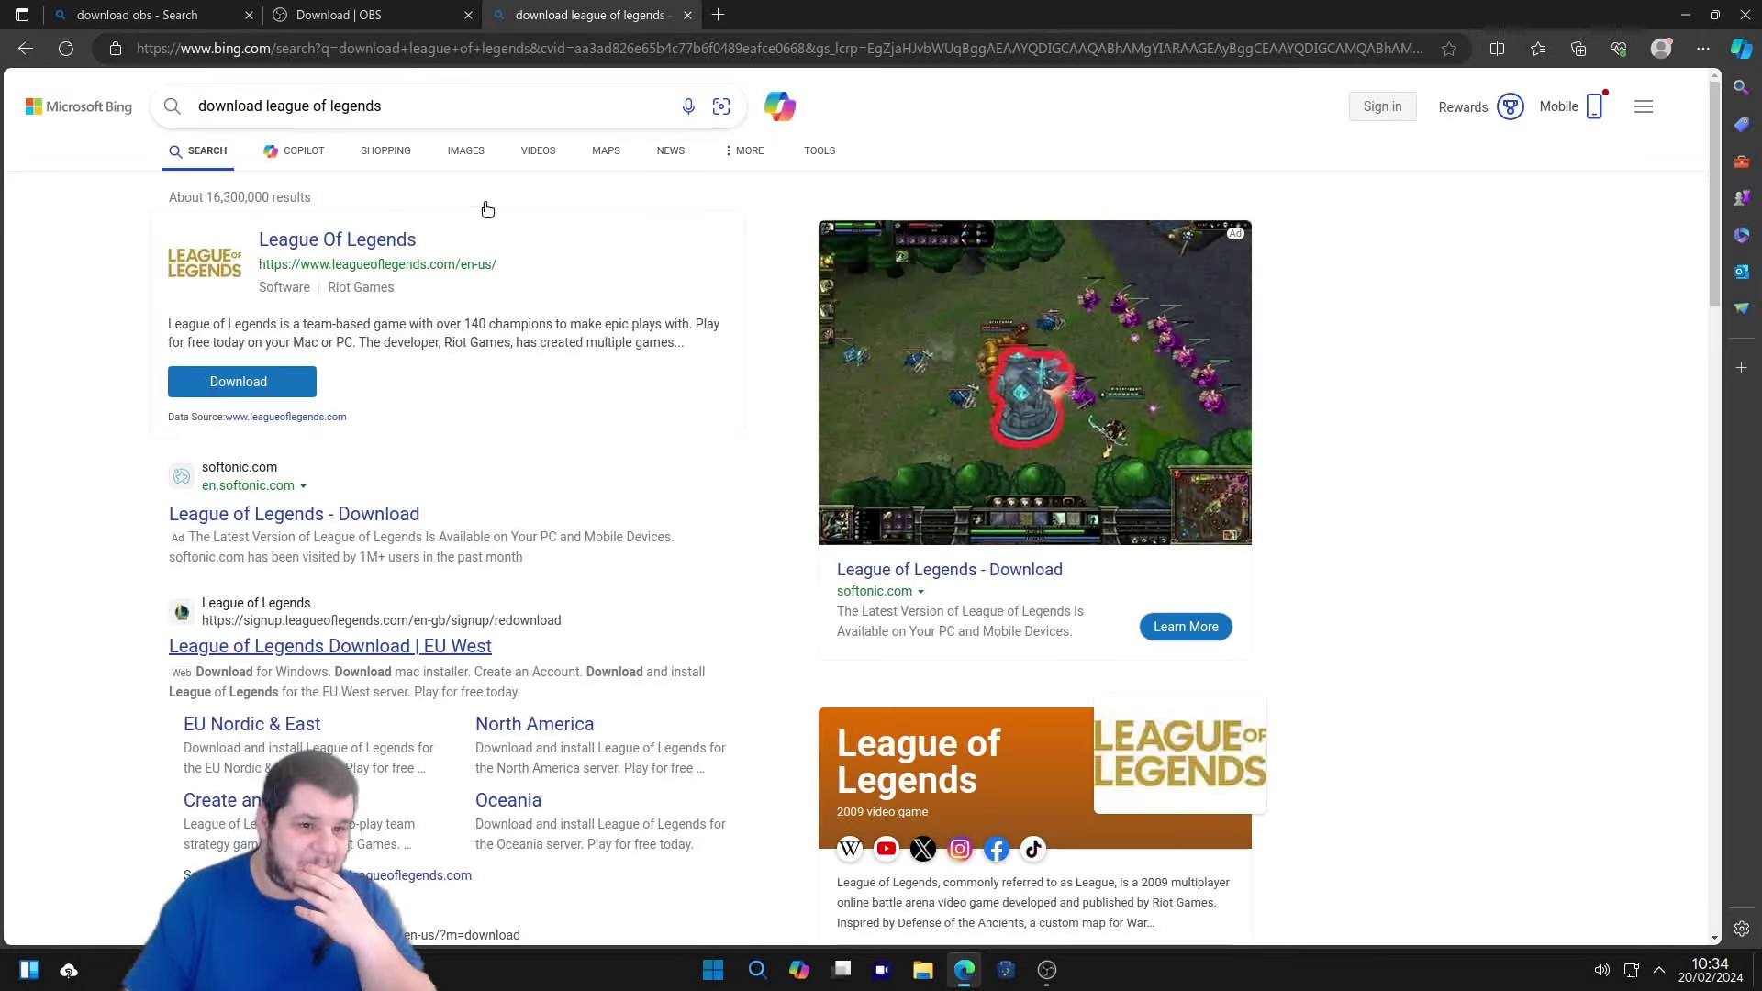
pyautogui.click(248, 383)
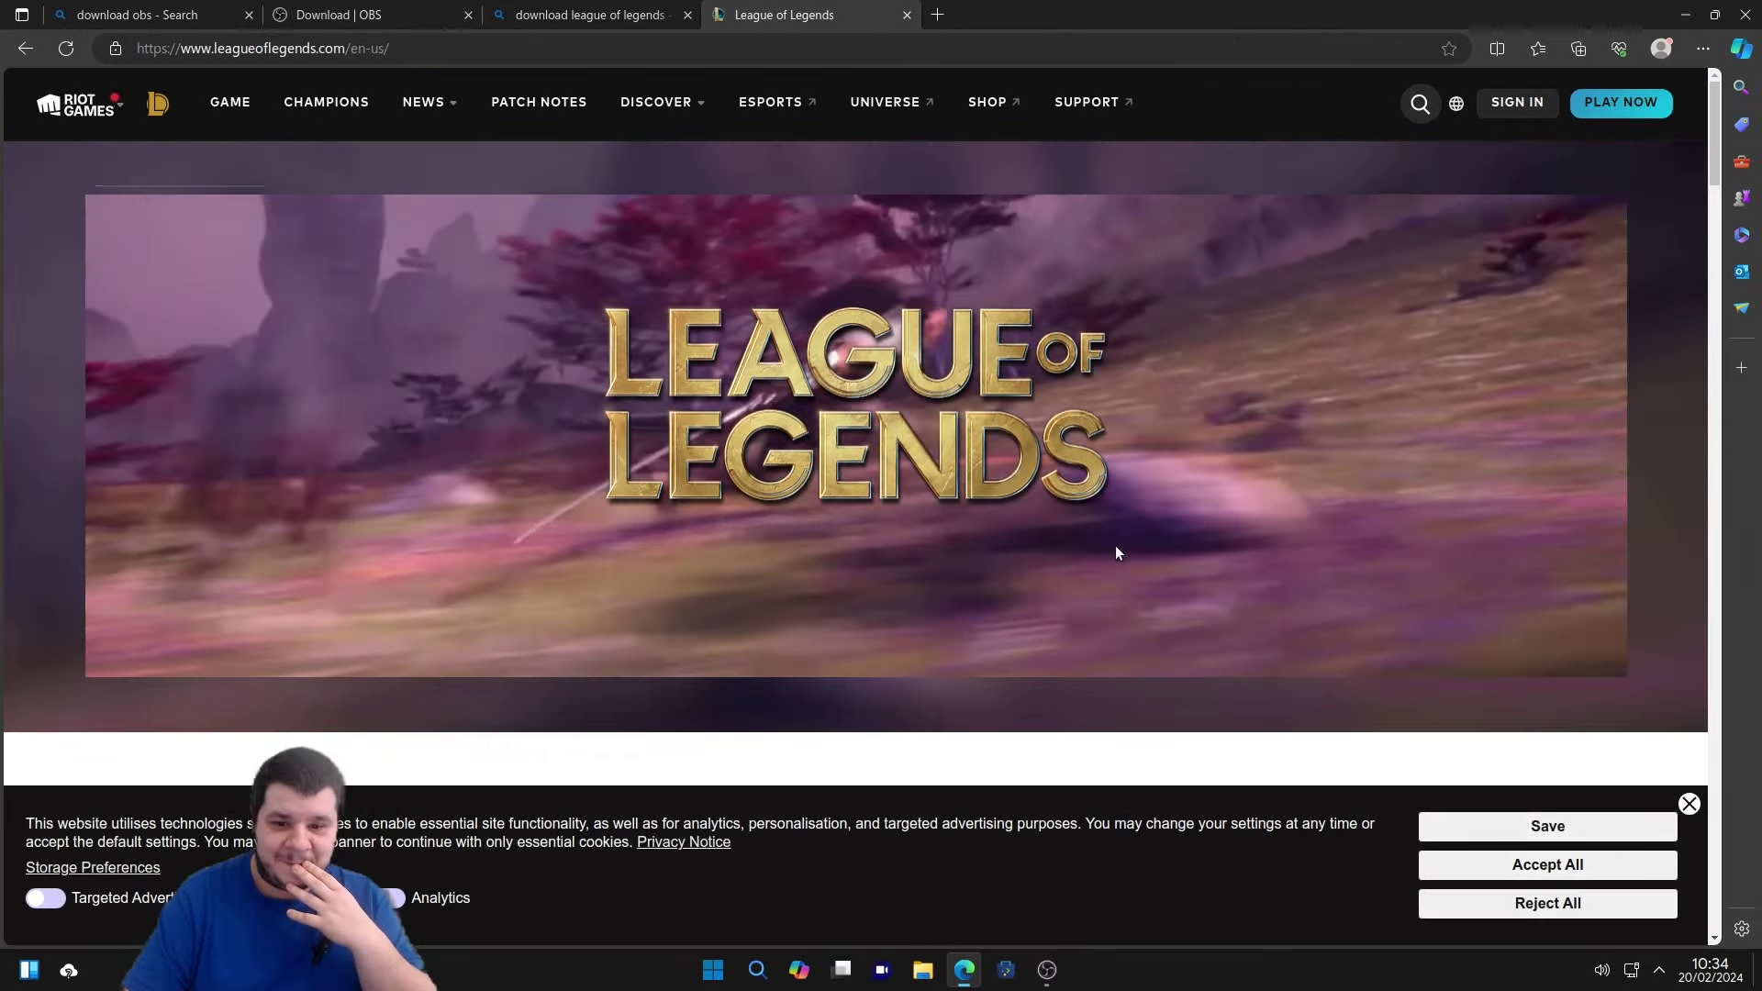
pyautogui.scroll(-1, 1115, 545)
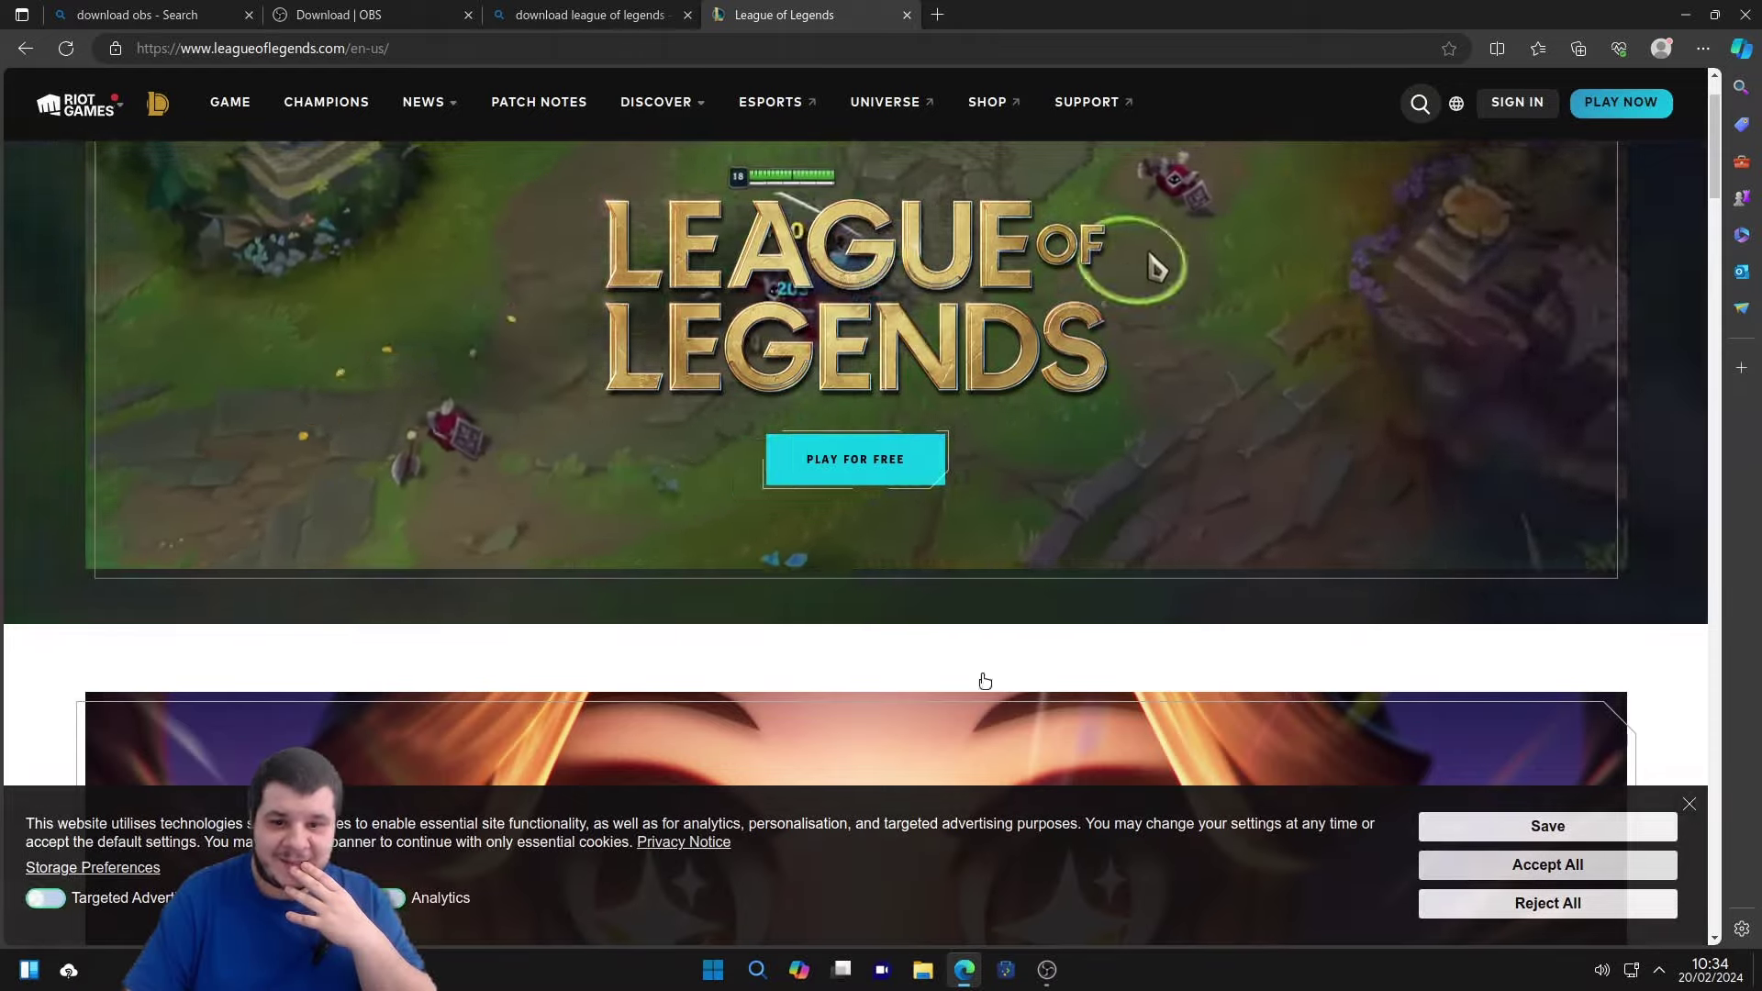
pyautogui.click(1547, 865)
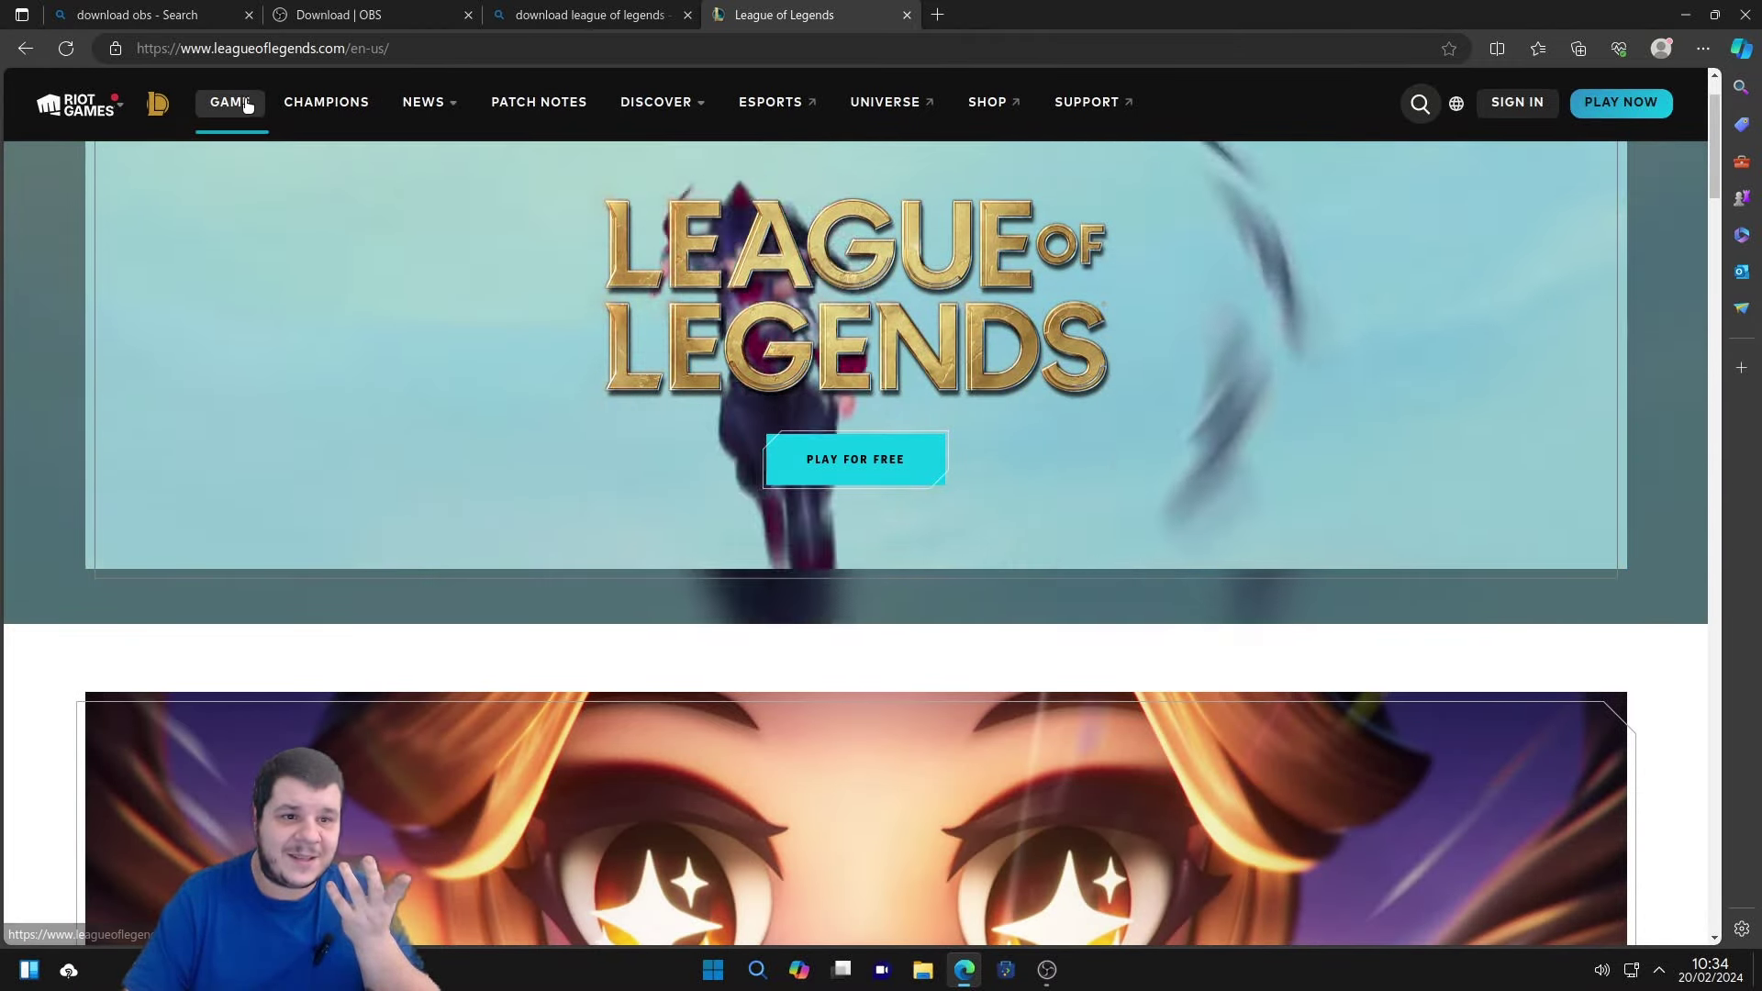
# Browse down through the game's how-to-play page.
pyautogui.click(229, 102)
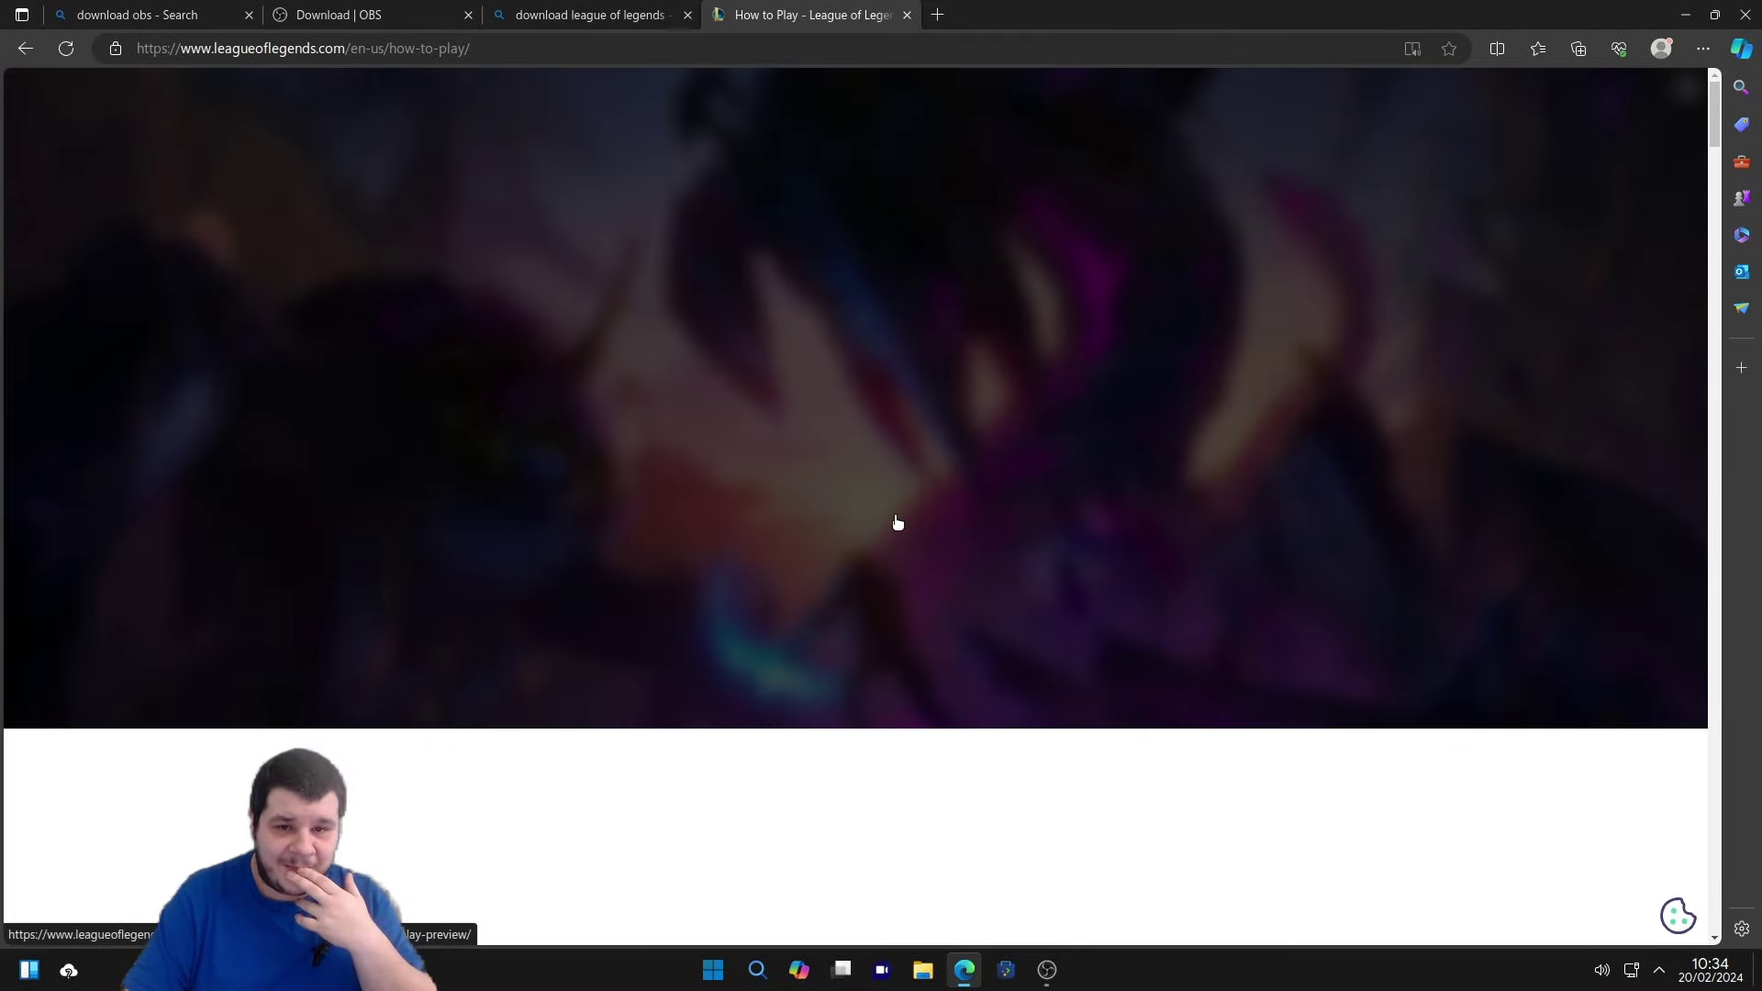
pyautogui.scroll(-3, 897, 519)
pyautogui.scroll(-10, 896, 514)
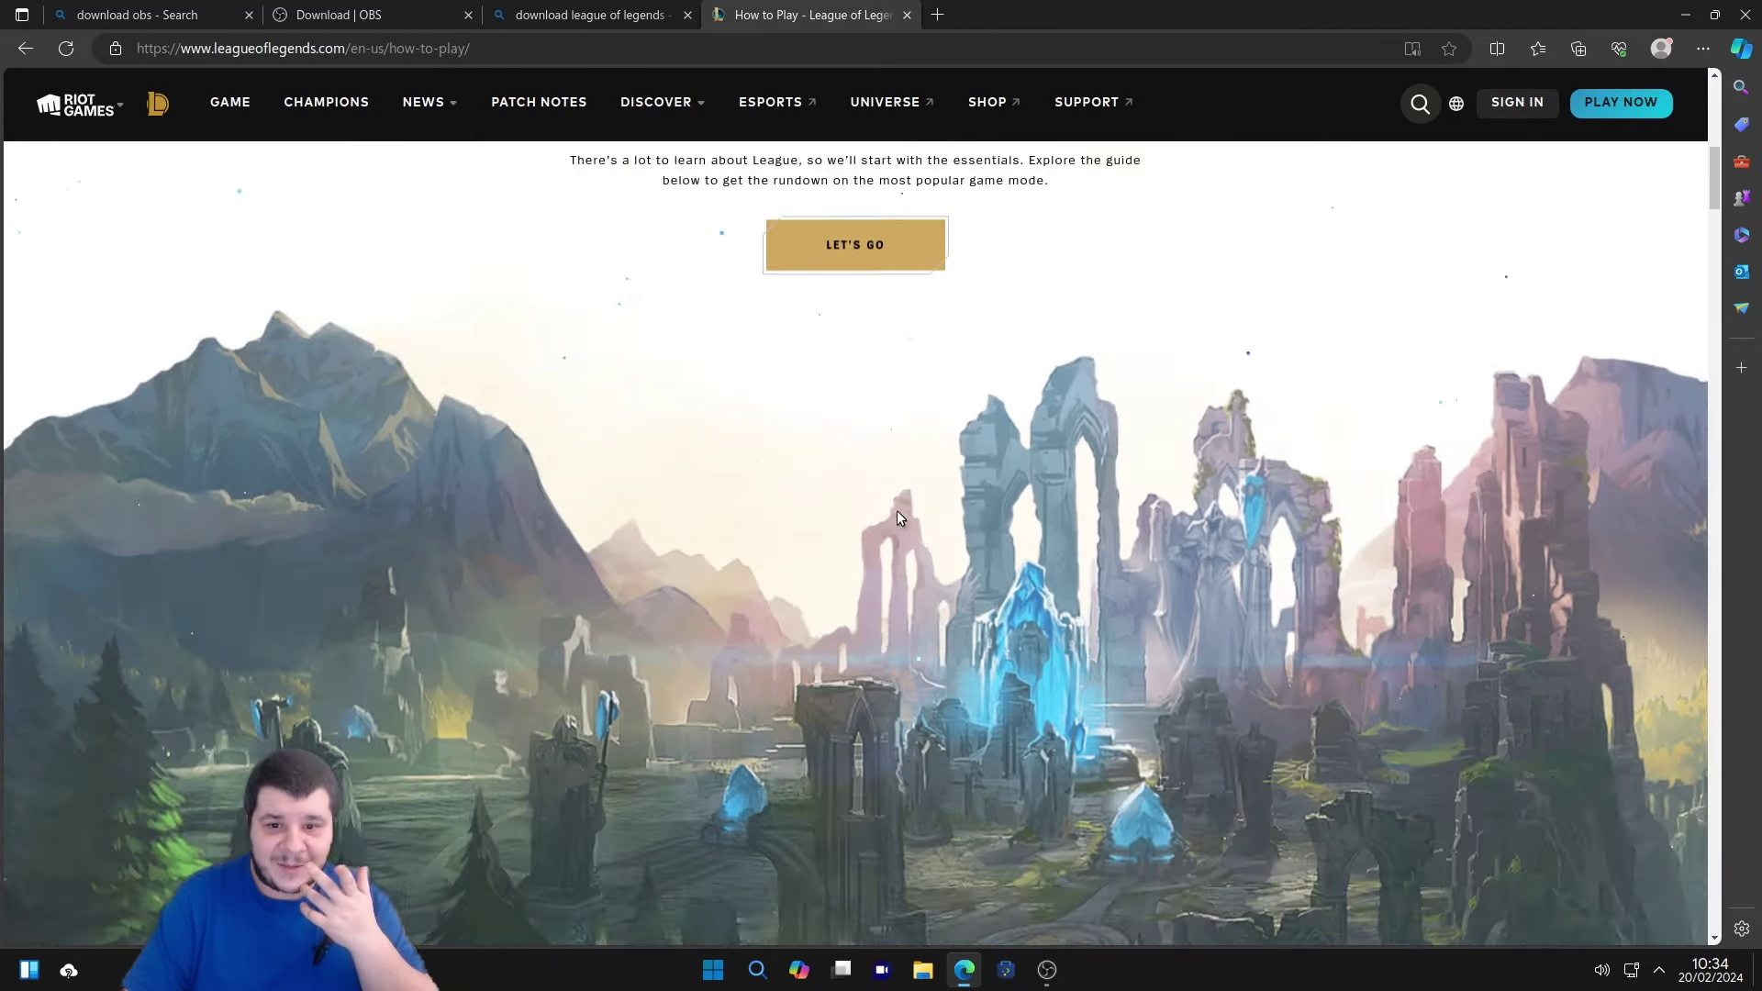
pyautogui.scroll(-10, 883, 431)
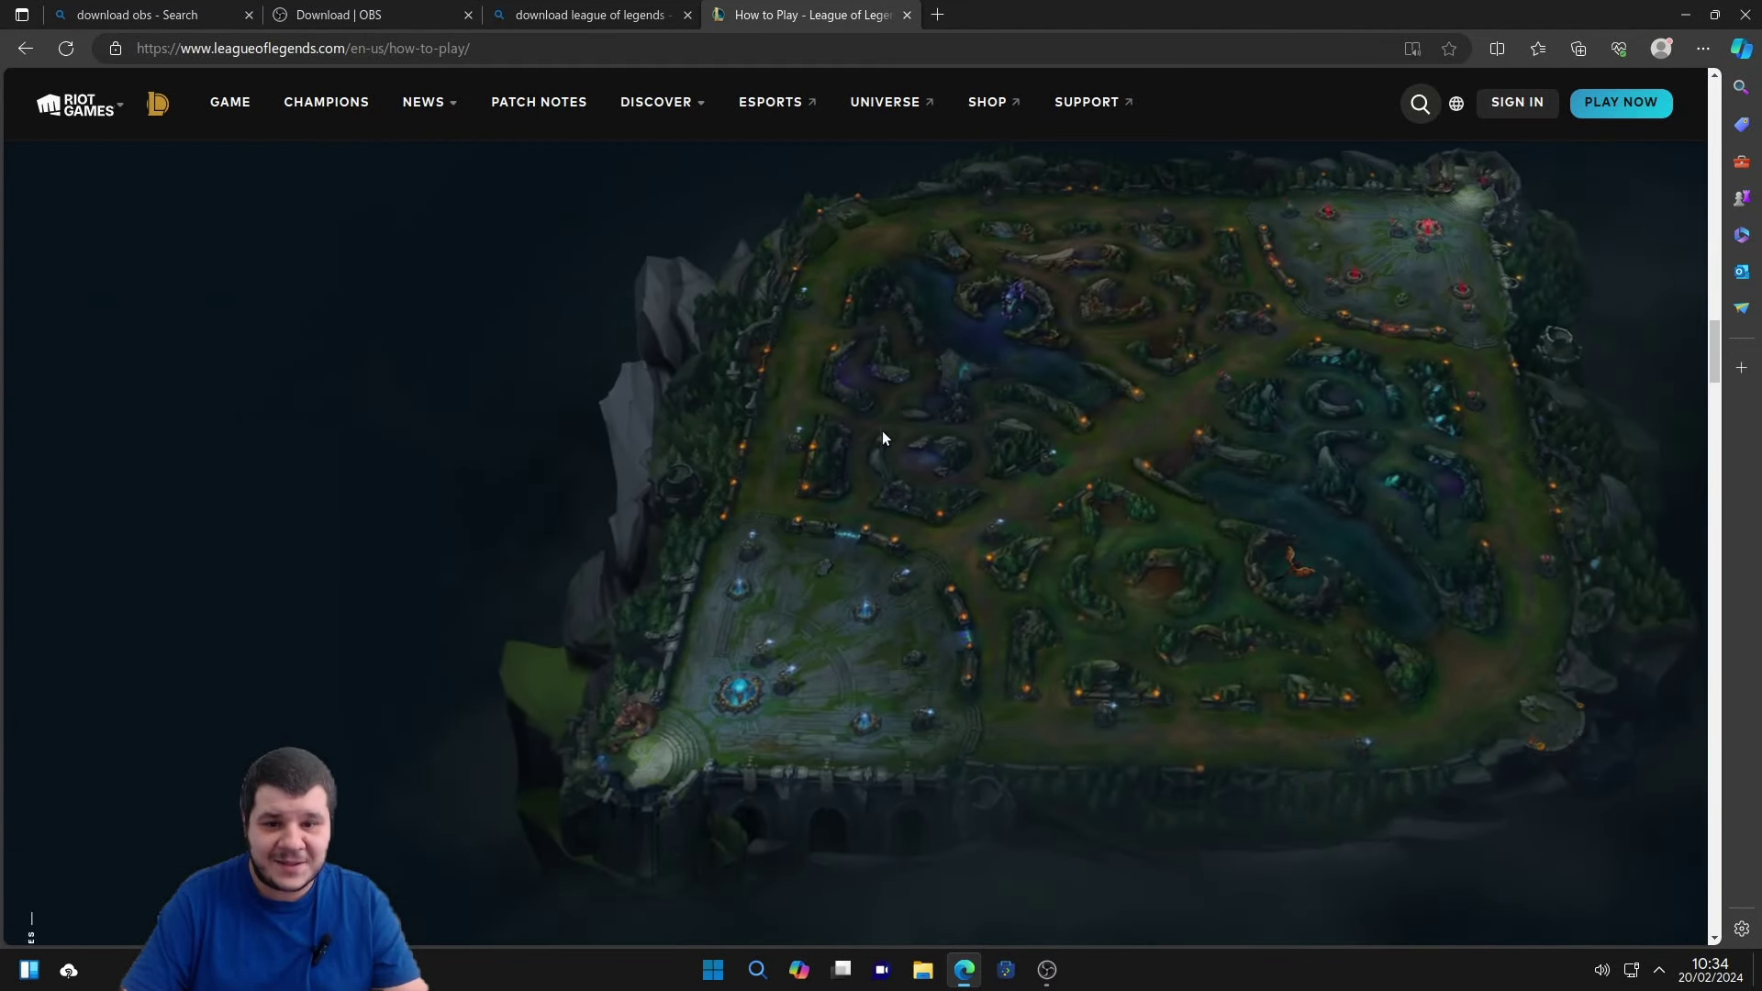
pyautogui.scroll(-15, 886, 417)
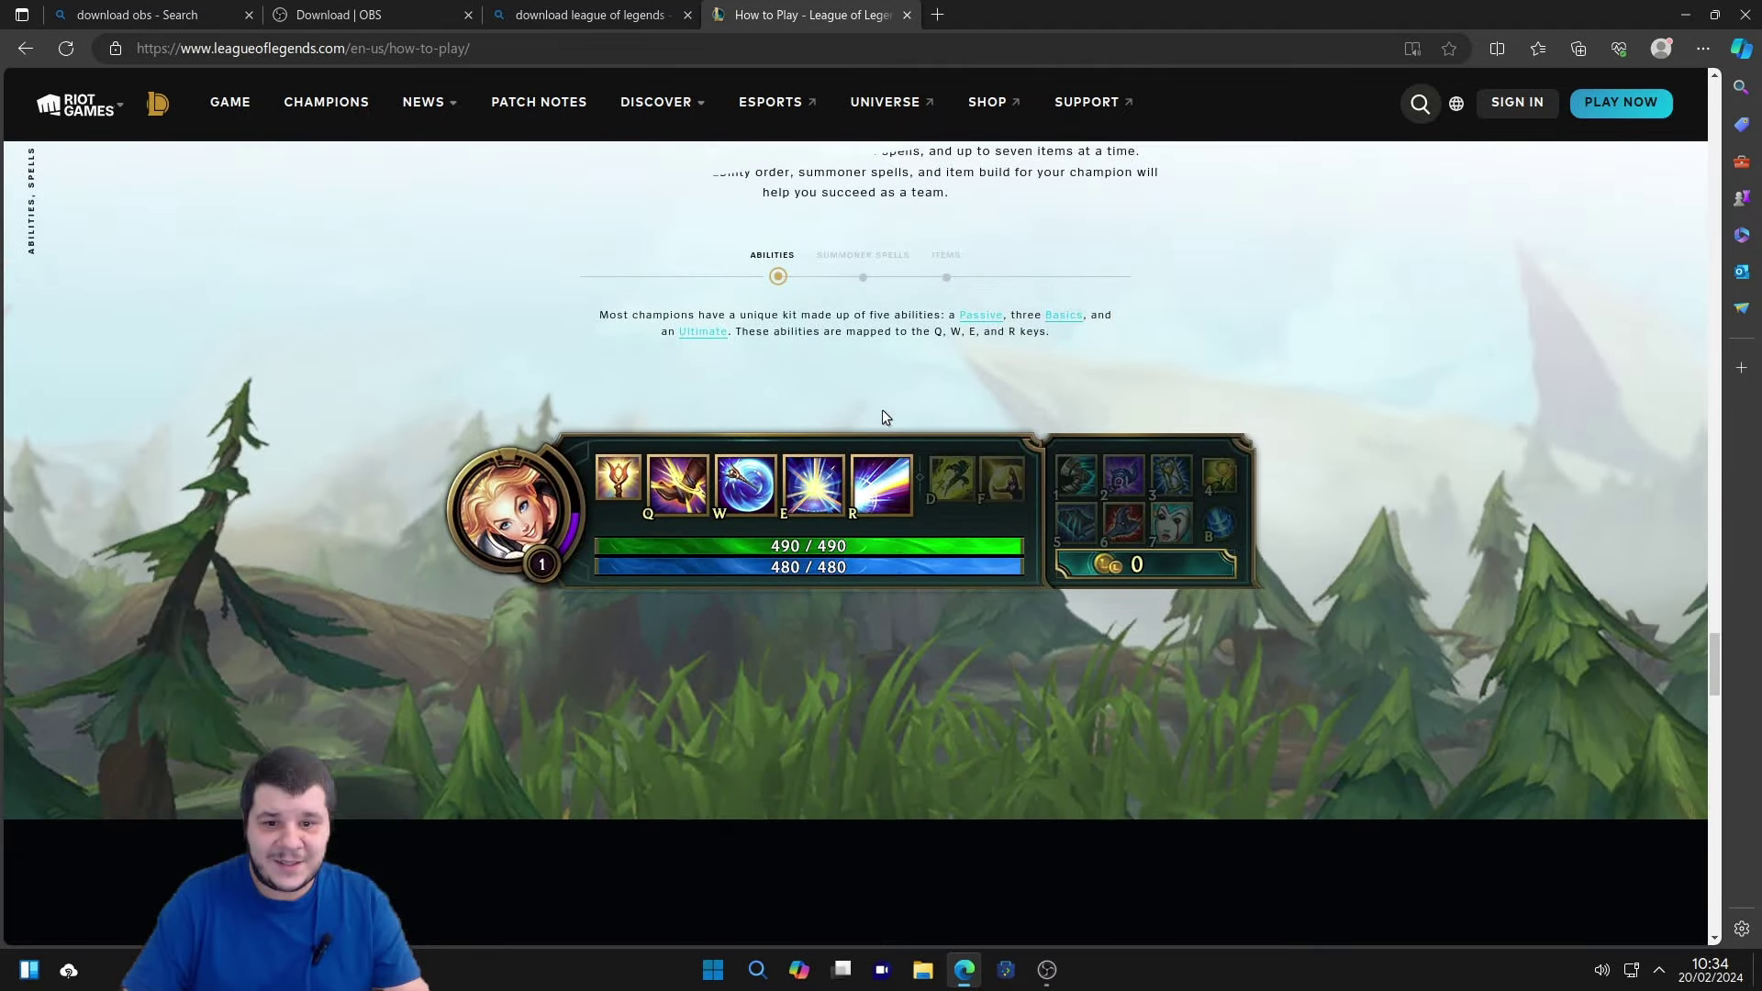
pyautogui.scroll(-5, 883, 417)
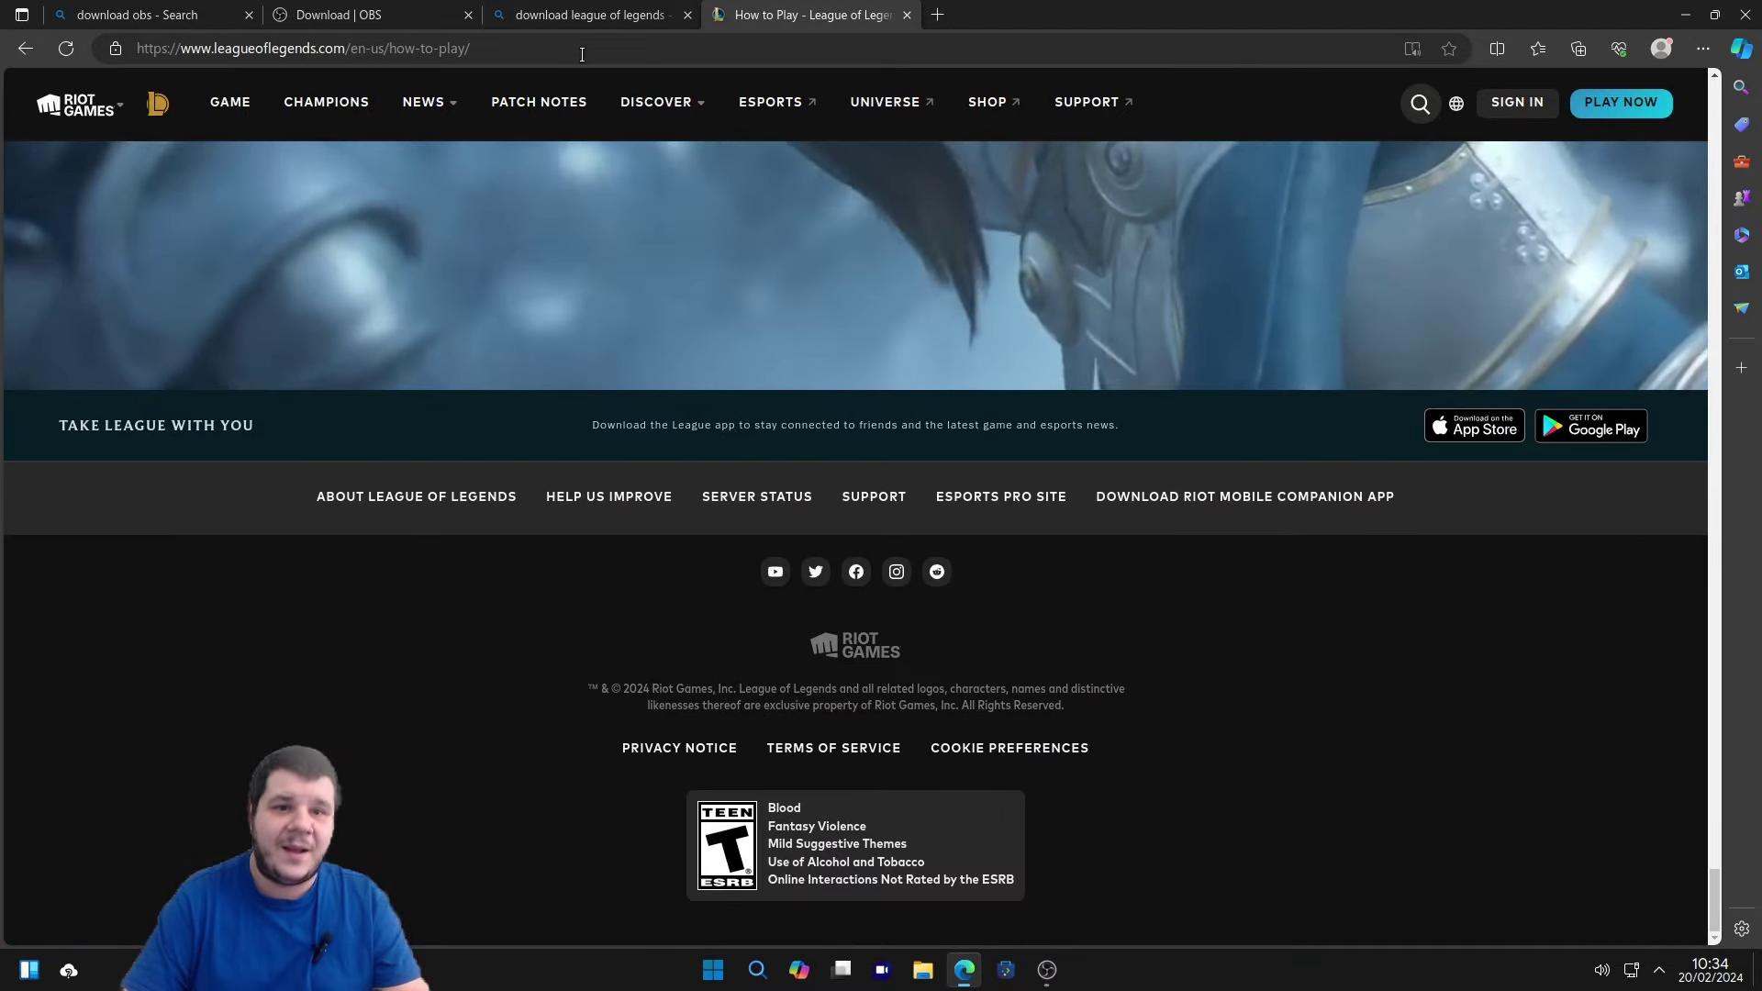
# Search 'descarca league of legends', open the download page and download the Windows installer.
pyautogui.click(582, 51)
pyautogui.write('downdescarca lera')
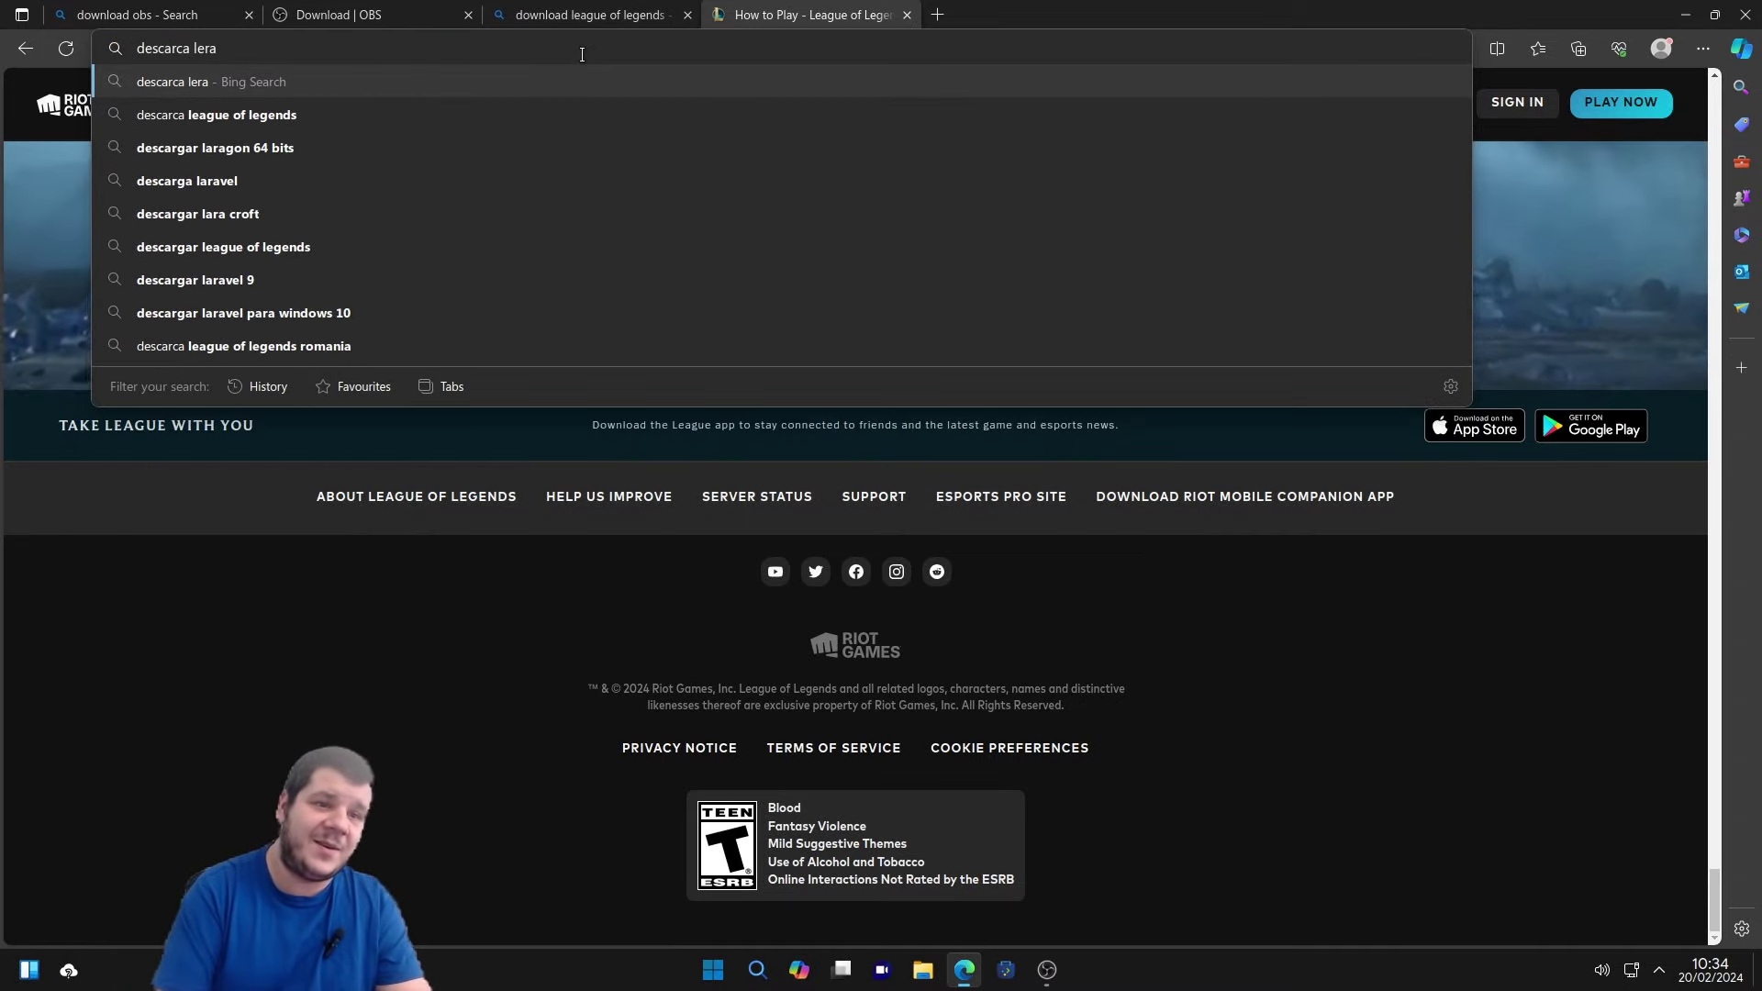
pyautogui.click(559, 112)
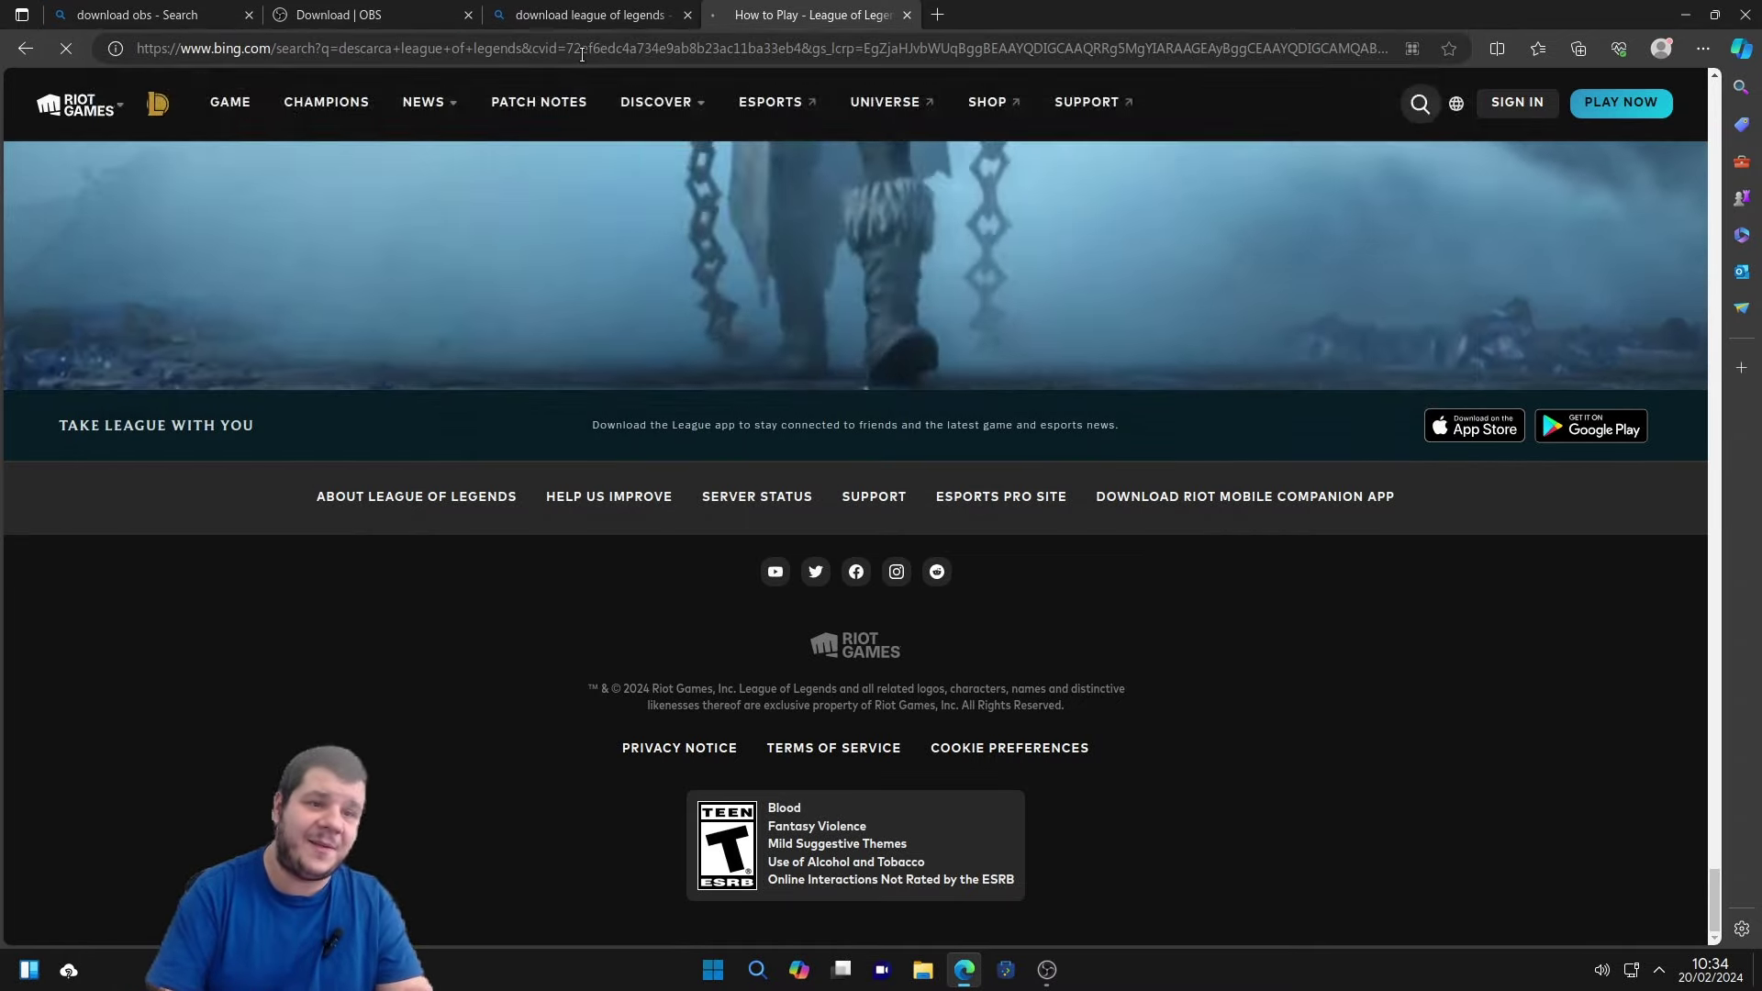
pyautogui.click(328, 272)
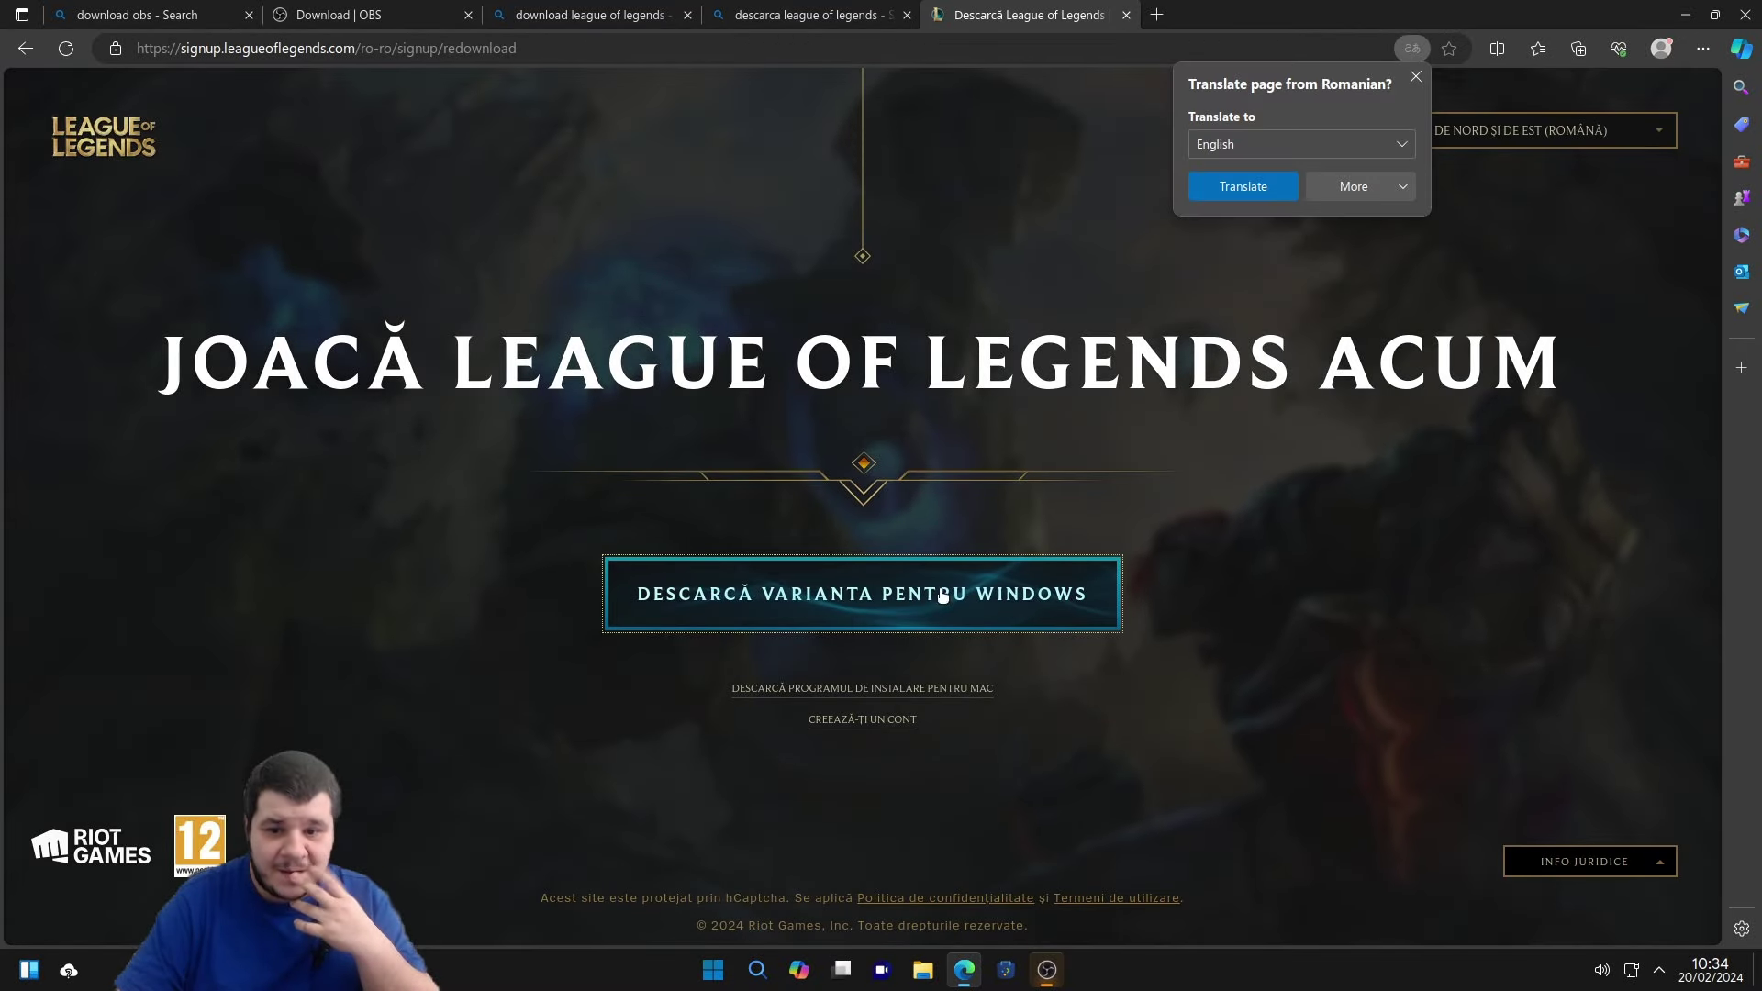
pyautogui.click(943, 595)
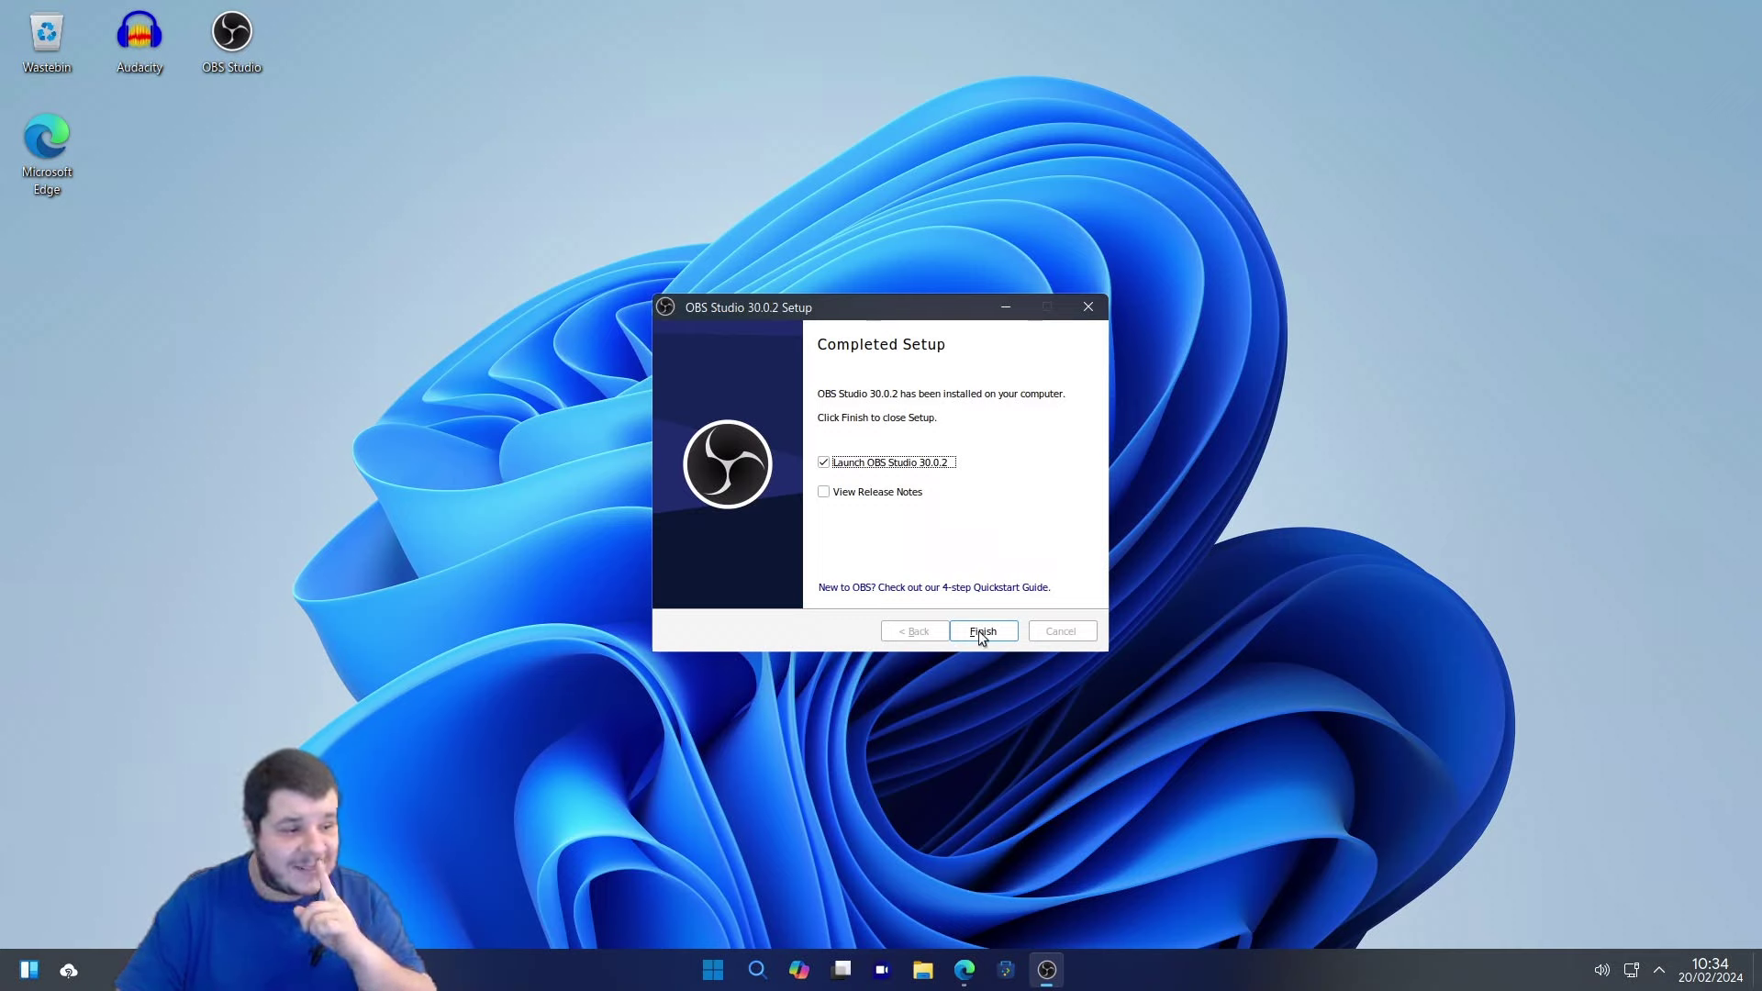
# Finish OBS setup, launch anyway past the Wine warning, and dismiss the 'Failed to initialize video' error.
pyautogui.click(980, 633)
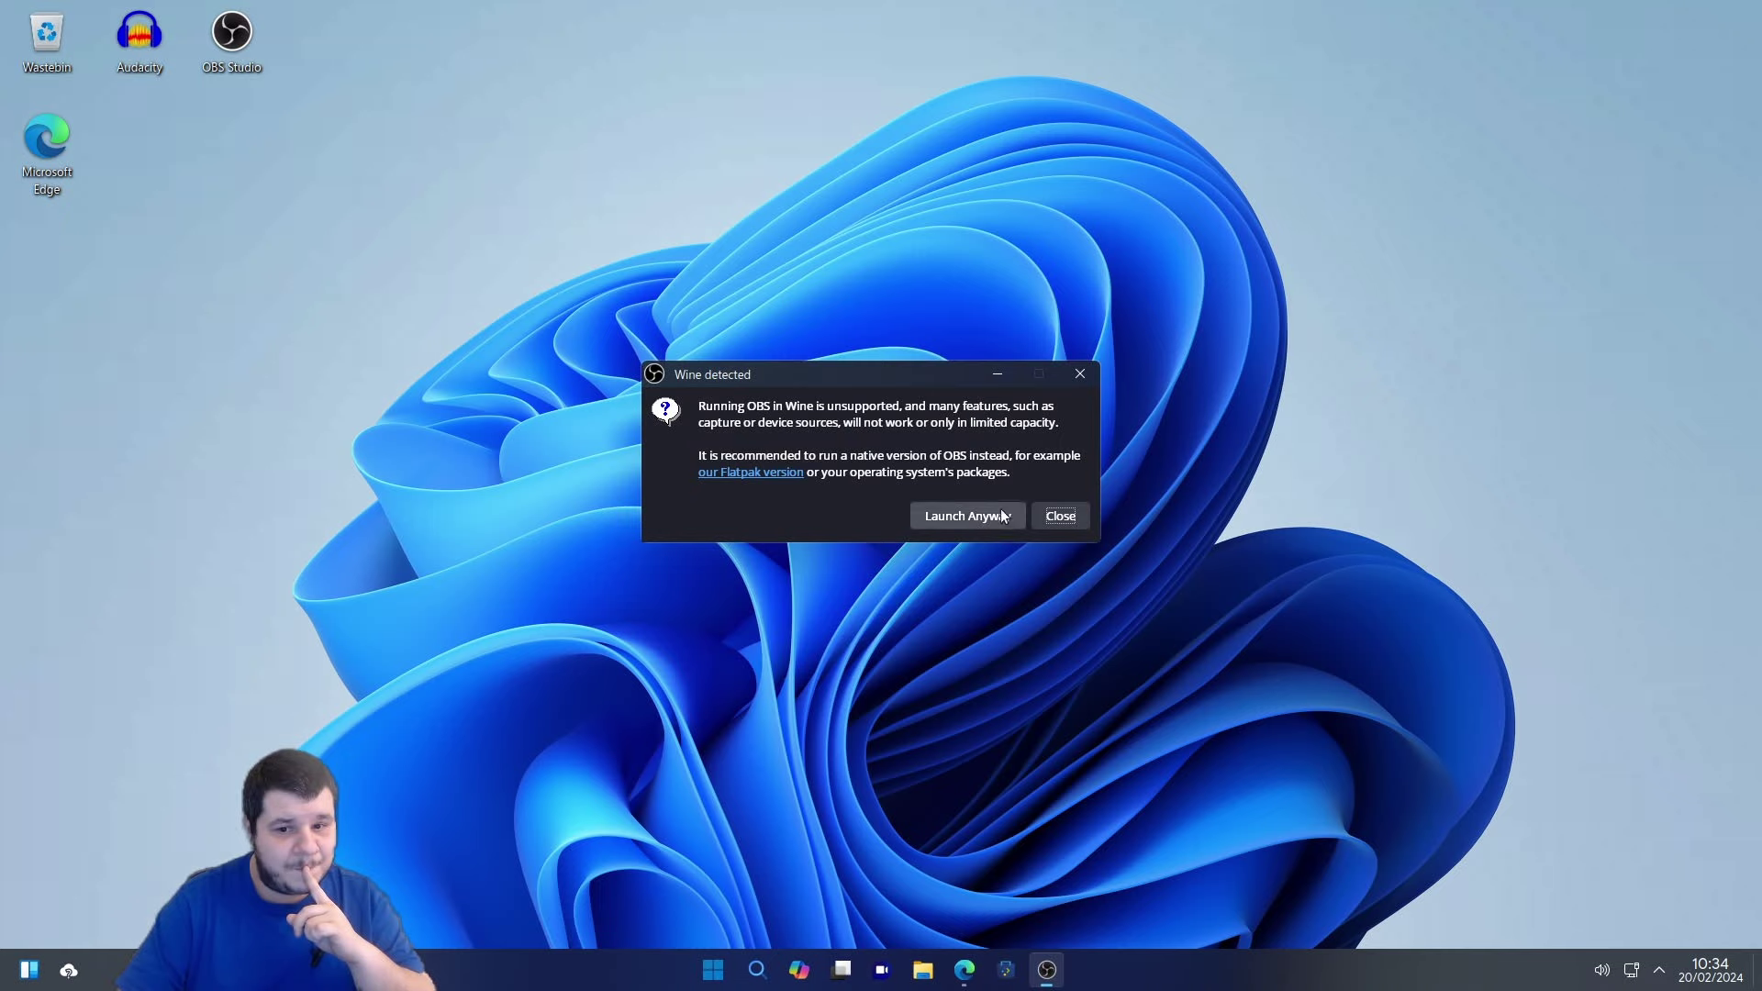
pyautogui.click(996, 518)
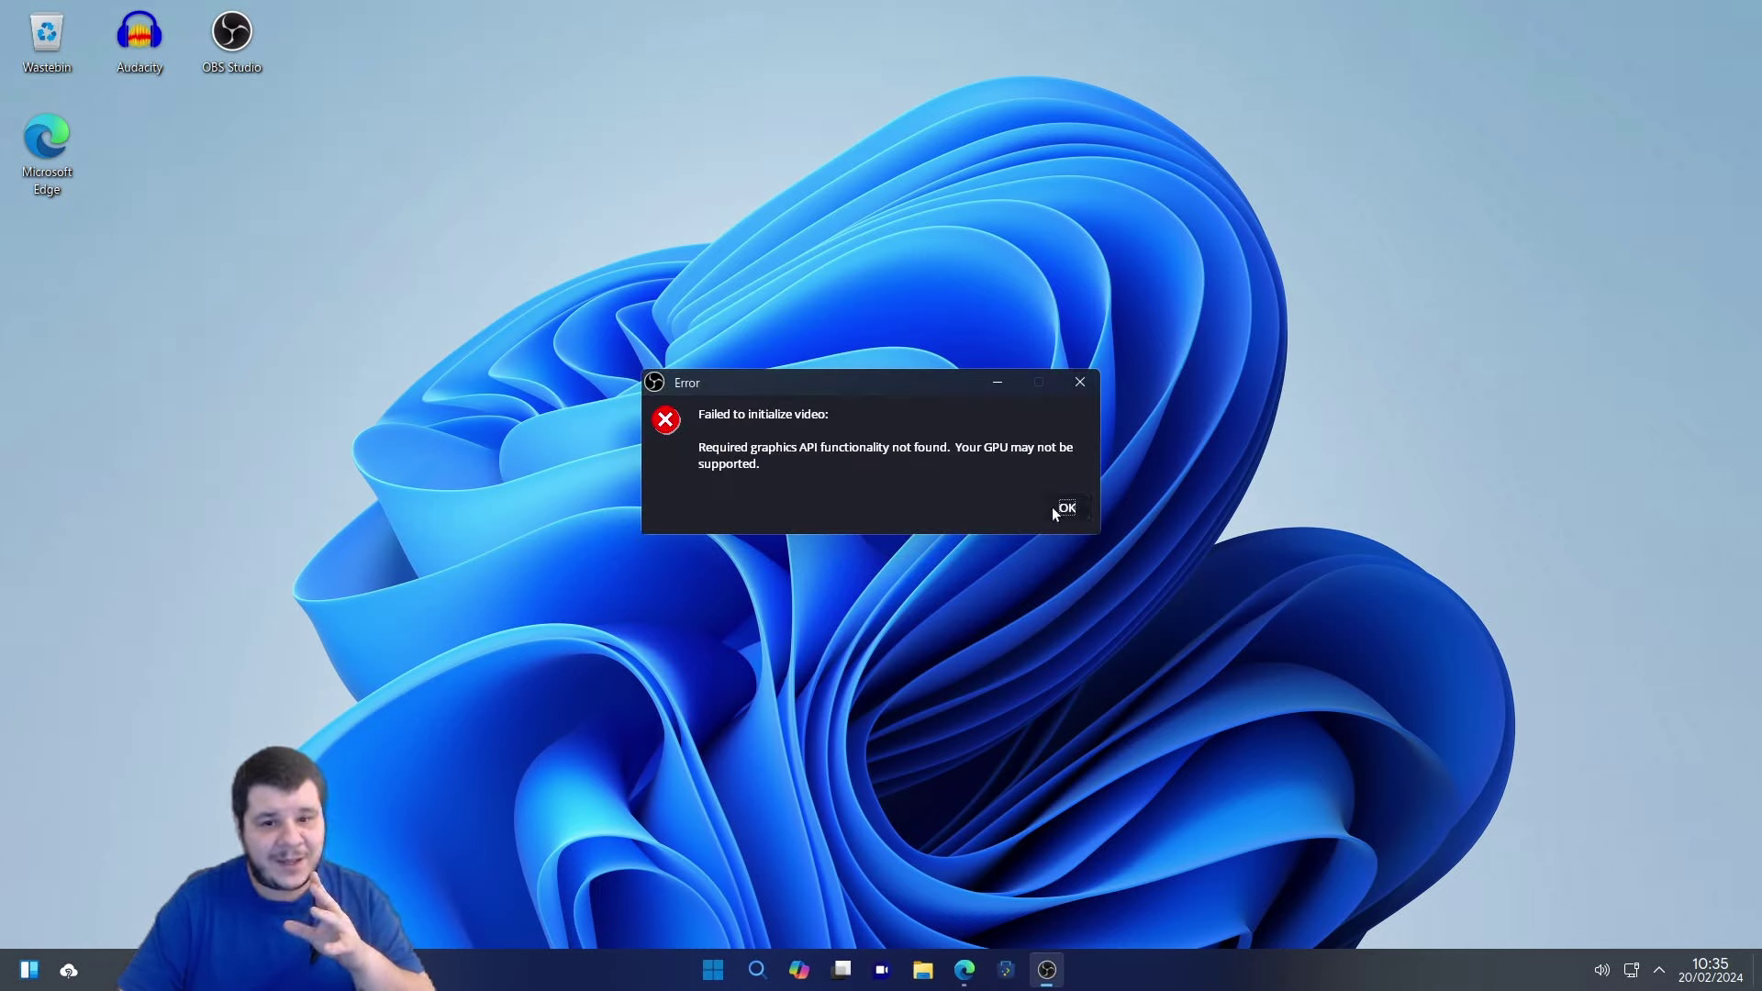
pyautogui.click(1054, 512)
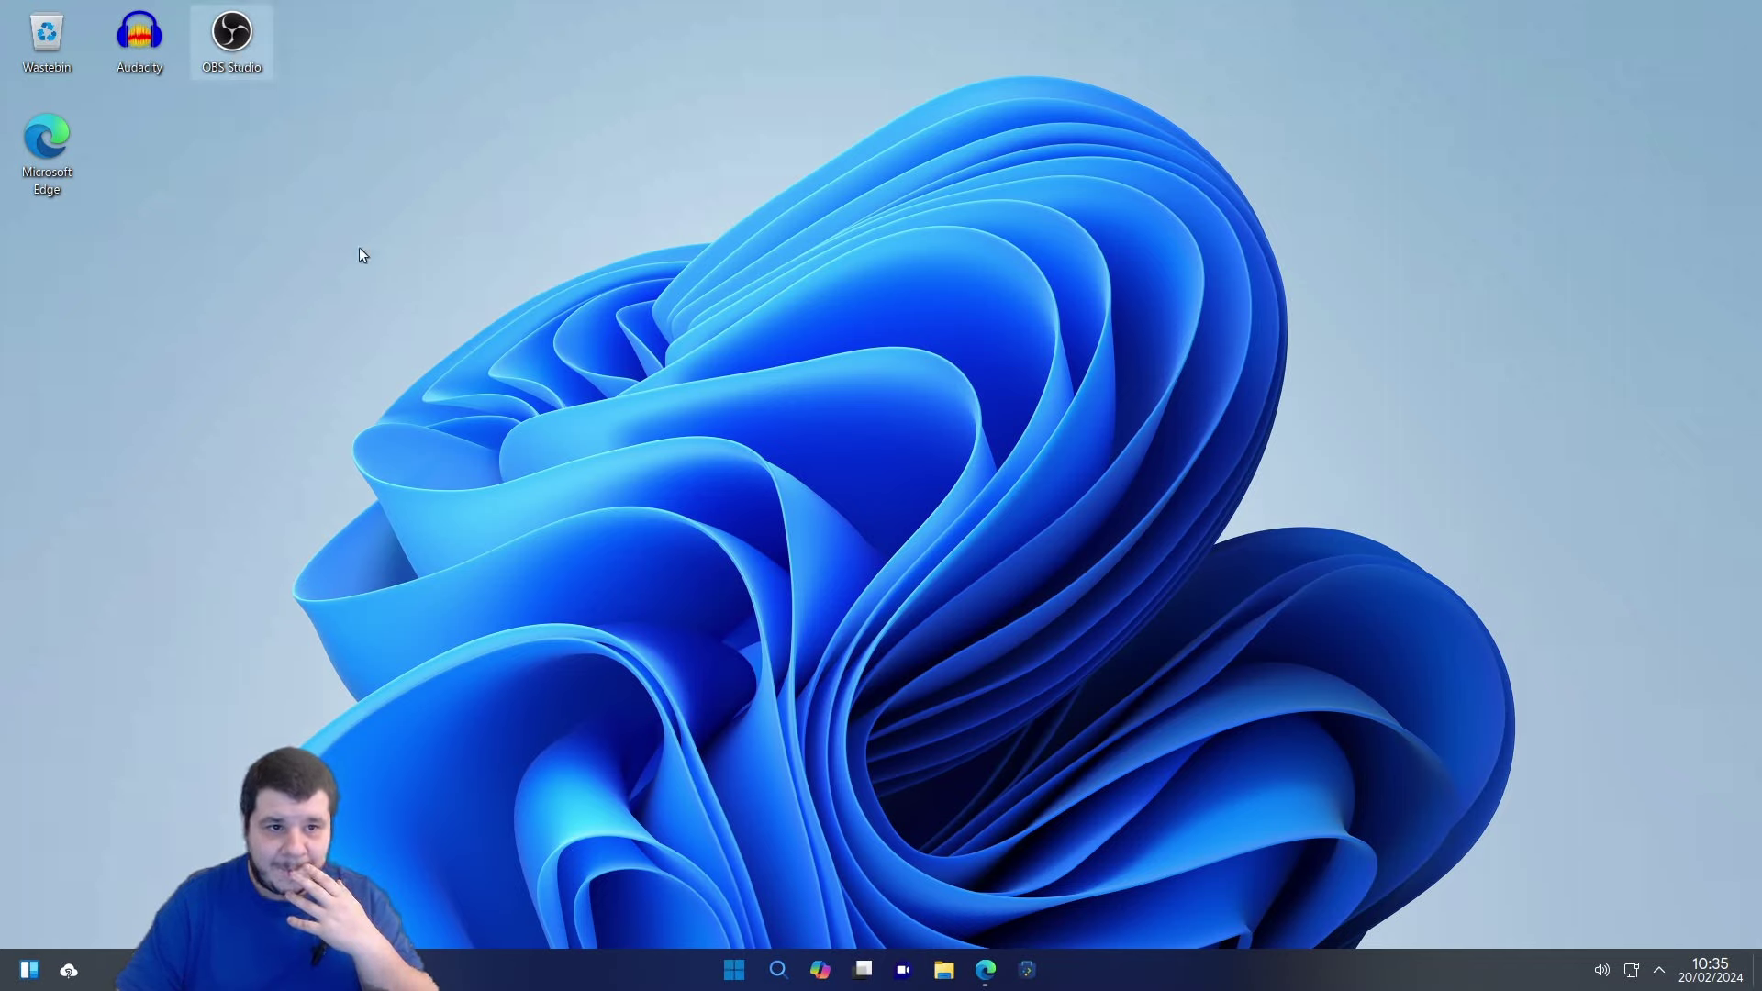
# Relaunch OBS Studio from the desktop icon, again dismissing the video initialization error.
pyautogui.doubleClick(224, 40)
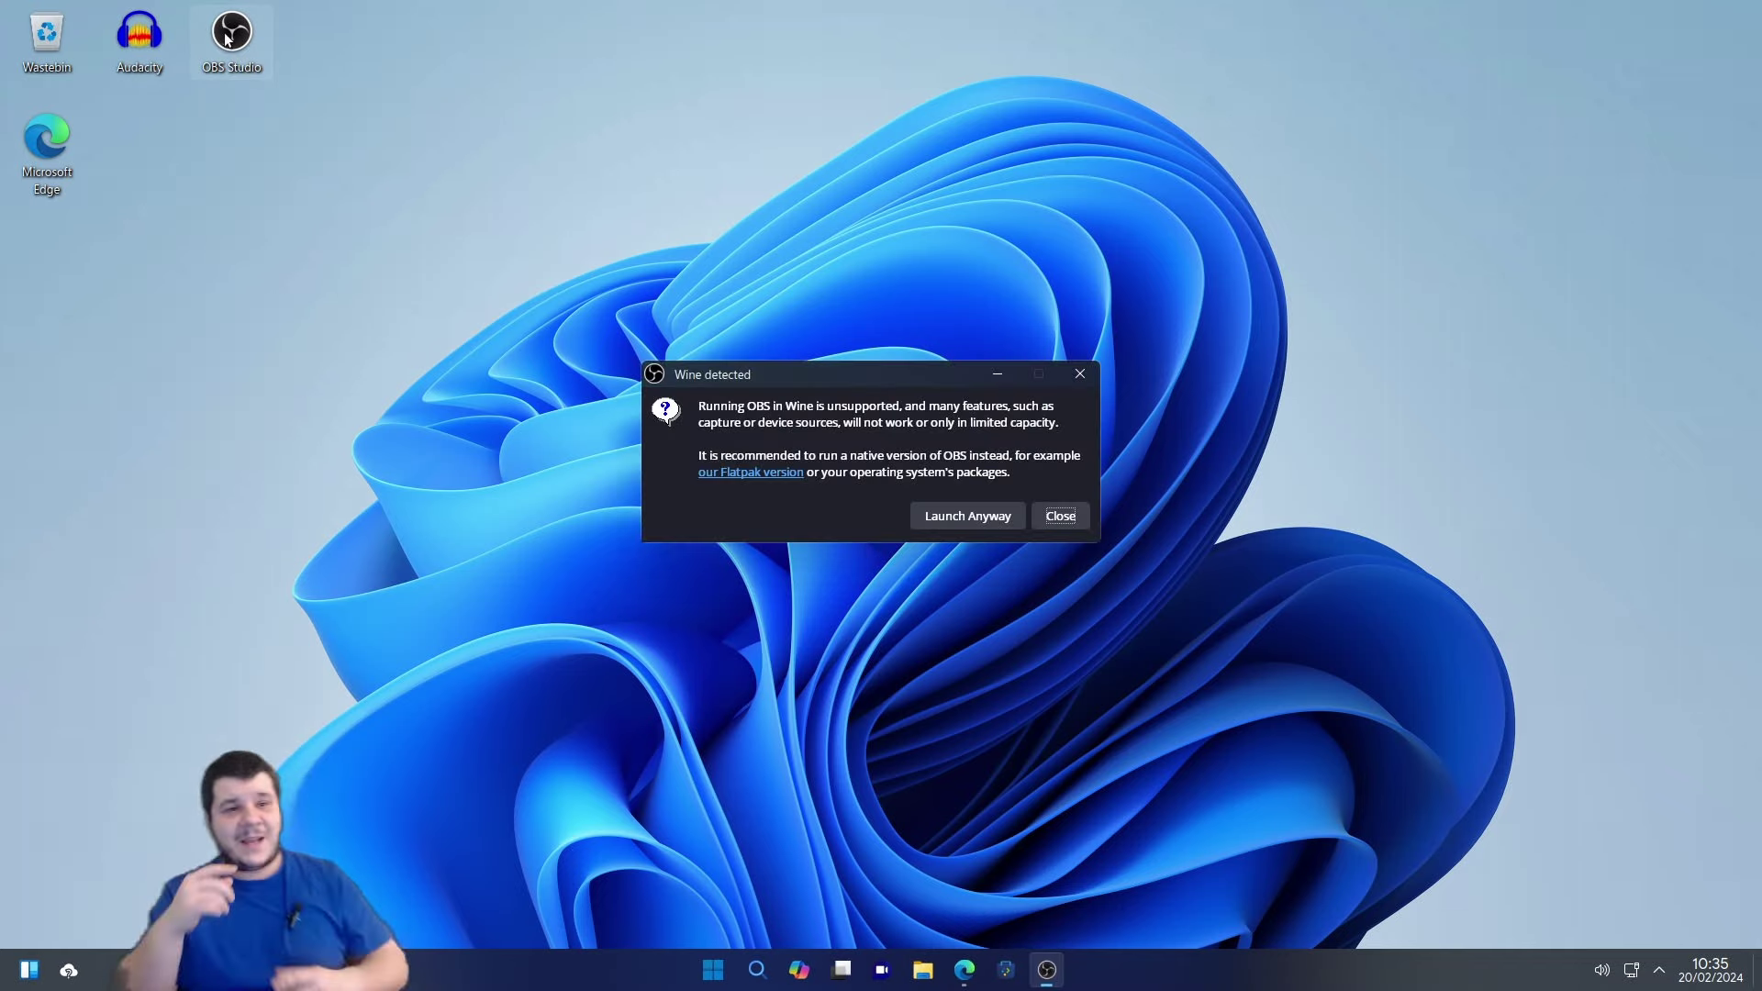
pyautogui.click(968, 515)
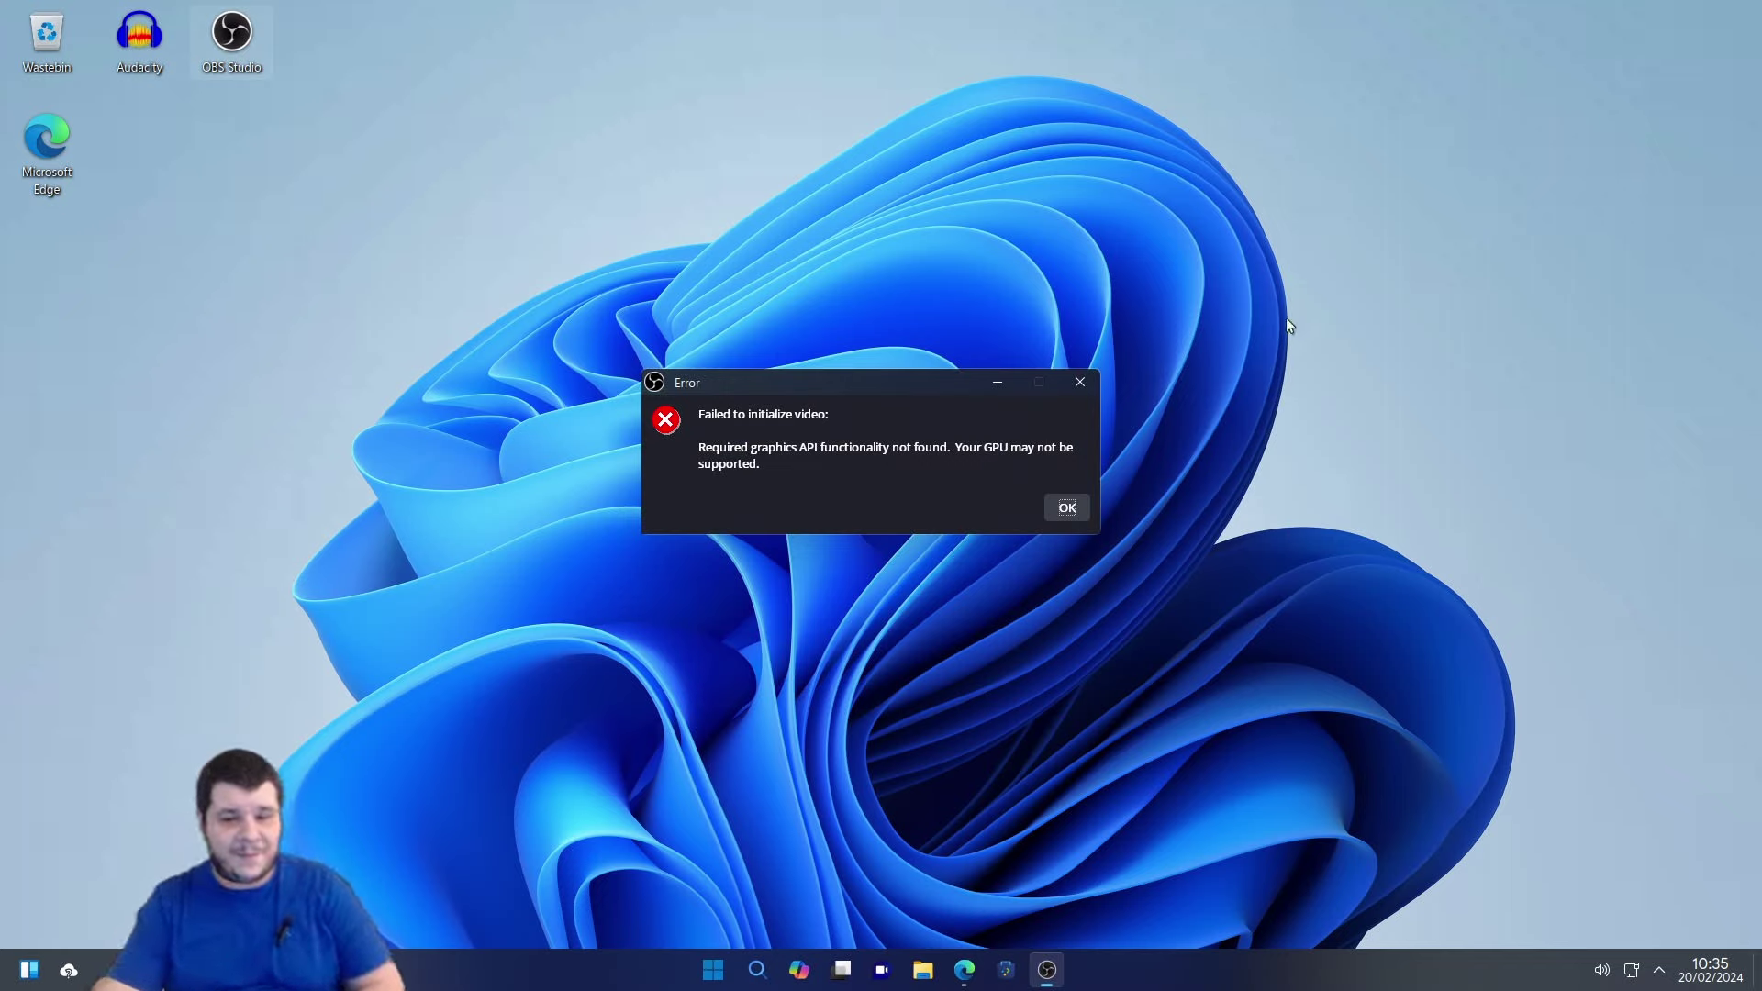
pyautogui.click(1066, 507)
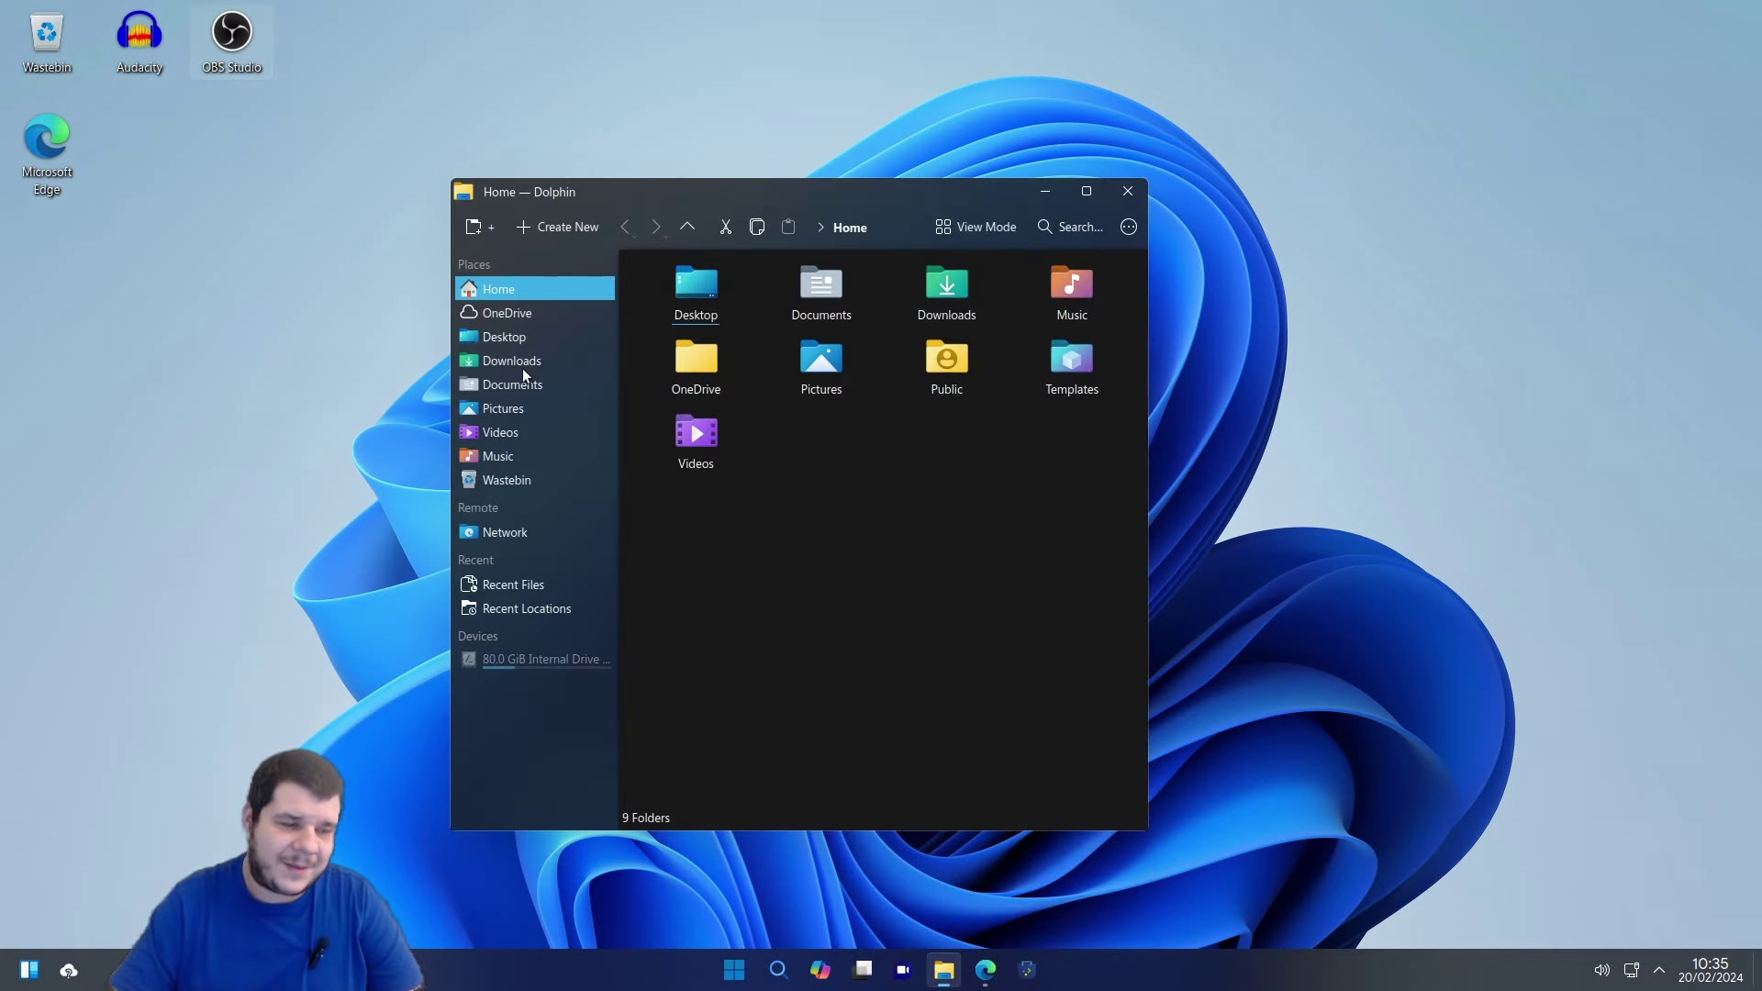
# Open Downloads, launch Install League of Legends eune.exe, and minimize Dolphin.
pyautogui.click(522, 368)
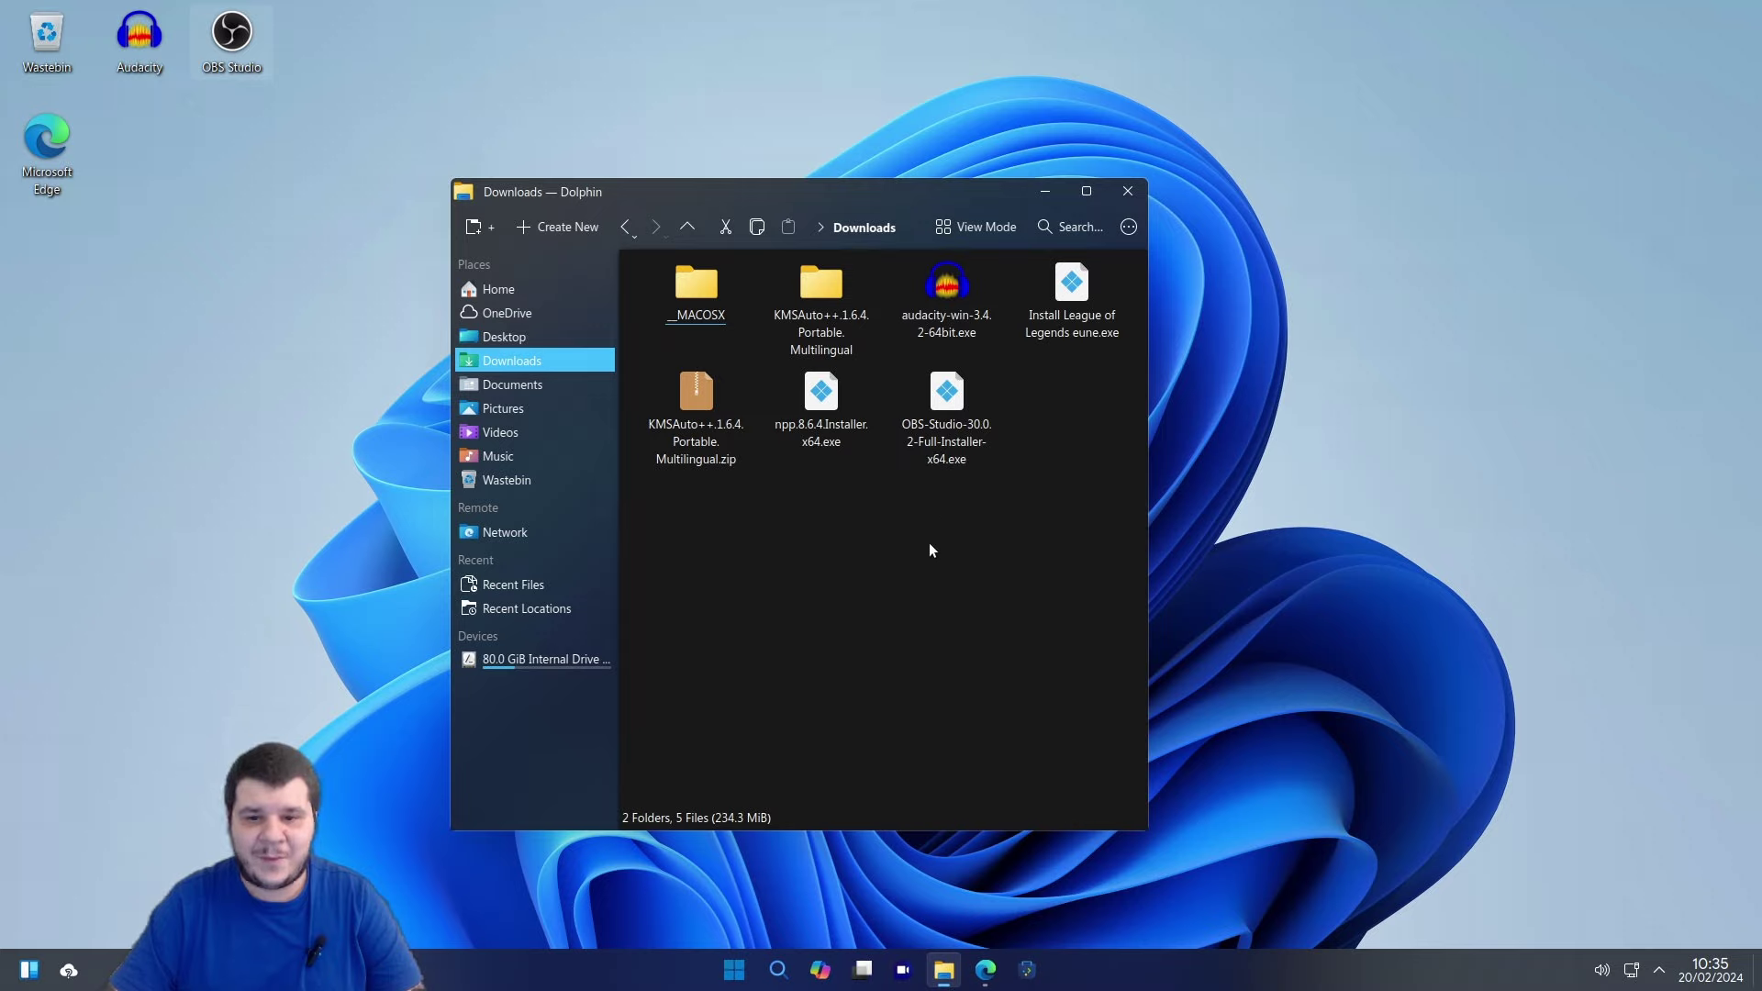
pyautogui.click(1062, 307)
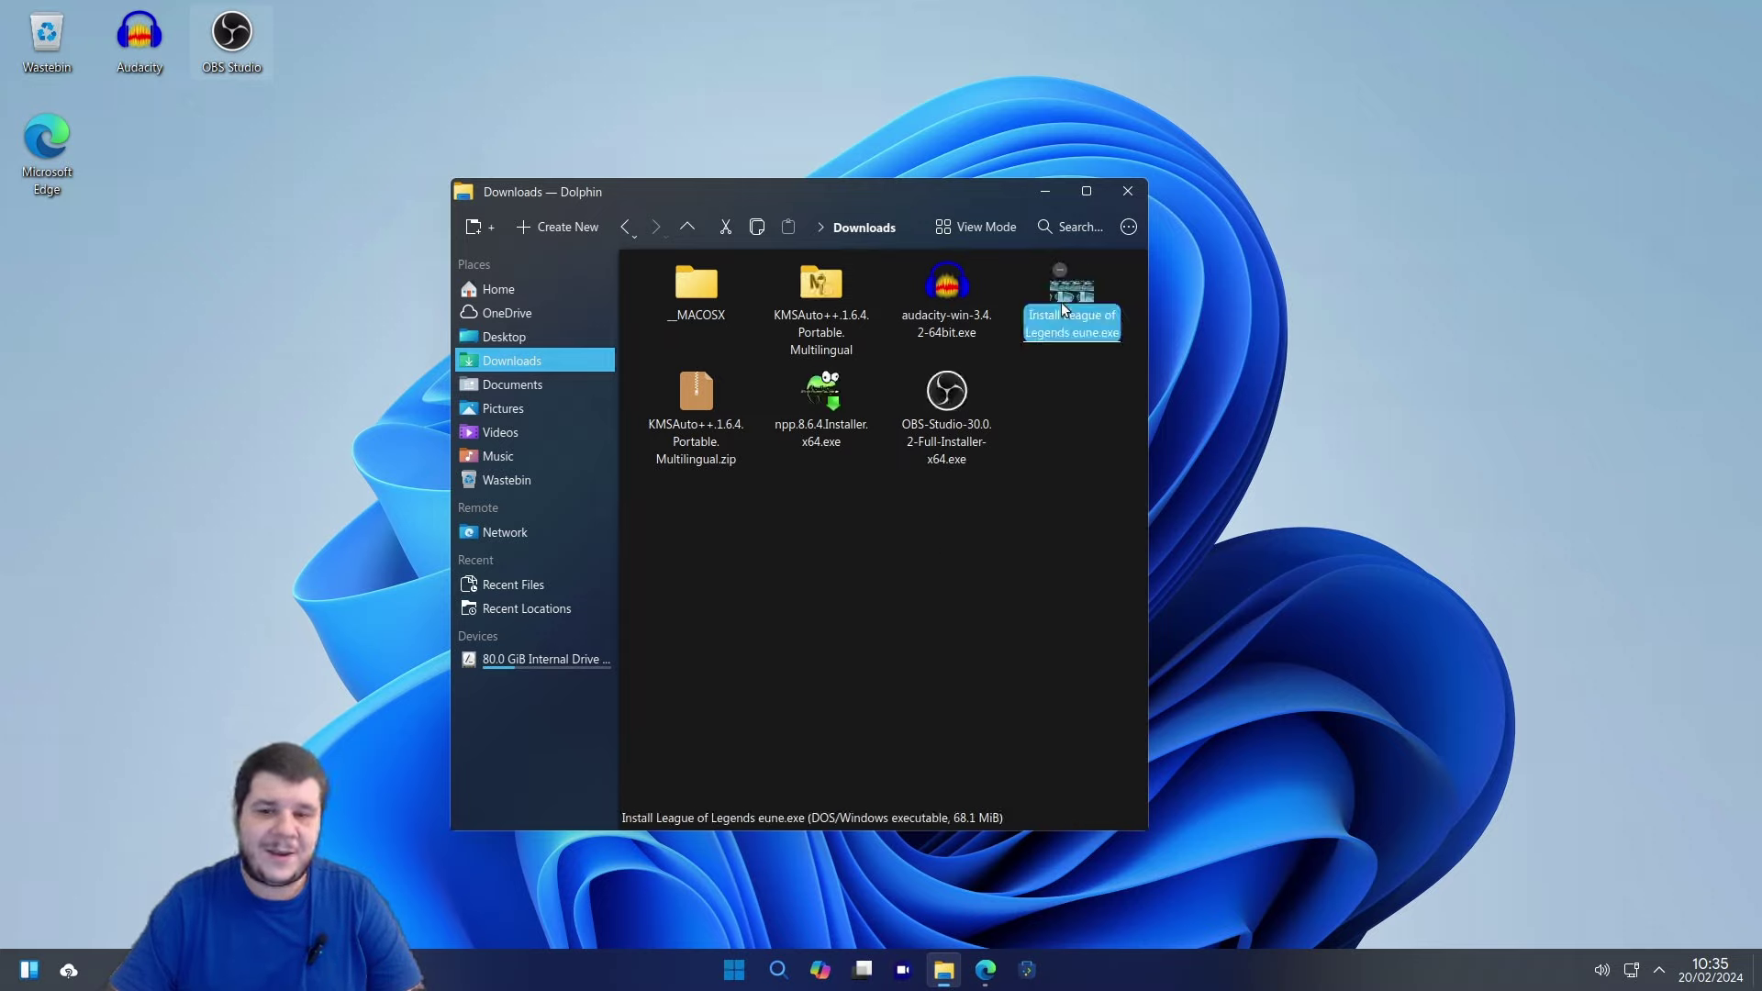
pyautogui.click(1076, 531)
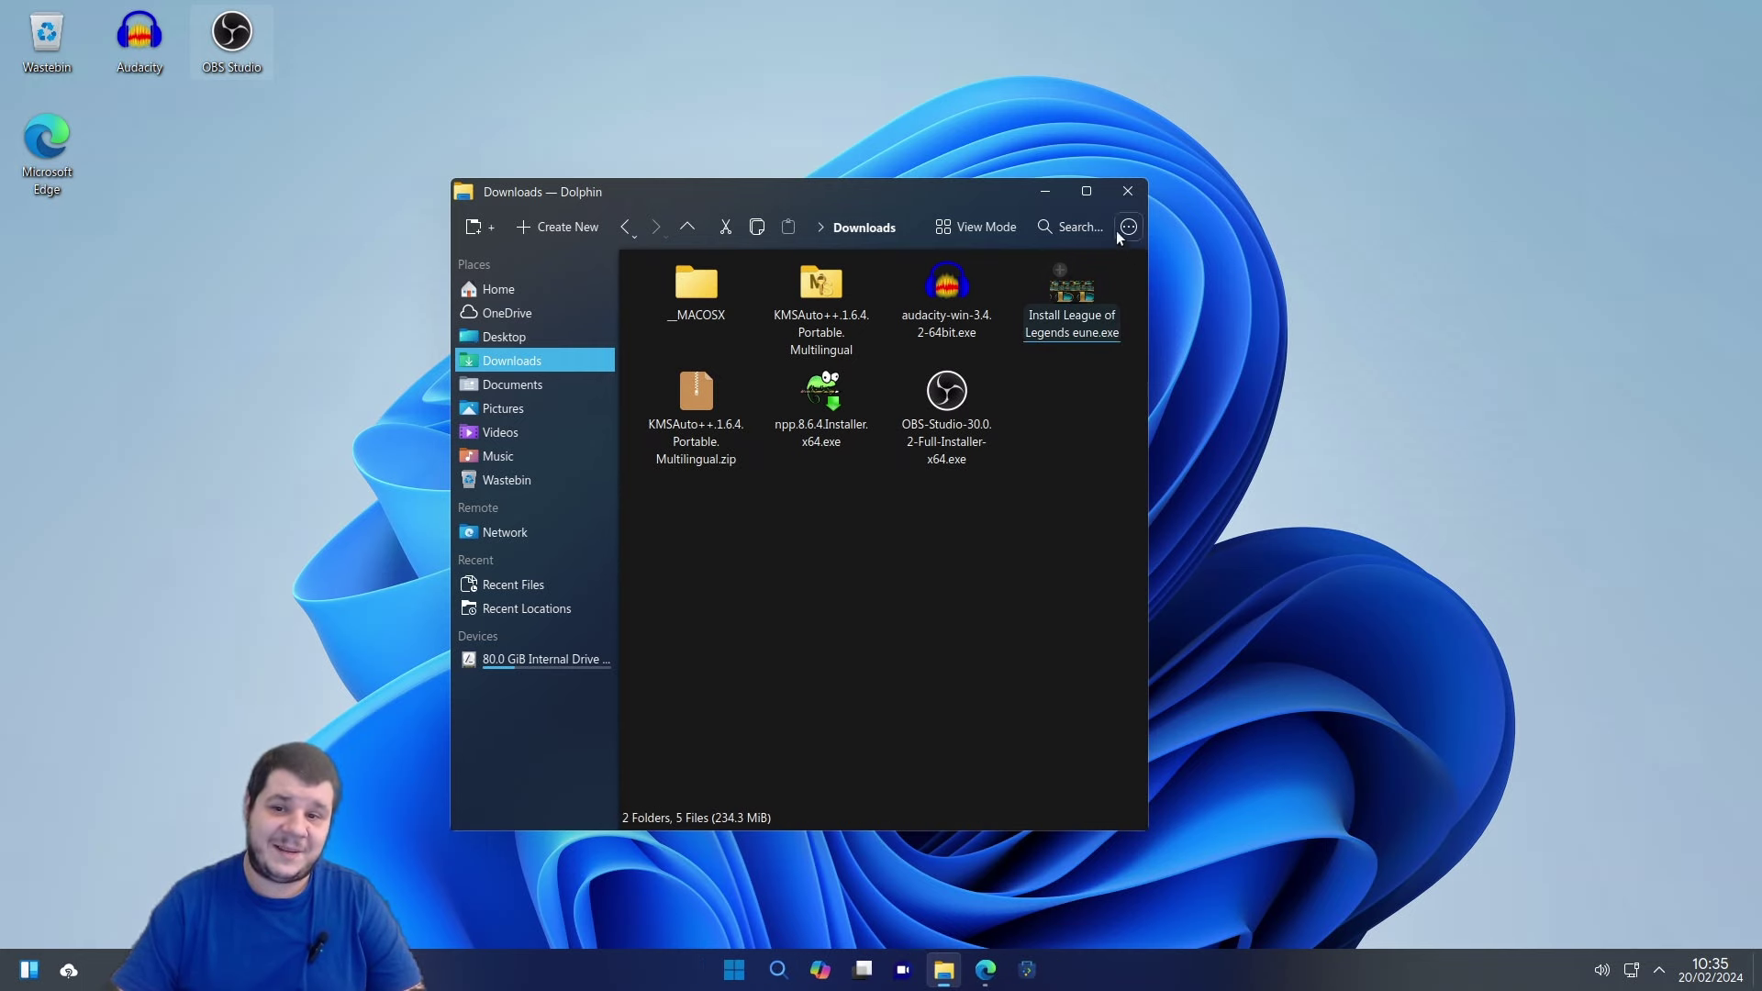
pyautogui.click(1060, 186)
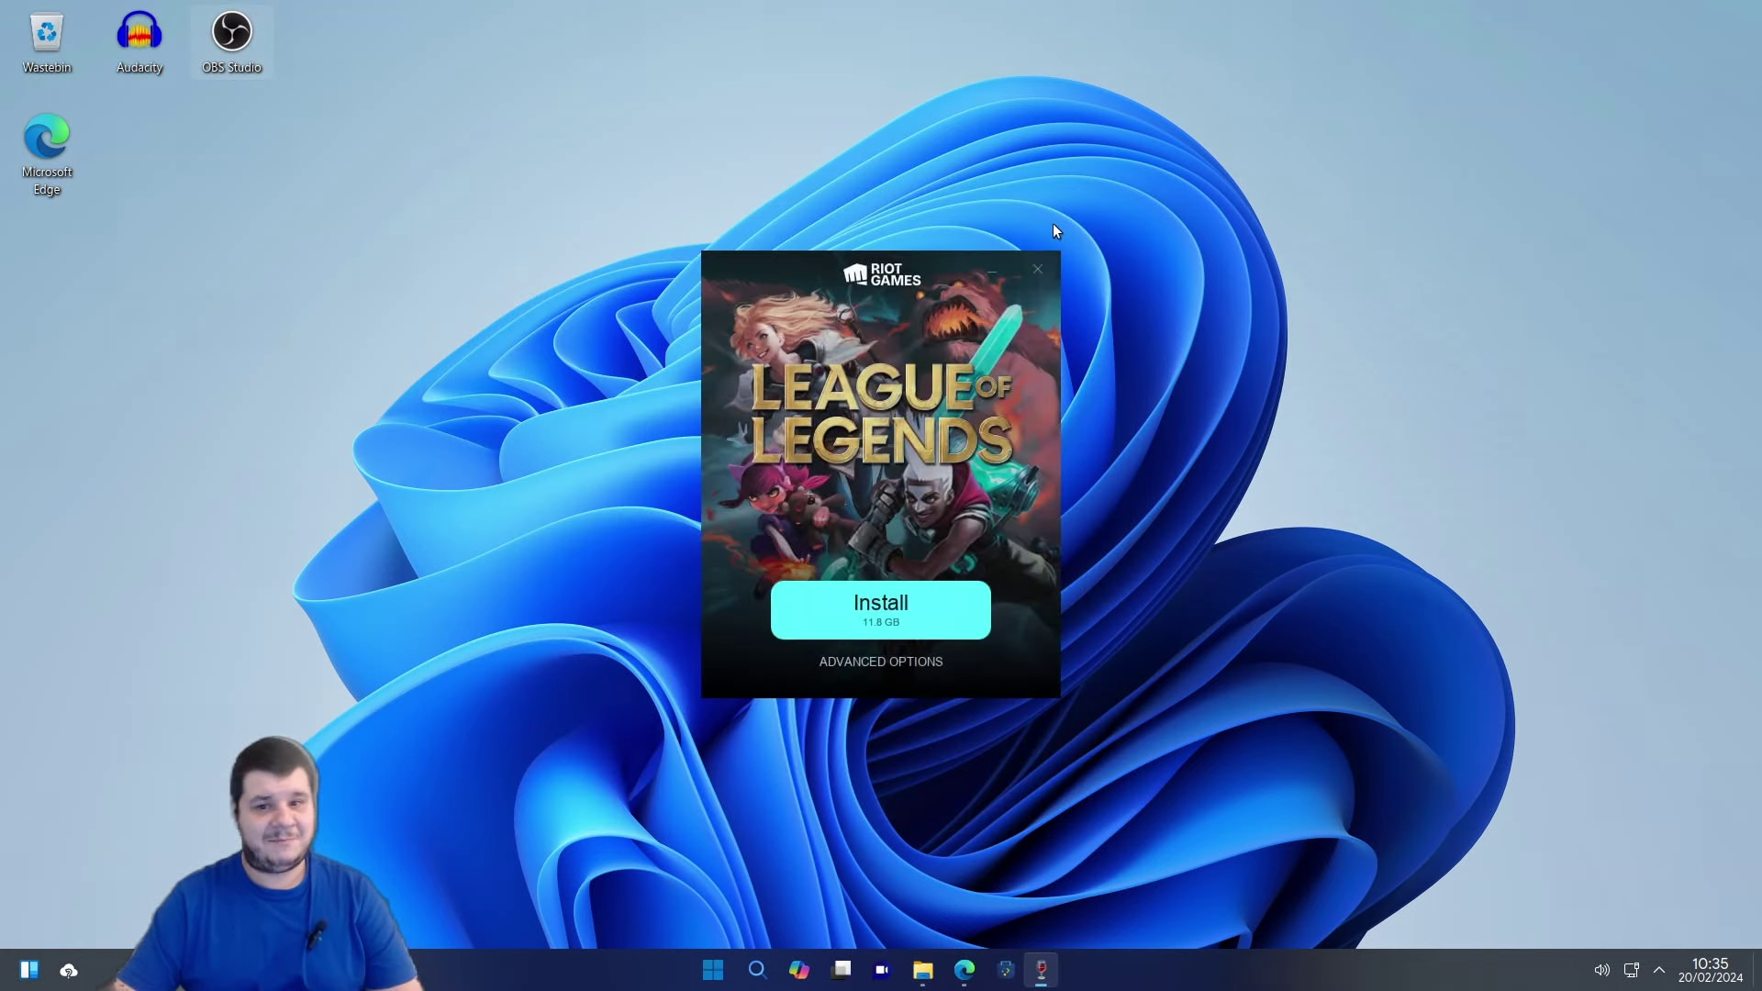
# Start the 11.8 GB League of Legends install from the Riot Games setup window.
pyautogui.click(918, 612)
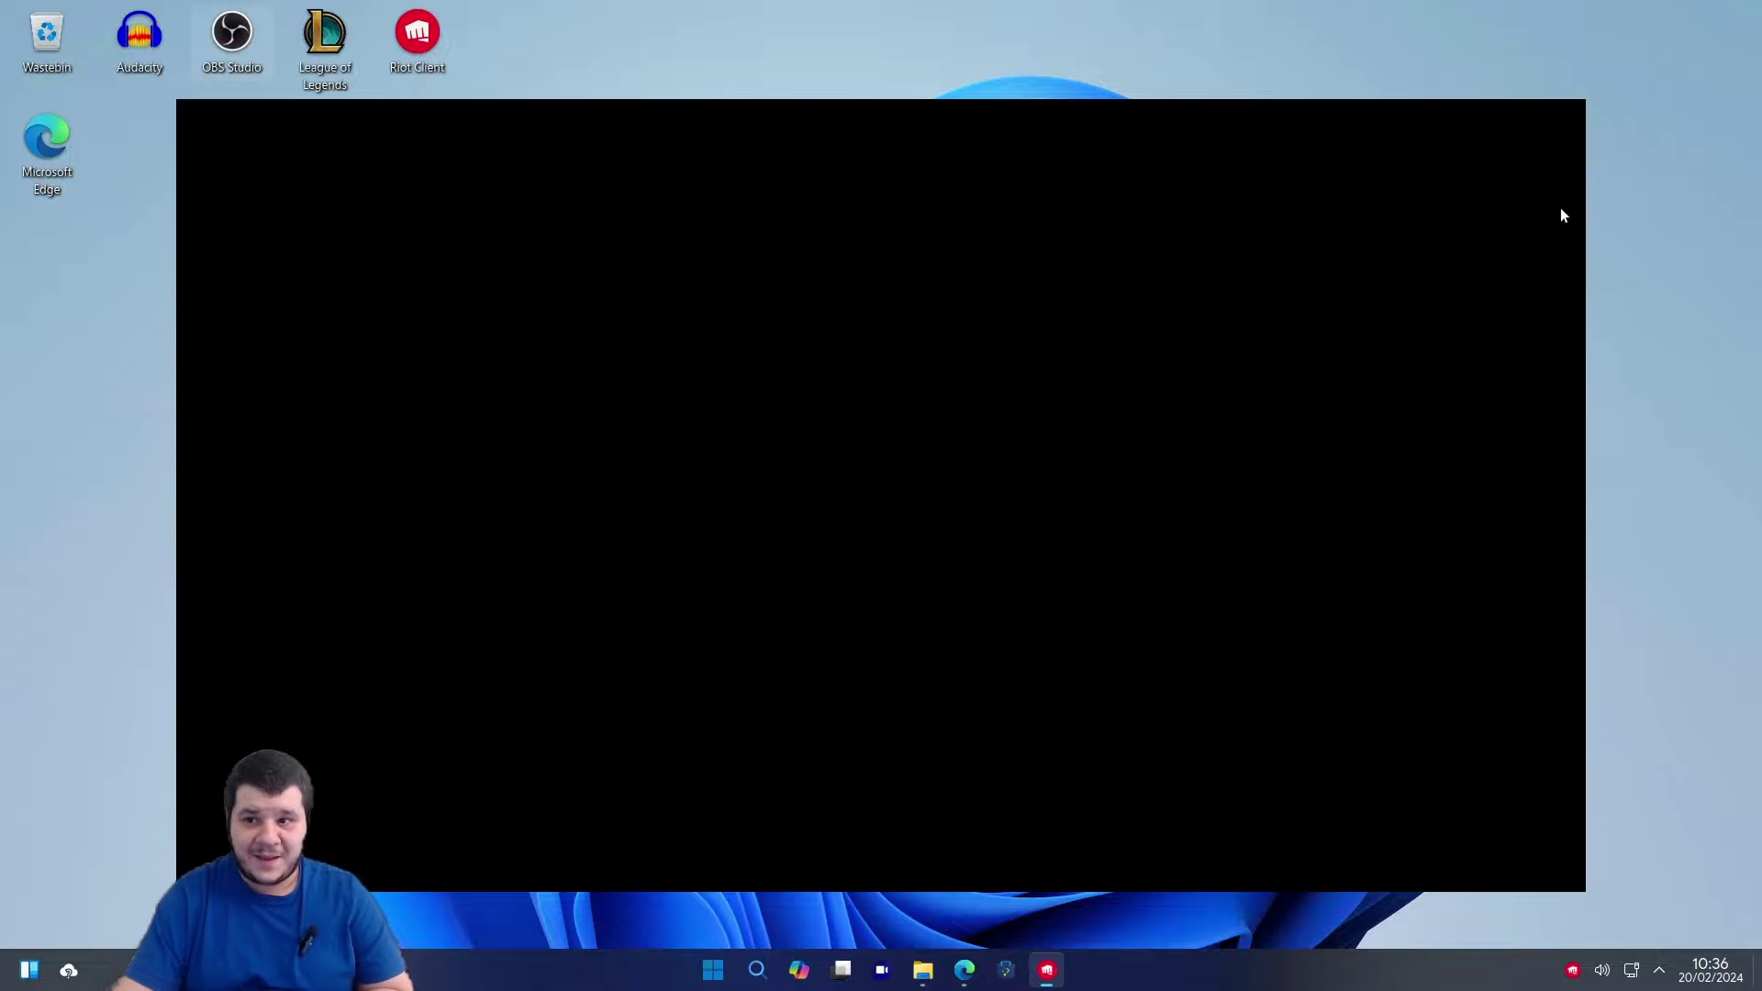
pyautogui.click(1572, 115)
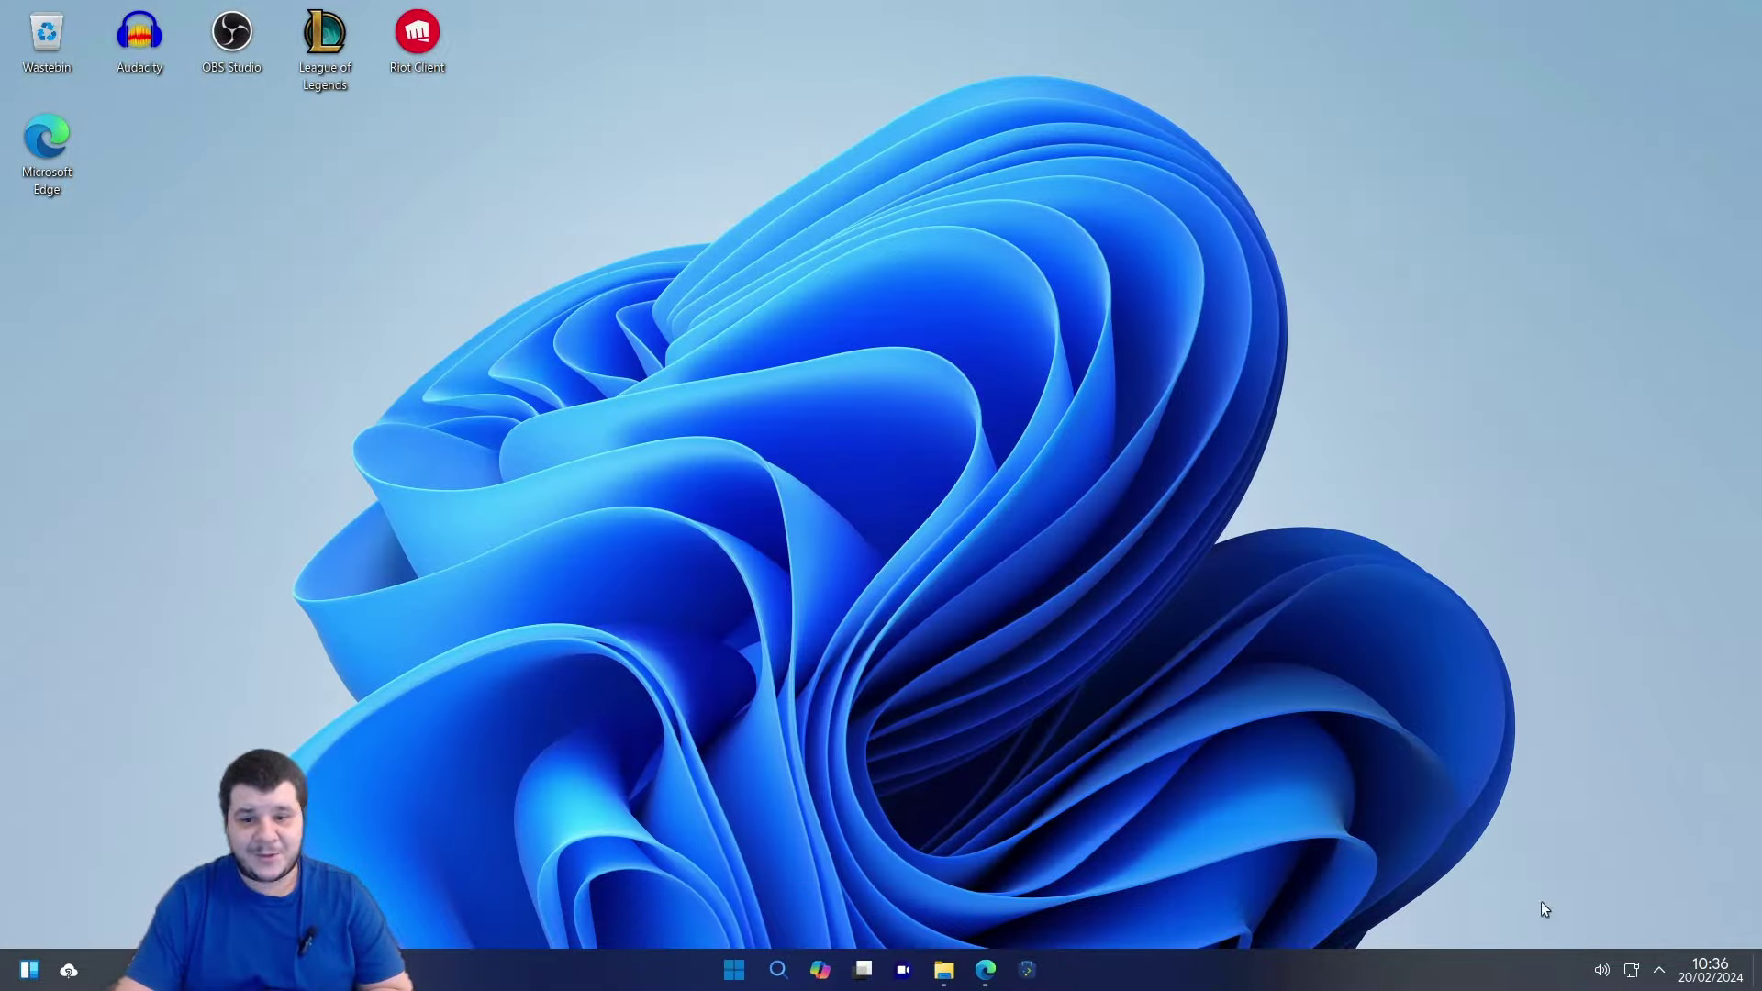
pyautogui.doubleClick(325, 48)
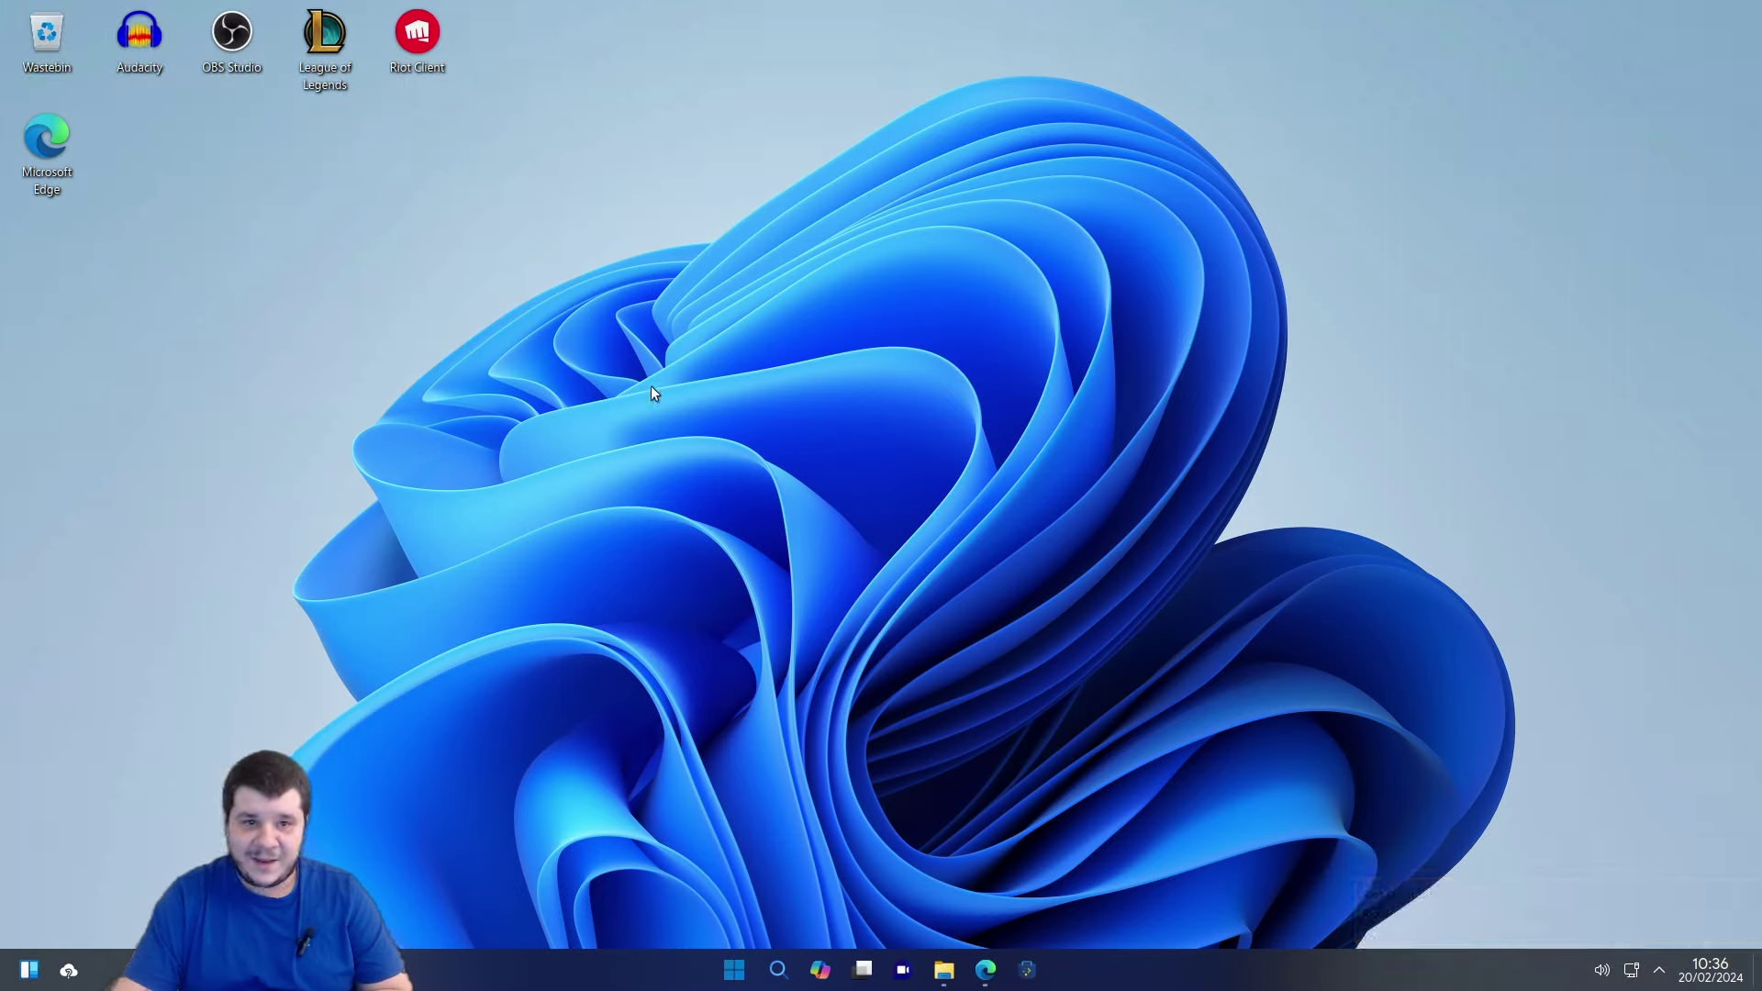
pyautogui.doubleClick(326, 46)
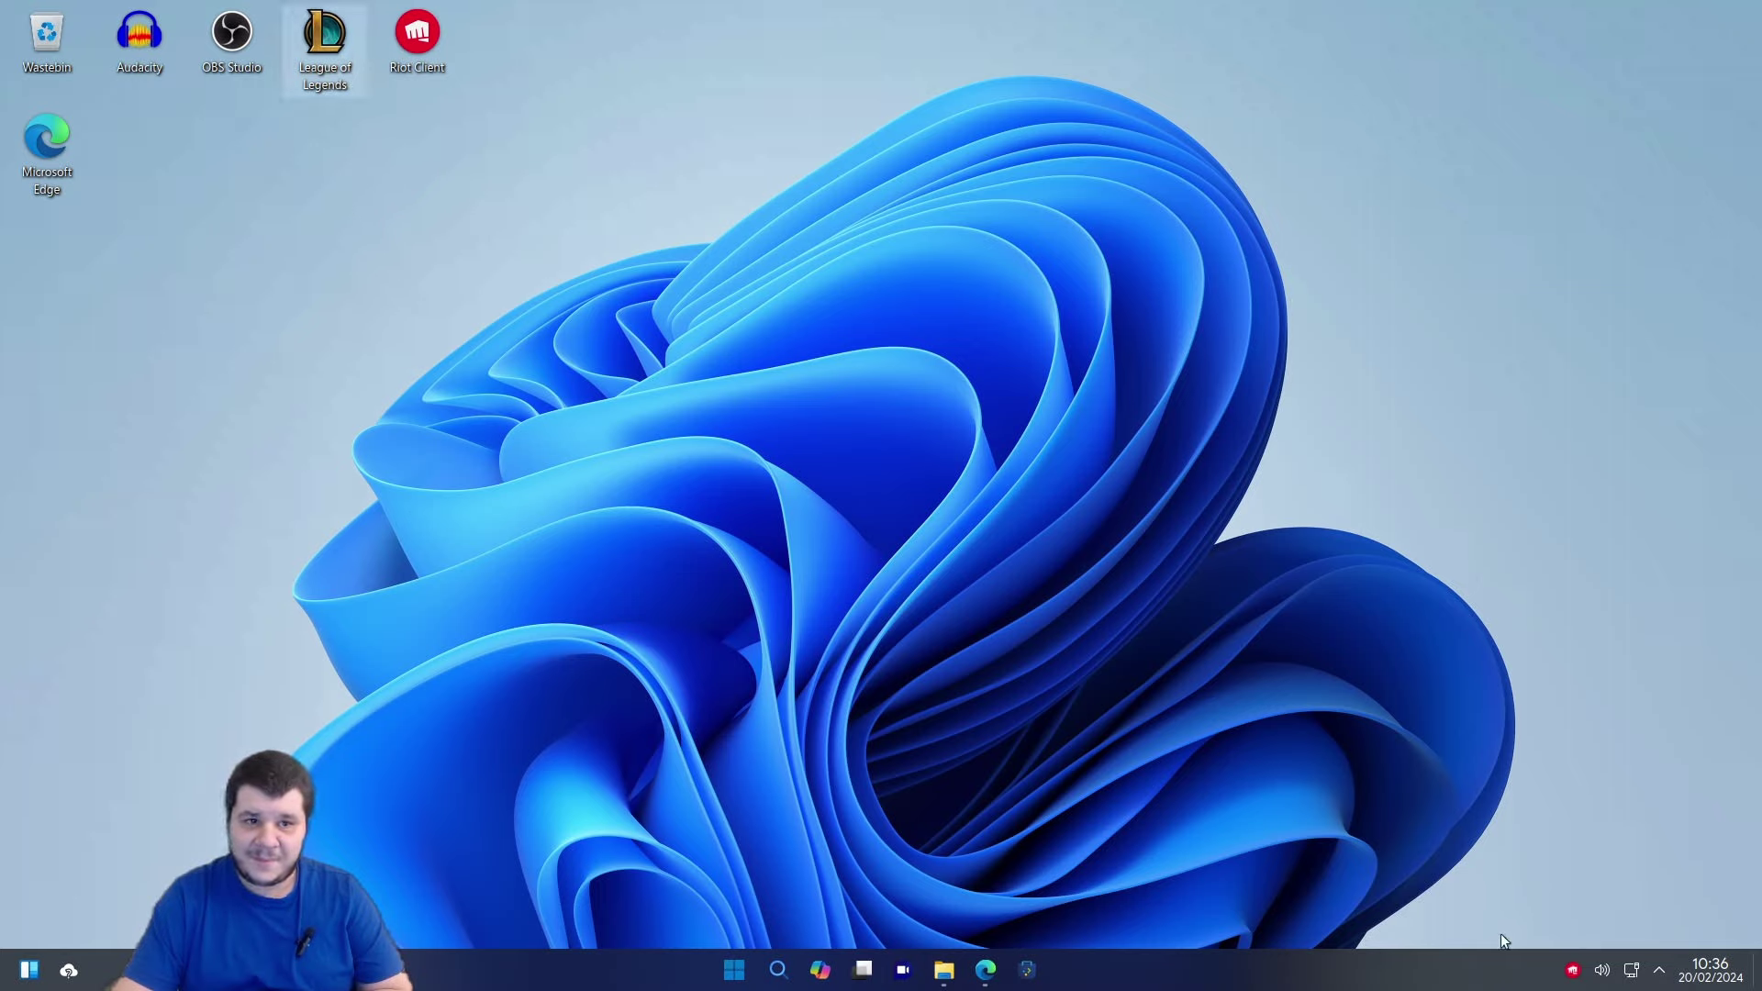
pyautogui.rightClick(1571, 973)
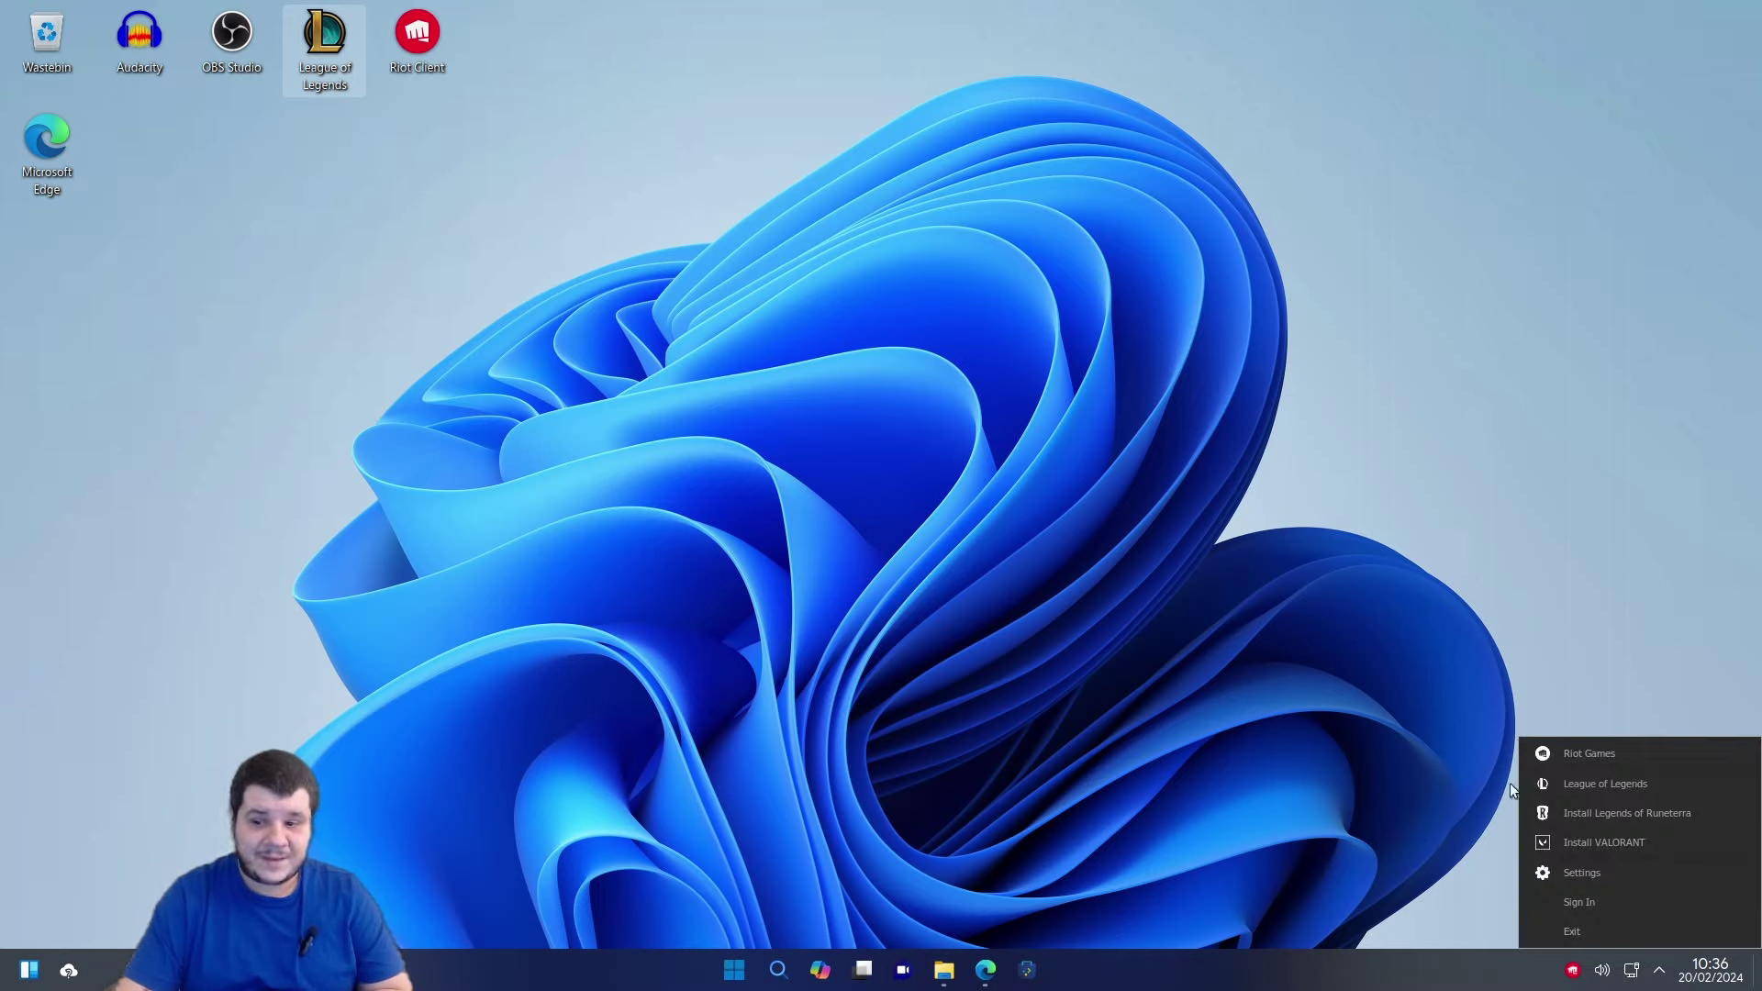
pyautogui.click(1579, 793)
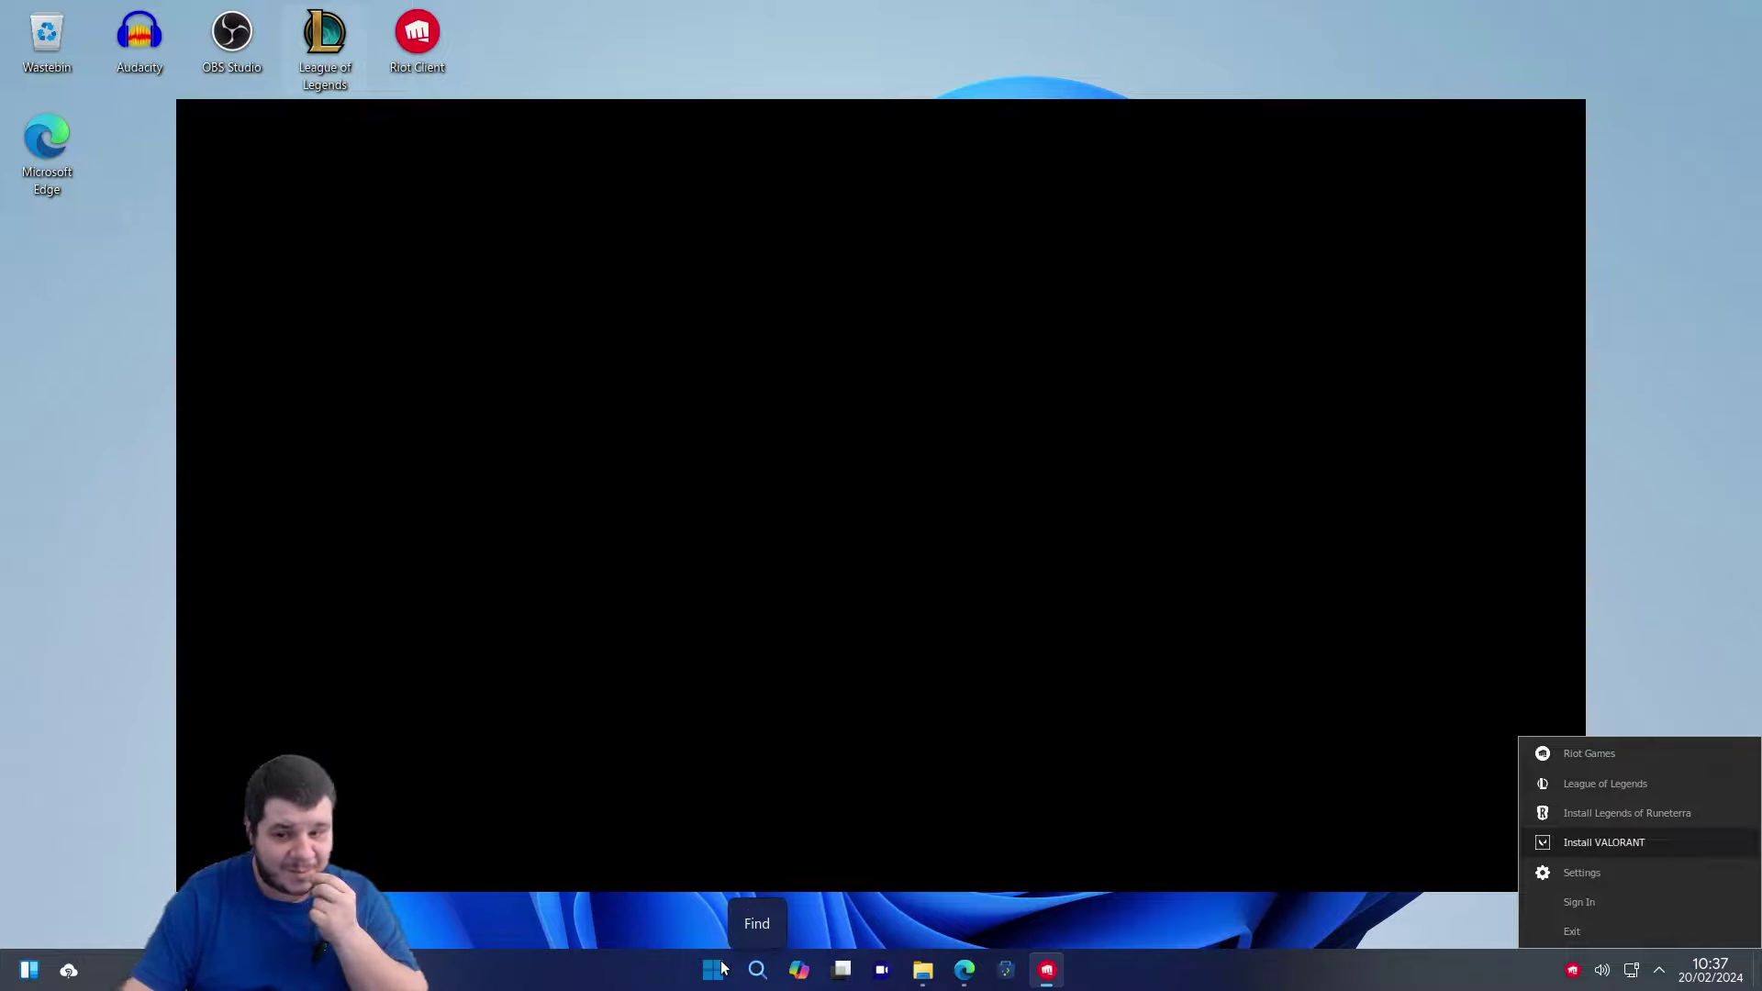
pyautogui.click(1299, 927)
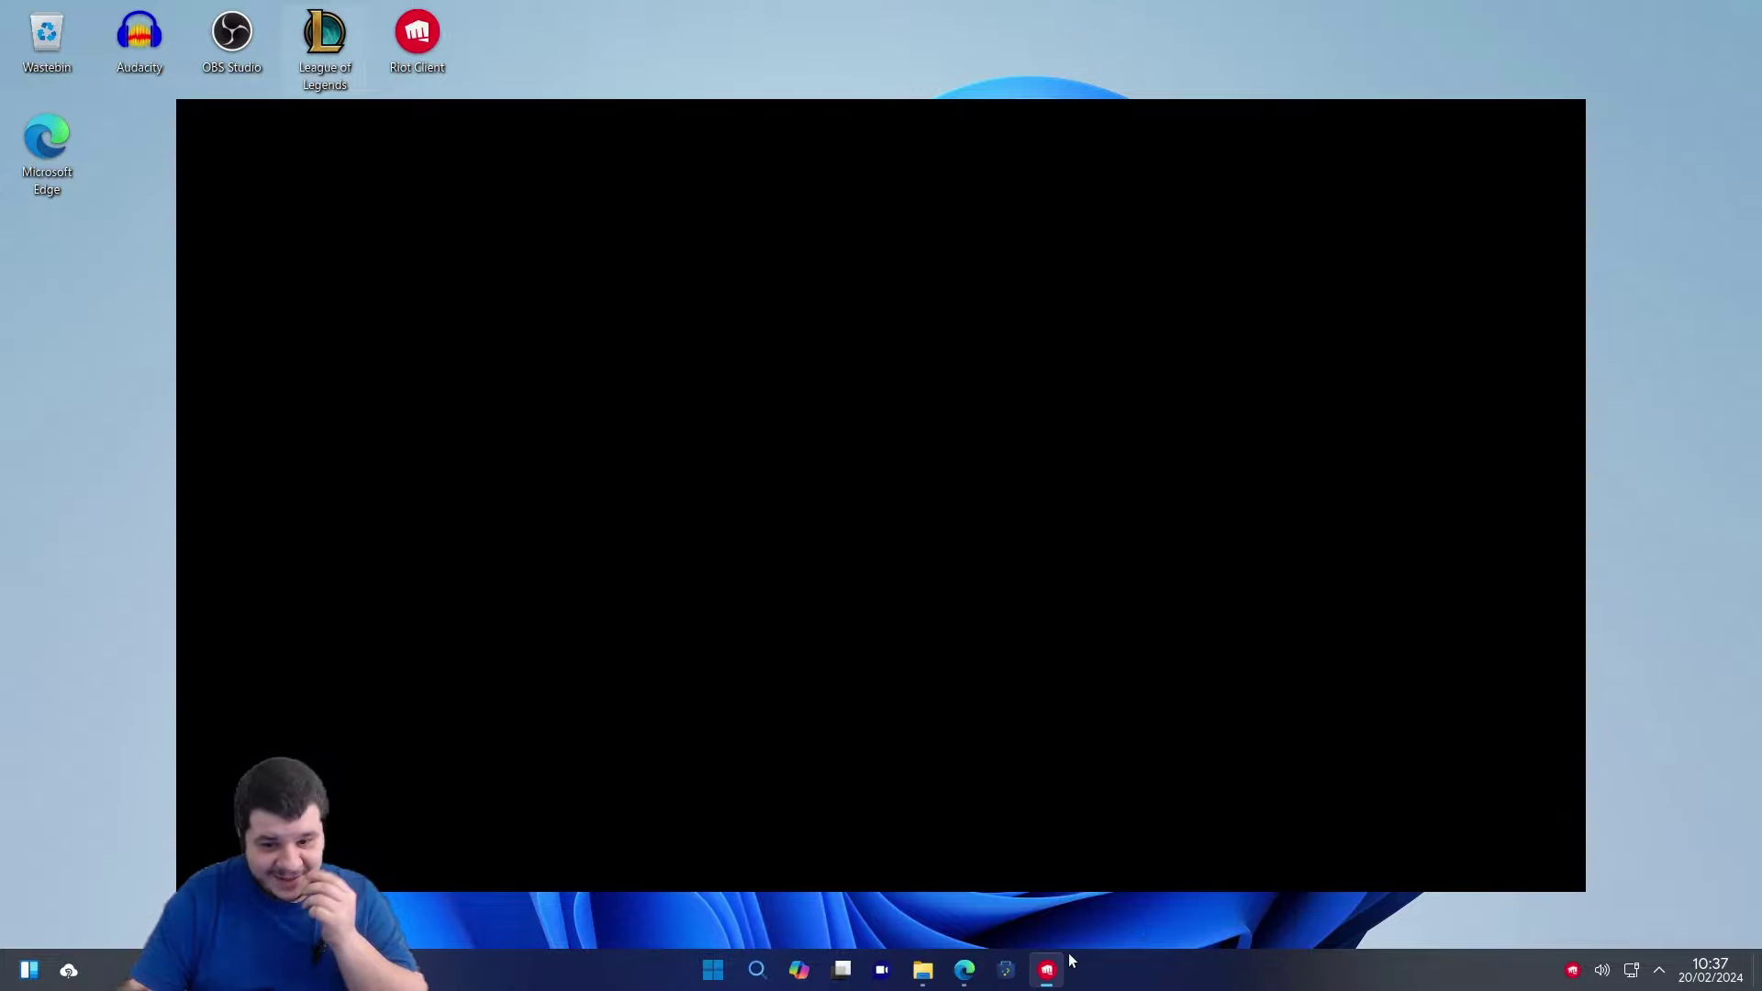
pyautogui.moveTo(1067, 960)
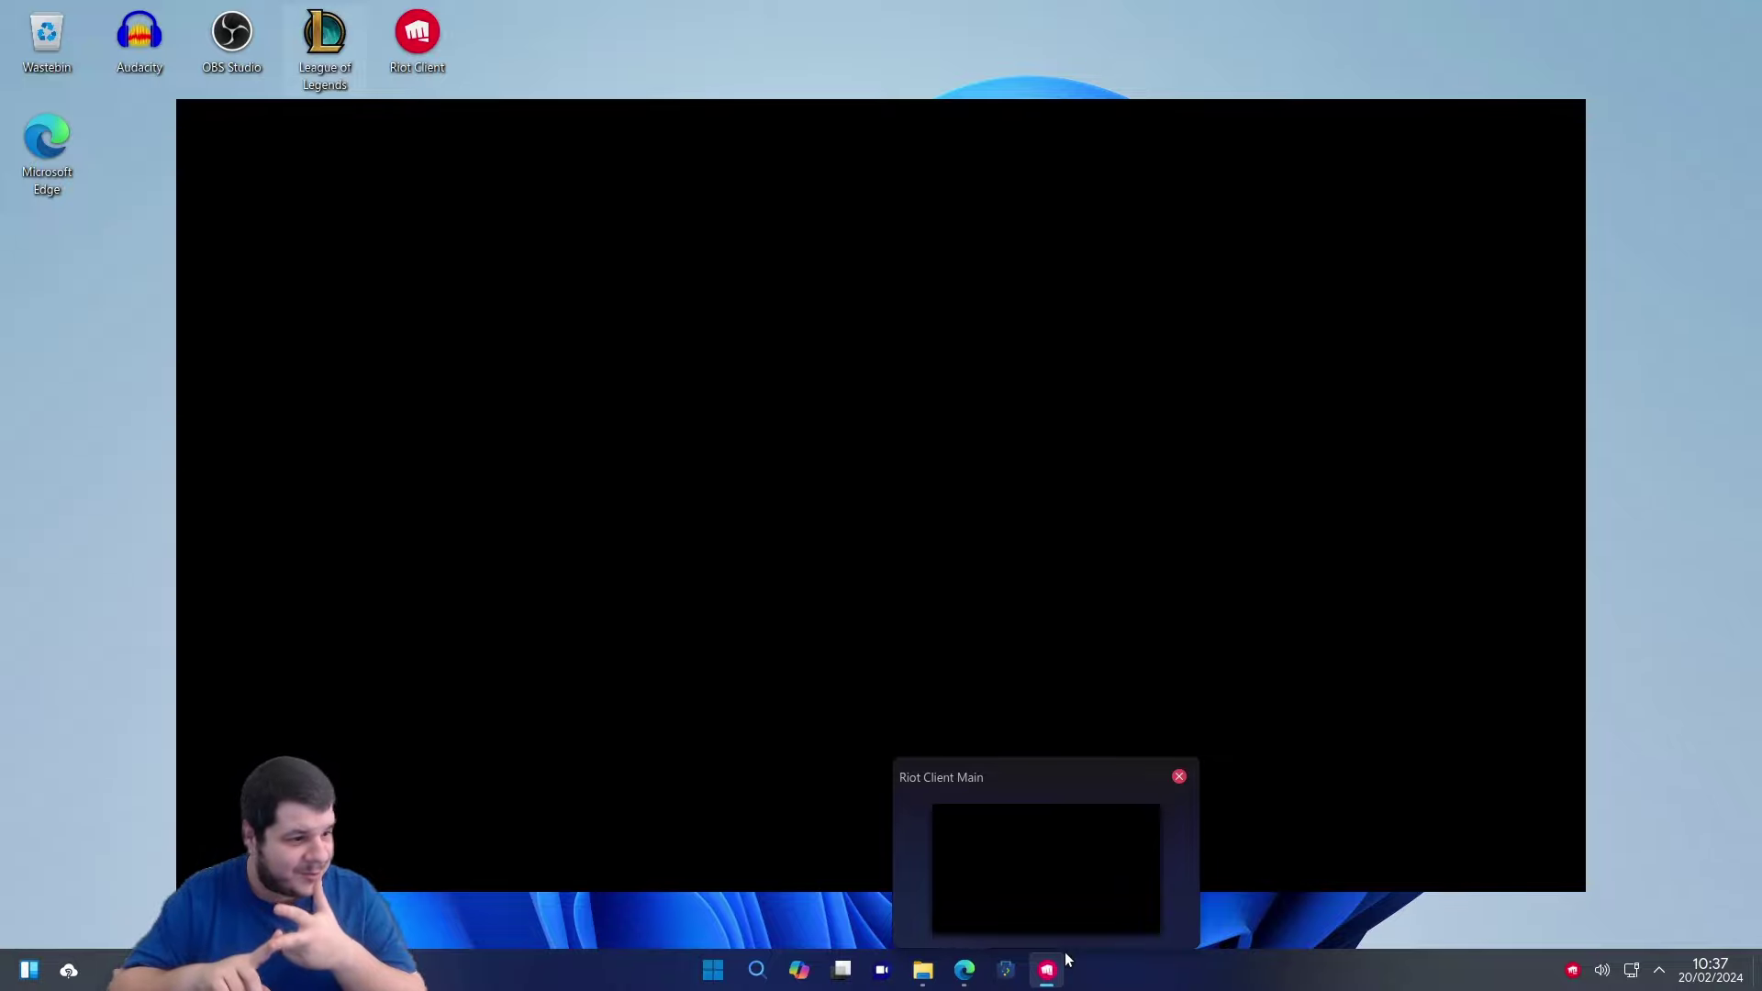
pyautogui.click(1570, 117)
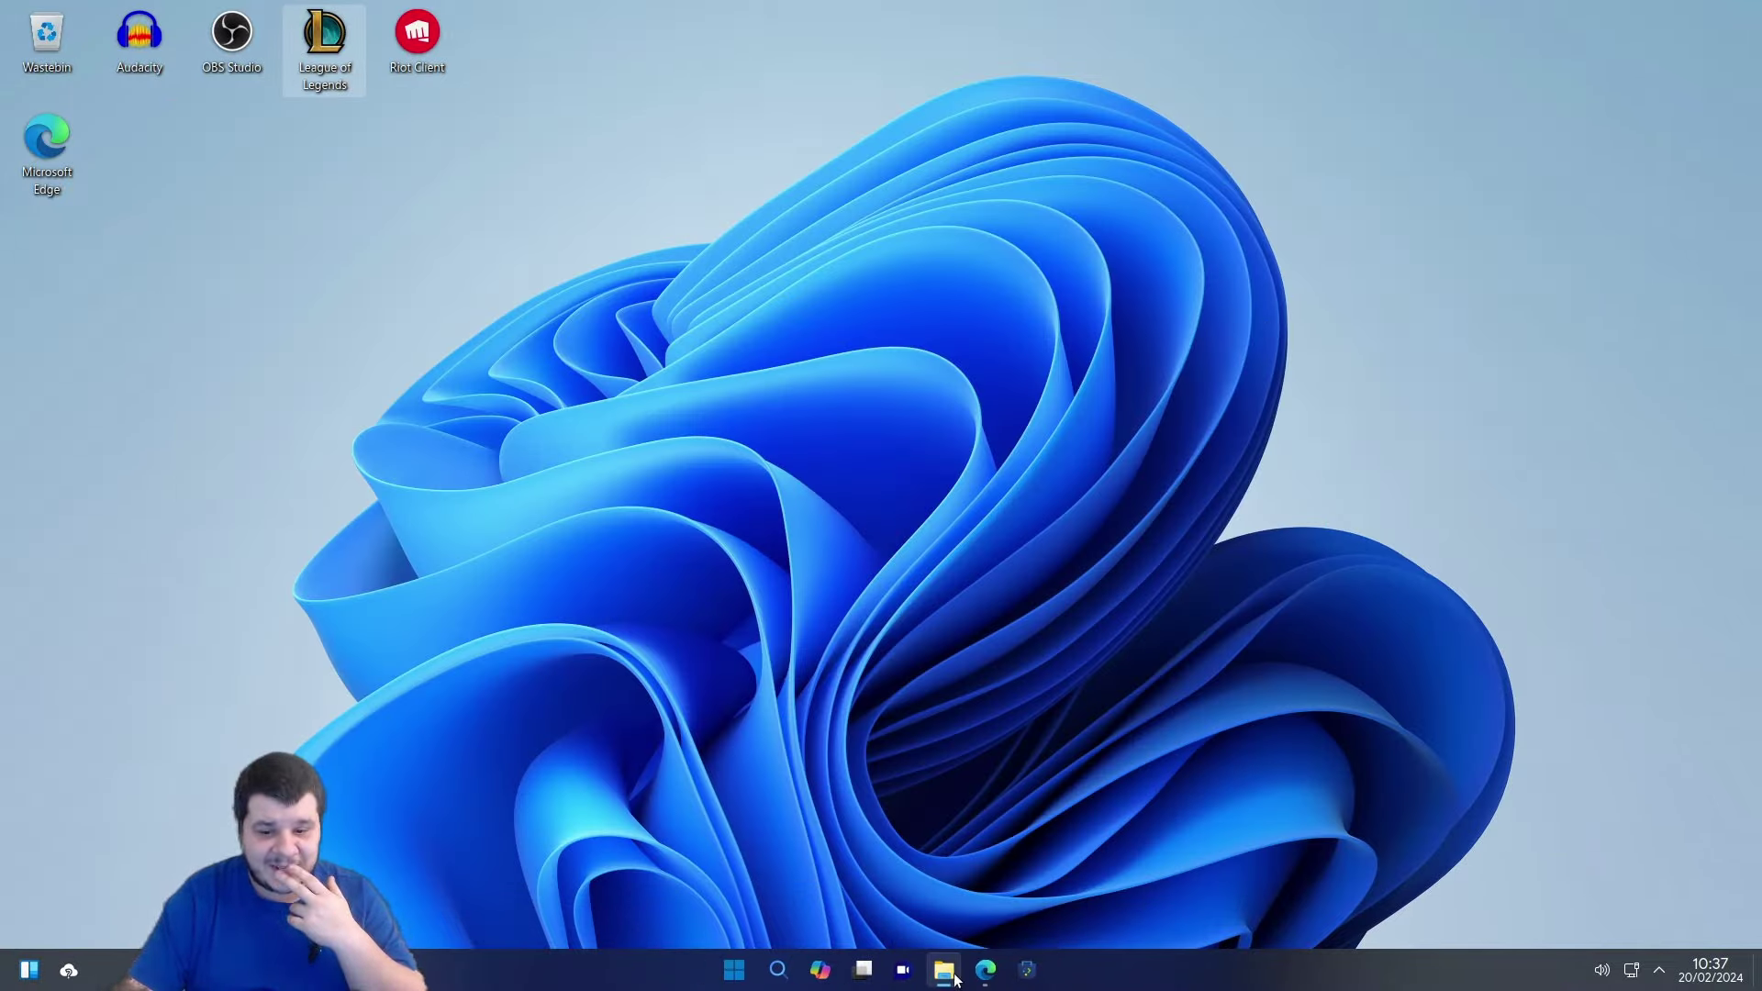
# Bring up Edge and search 'download eve online' from the address bar.
pyautogui.click(988, 971)
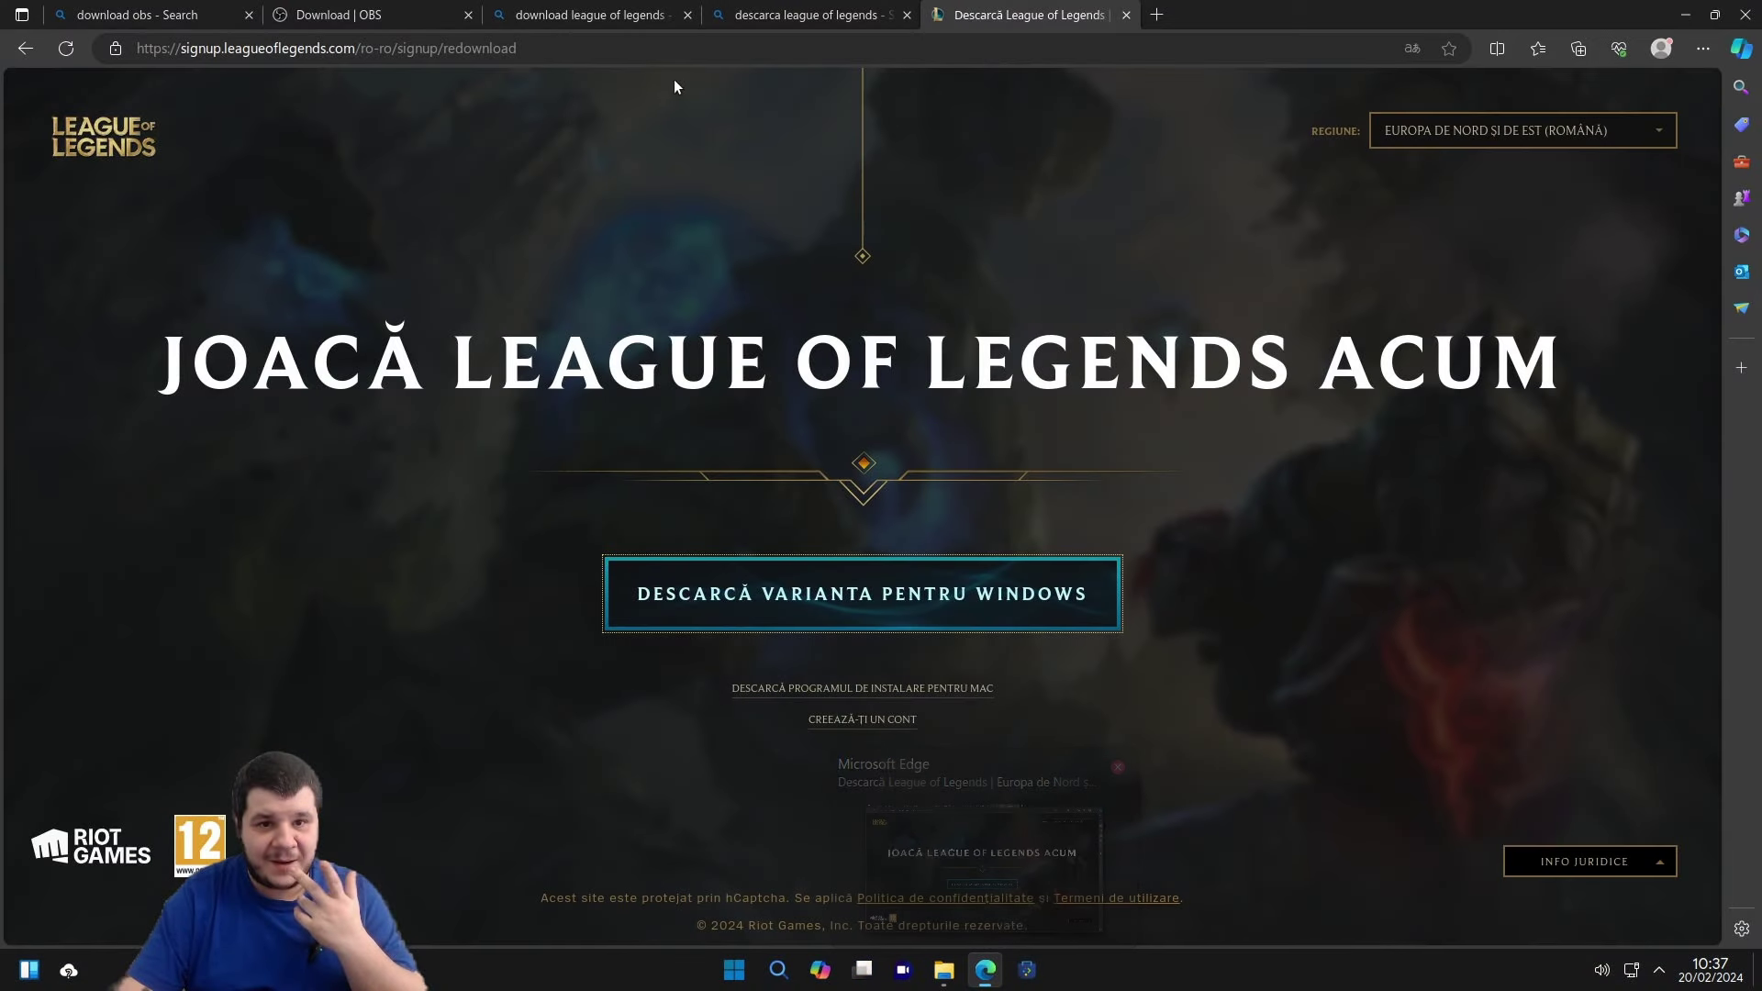
pyautogui.click(661, 57)
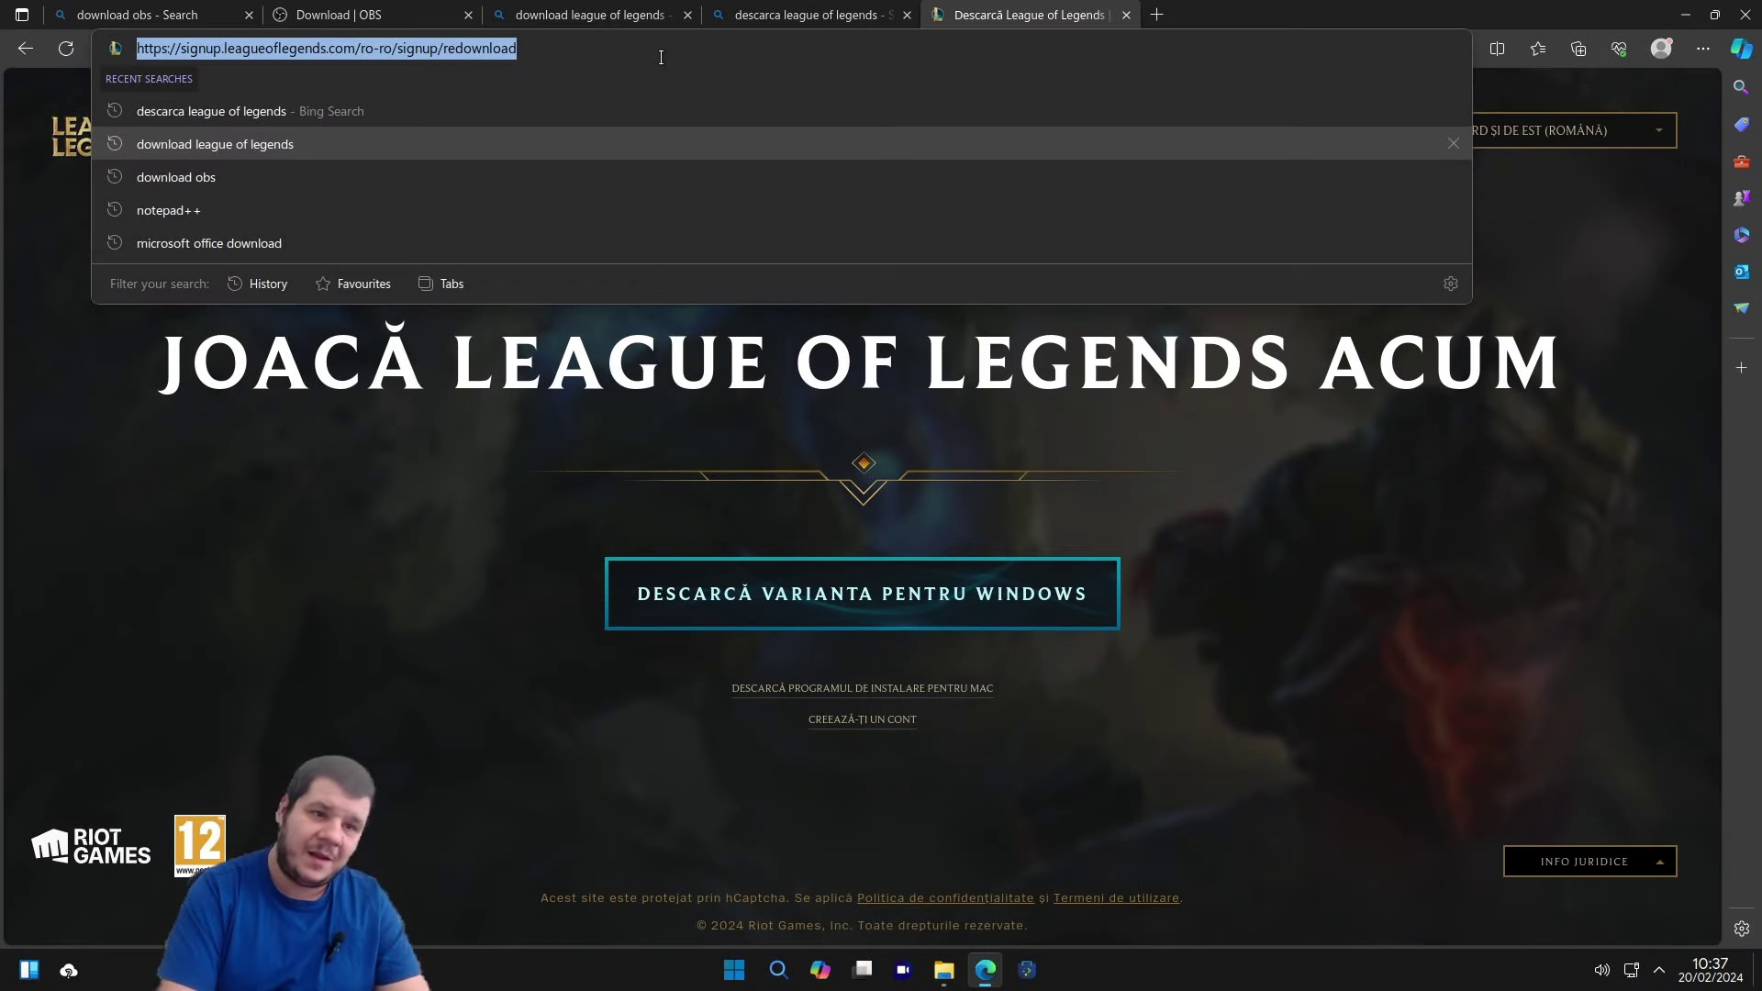
pyautogui.write('download eve online')
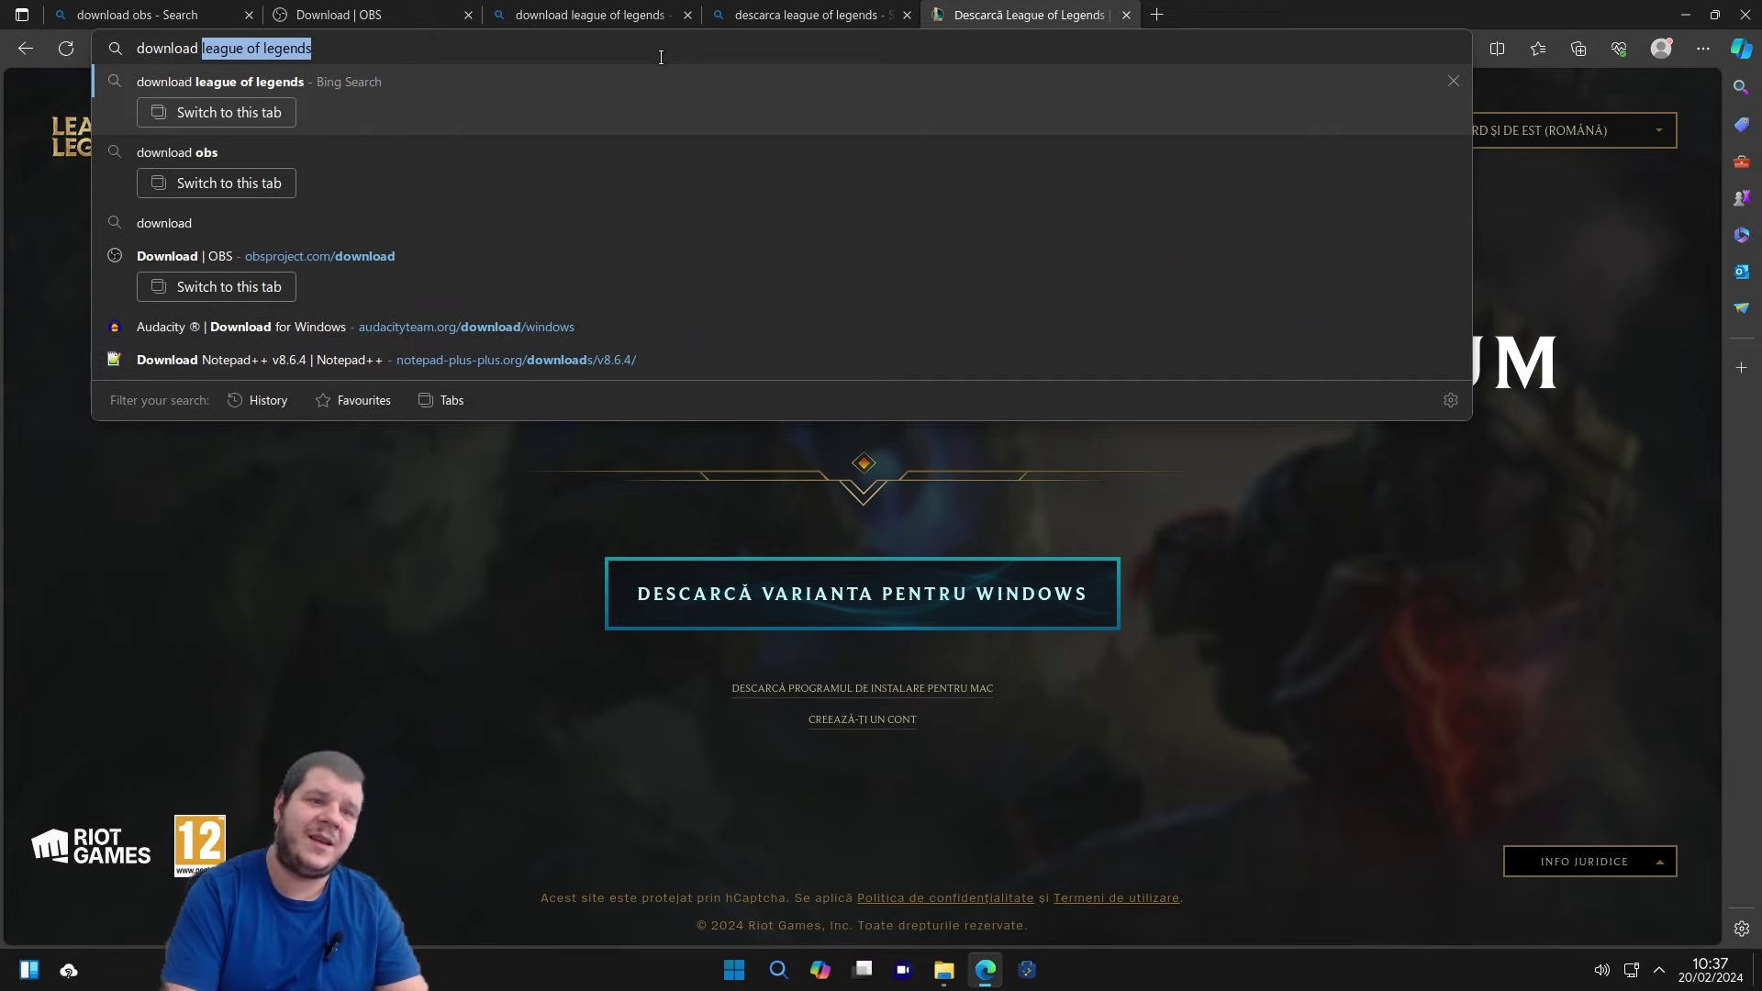
pyautogui.press('Return')
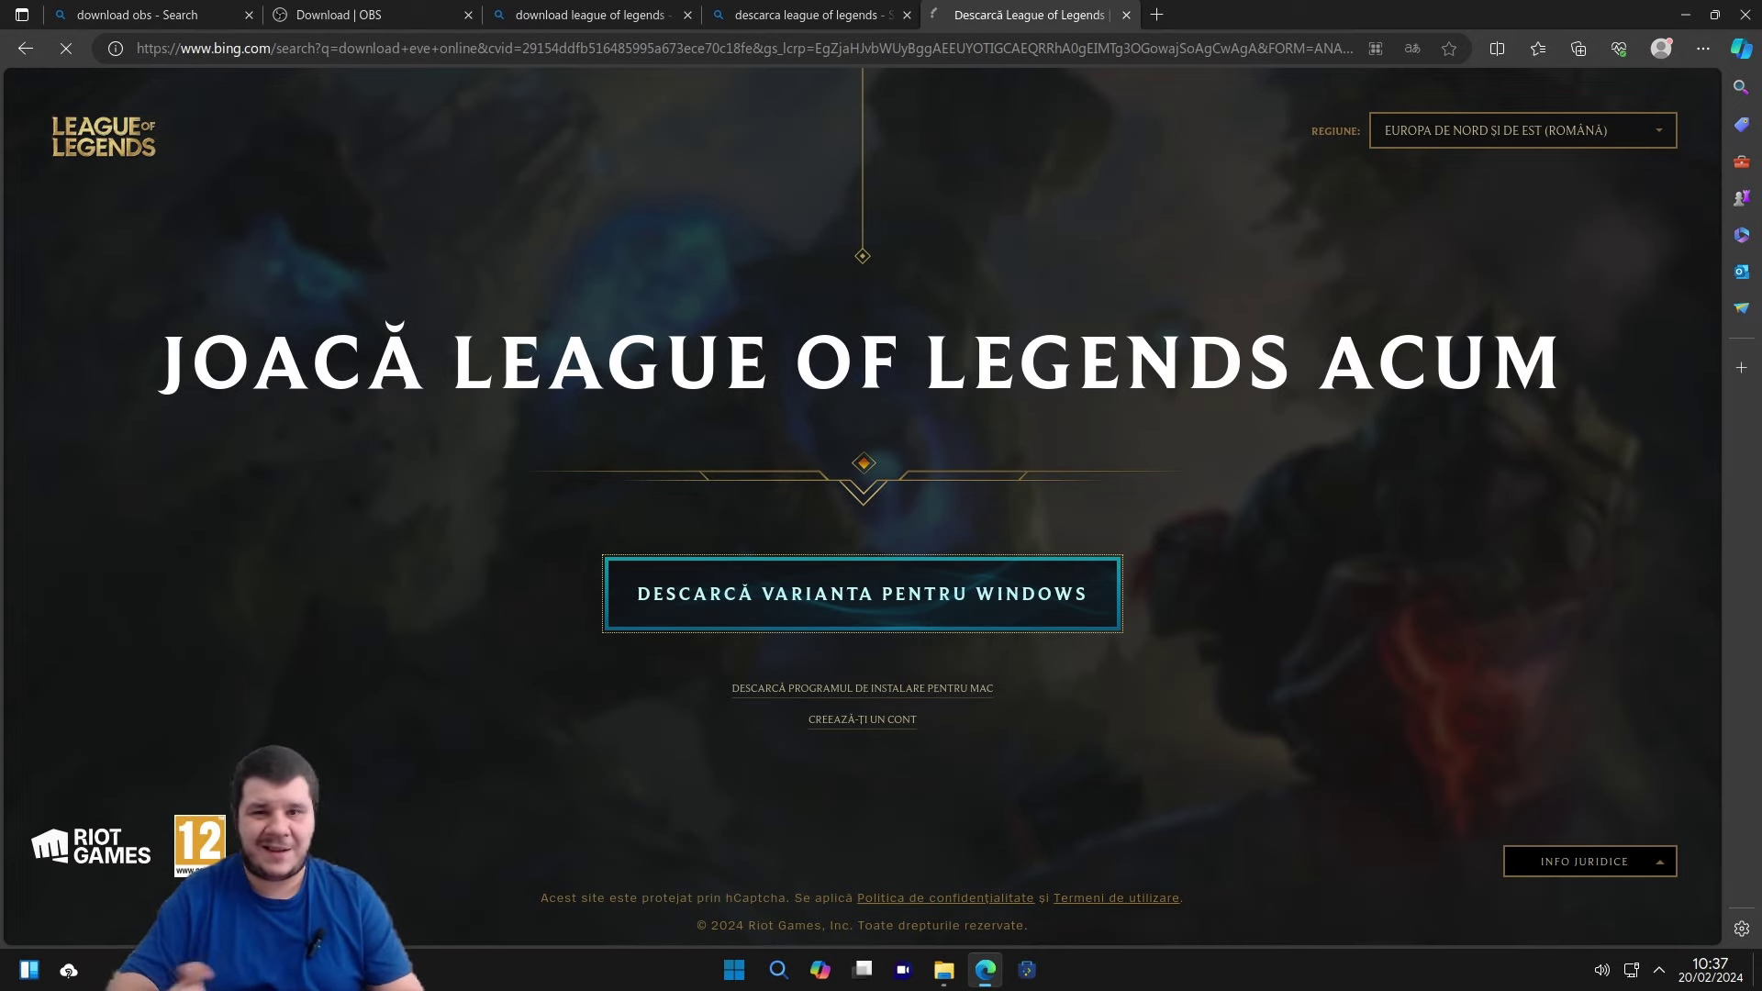
# In the League of Legends tab, replace the search words to begin a 'download discord' search.
pyautogui.click(794, 14)
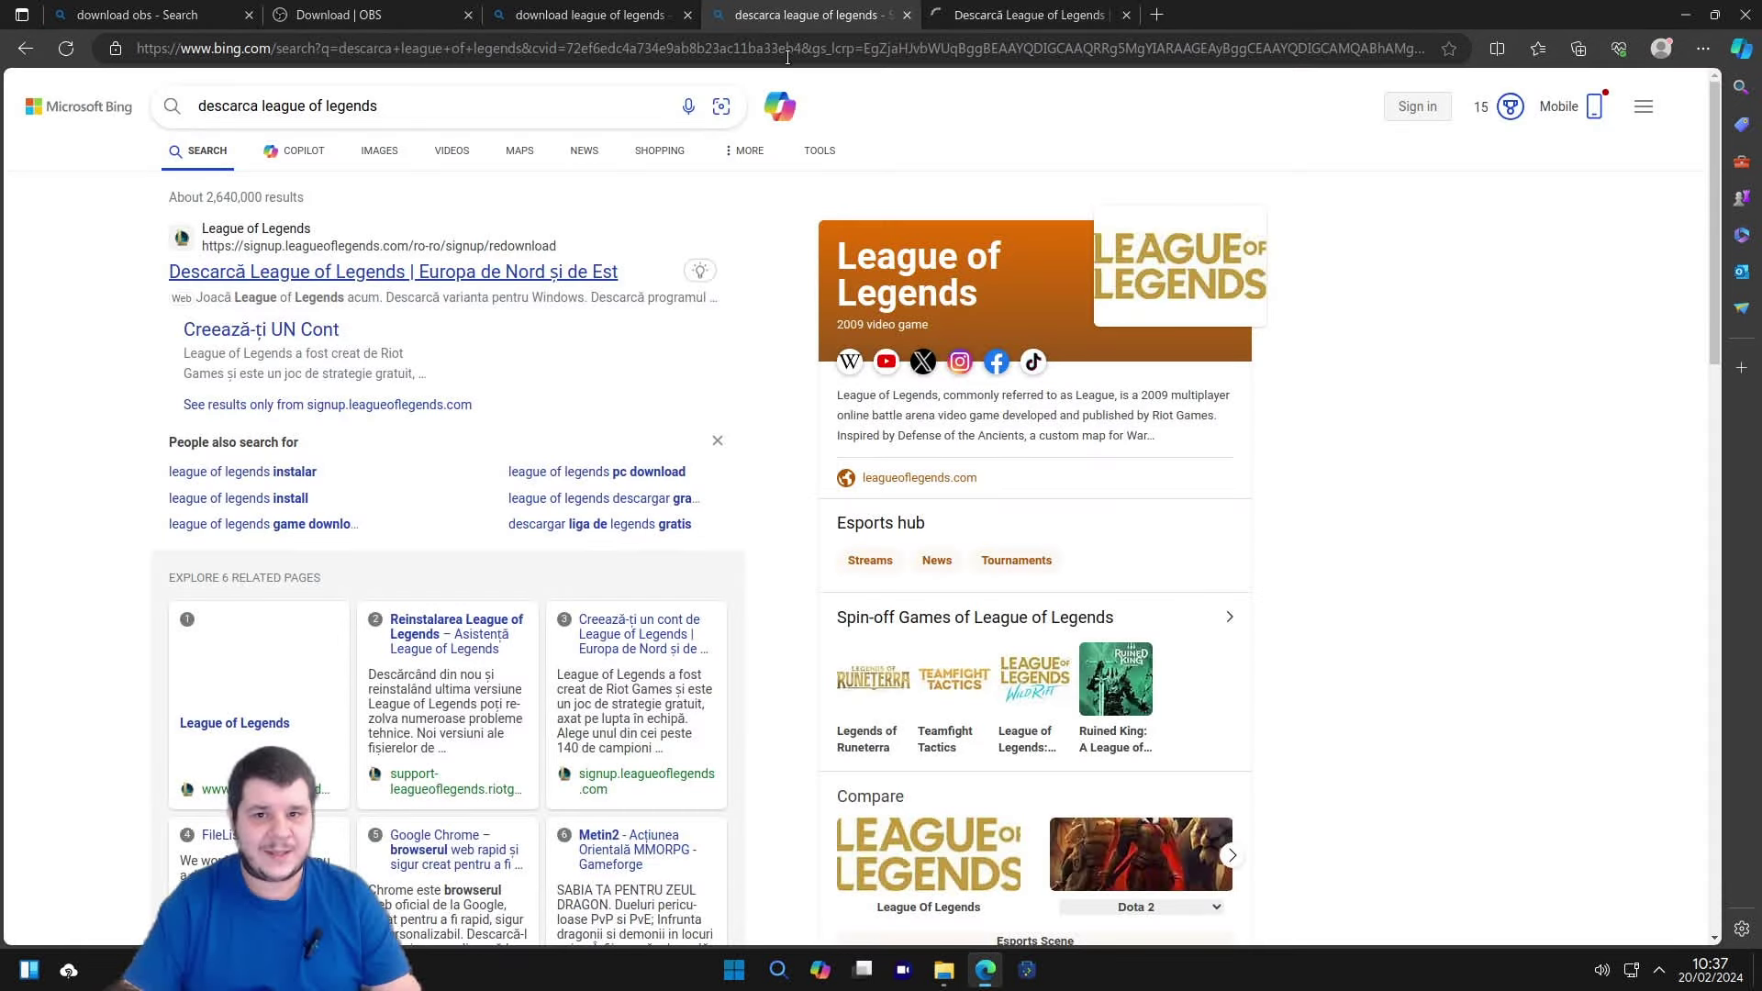
pyautogui.moveTo(264, 102); pyautogui.dragTo(470, 103)
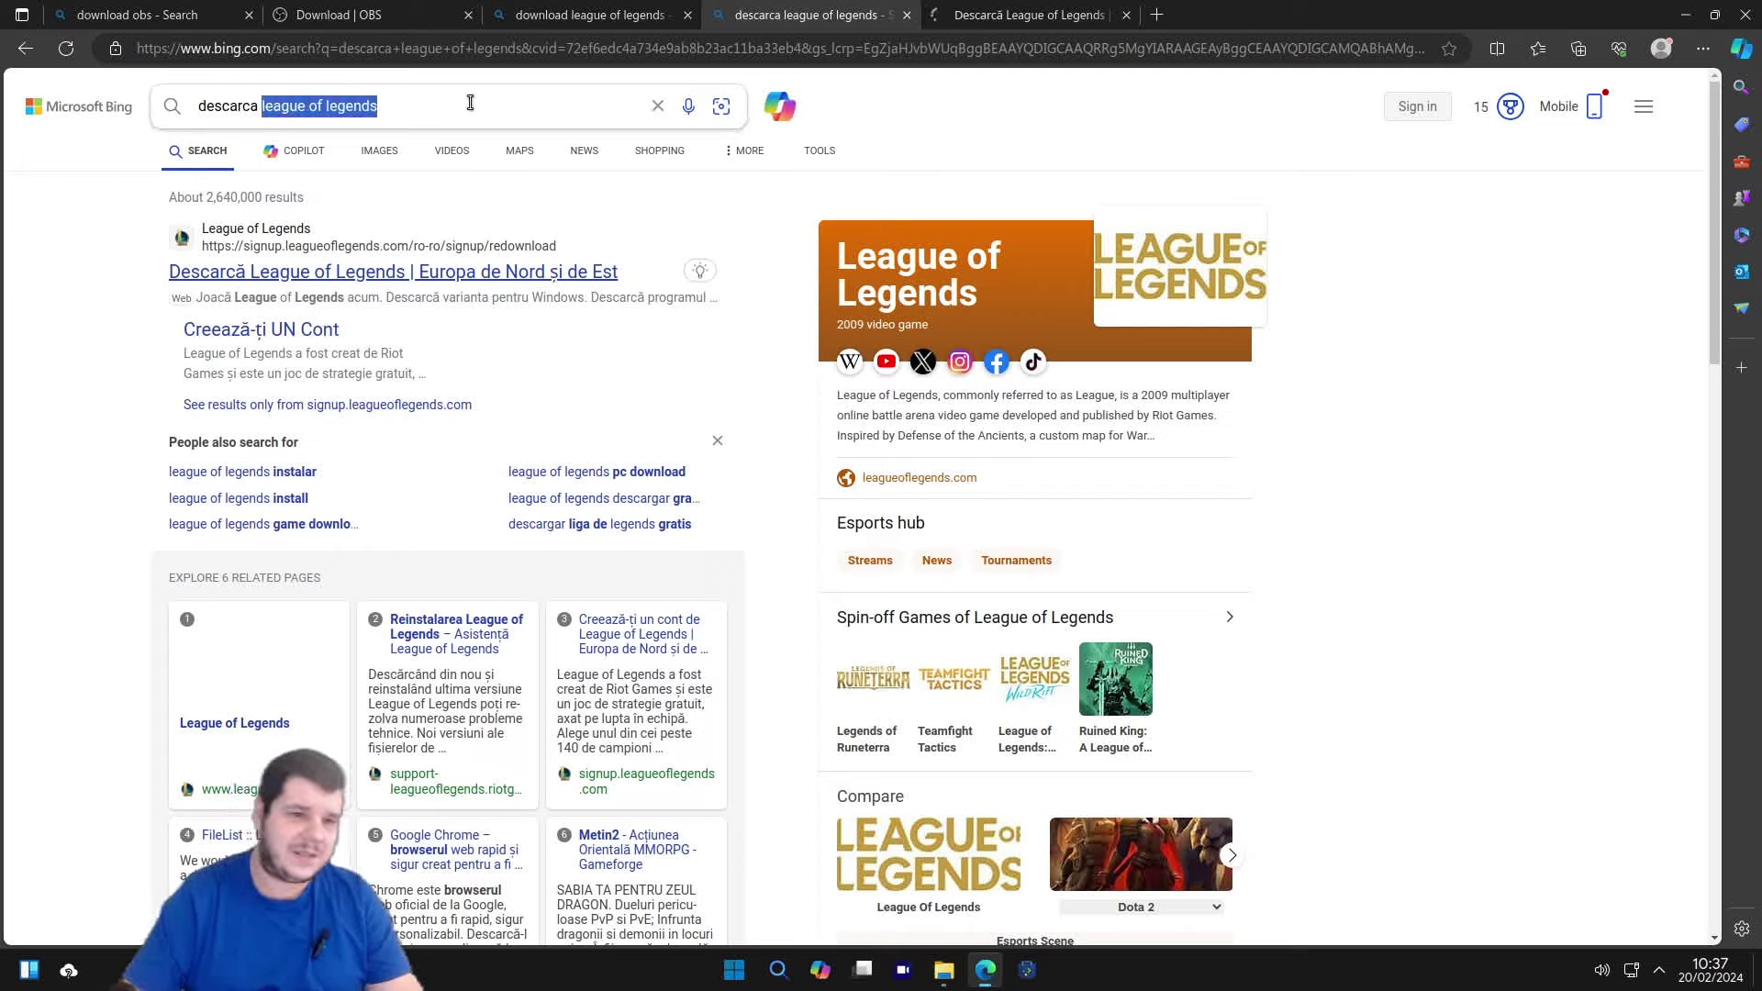
pyautogui.press('BackSpace')
pyautogui.press('BackSpace')
pyautogui.press('BackSpace')
pyautogui.press('BackSpace')
pyautogui.press('BackSpace')
pyautogui.press('BackSpace')
pyautogui.press('BackSpace')
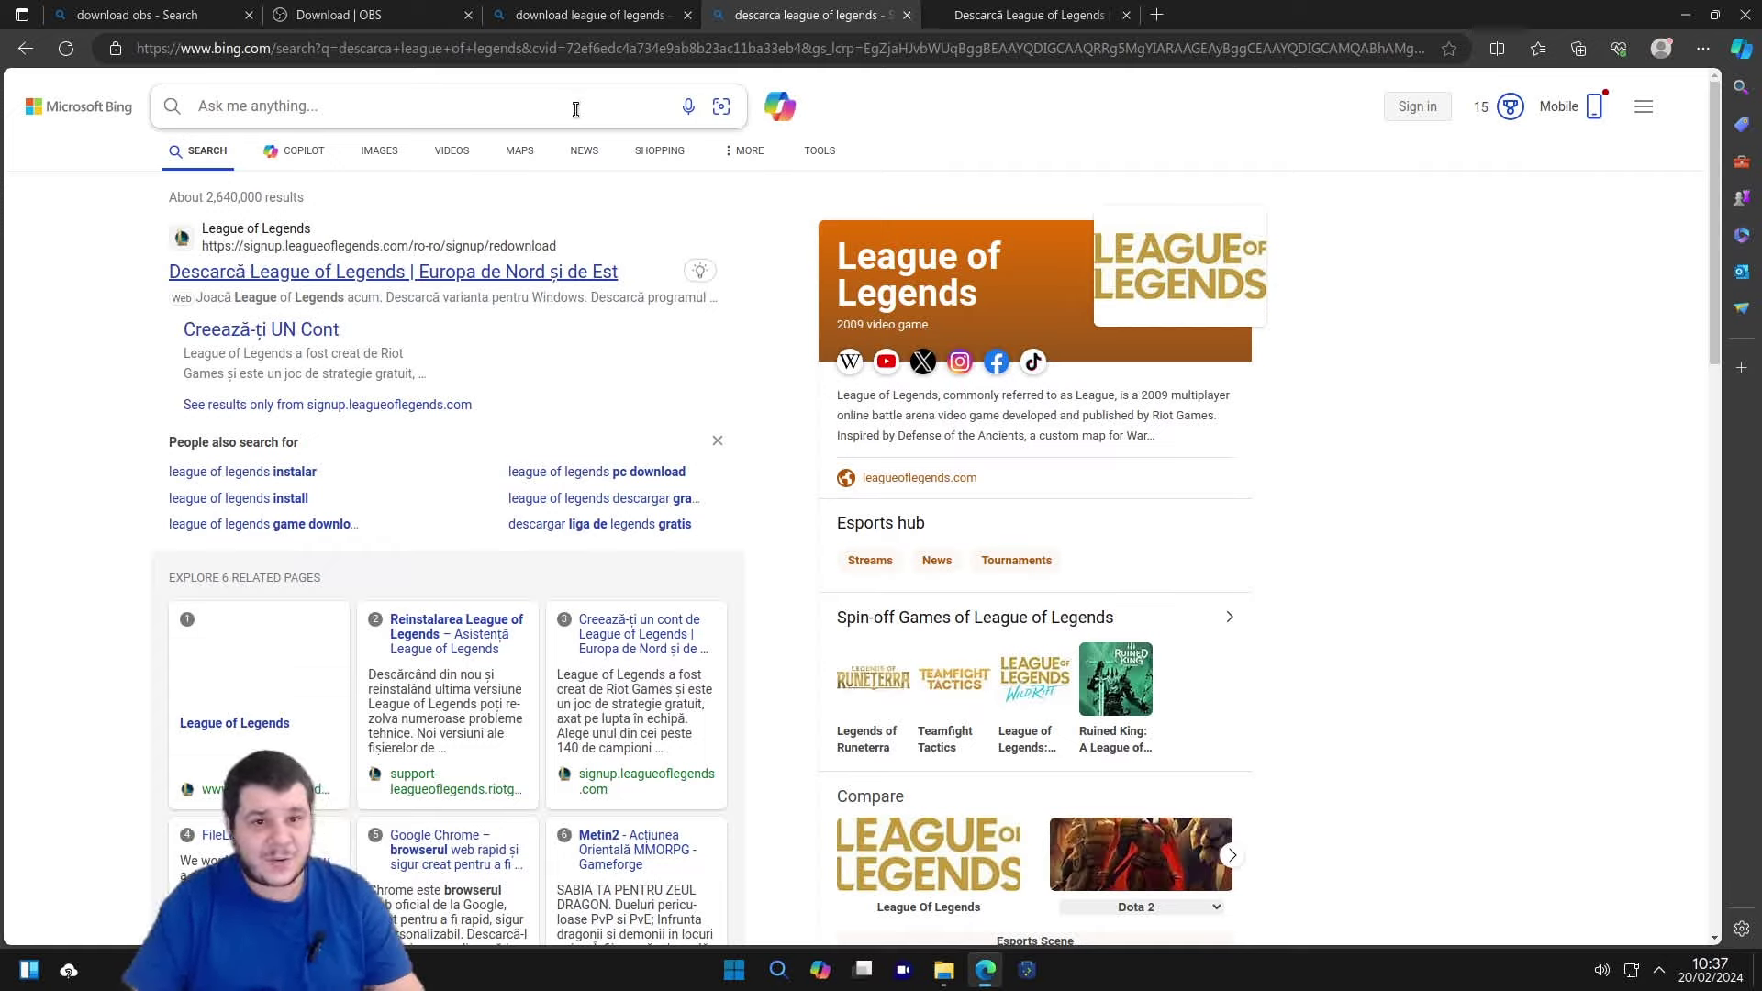
pyautogui.write('download+discord&qs=ds&form=QBRE')
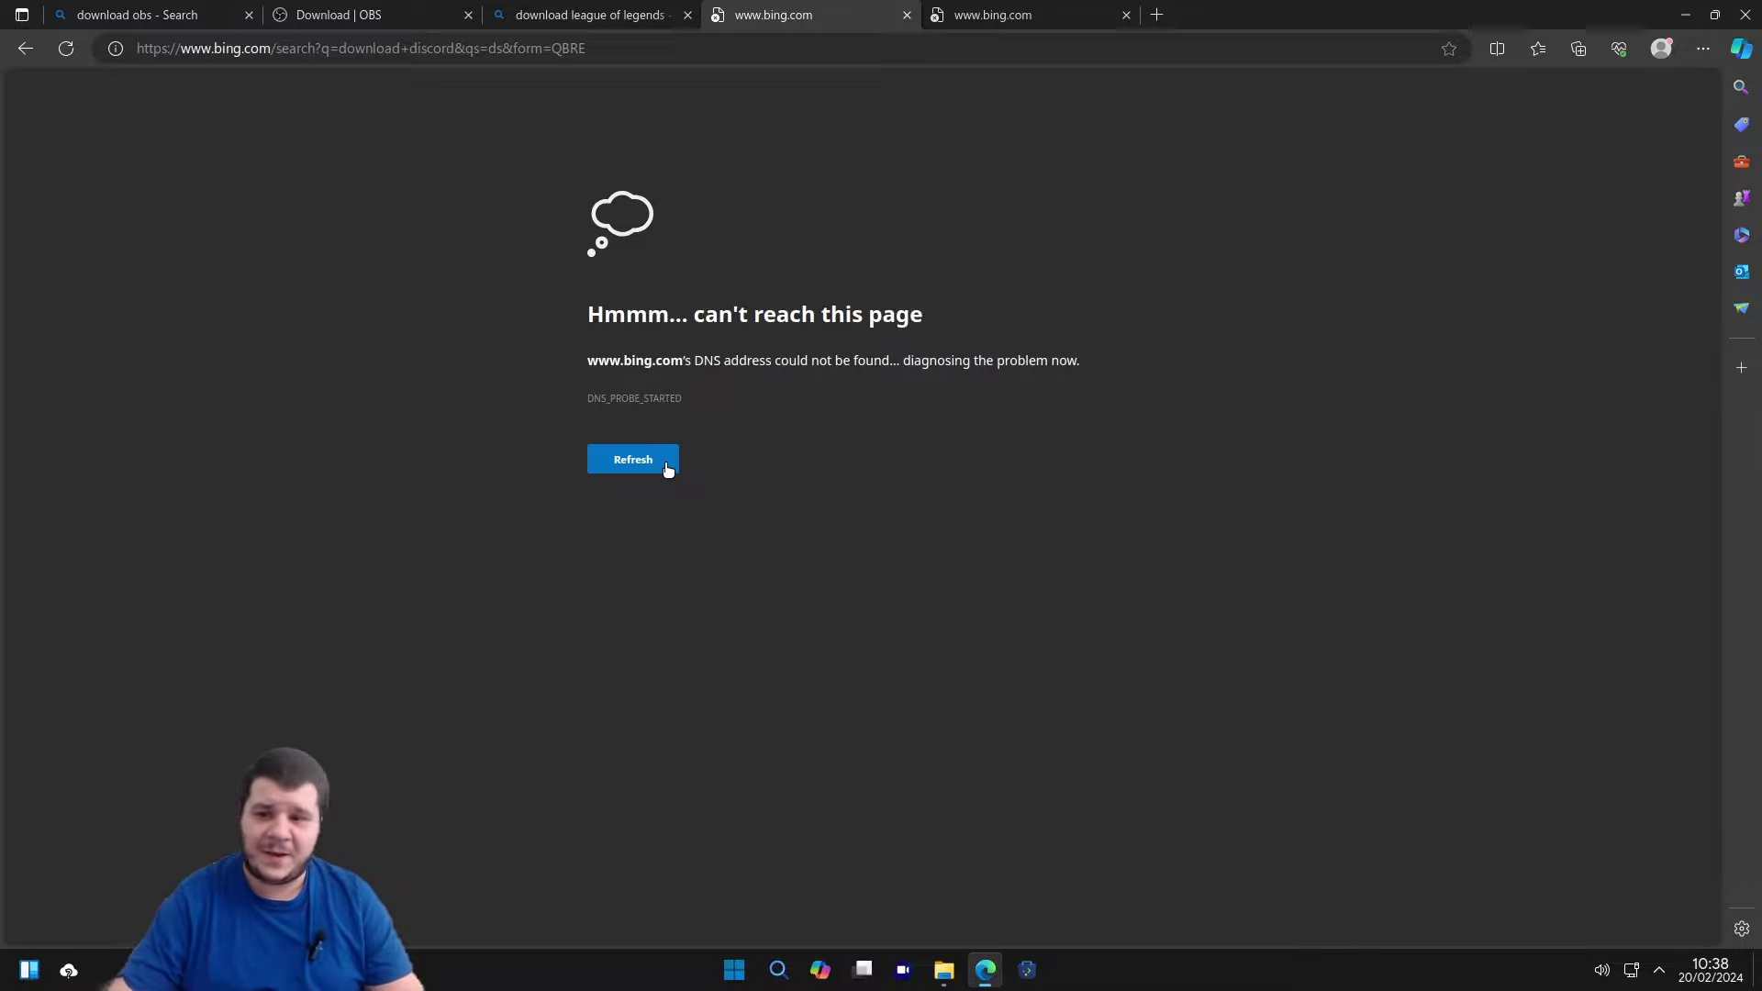
# Reload the Discord search, open discord.com's download page, reject cookies and download DiscordSetup.exe for Windows.
pyautogui.click(667, 469)
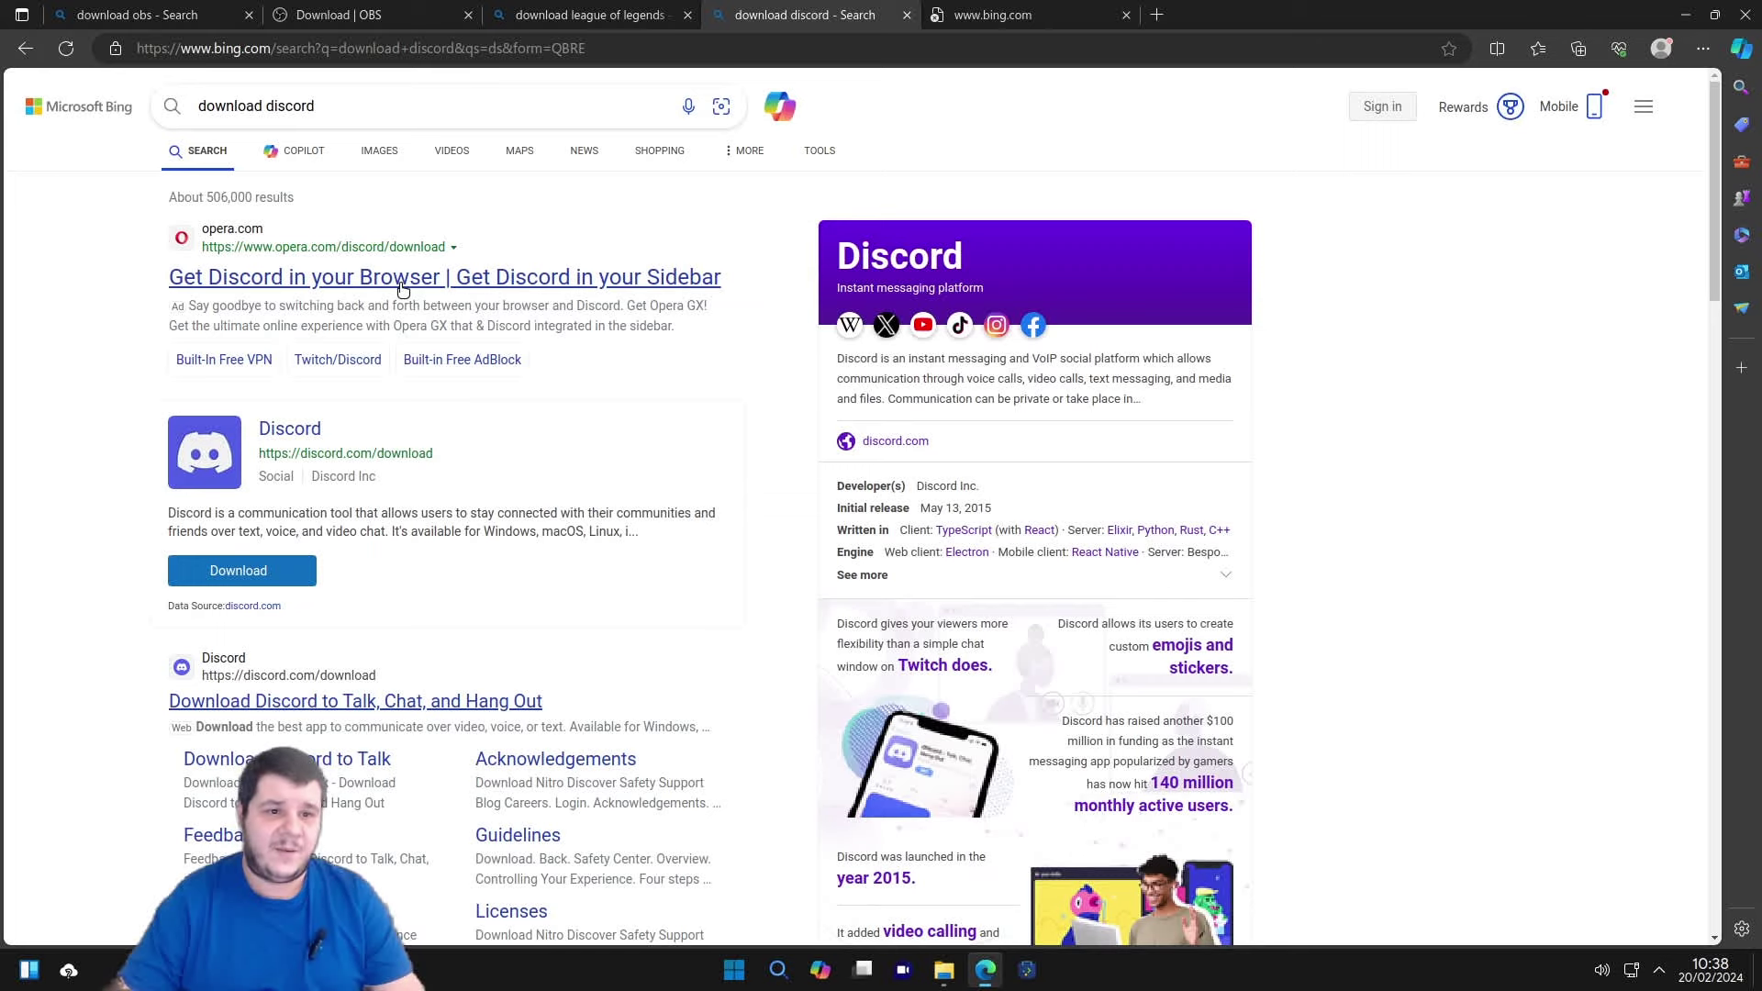
pyautogui.click(262, 567)
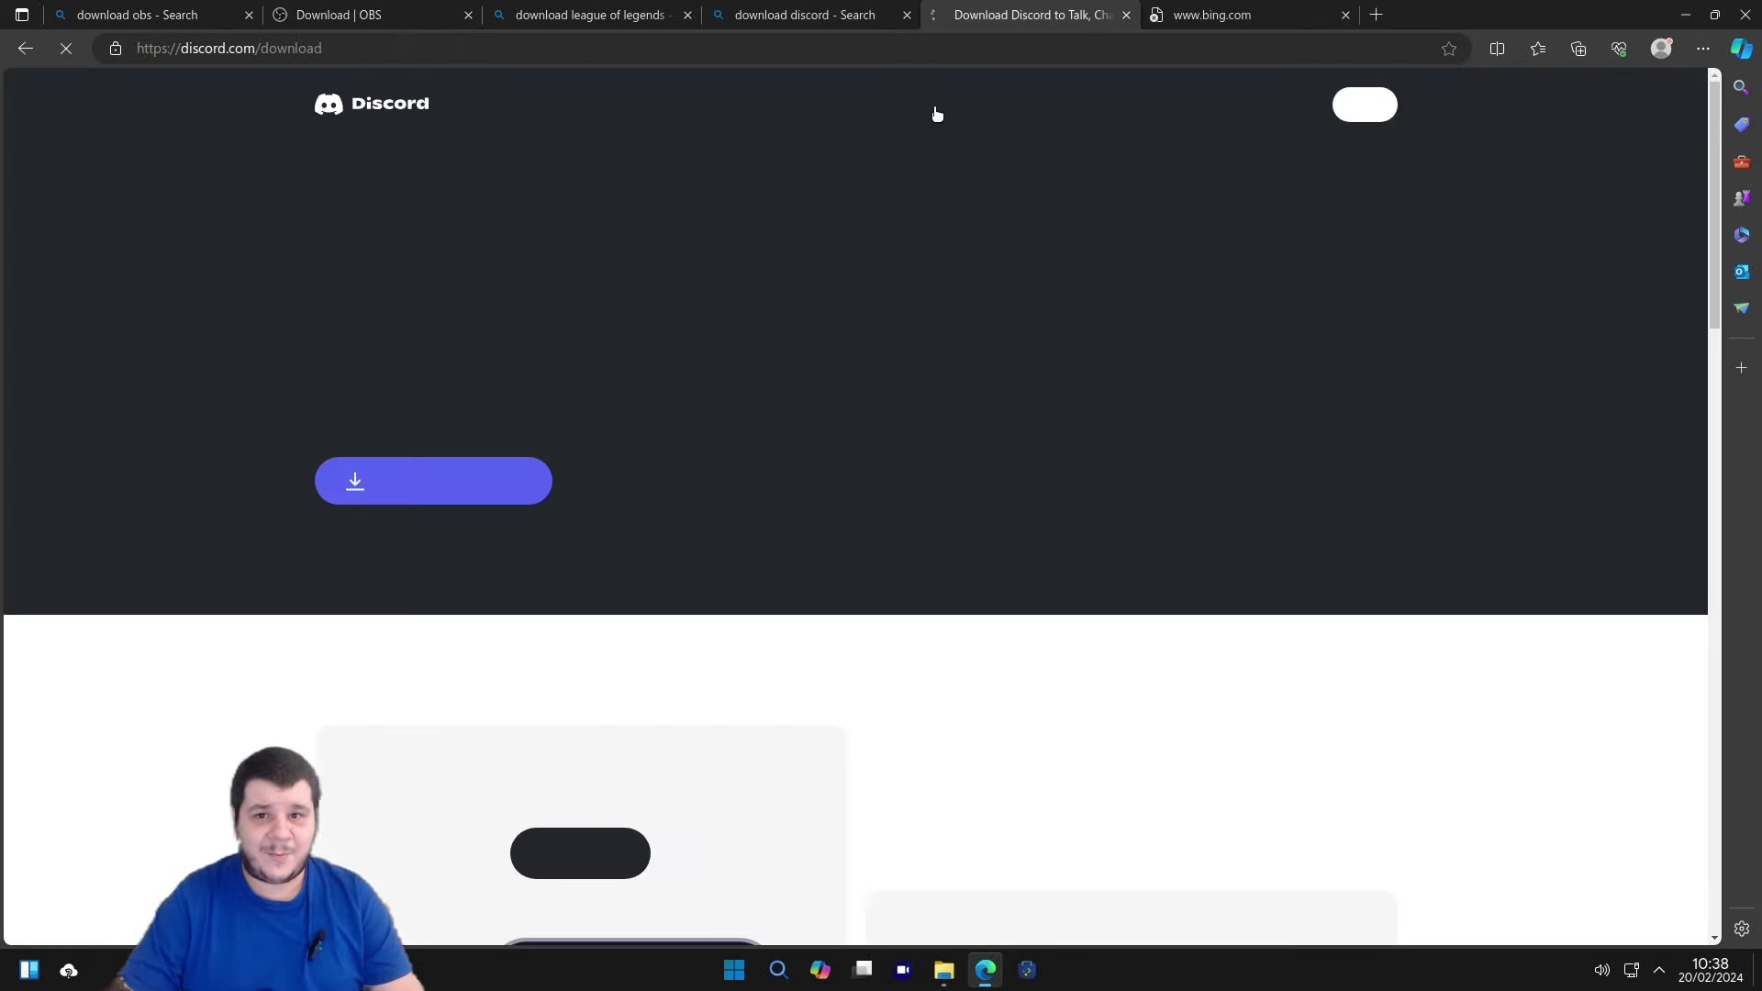
pyautogui.click(601, 574)
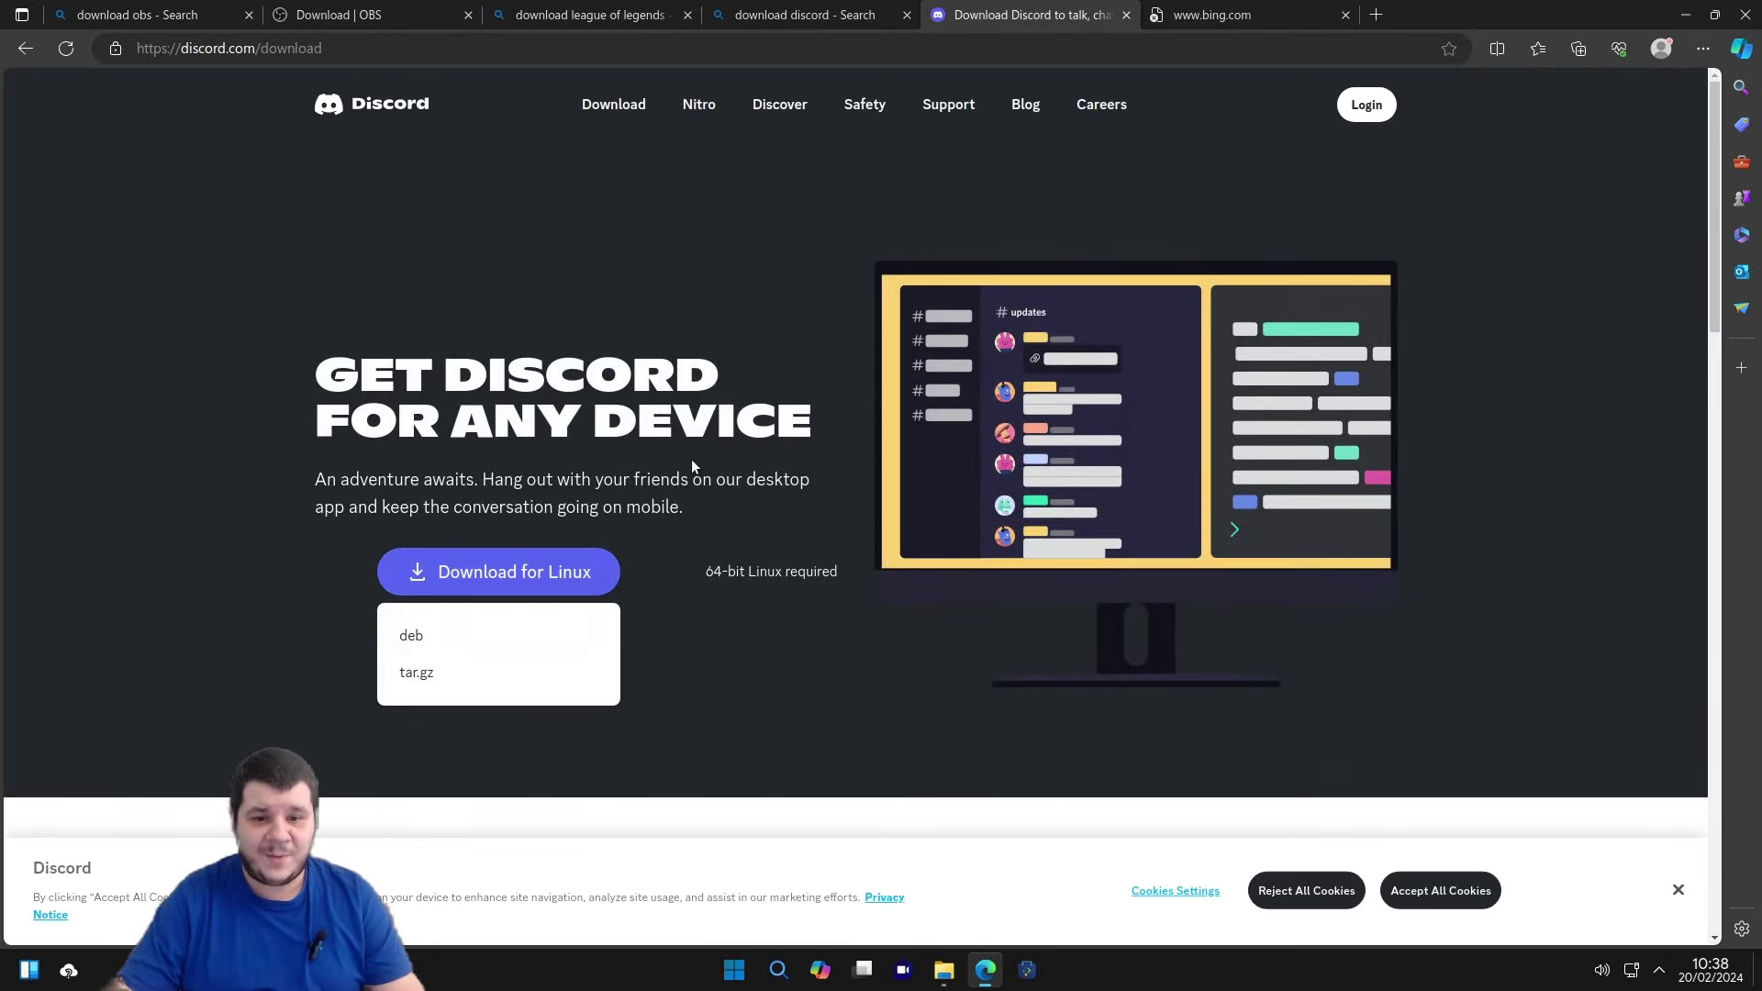
pyautogui.scroll(-1, 702, 503)
pyautogui.click(1306, 890)
pyautogui.scroll(-5, 850, 673)
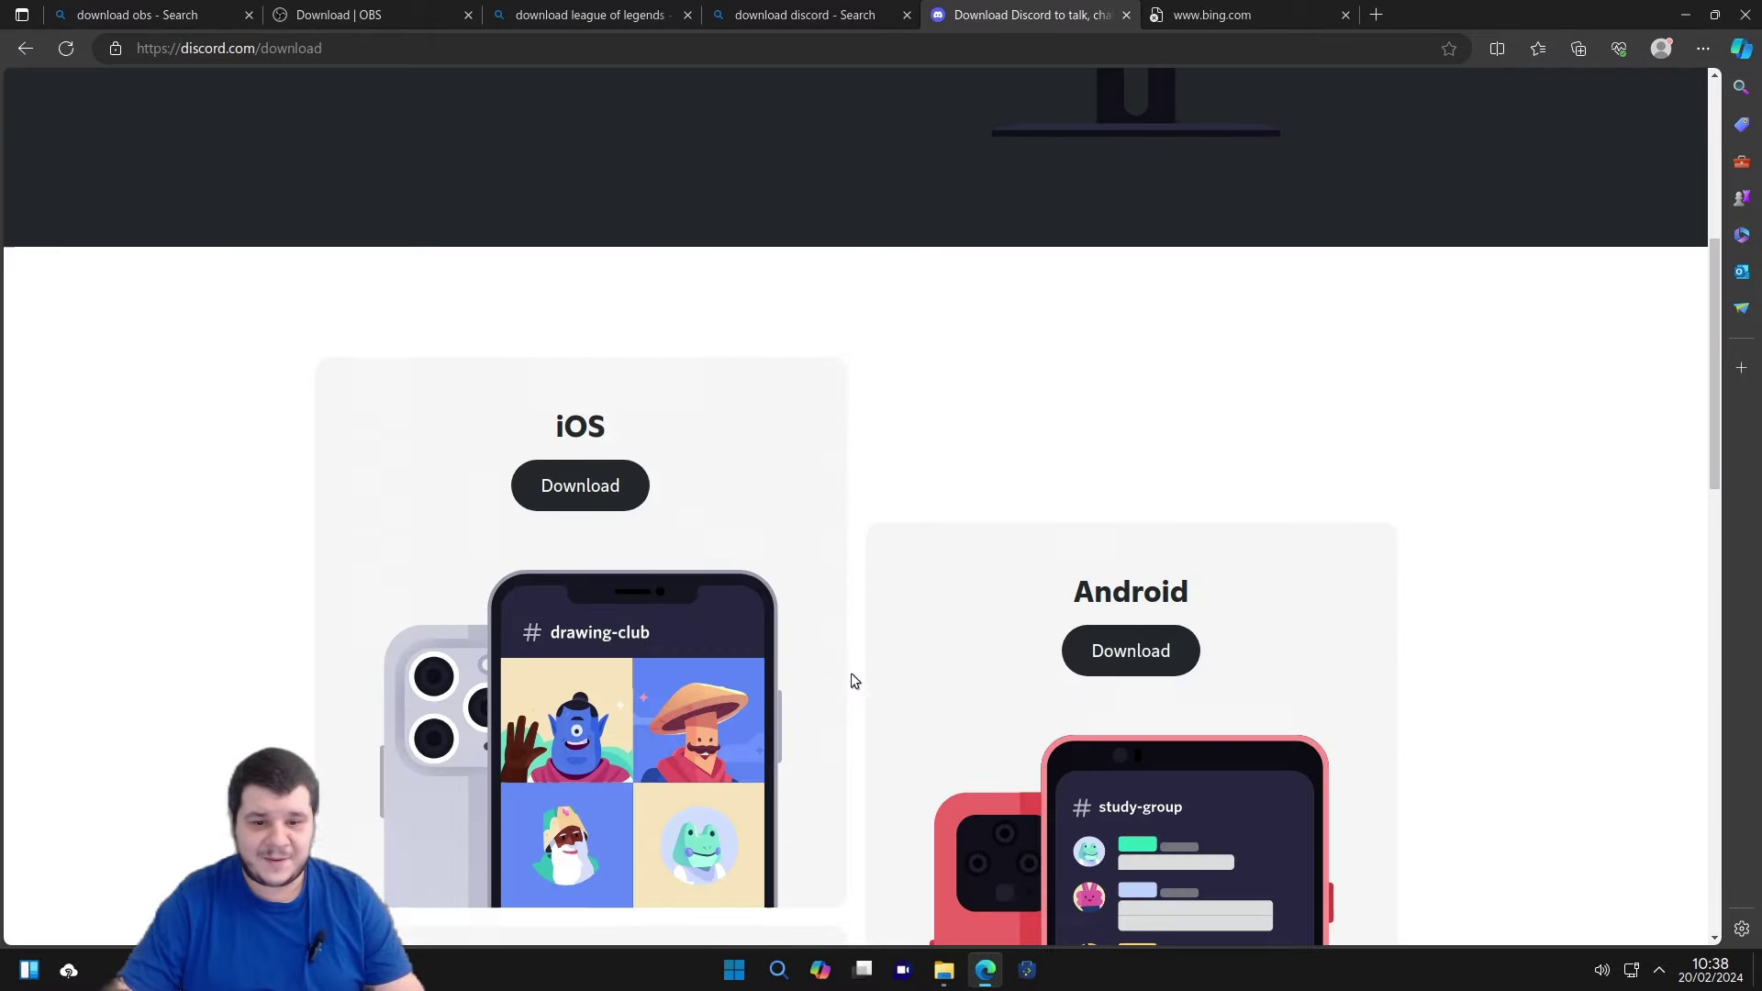
pyautogui.scroll(-7, 853, 670)
pyautogui.click(582, 393)
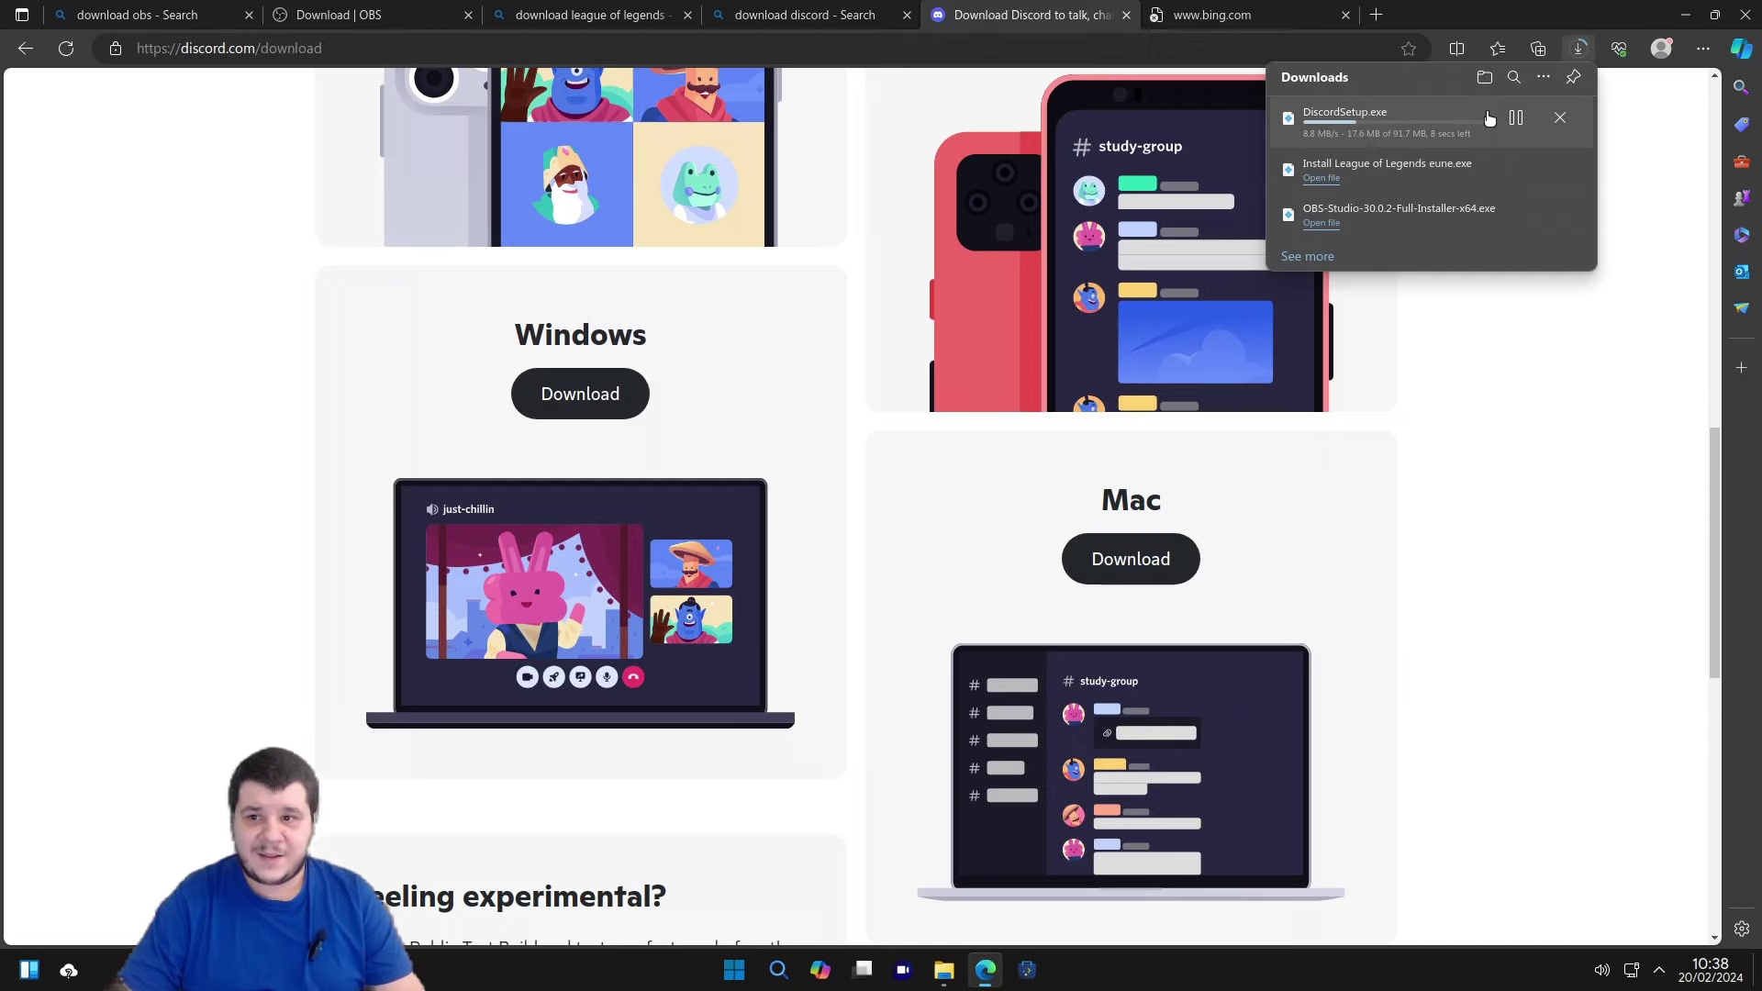
pyautogui.click(1229, 15)
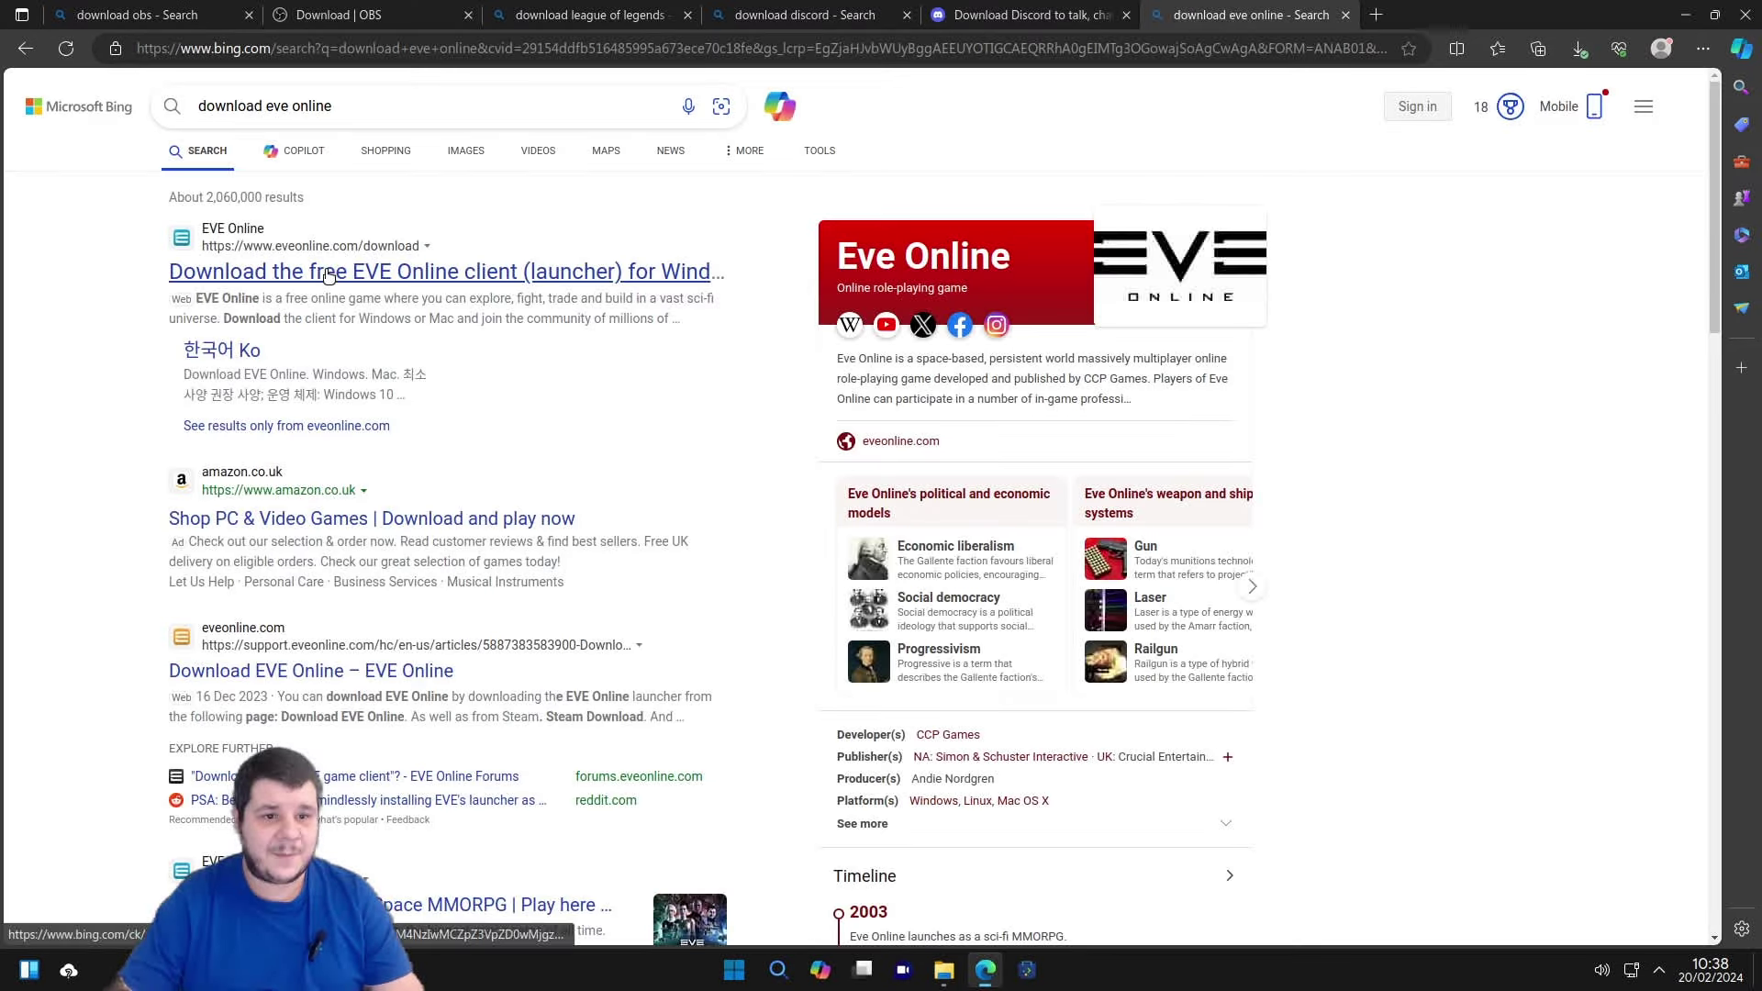
# Download the Windows EVE Online installer from eveonline.com, then minimize Edge and open Dolphin's Downloads.
pyautogui.click(329, 271)
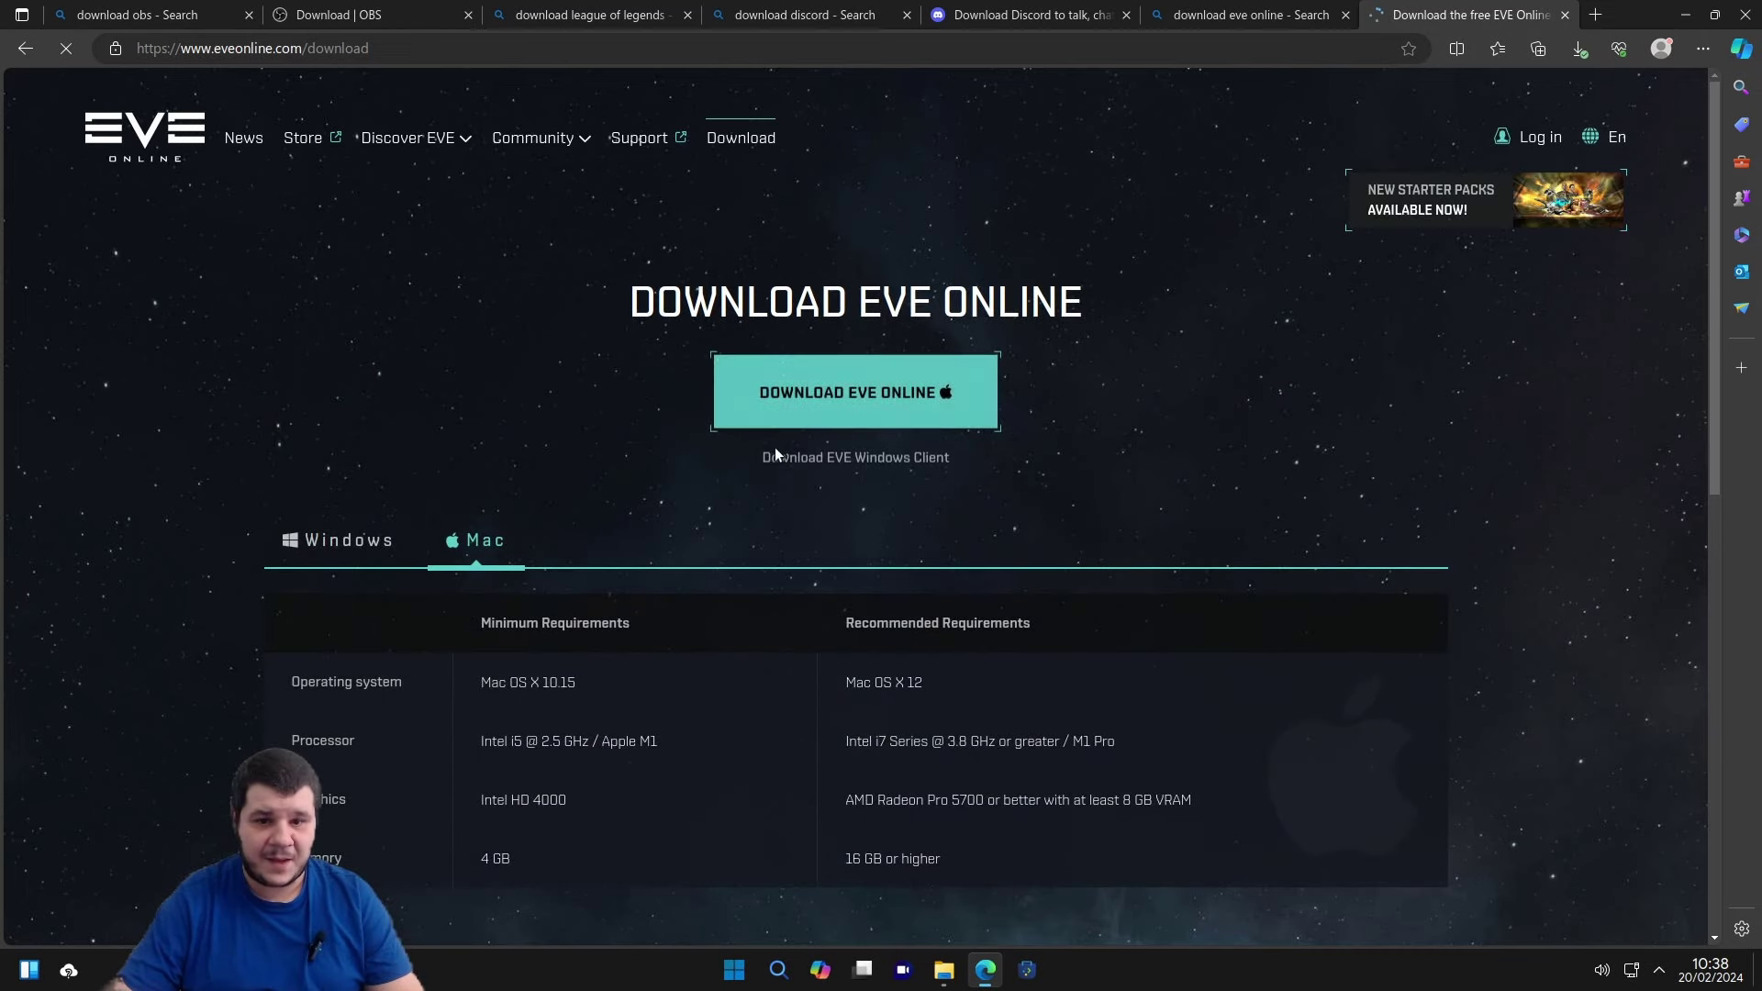
pyautogui.click(347, 546)
pyautogui.click(857, 408)
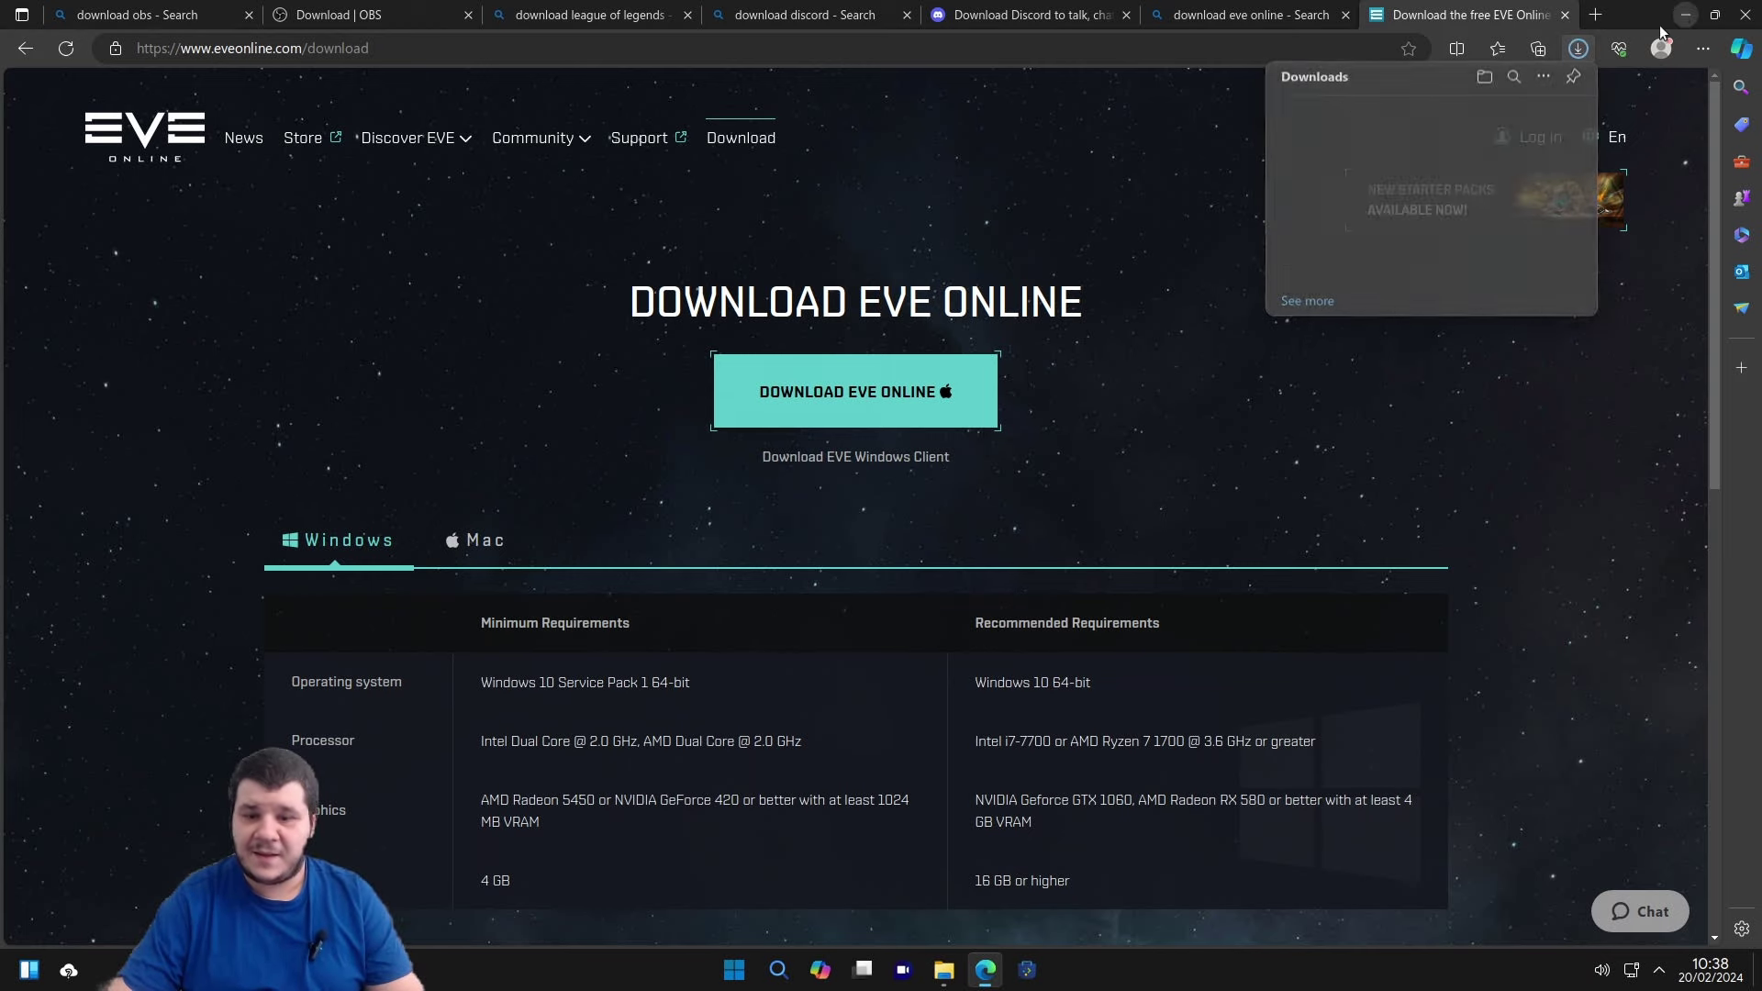
pyautogui.click(1686, 14)
pyautogui.click(943, 970)
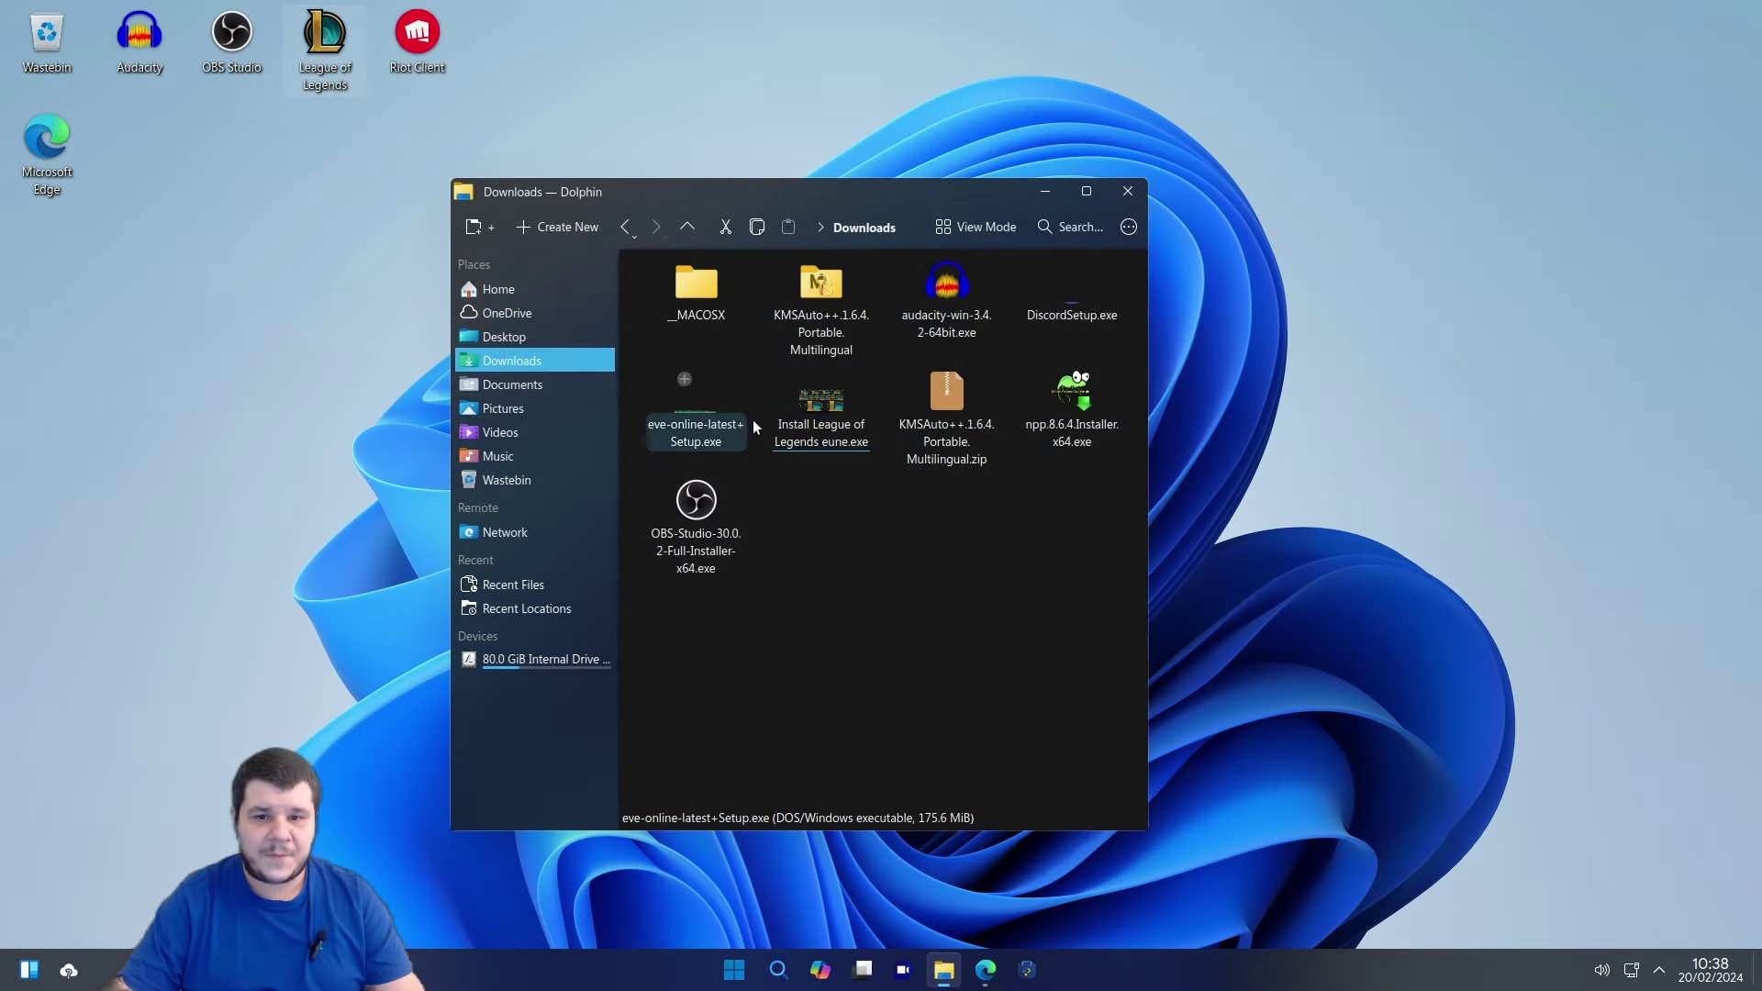
# Run DiscordSetup.exe from Downloads and dismiss the resulting 'Installation has failed' error.
pyautogui.doubleClick(1069, 312)
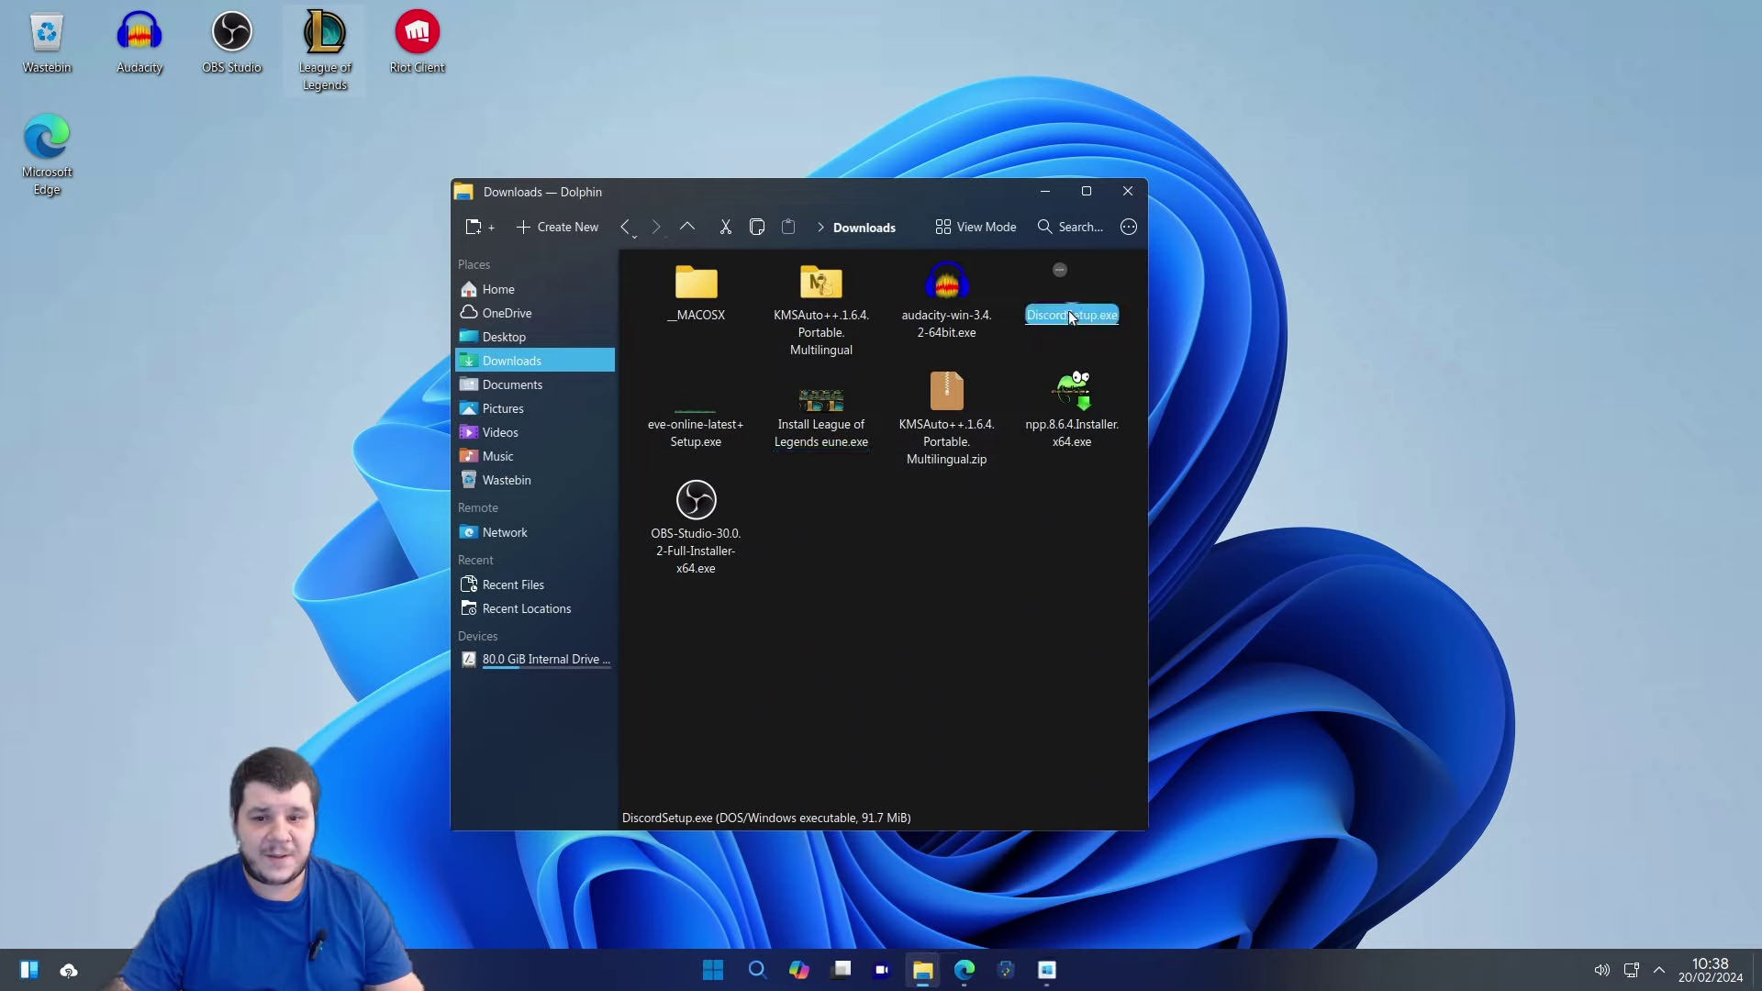
pyautogui.click(701, 441)
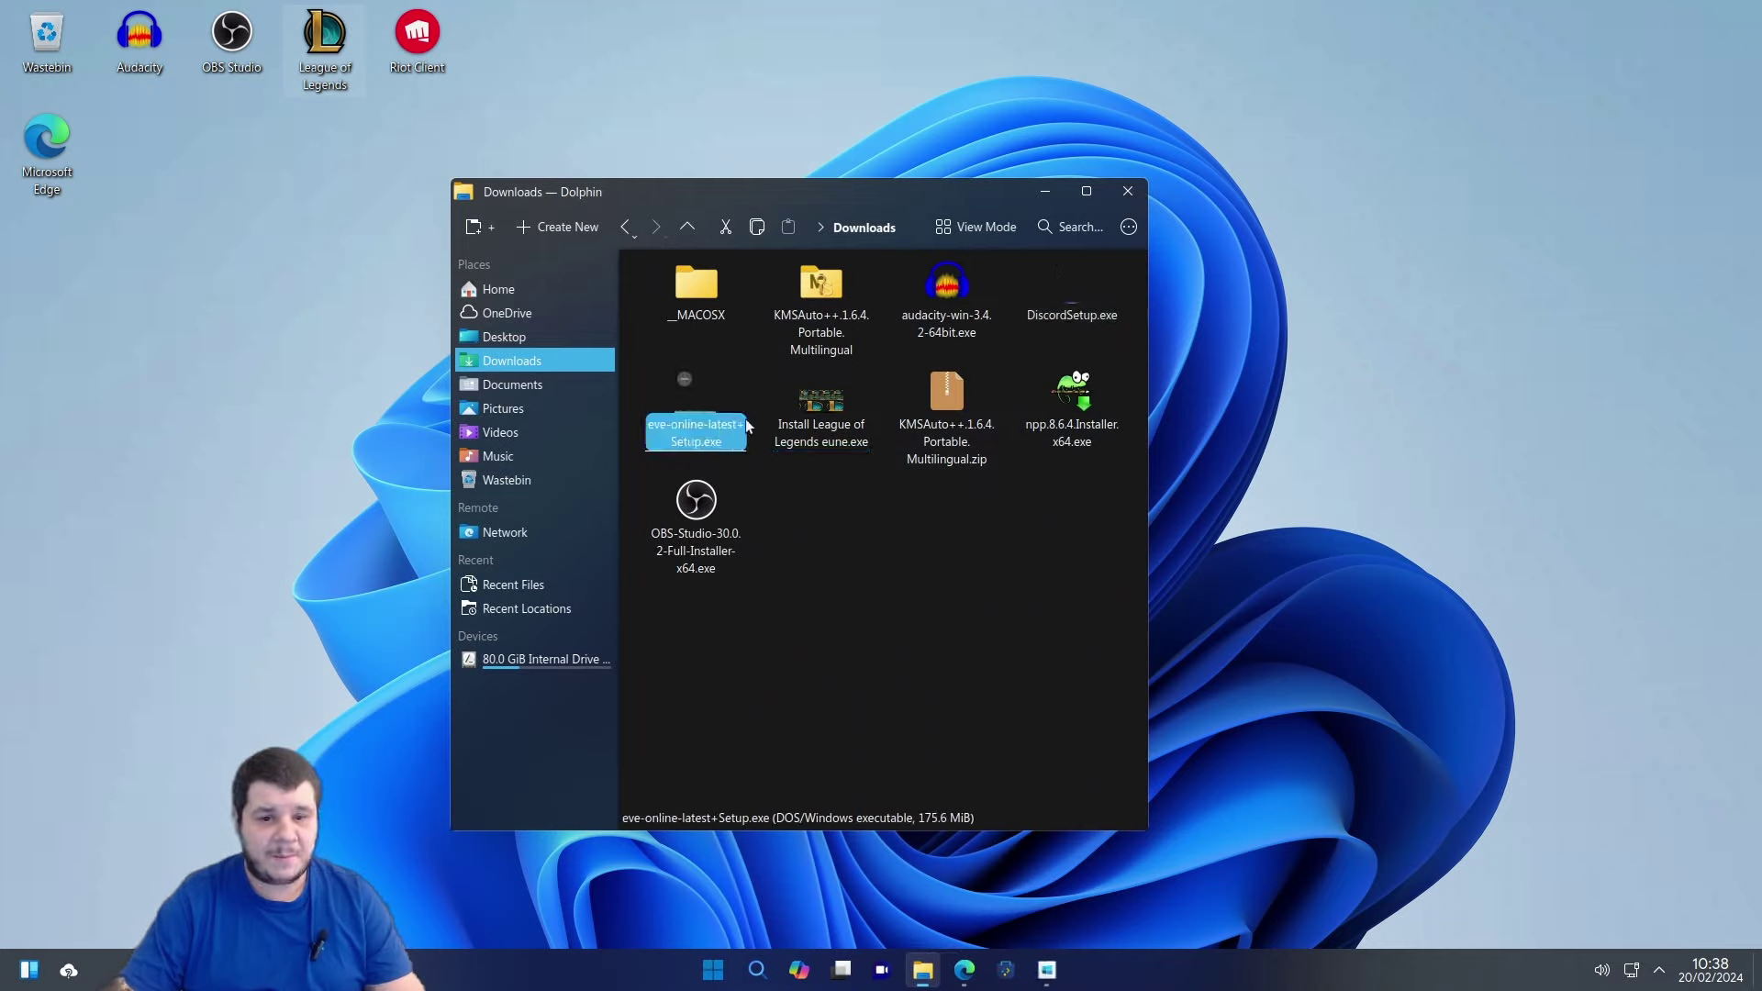
pyautogui.click(1045, 191)
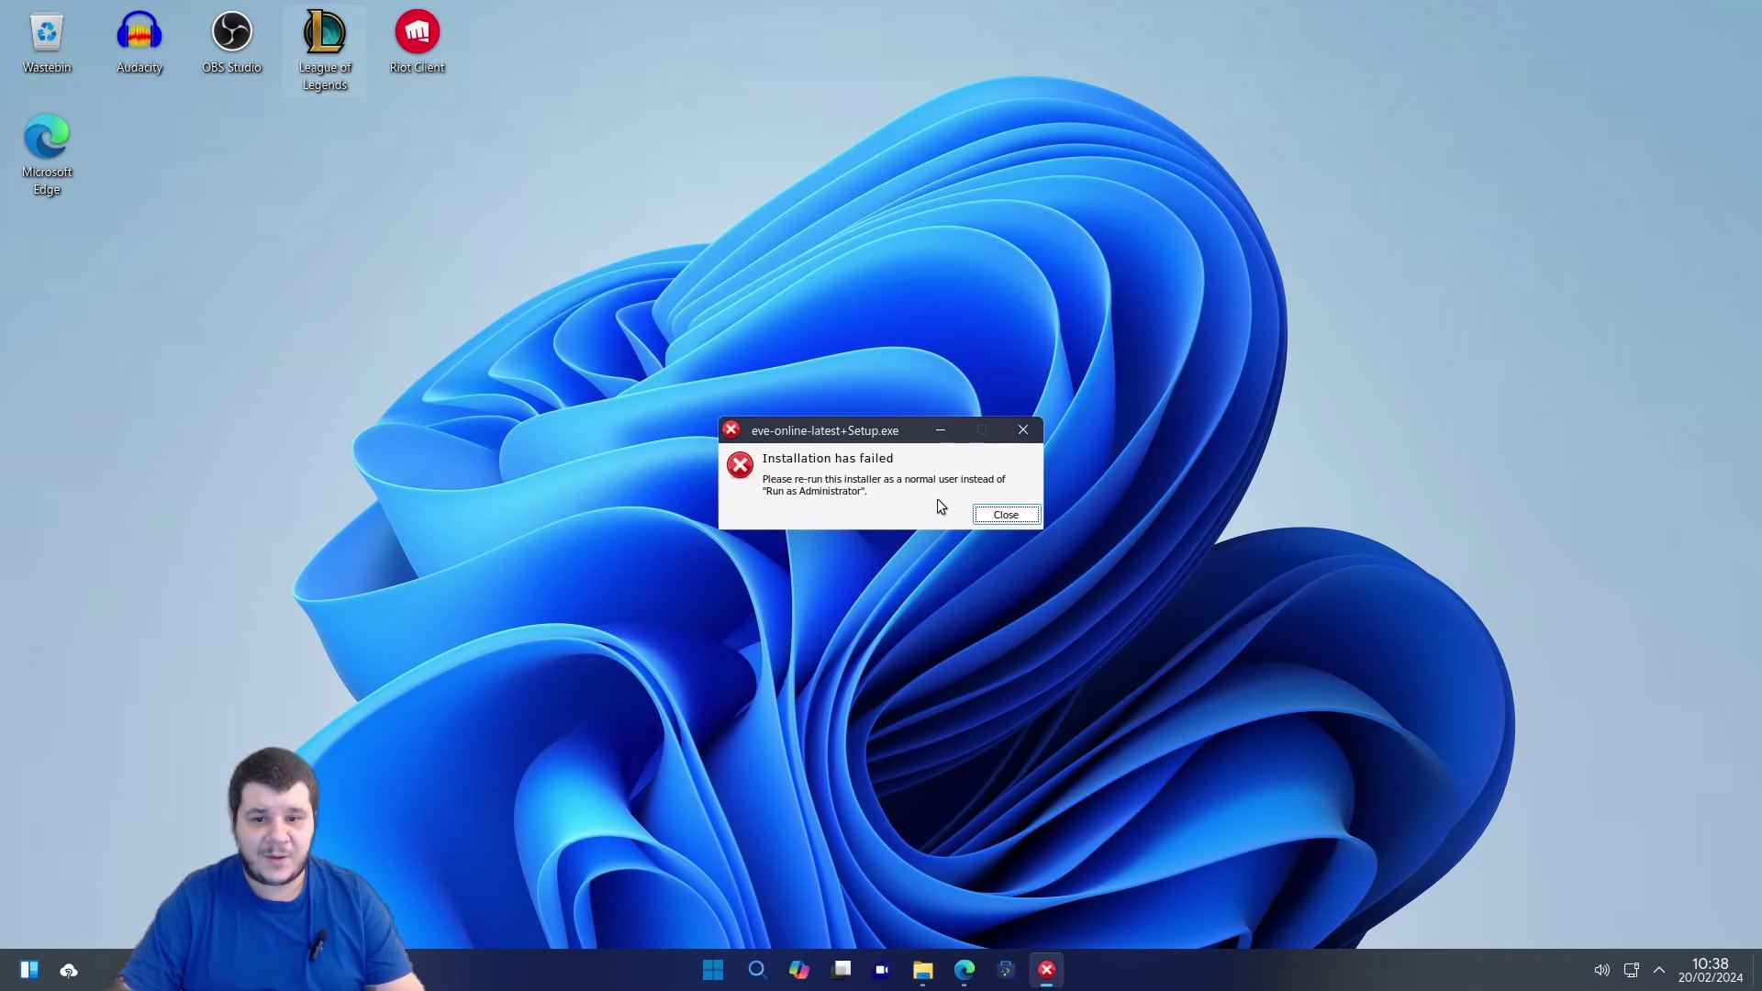
pyautogui.click(1003, 517)
pyautogui.click(944, 970)
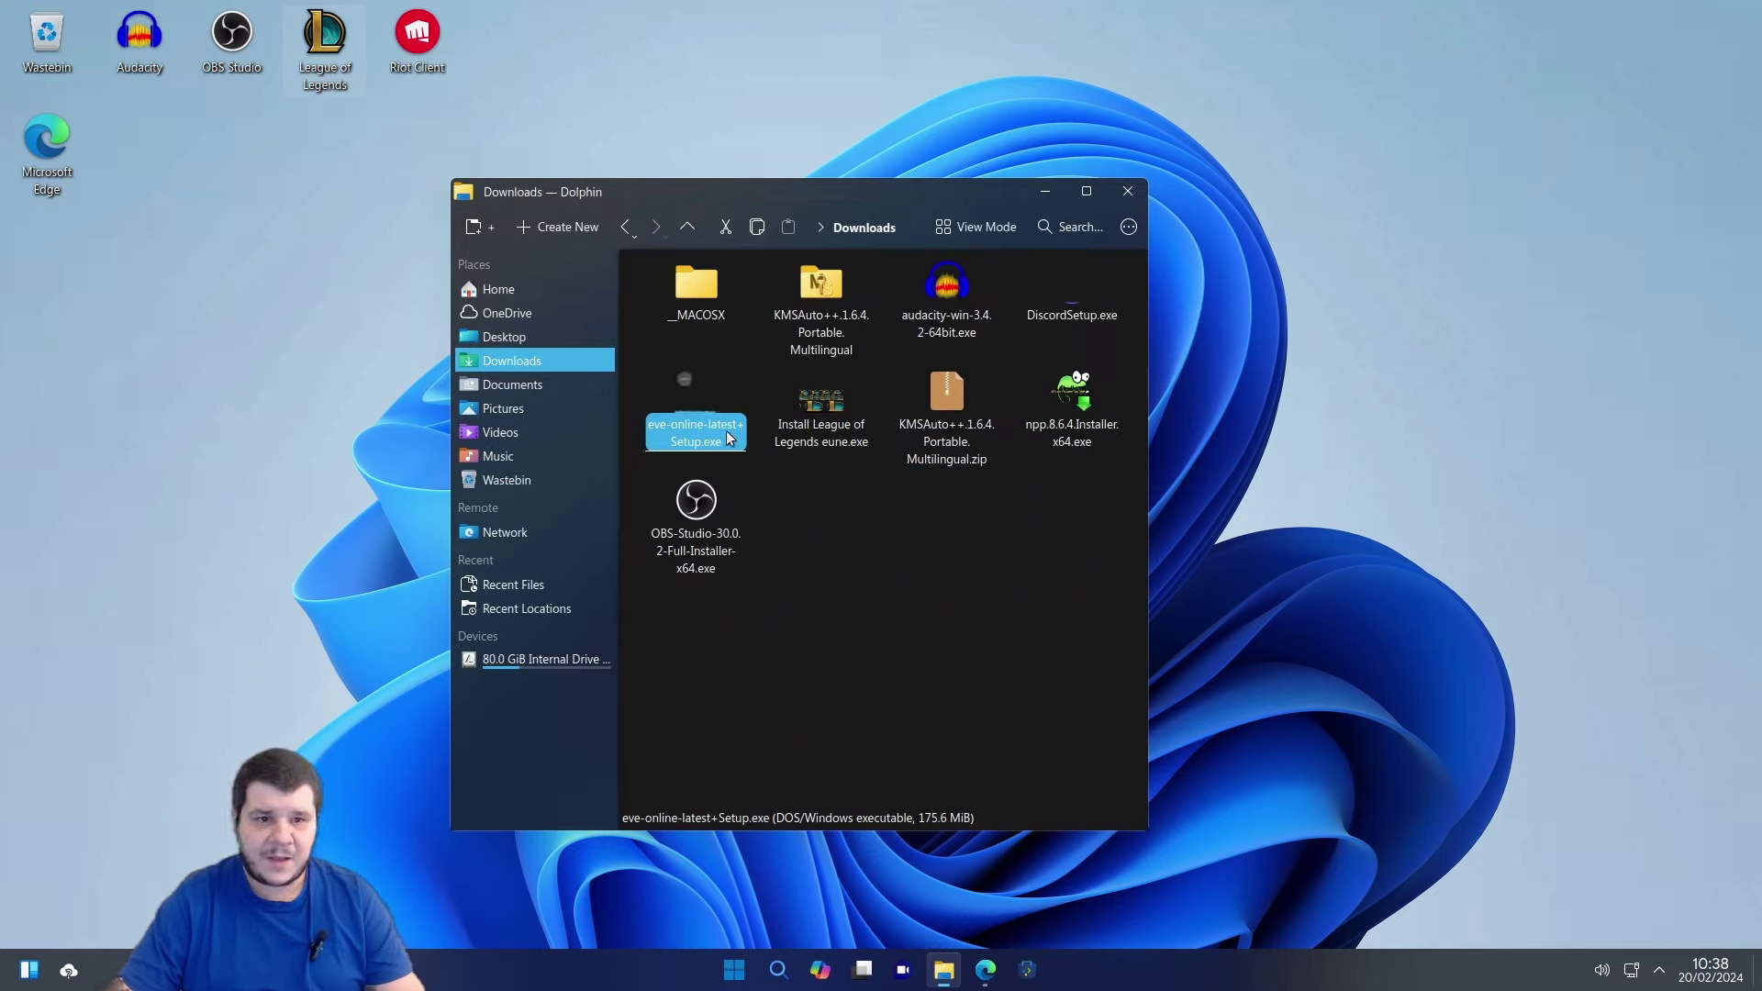
# Run DiscordSetup.exe with Wine, dismiss its error, then close the EVE installer's context menu.
pyautogui.click(1081, 315)
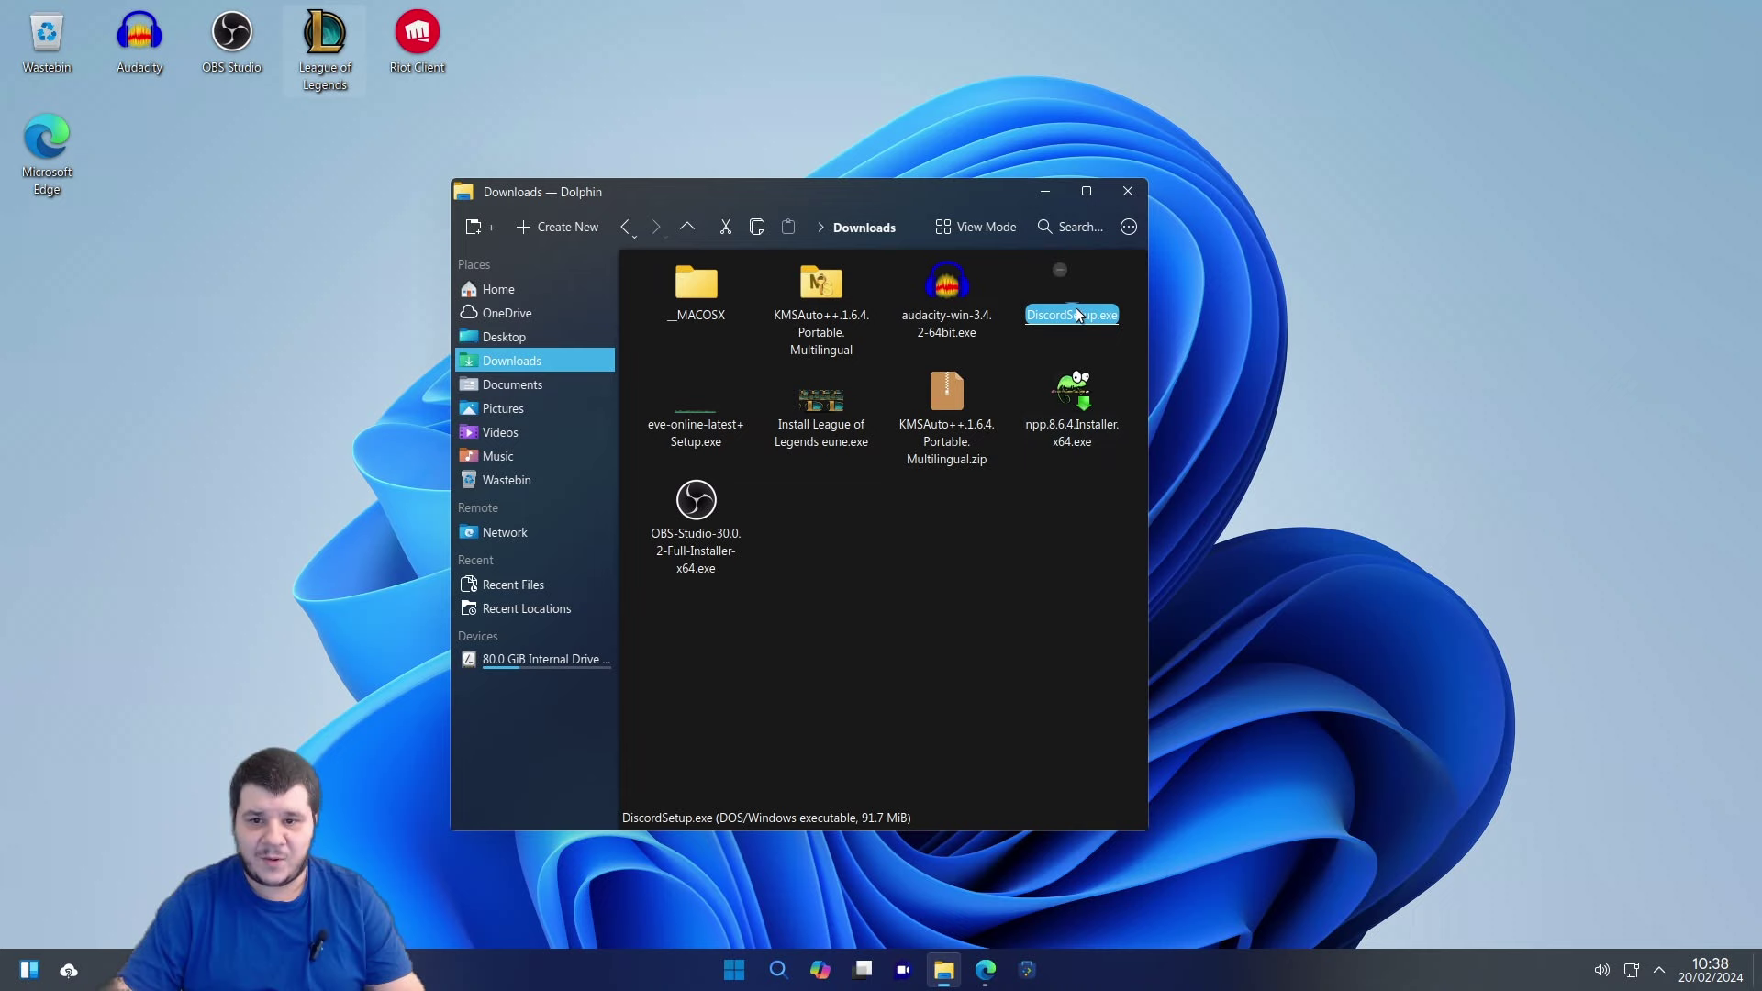
pyautogui.rightClick(1075, 312)
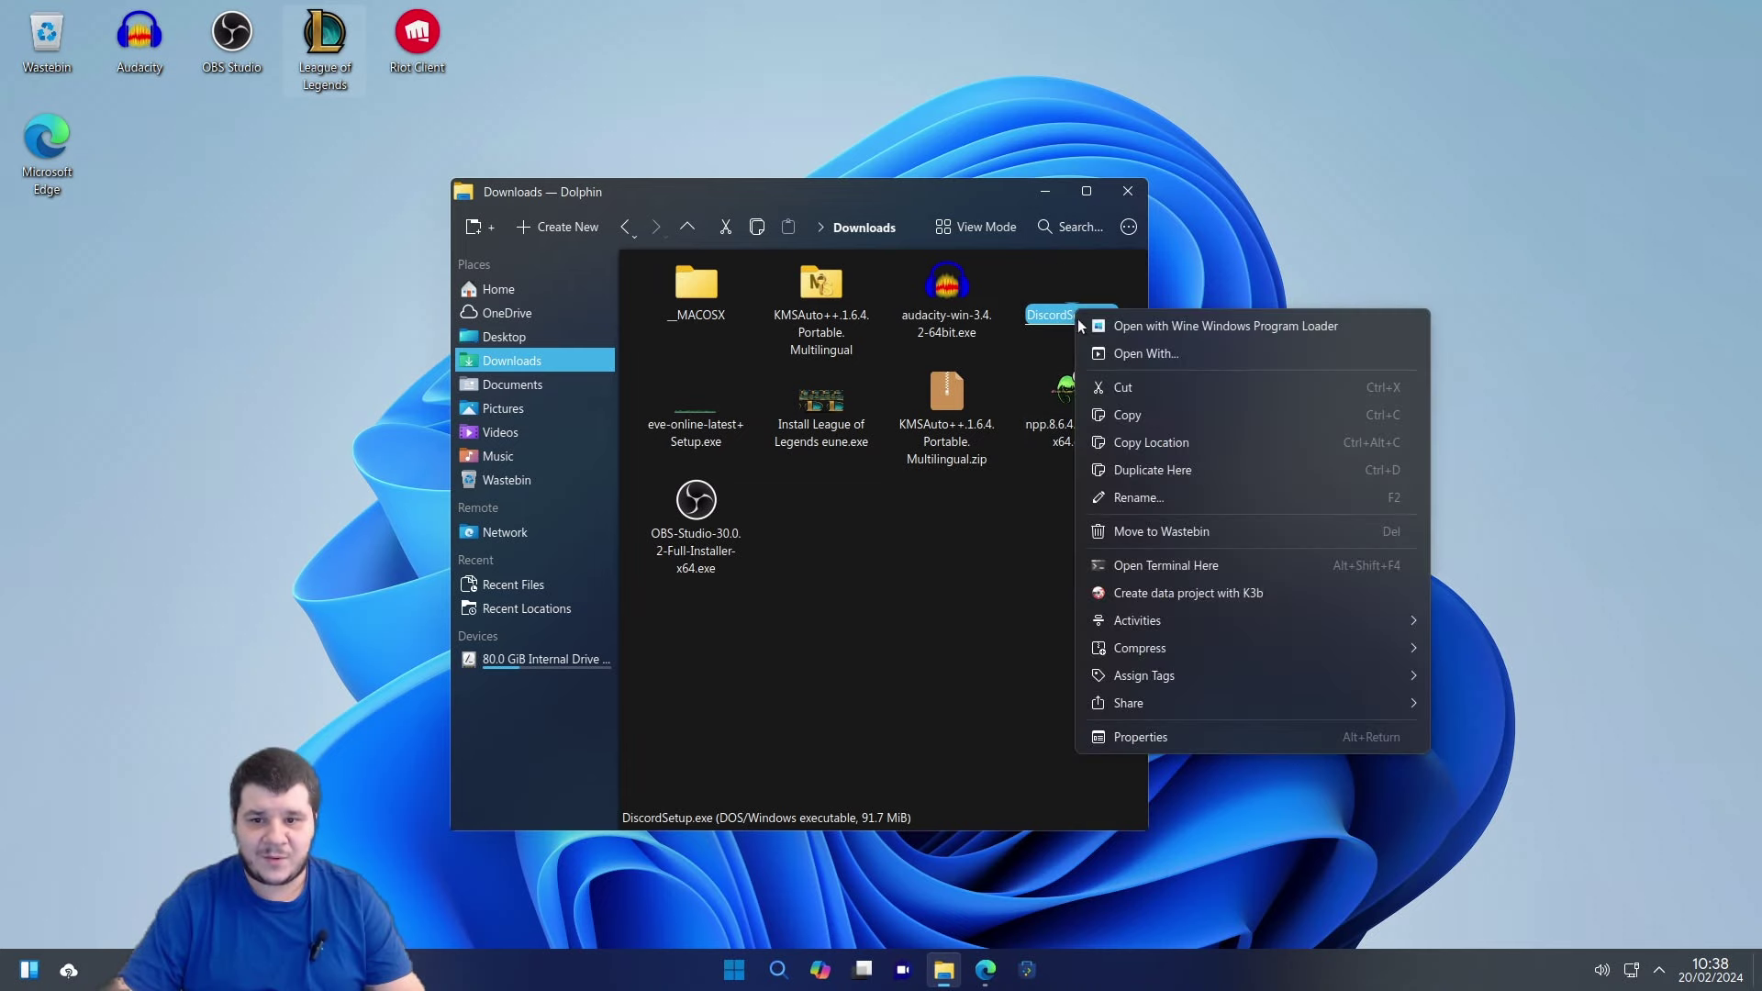
pyautogui.click(1180, 325)
pyautogui.click(703, 430)
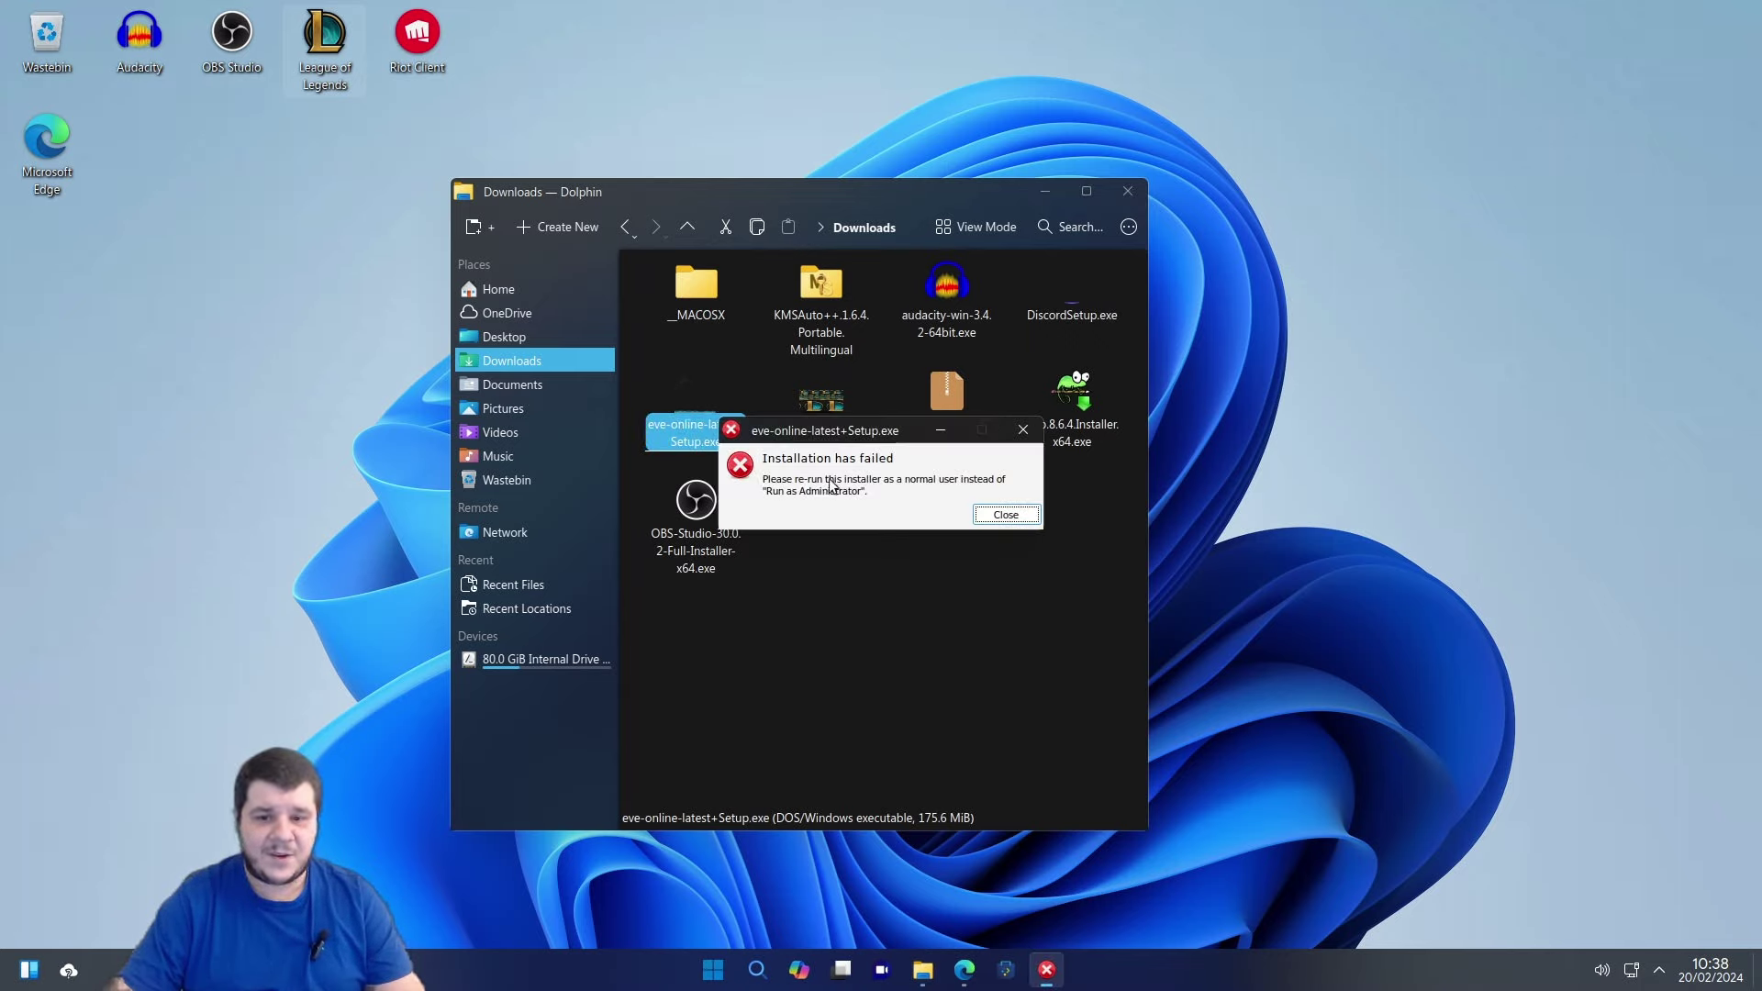
pyautogui.click(1007, 515)
pyautogui.rightClick(688, 438)
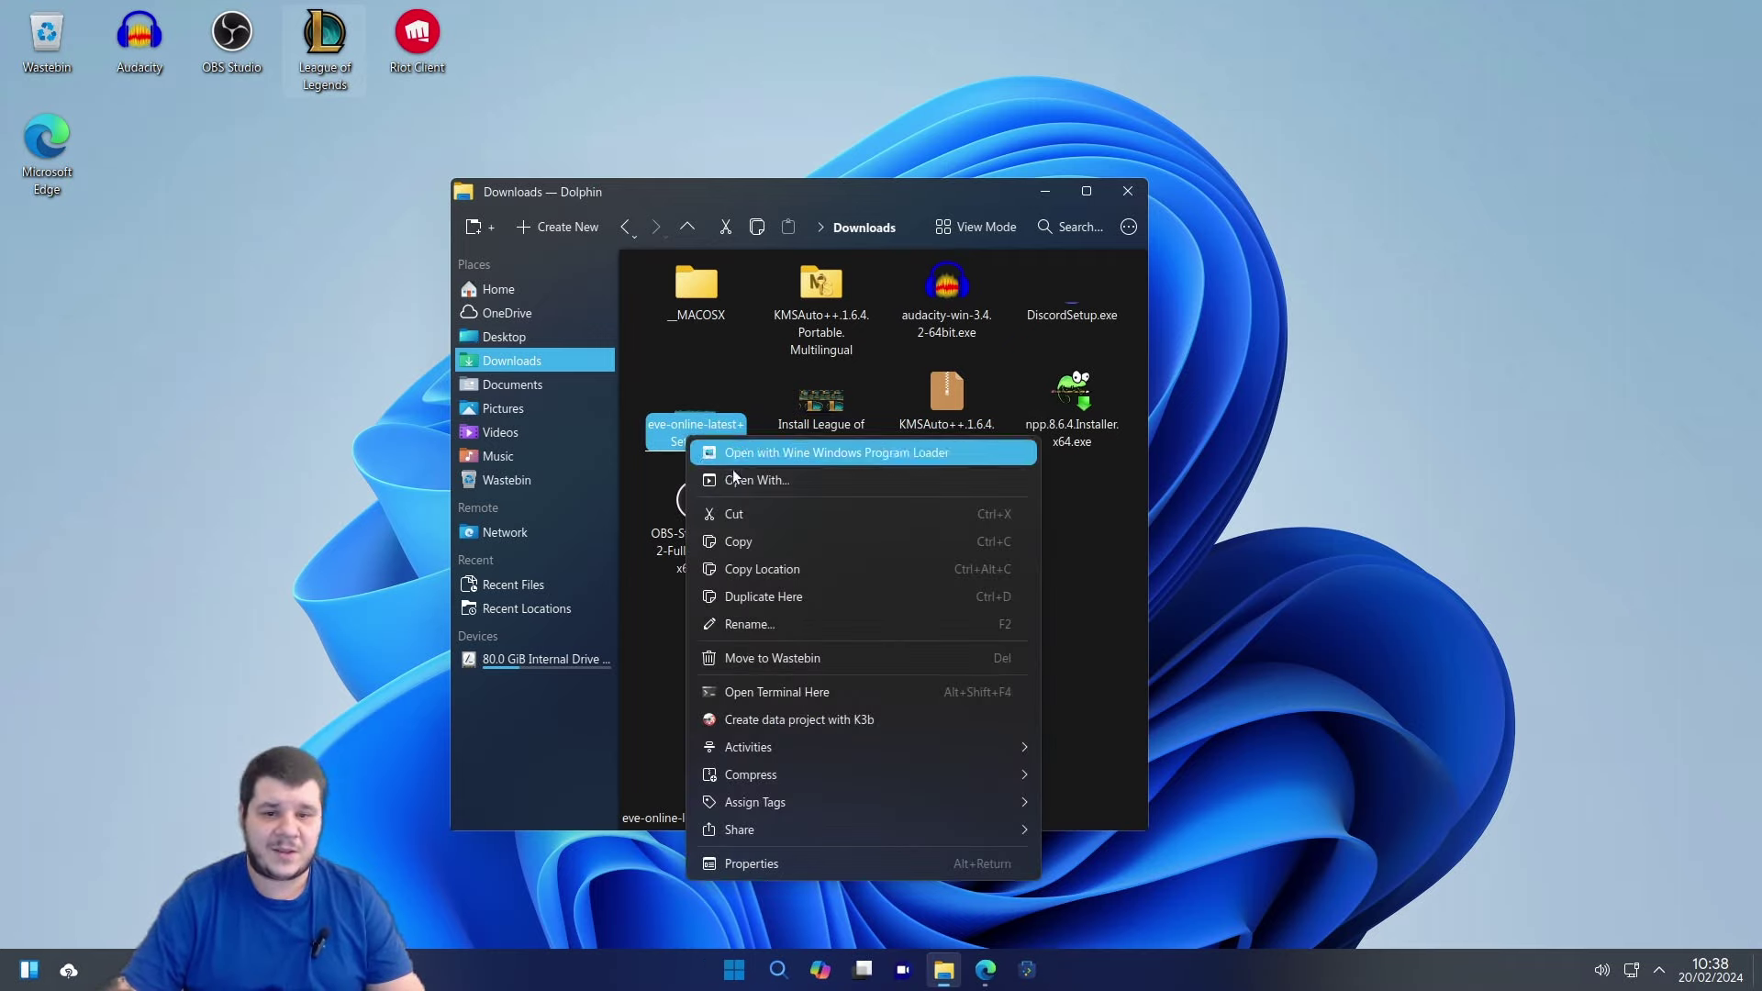
pyautogui.click(887, 854)
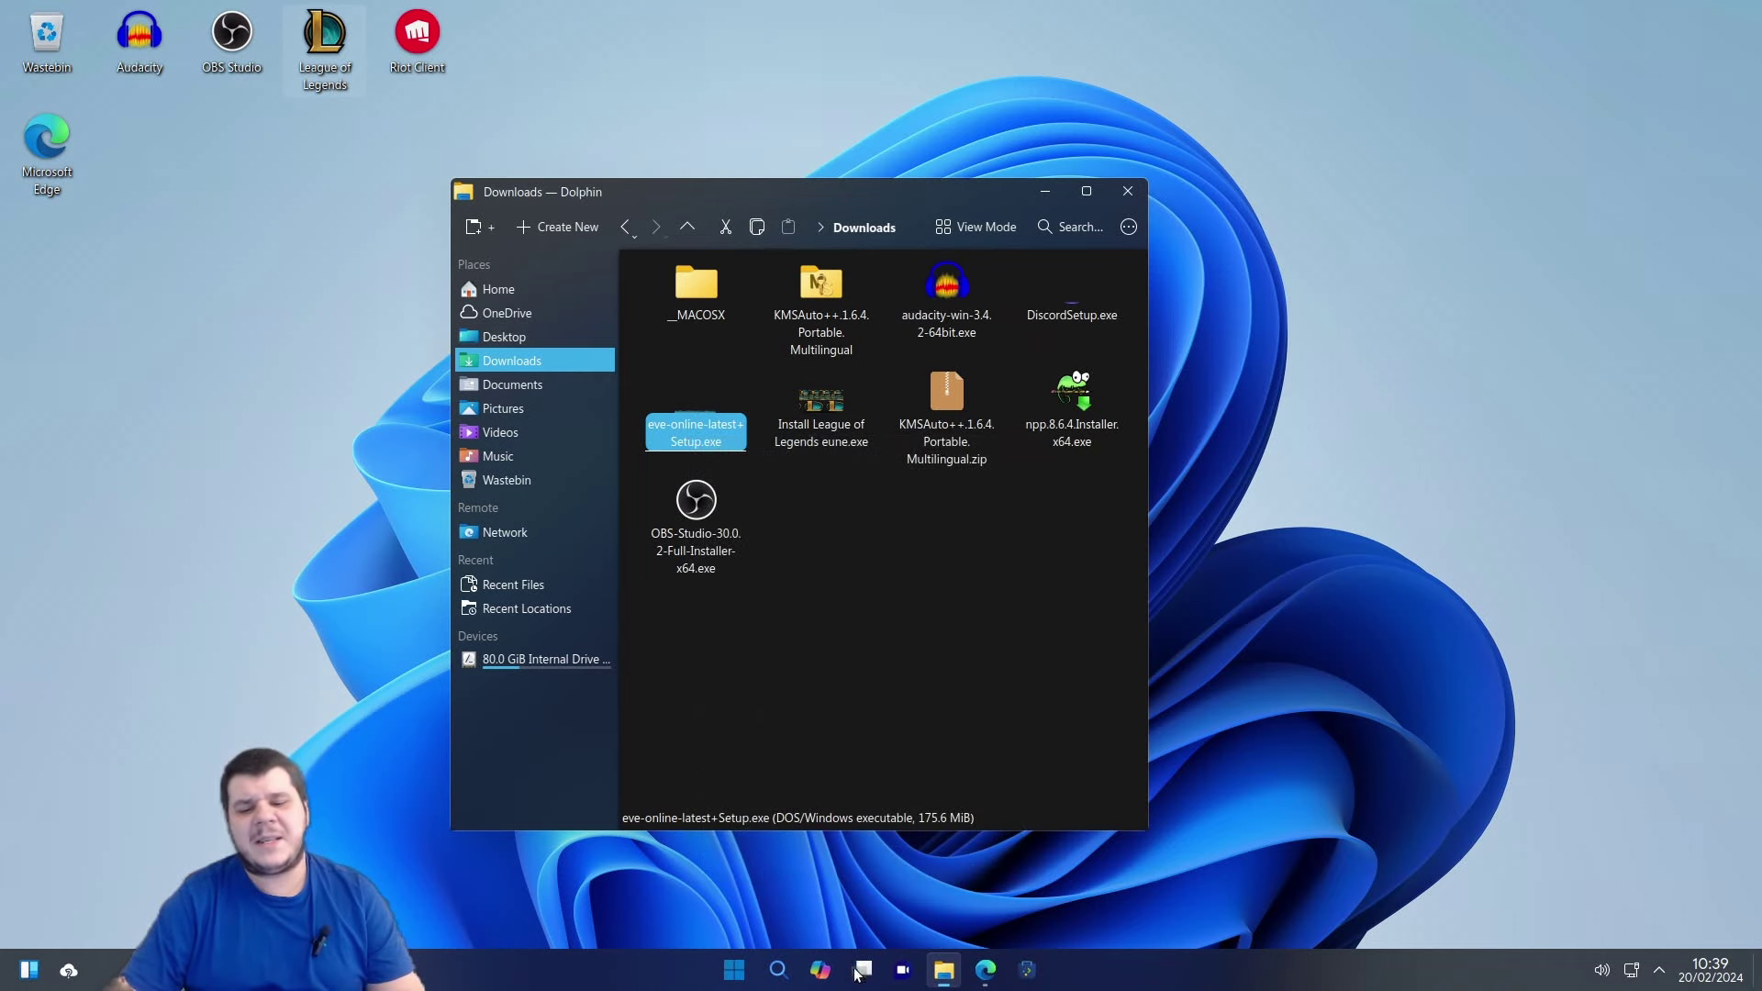
# In Edge, search 'download gta fivem' and open the official fivem.net site.
pyautogui.click(985, 970)
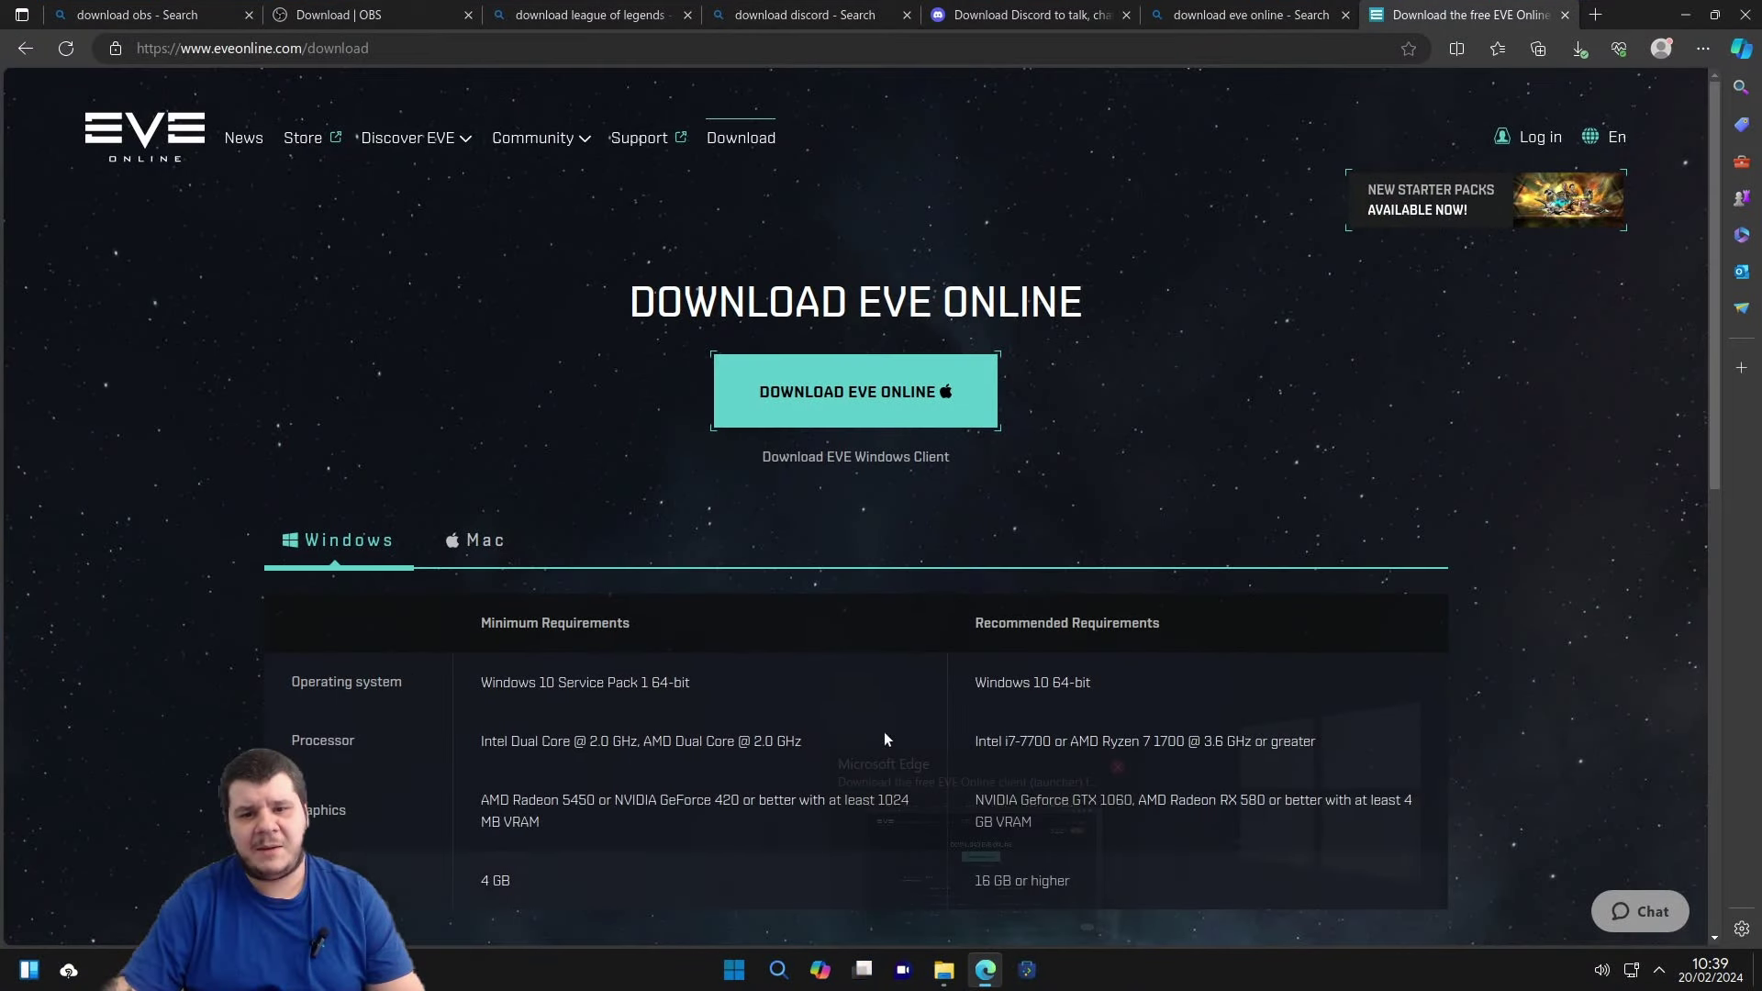
pyautogui.click(680, 41)
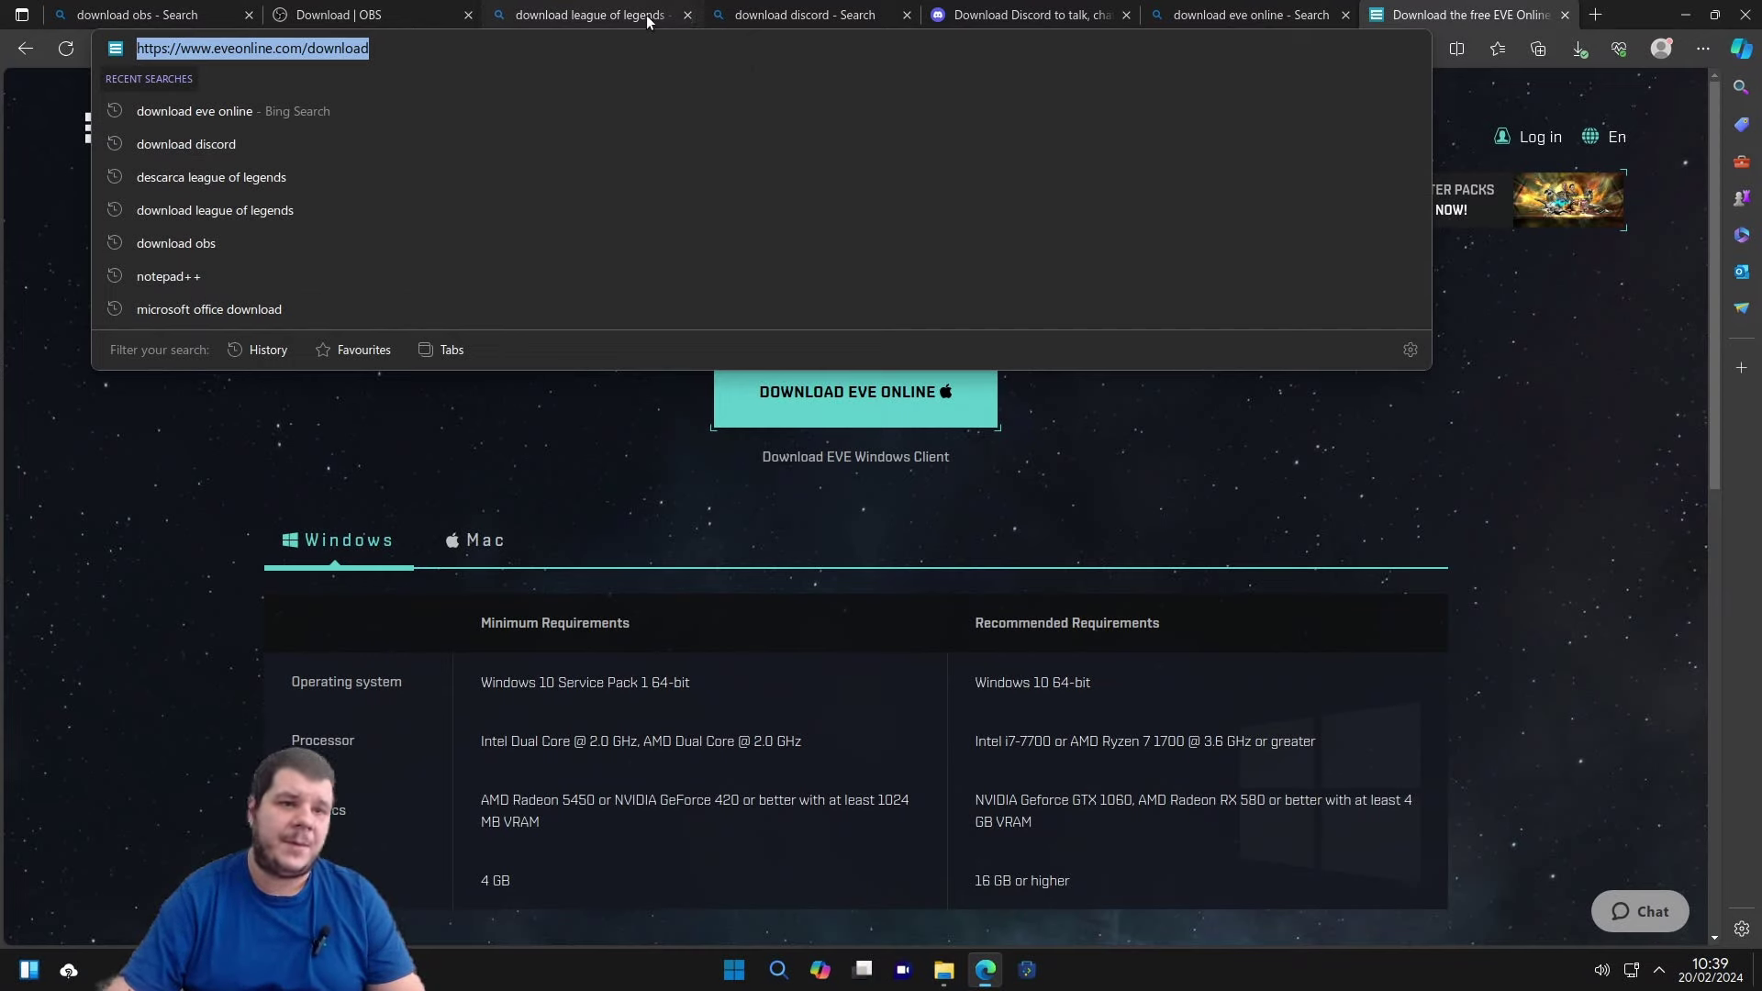
pyautogui.moveTo(647, 21)
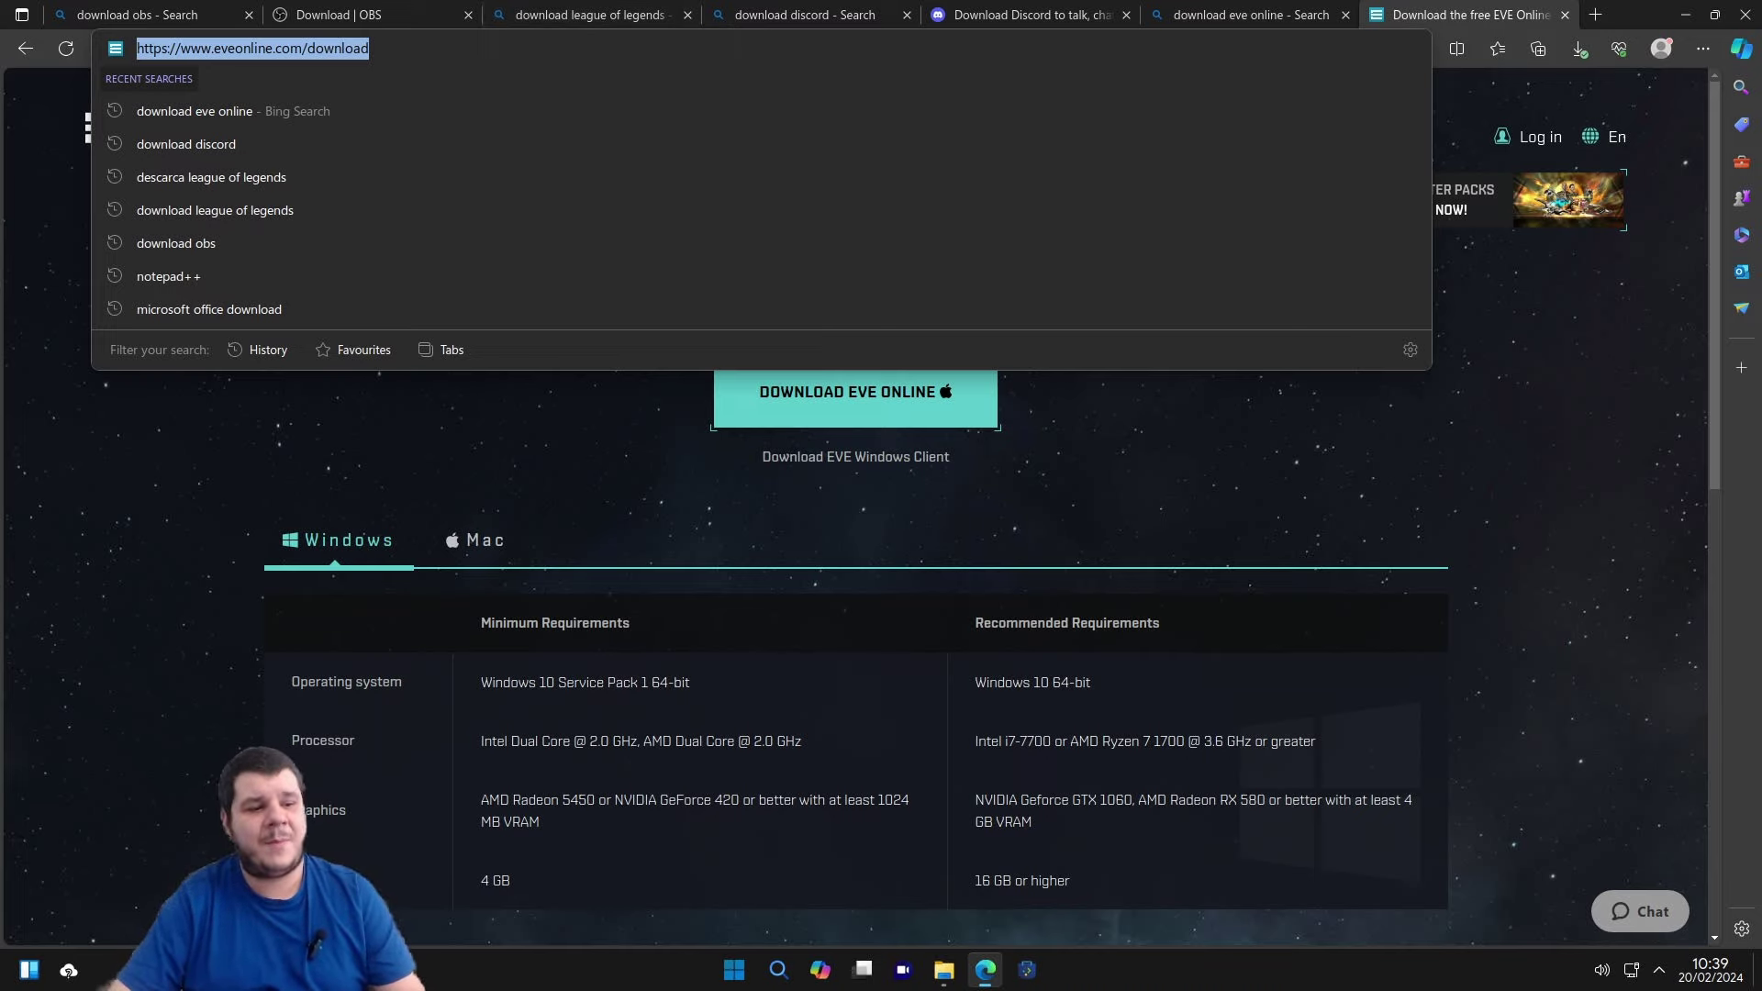
pyautogui.write('download ')
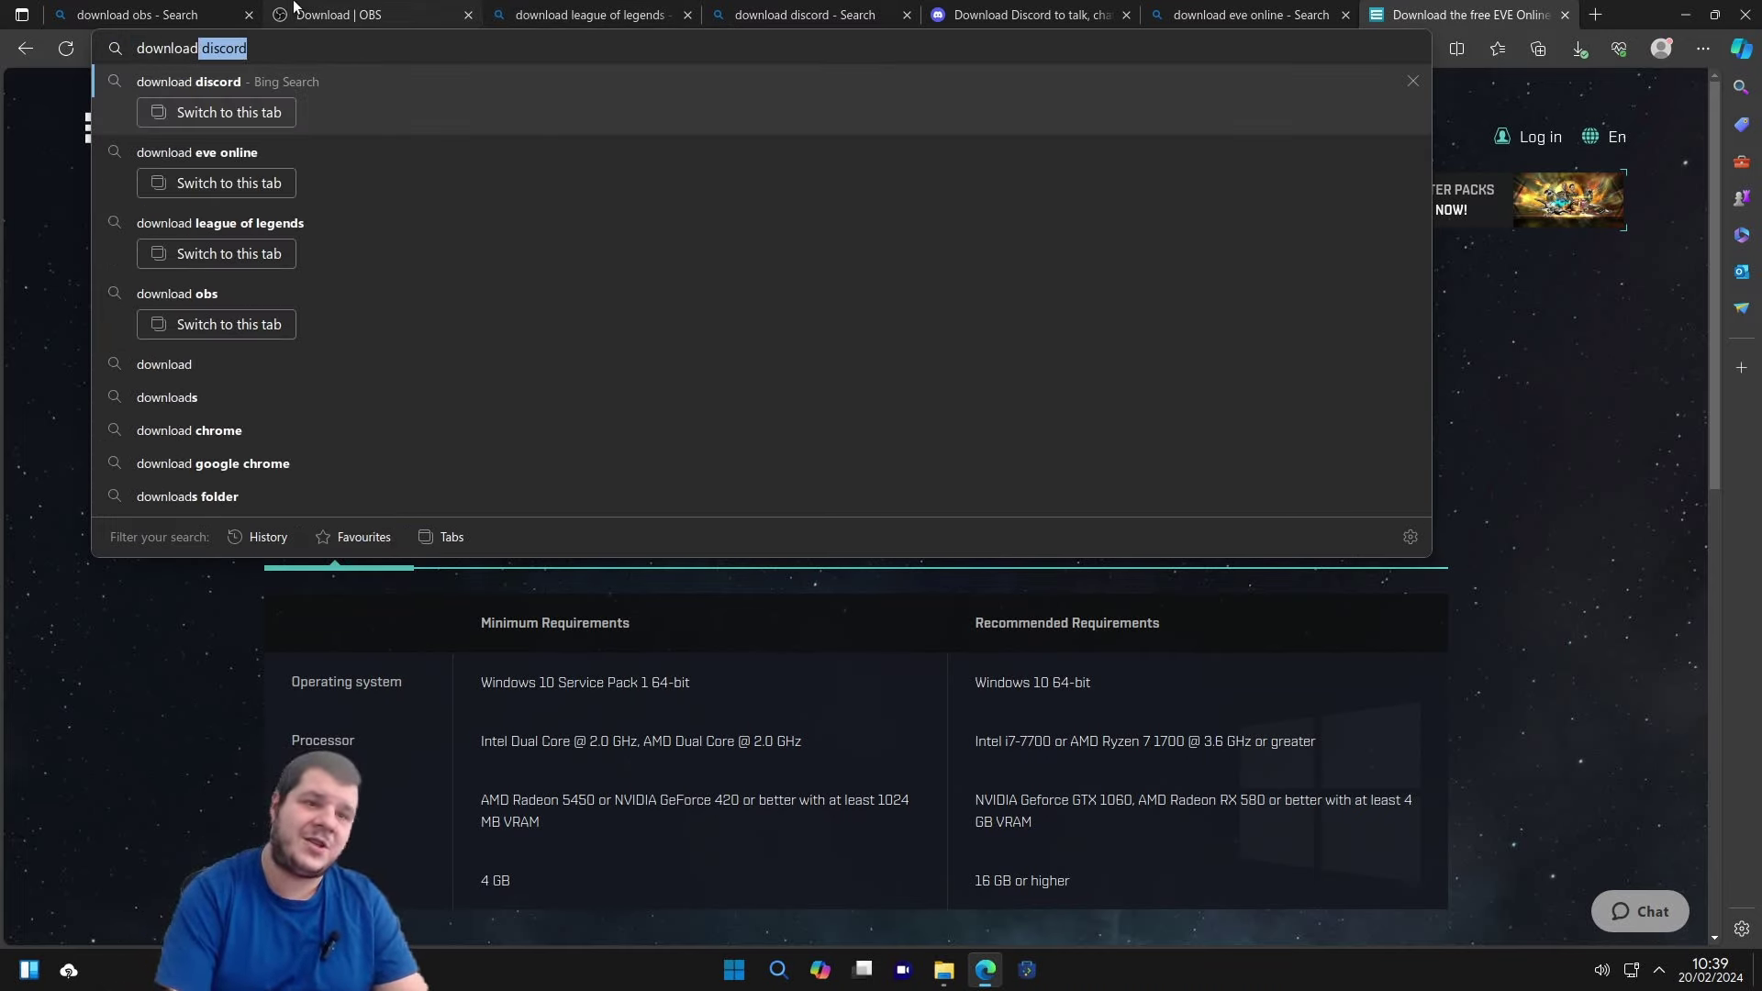
pyautogui.write('gta fivem')
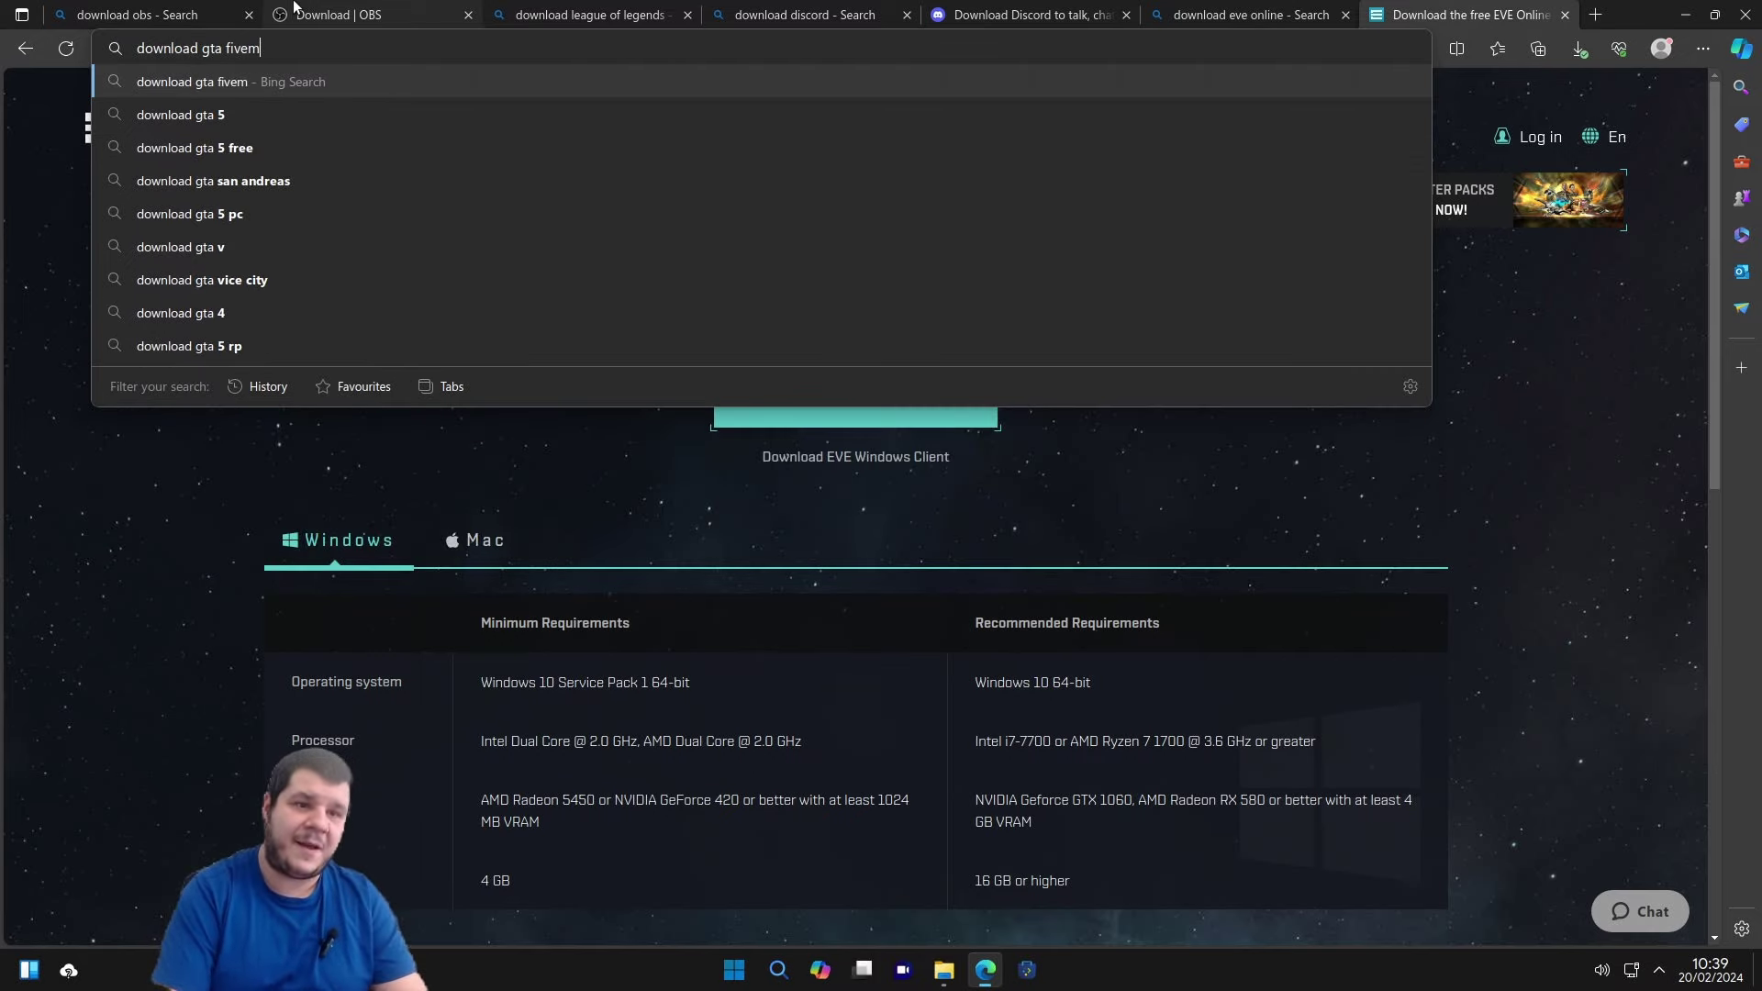
pyautogui.press('Return')
pyautogui.click(305, 266)
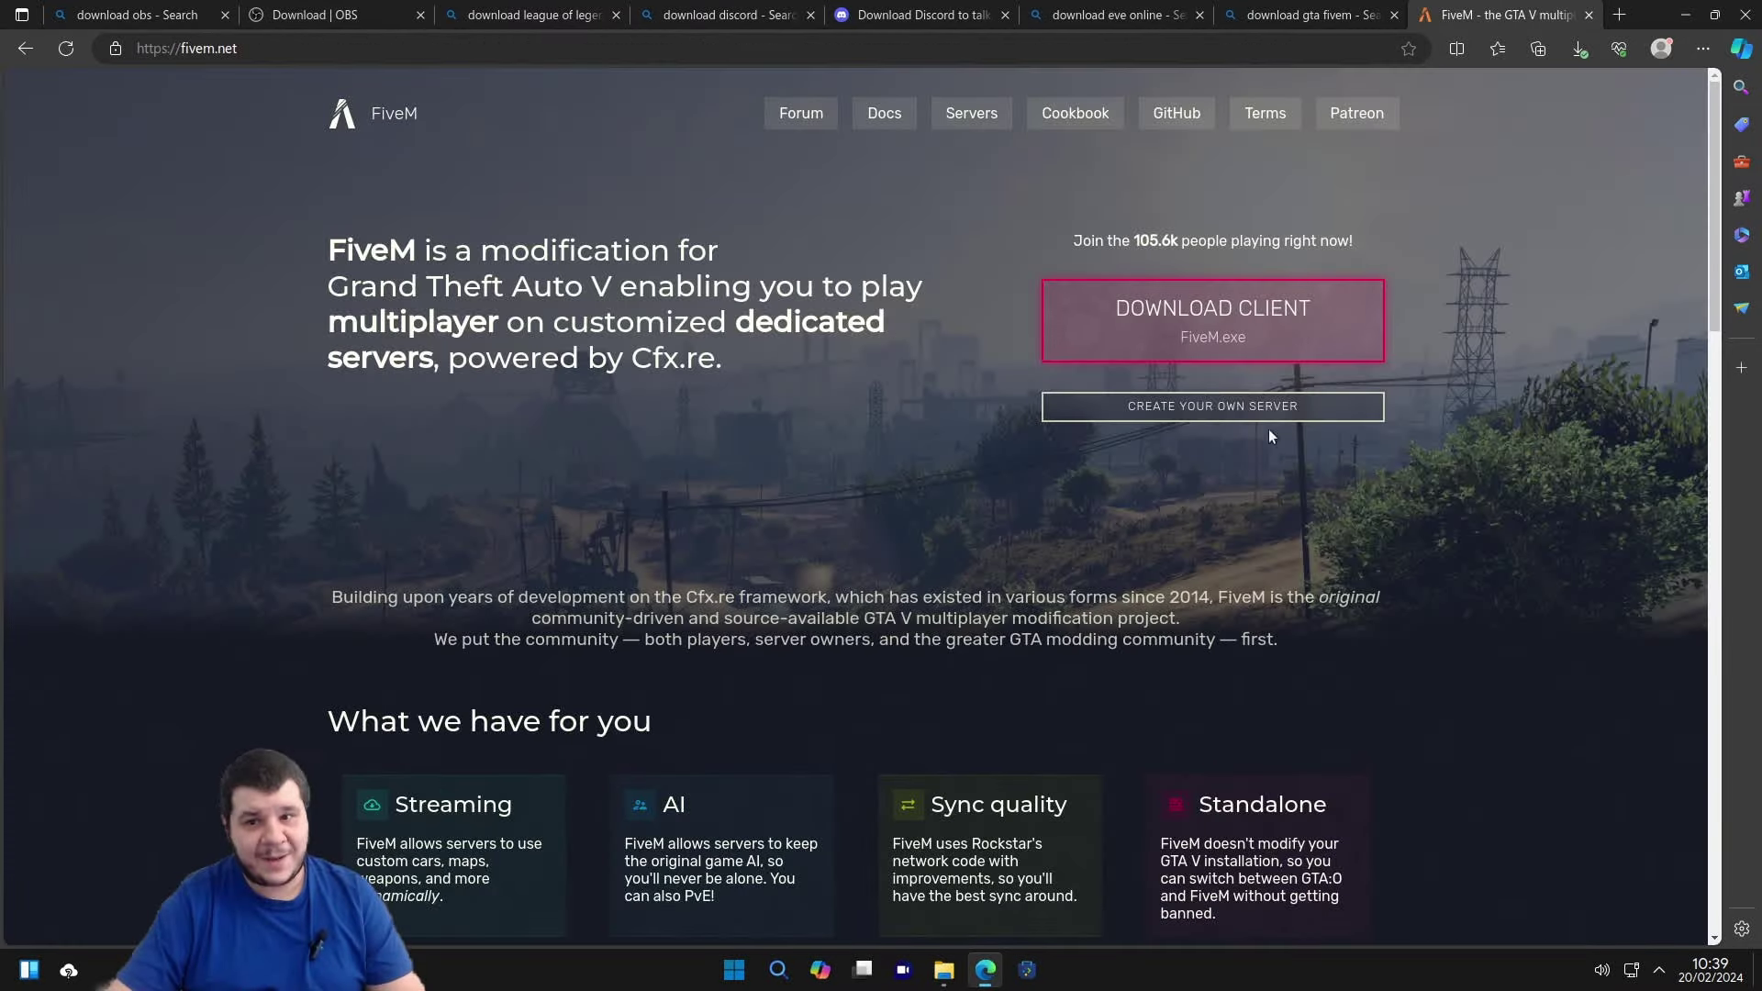
# Download the FiveM client, accept the terms, and show FiveM.exe in its folder.
pyautogui.click(1270, 330)
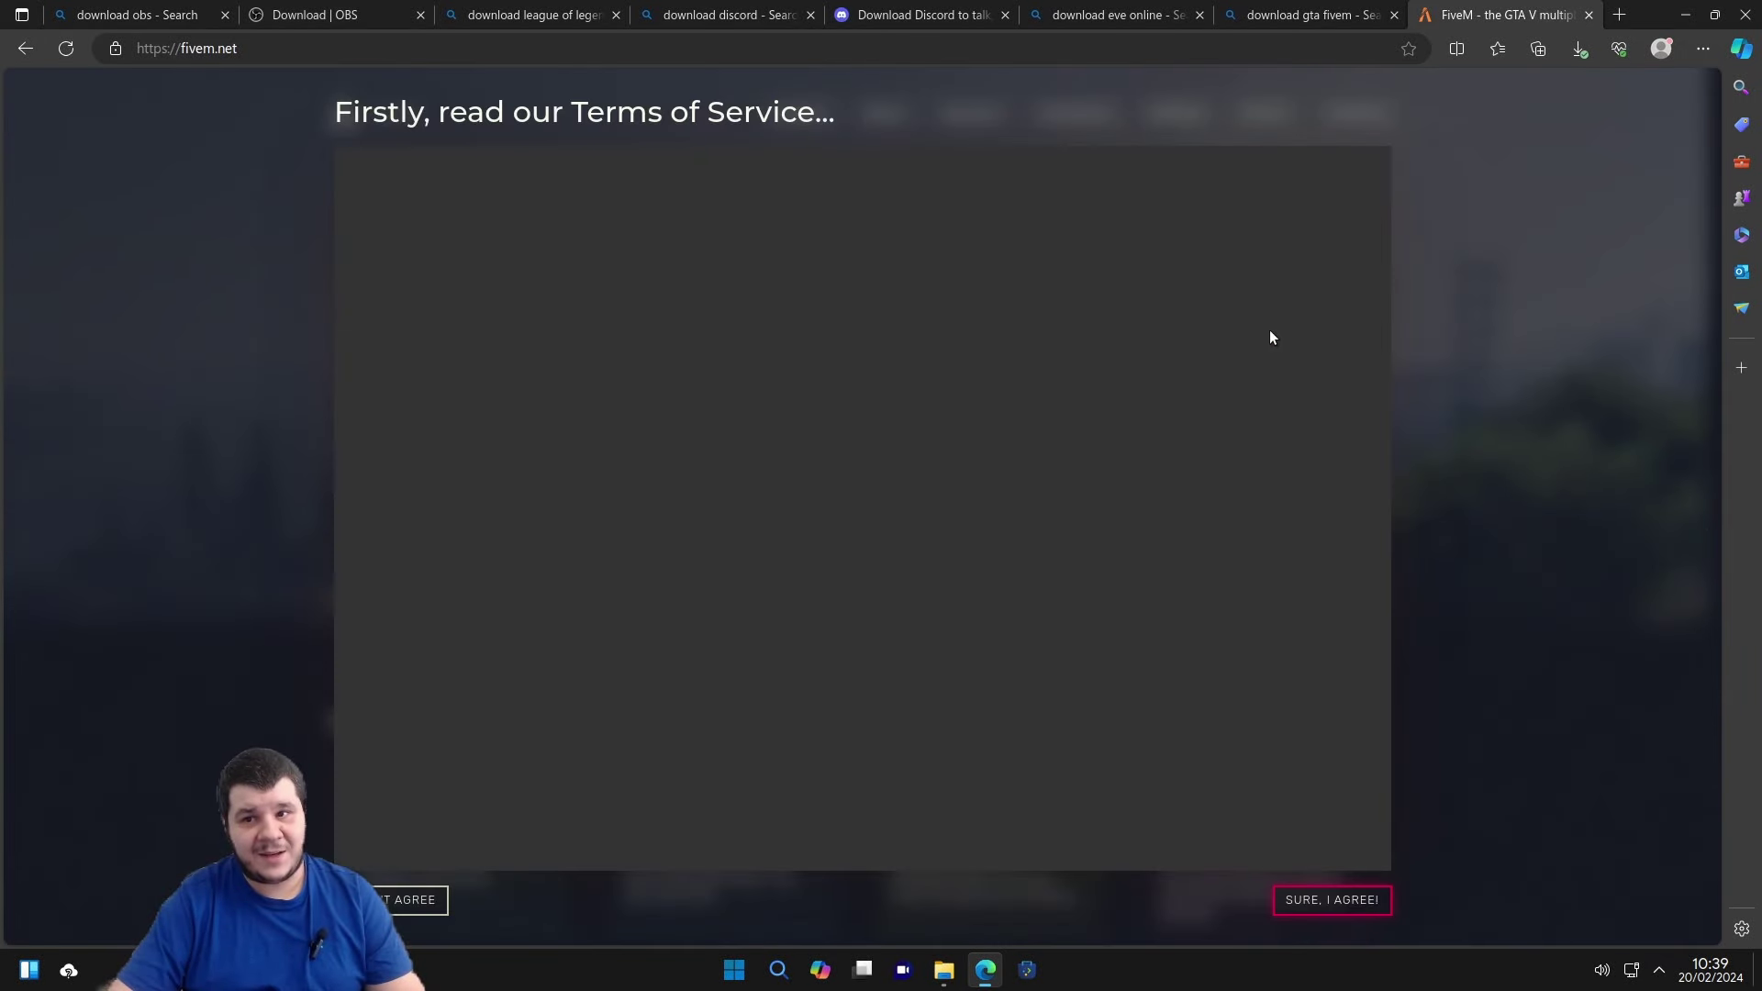
pyautogui.scroll(-3, 1368, 237)
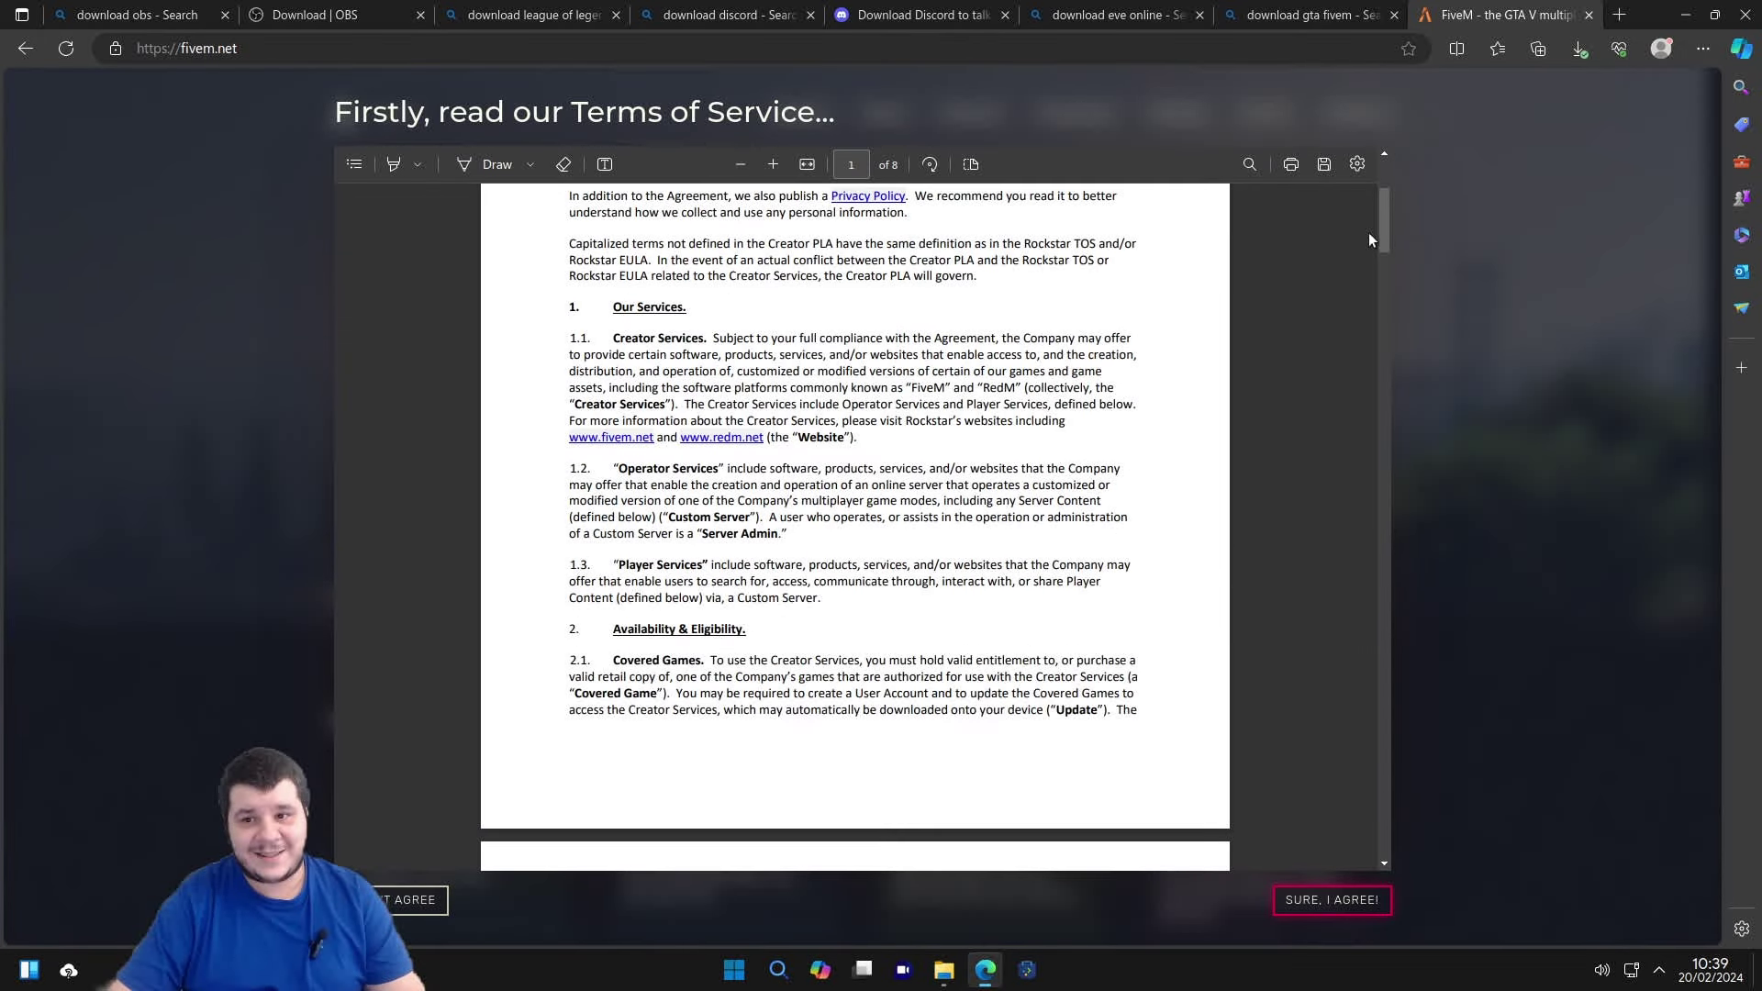
pyautogui.scroll(-20, 1367, 371)
pyautogui.click(1331, 900)
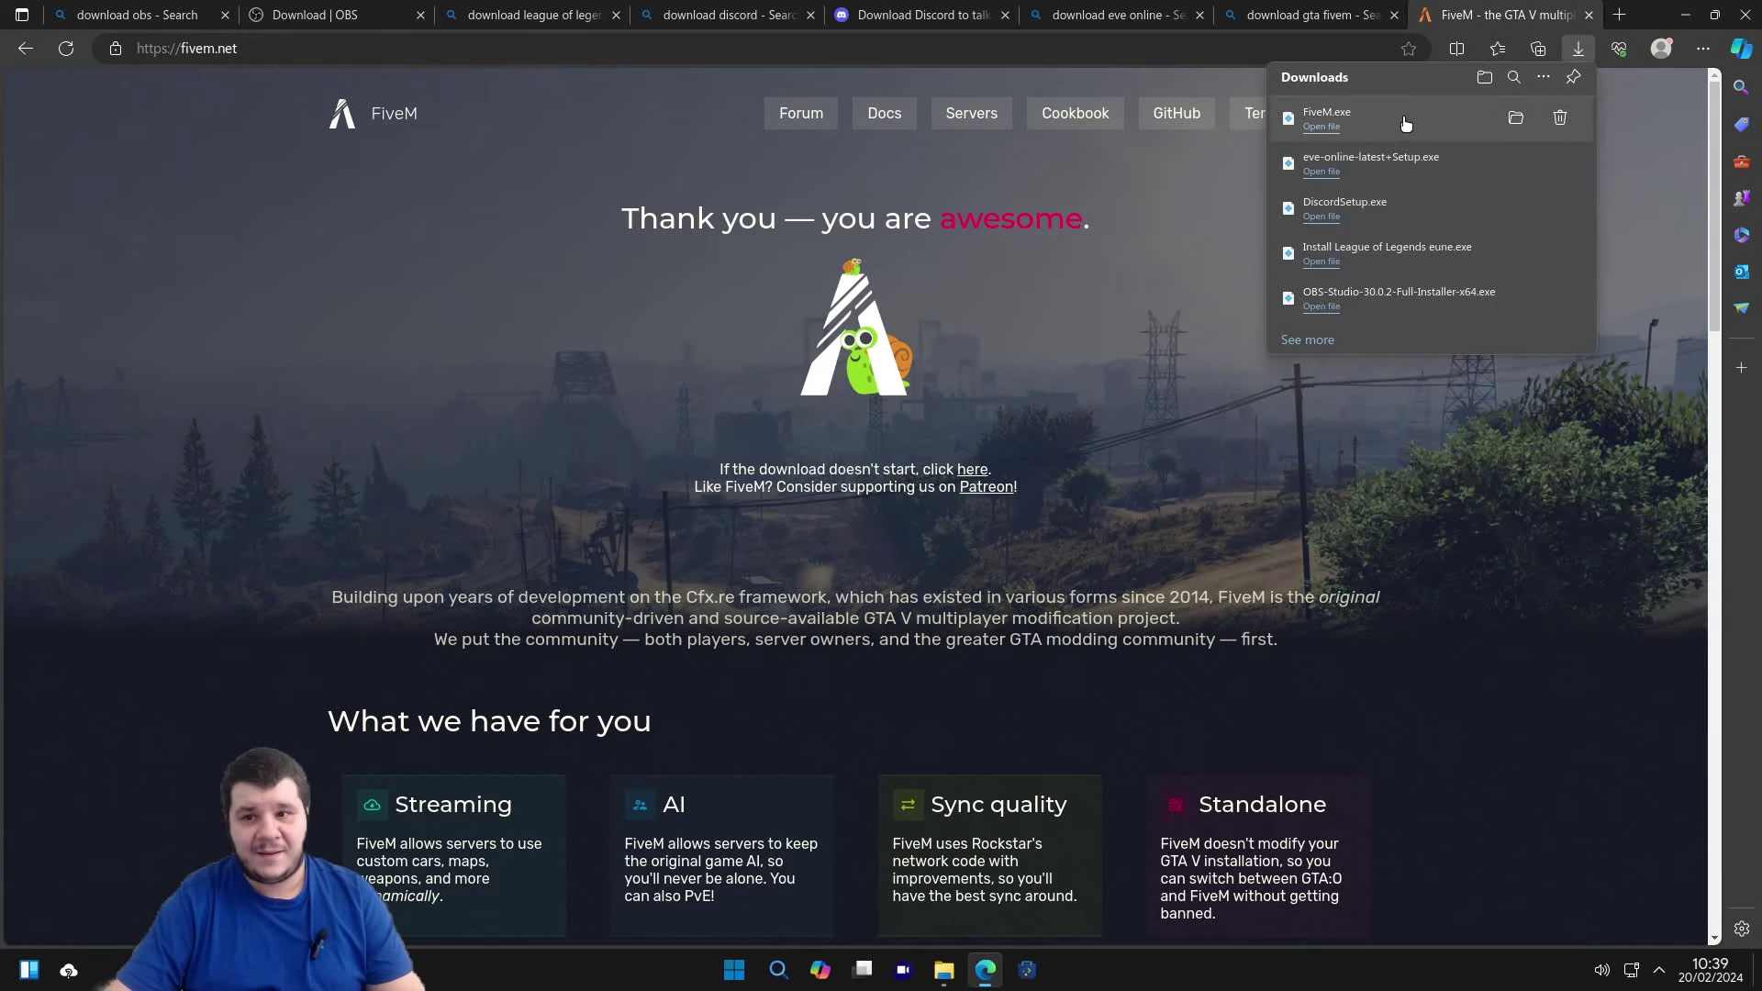
pyautogui.click(1515, 118)
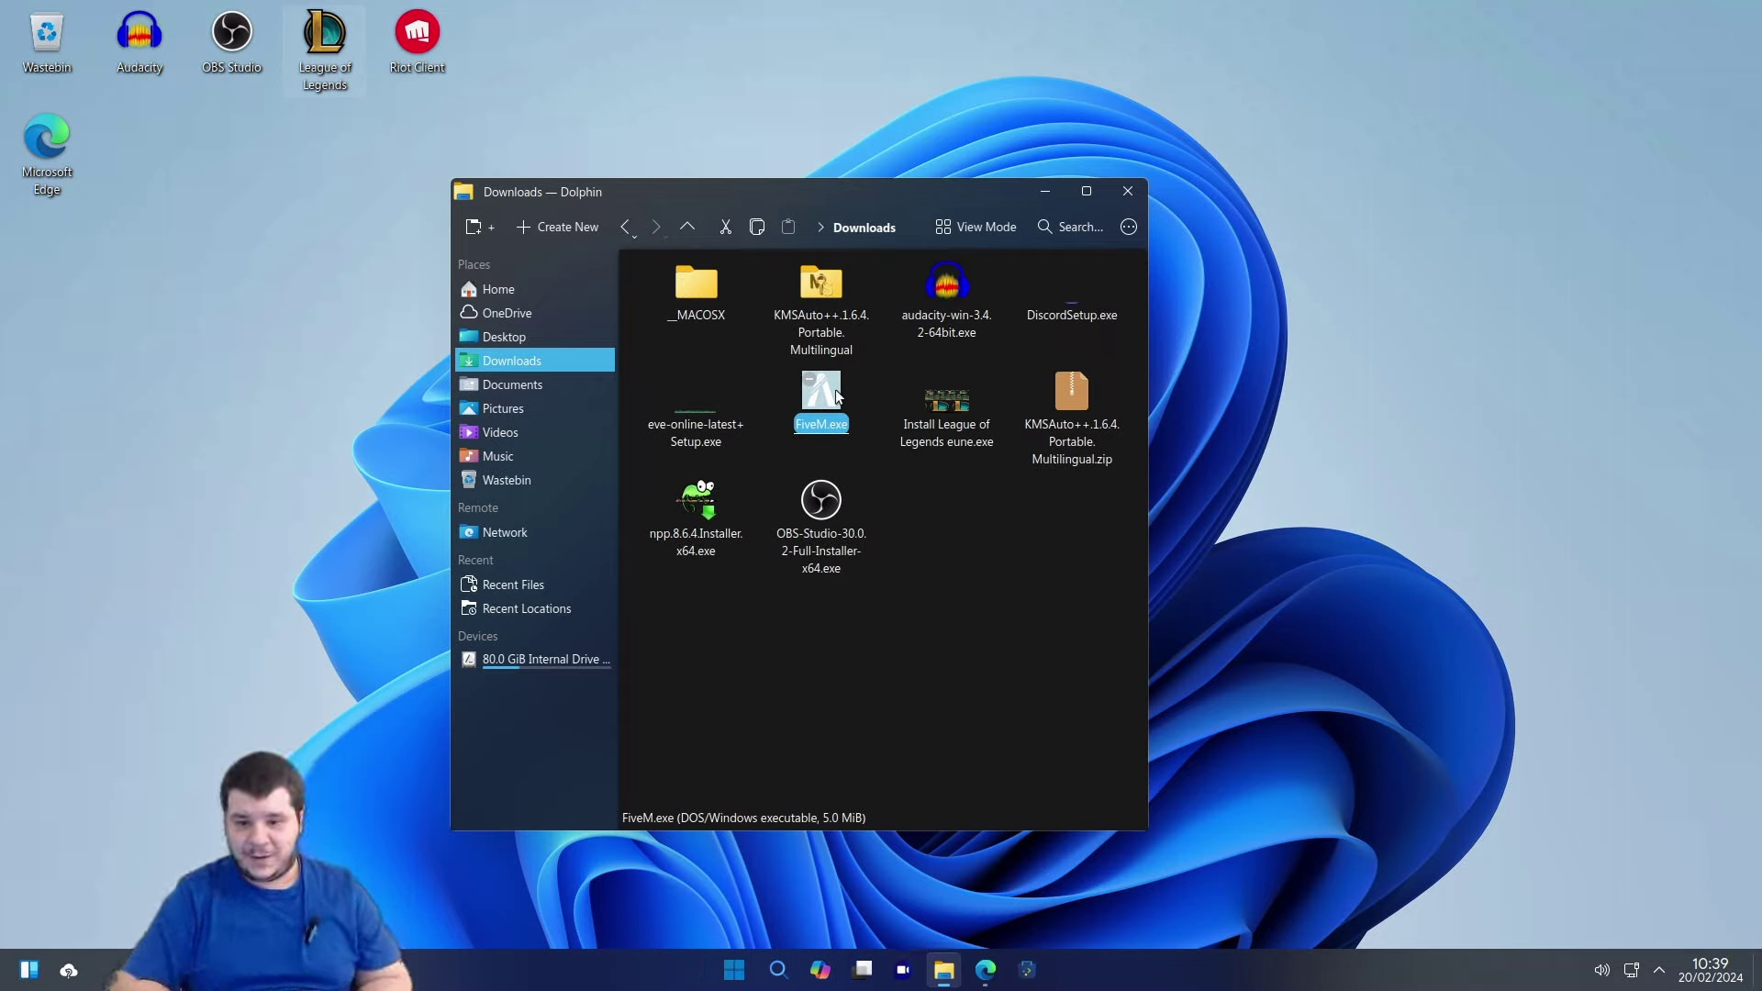
# Run FiveM.exe with the Wine Windows Program Loader, then bring Edge back to the front.
pyautogui.click(863, 468)
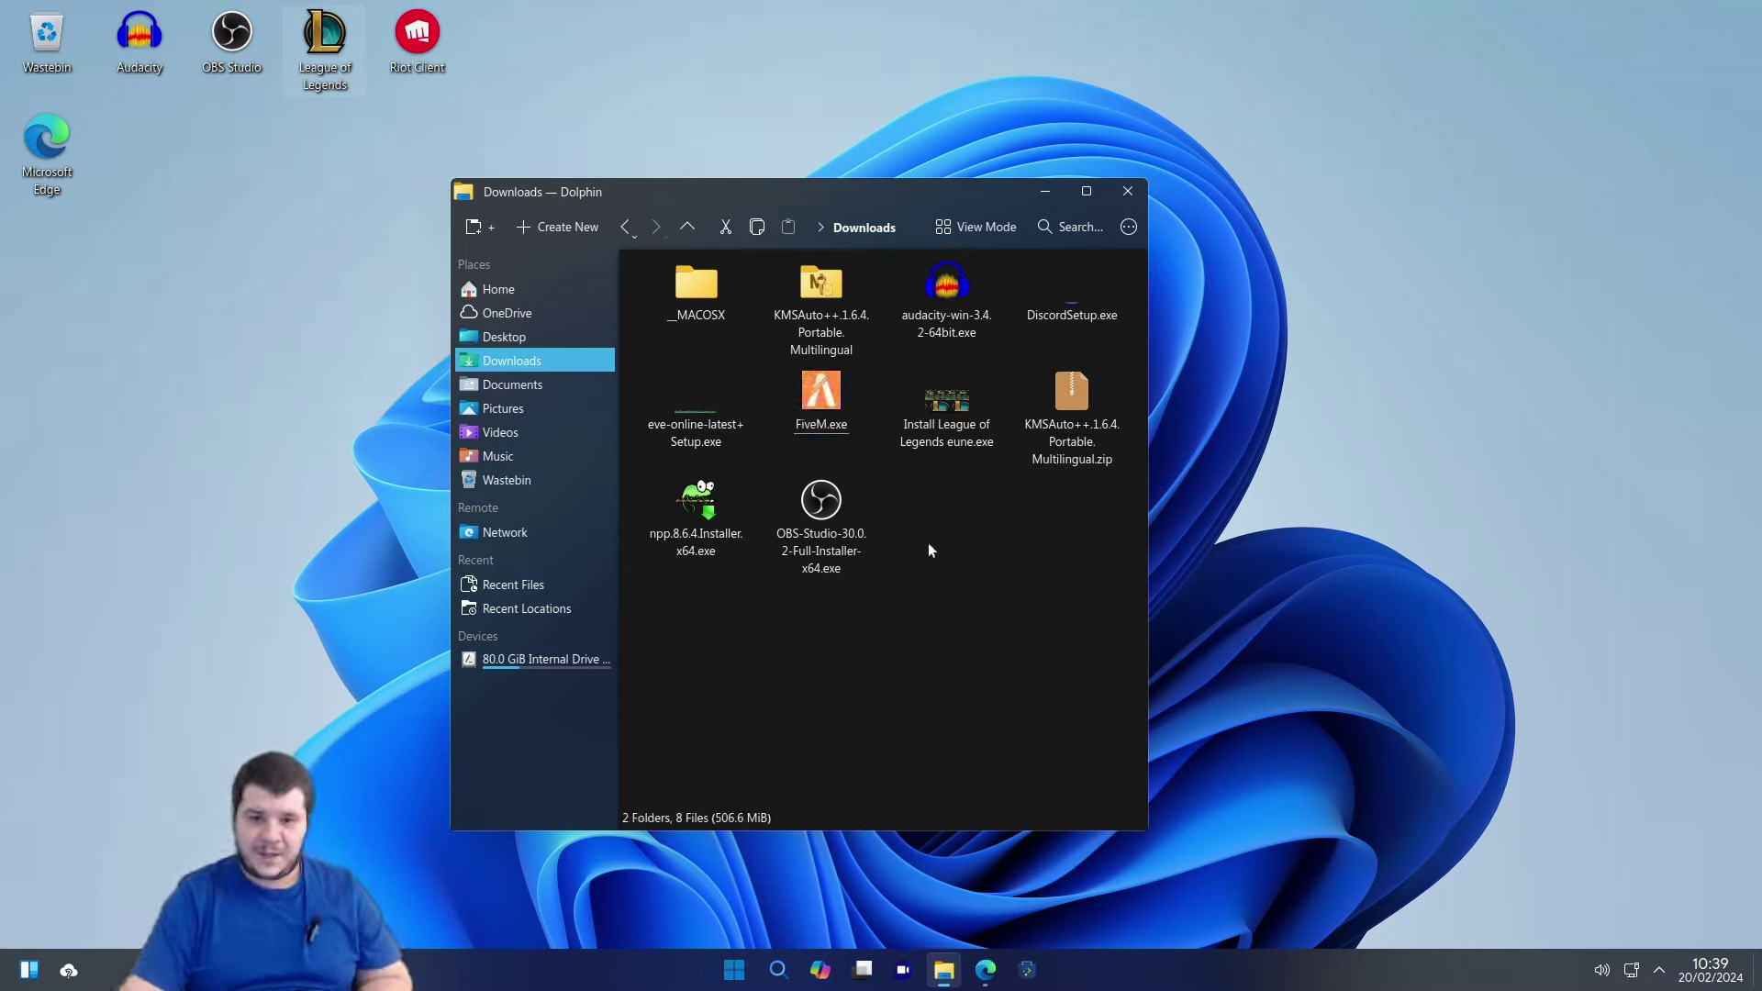
pyautogui.rightClick(817, 398)
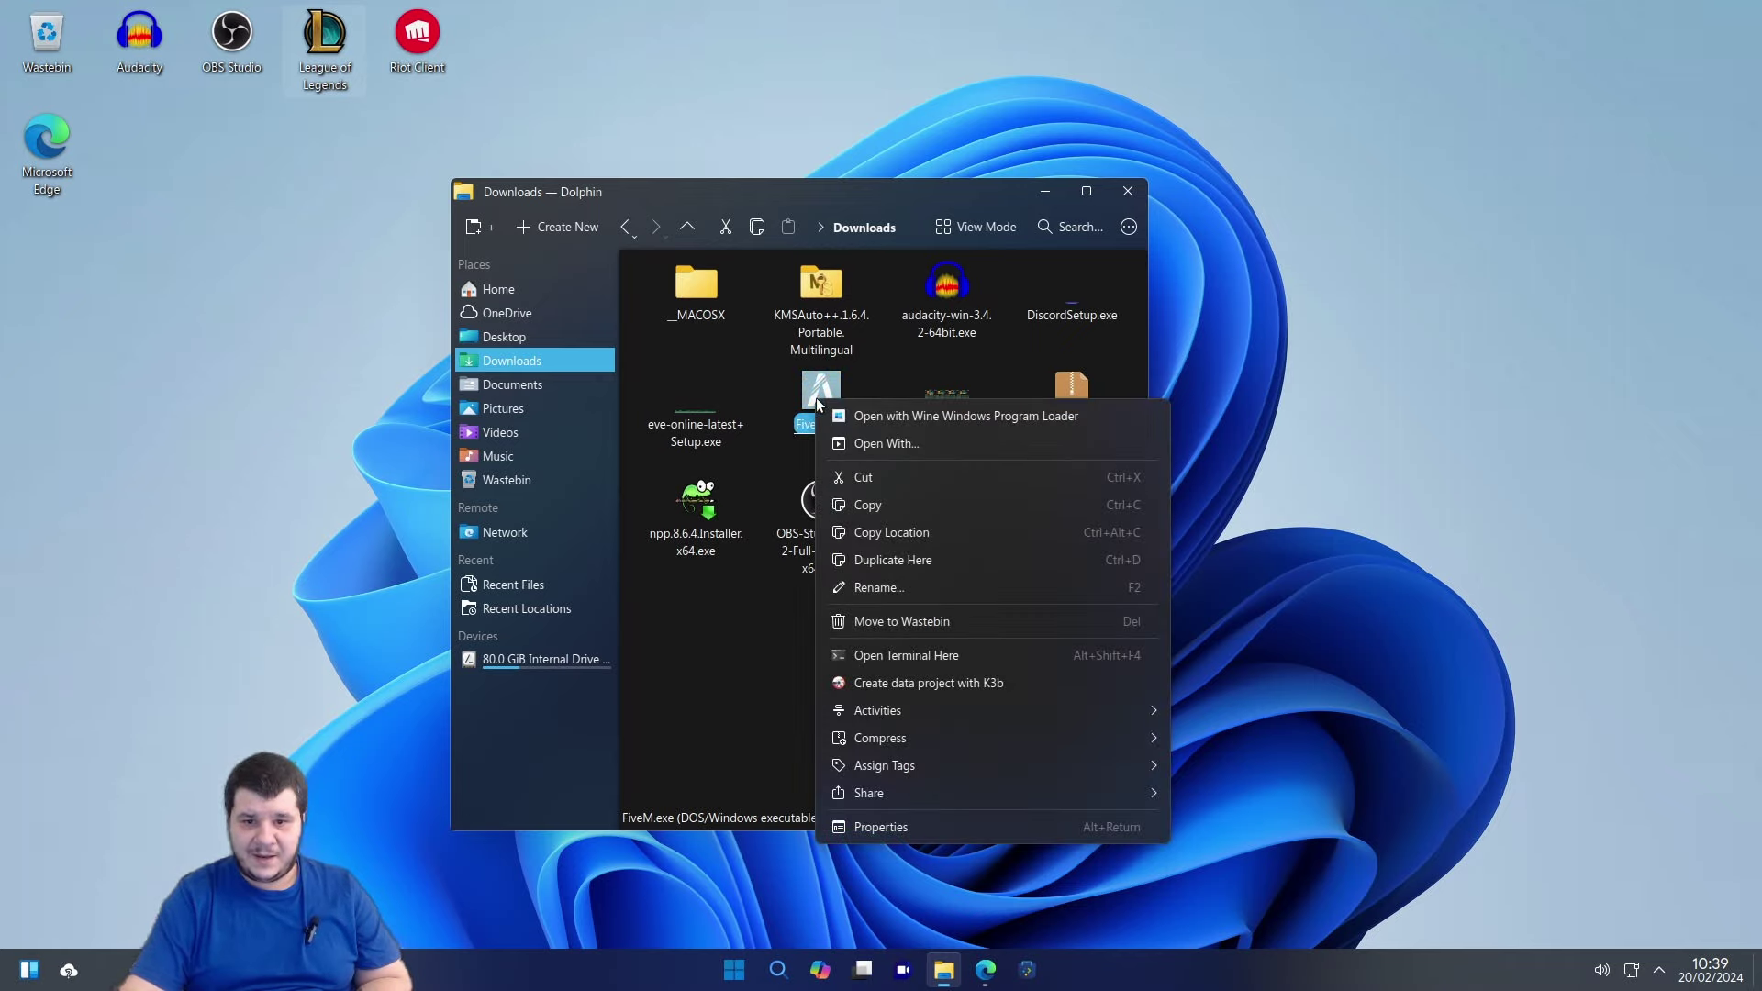
pyautogui.click(839, 415)
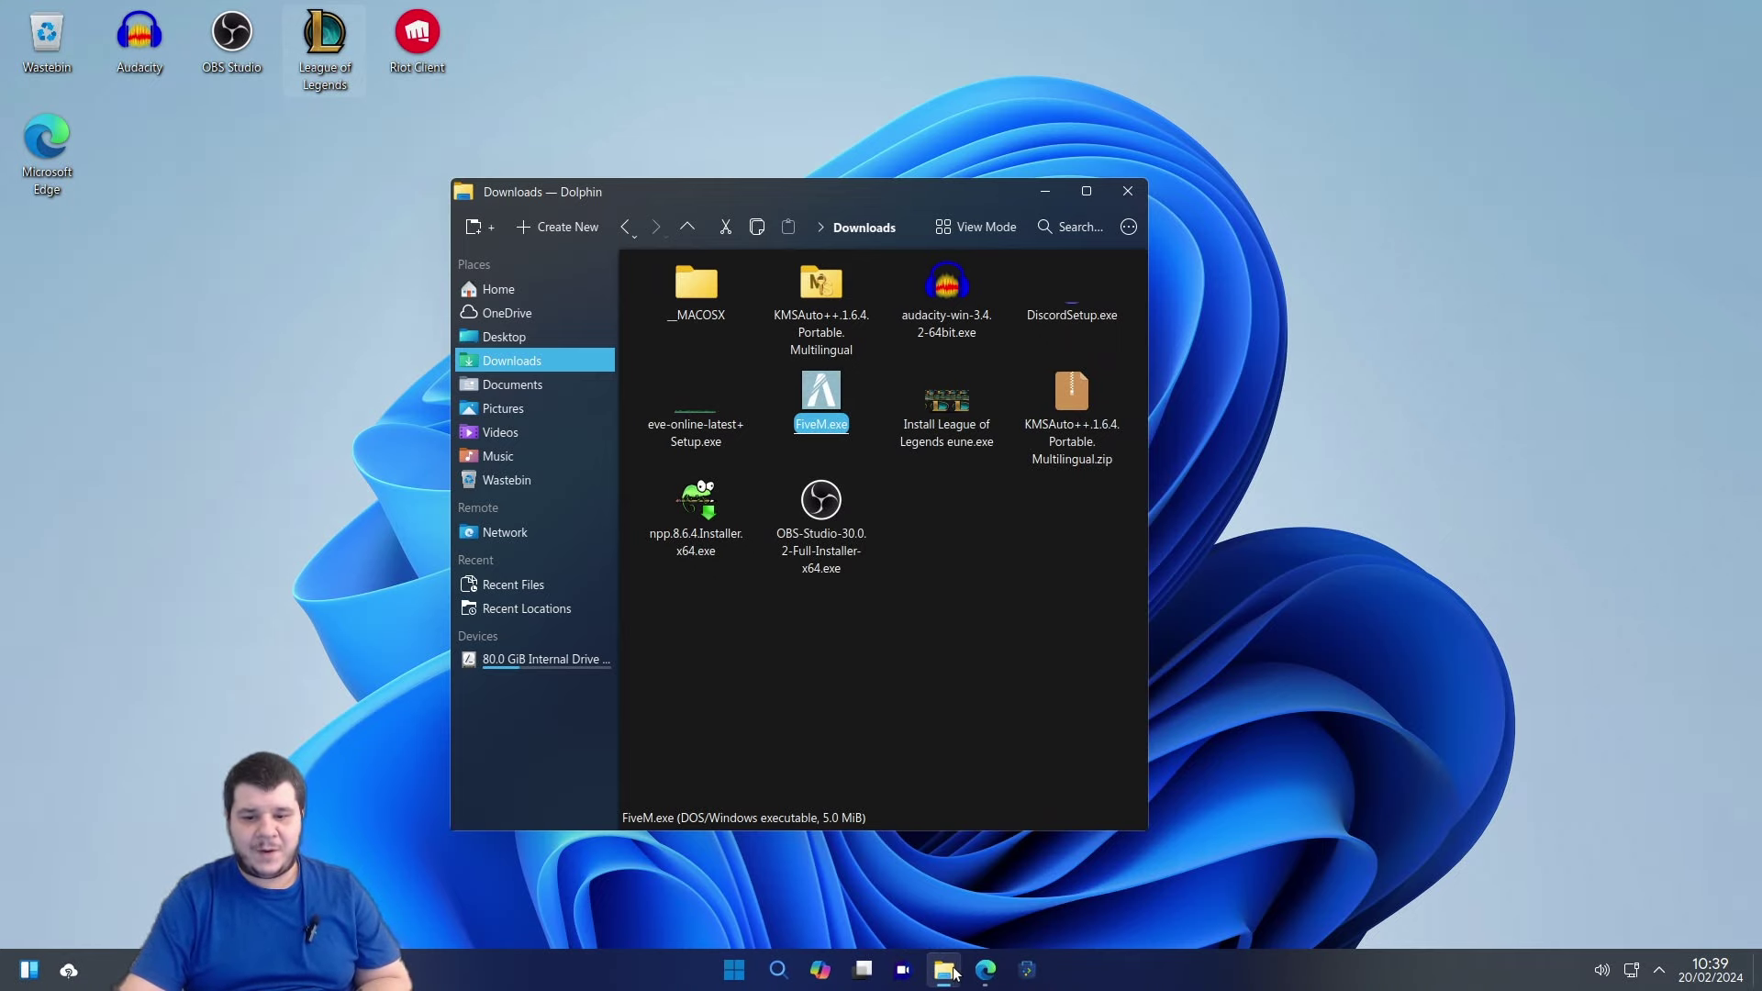
pyautogui.click(985, 970)
# Close the OBS download page and the 'download obs' search tab in Edge.
pyautogui.scroll(-2, 839, 575)
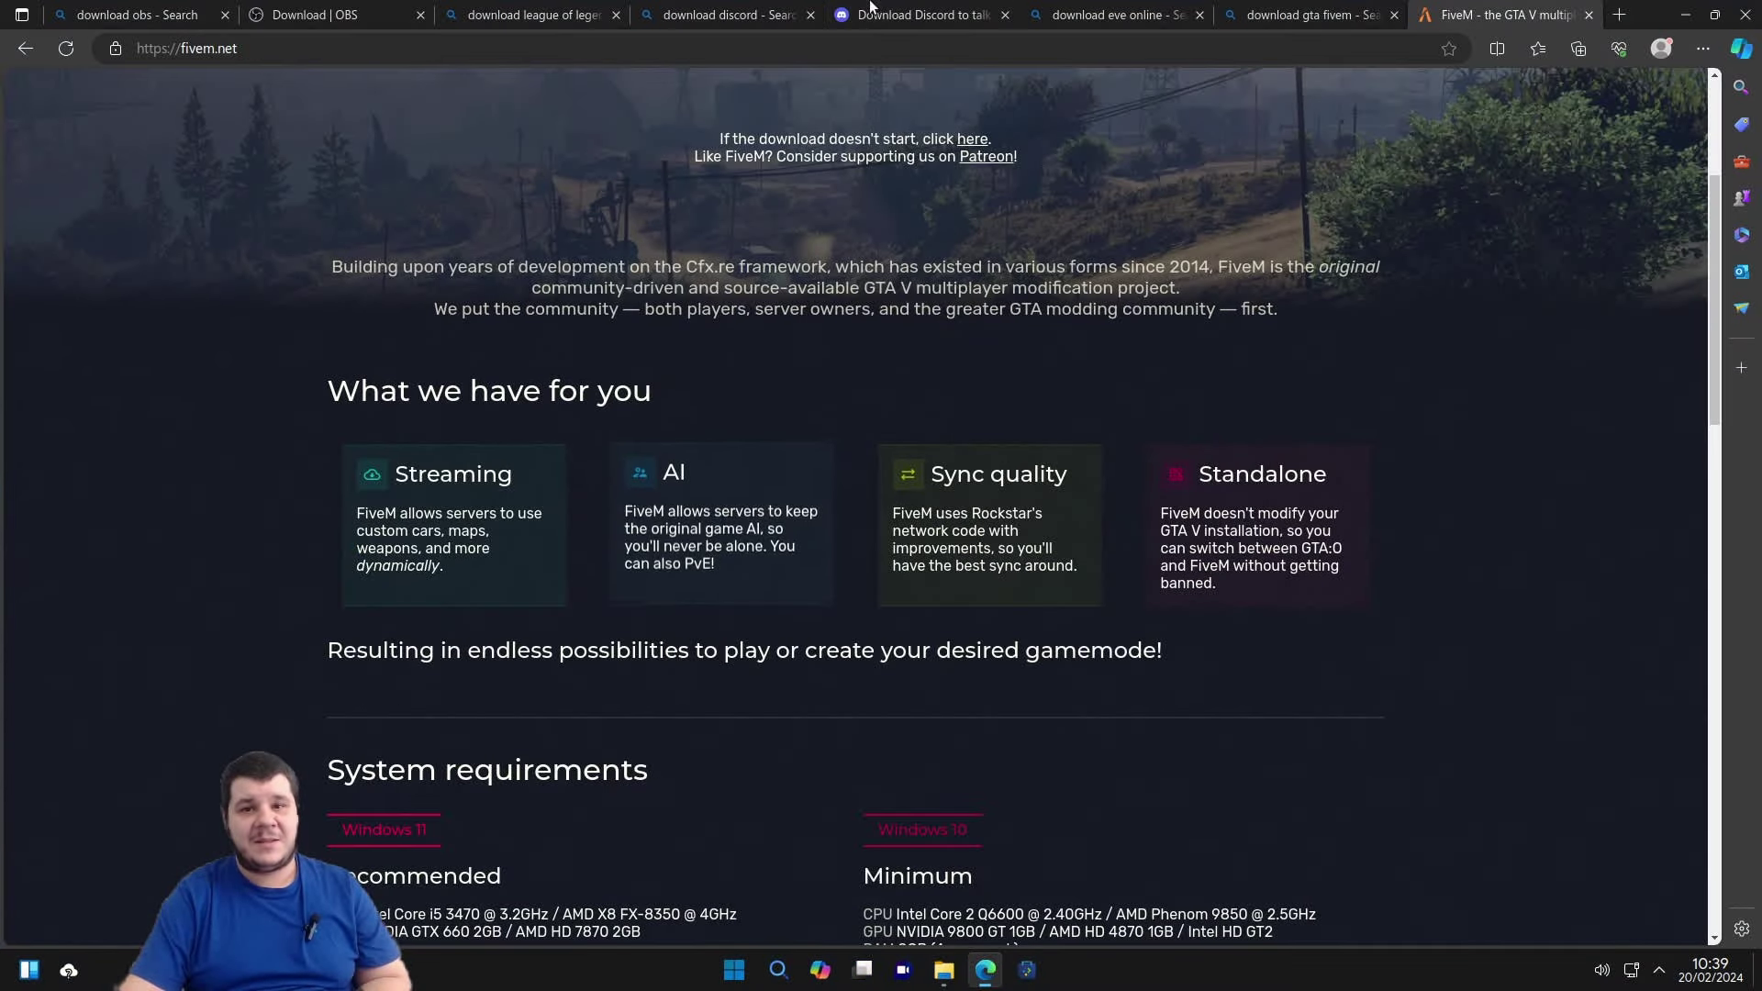
pyautogui.click(917, 14)
pyautogui.click(725, 15)
pyautogui.click(449, 7)
pyautogui.click(321, 15)
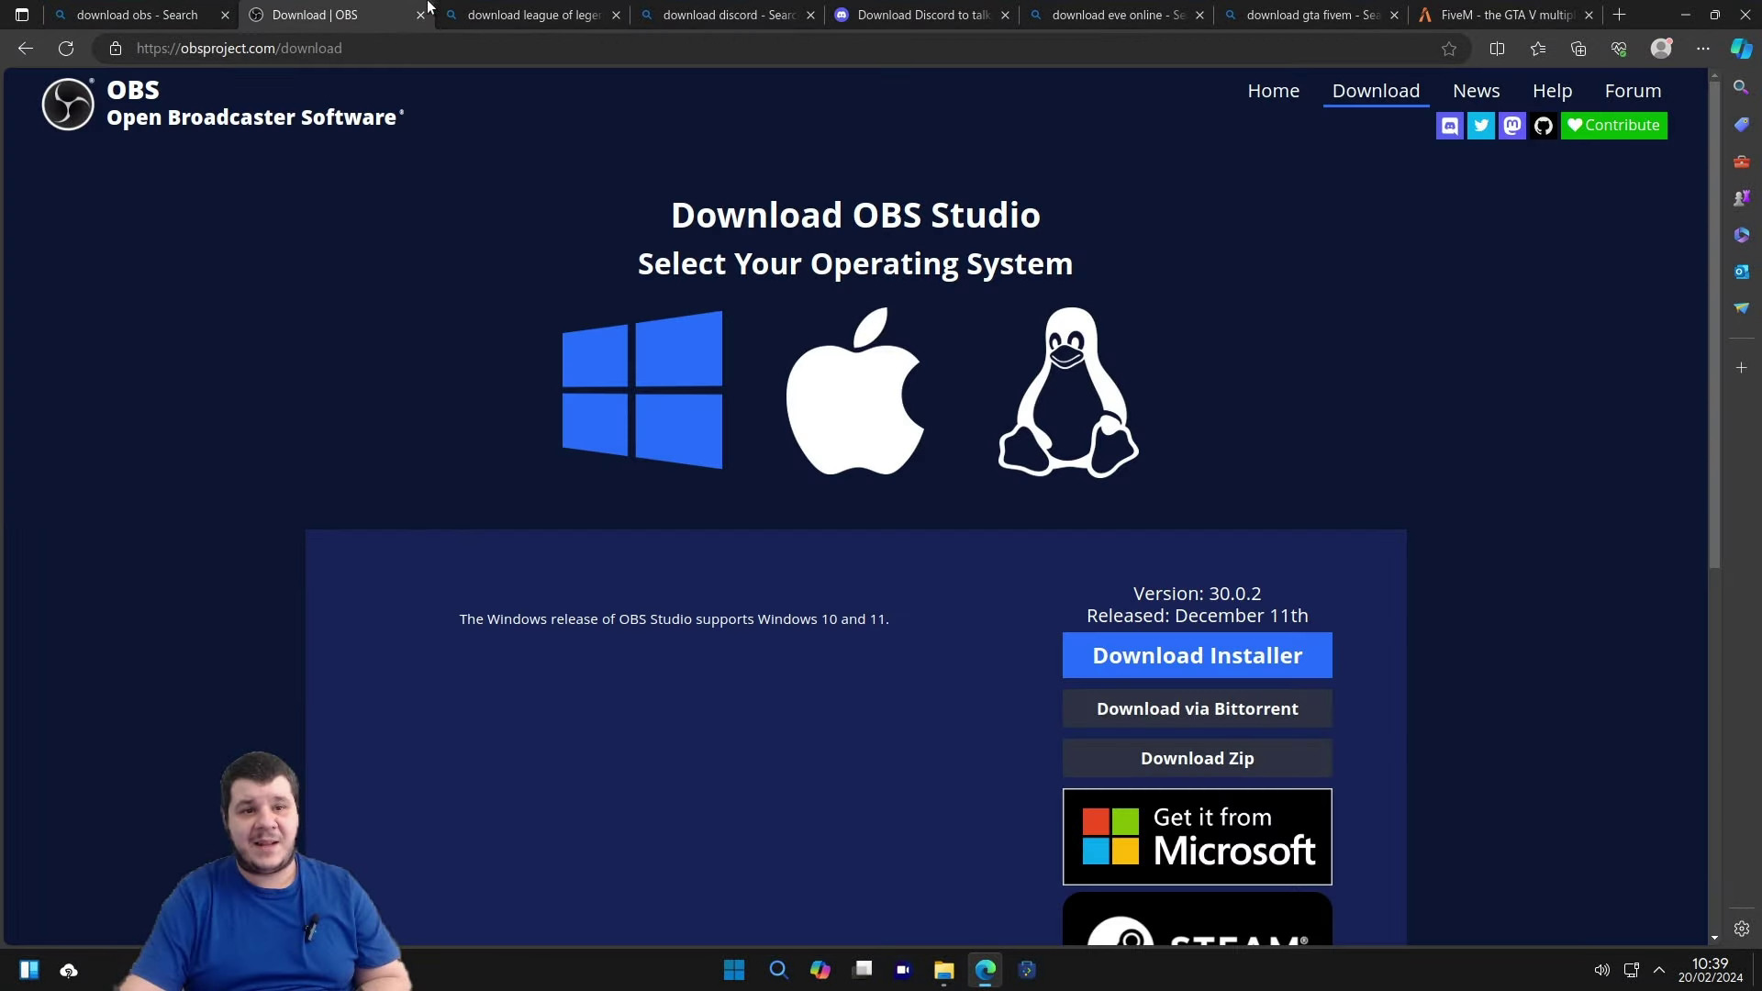
pyautogui.click(421, 15)
pyautogui.click(211, 17)
pyautogui.click(225, 16)
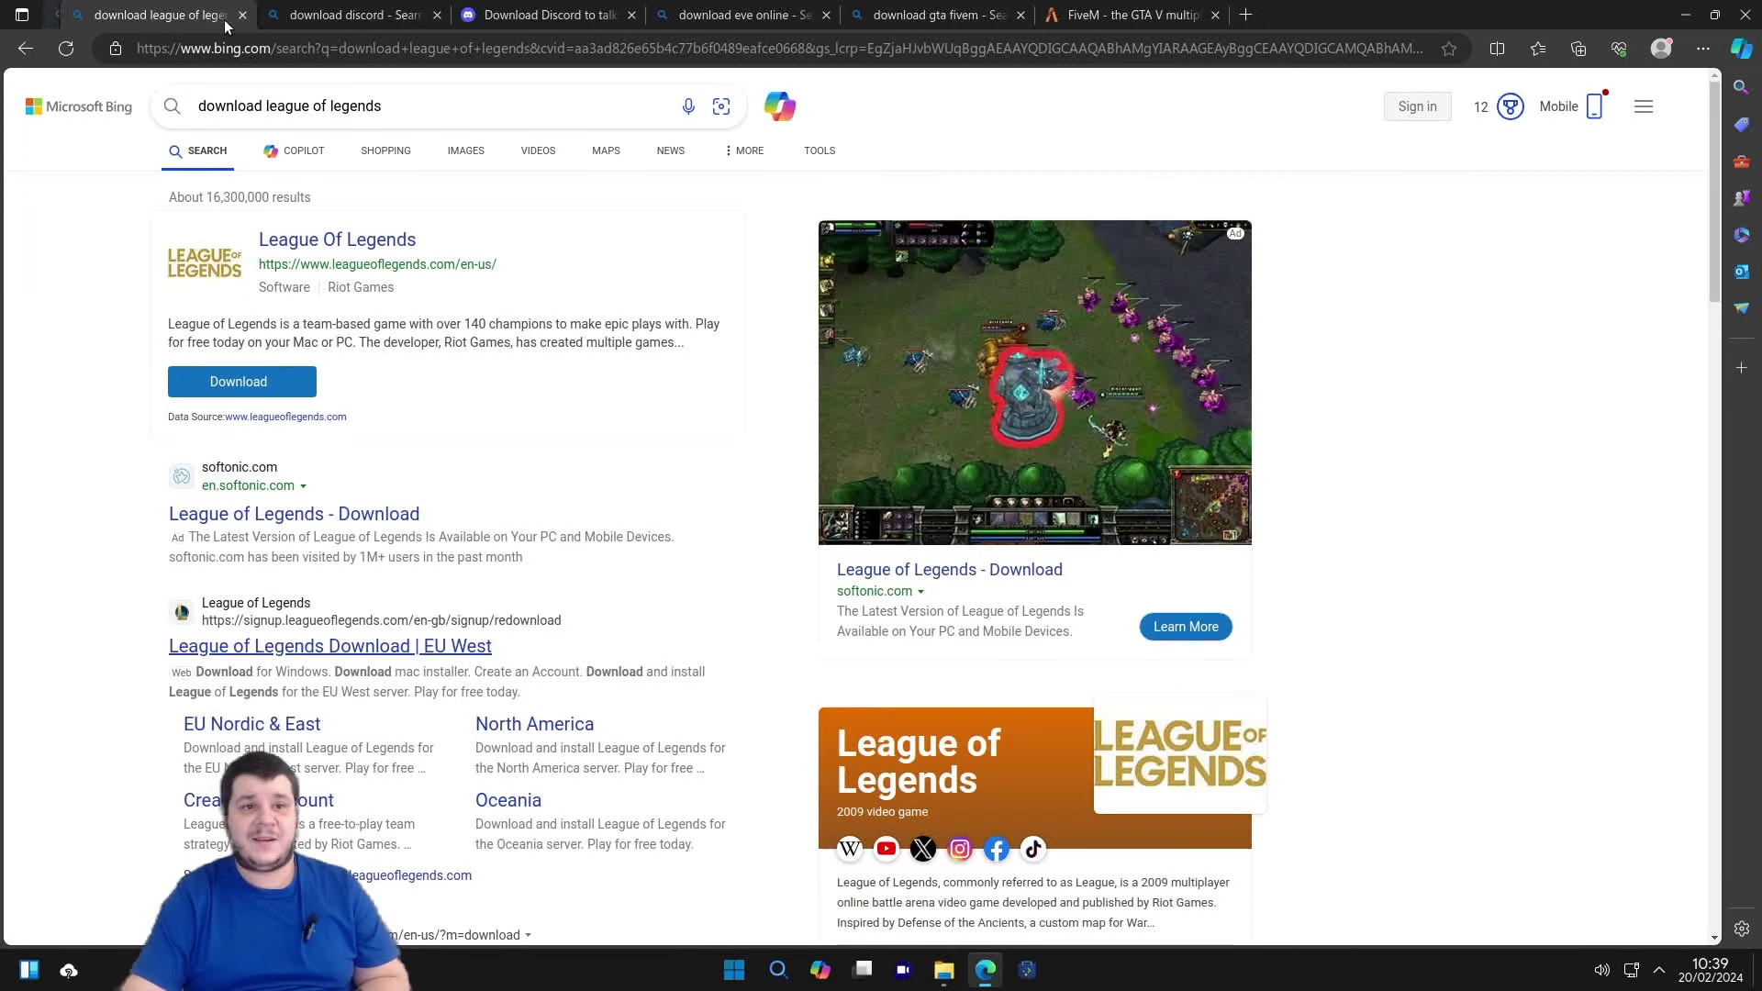
# Close the Discord download page and the EVE Online and GTA FiveM search tabs.
pyautogui.click(485, 11)
pyautogui.click(614, 16)
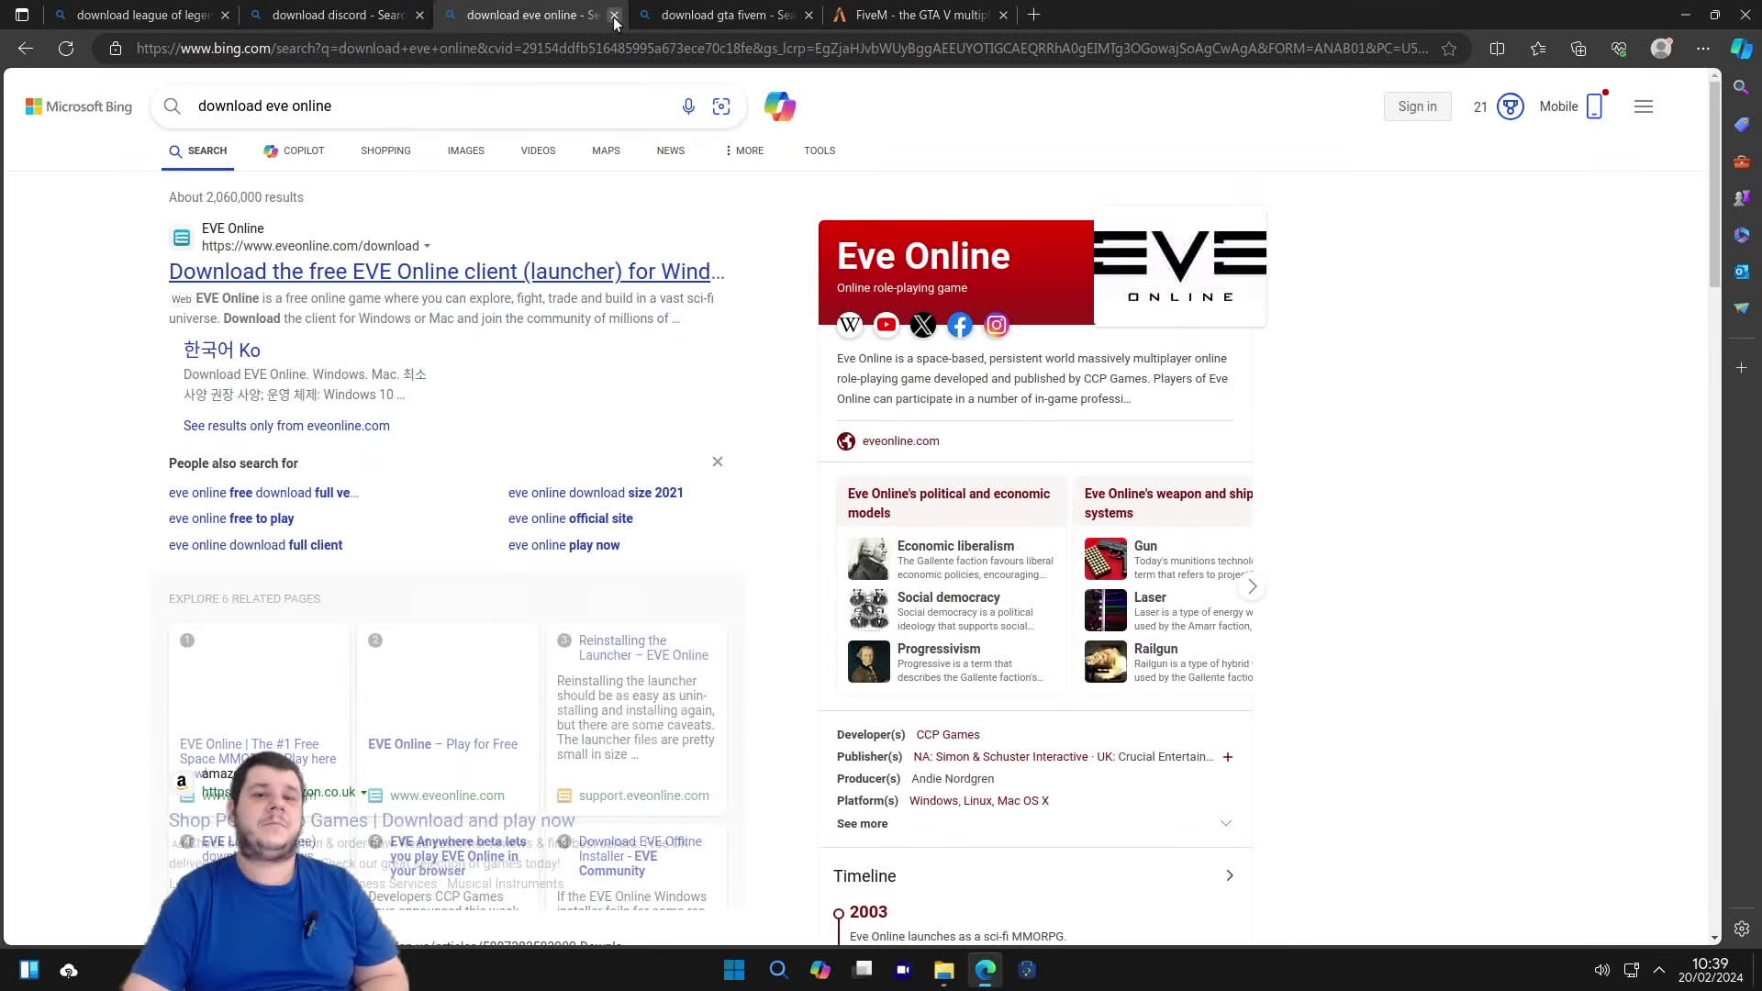
pyautogui.click(614, 15)
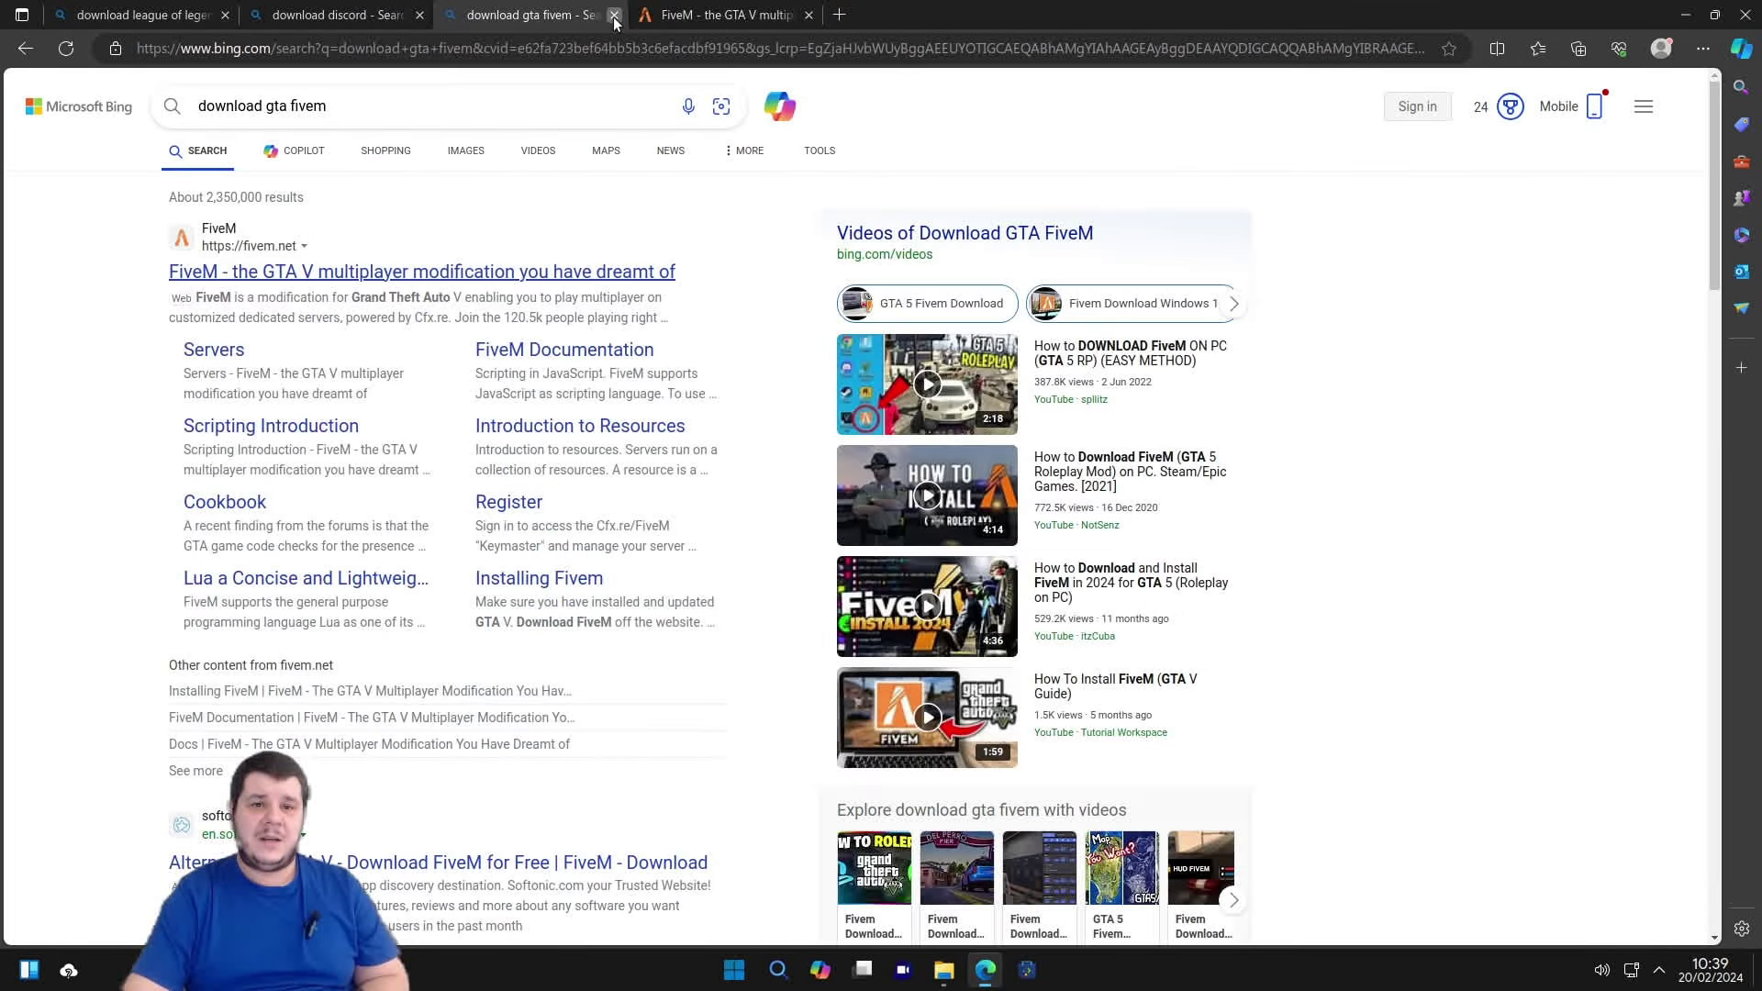
pyautogui.click(614, 16)
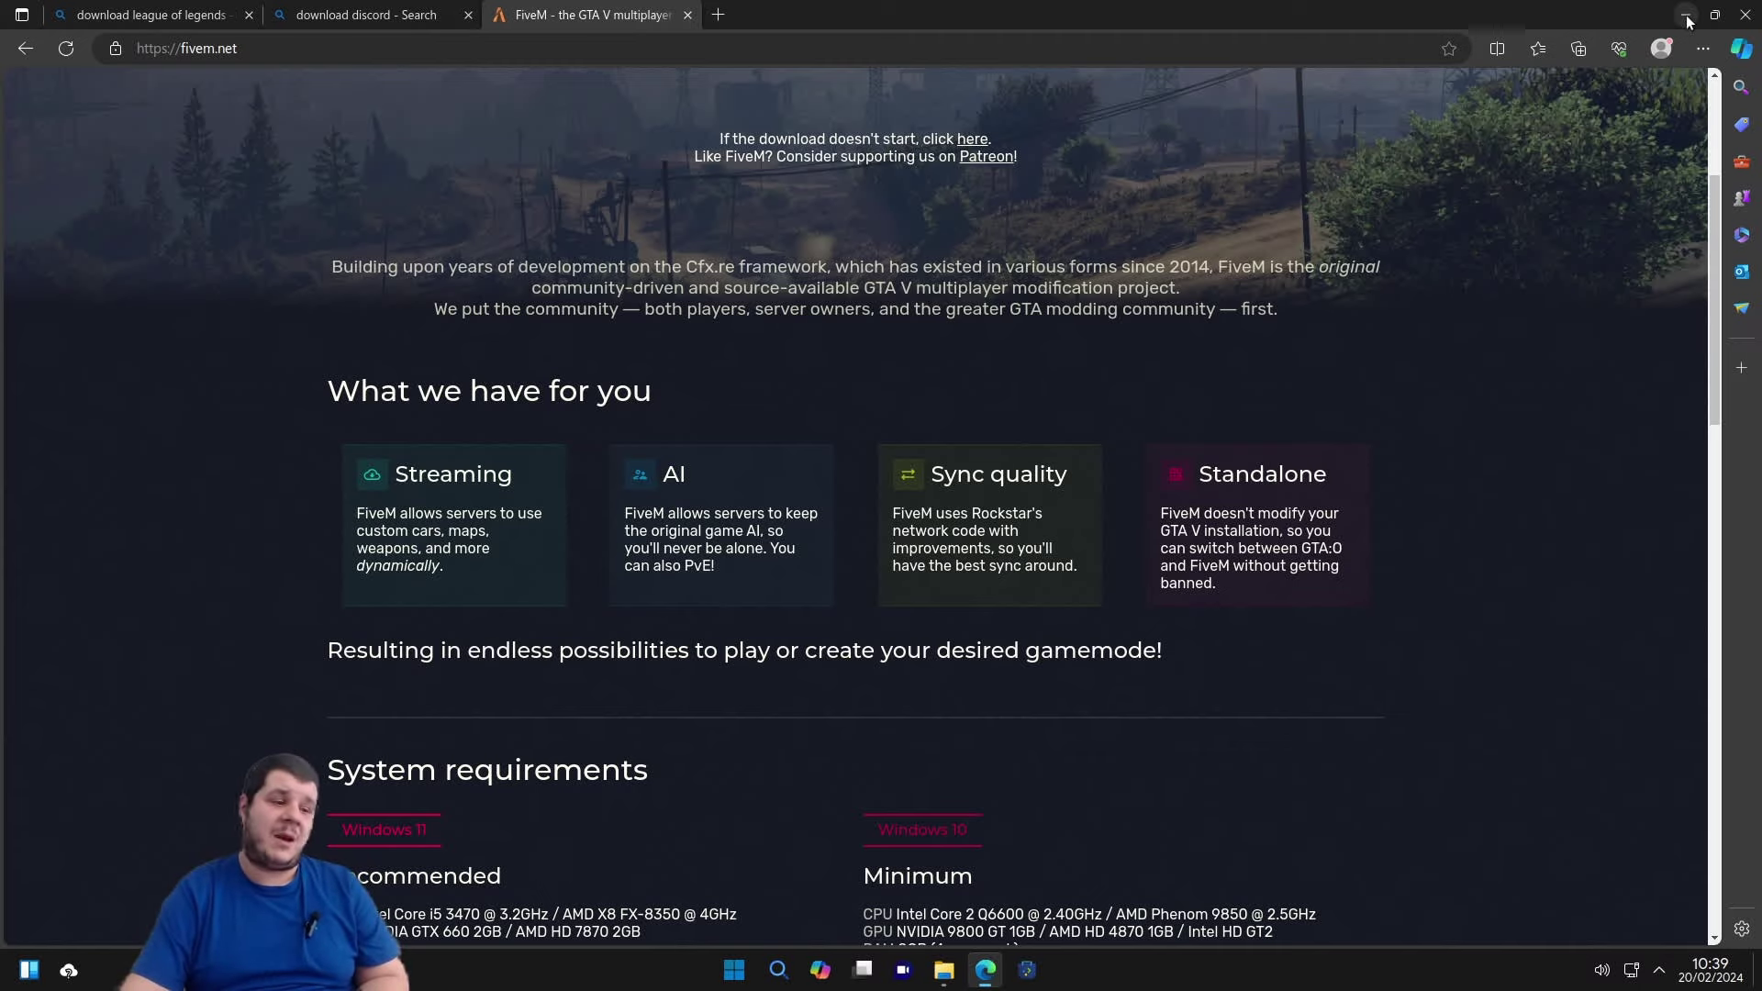
# Minimize Edge and close the Dolphin Downloads window to reveal the desktop.
pyautogui.click(1321, 47)
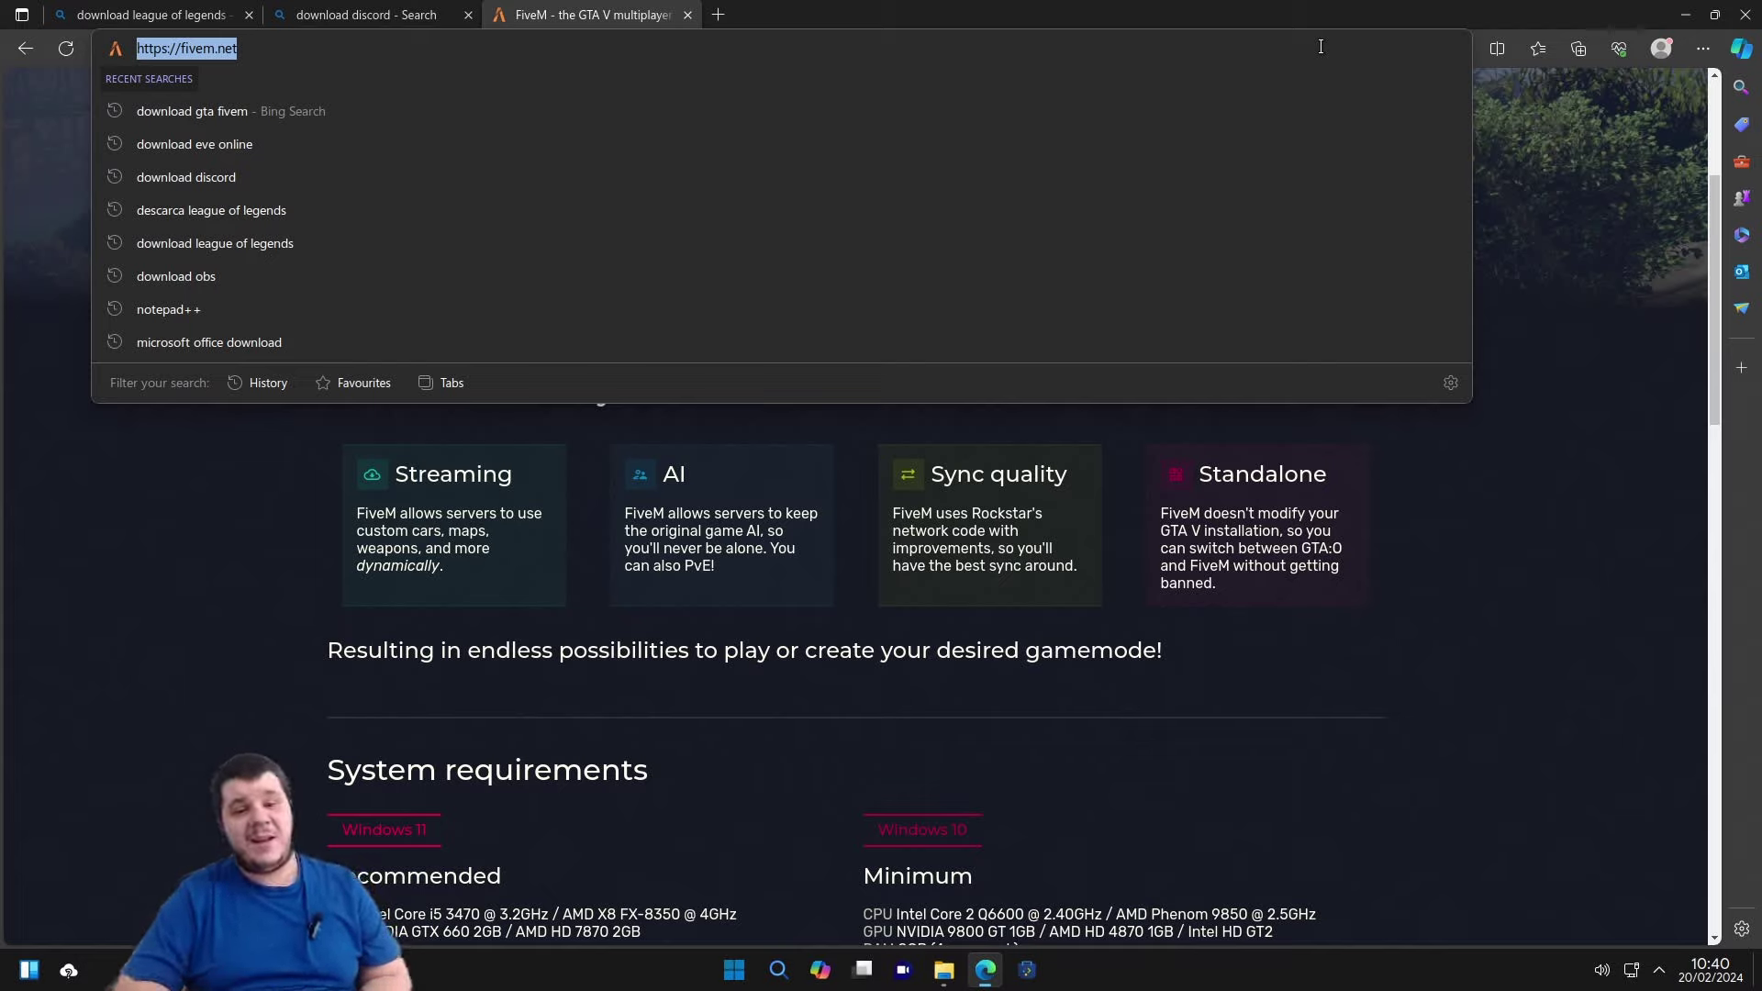
pyautogui.click(1685, 15)
pyautogui.click(1119, 192)
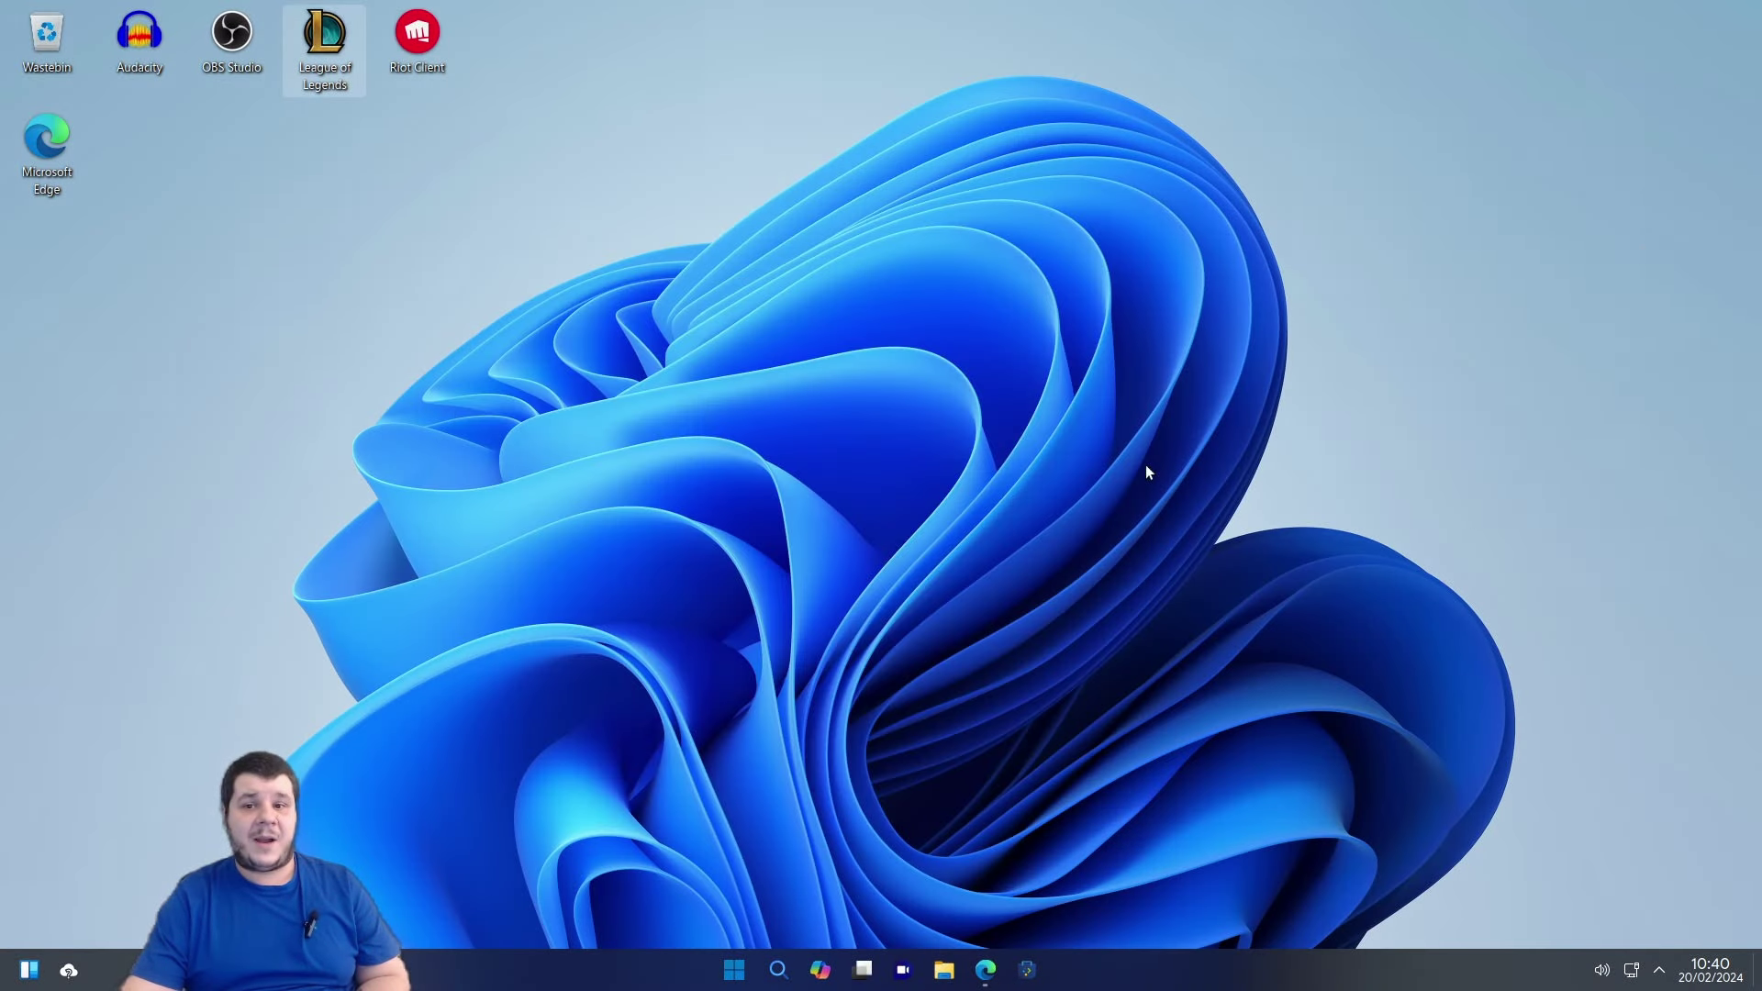
# Open the launcher's All apps list, scroll down to the S section and start System Monitor.
pyautogui.rightClick(655, 579)
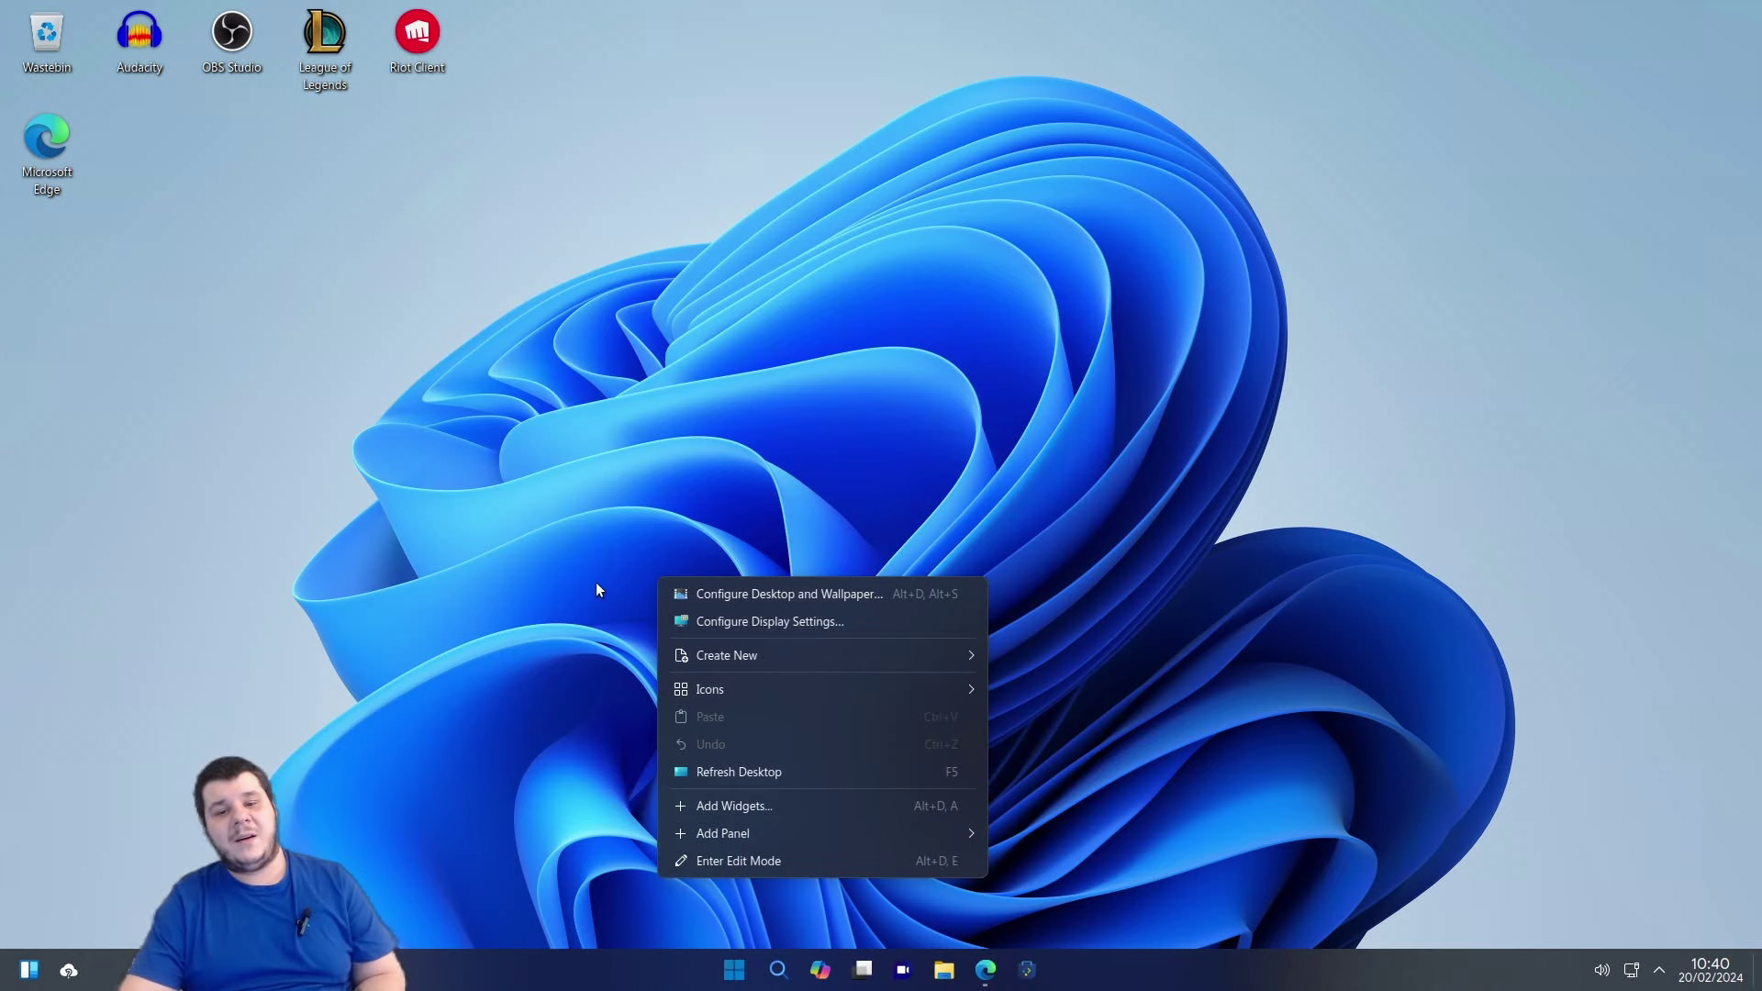
pyautogui.click(597, 582)
pyautogui.click(736, 980)
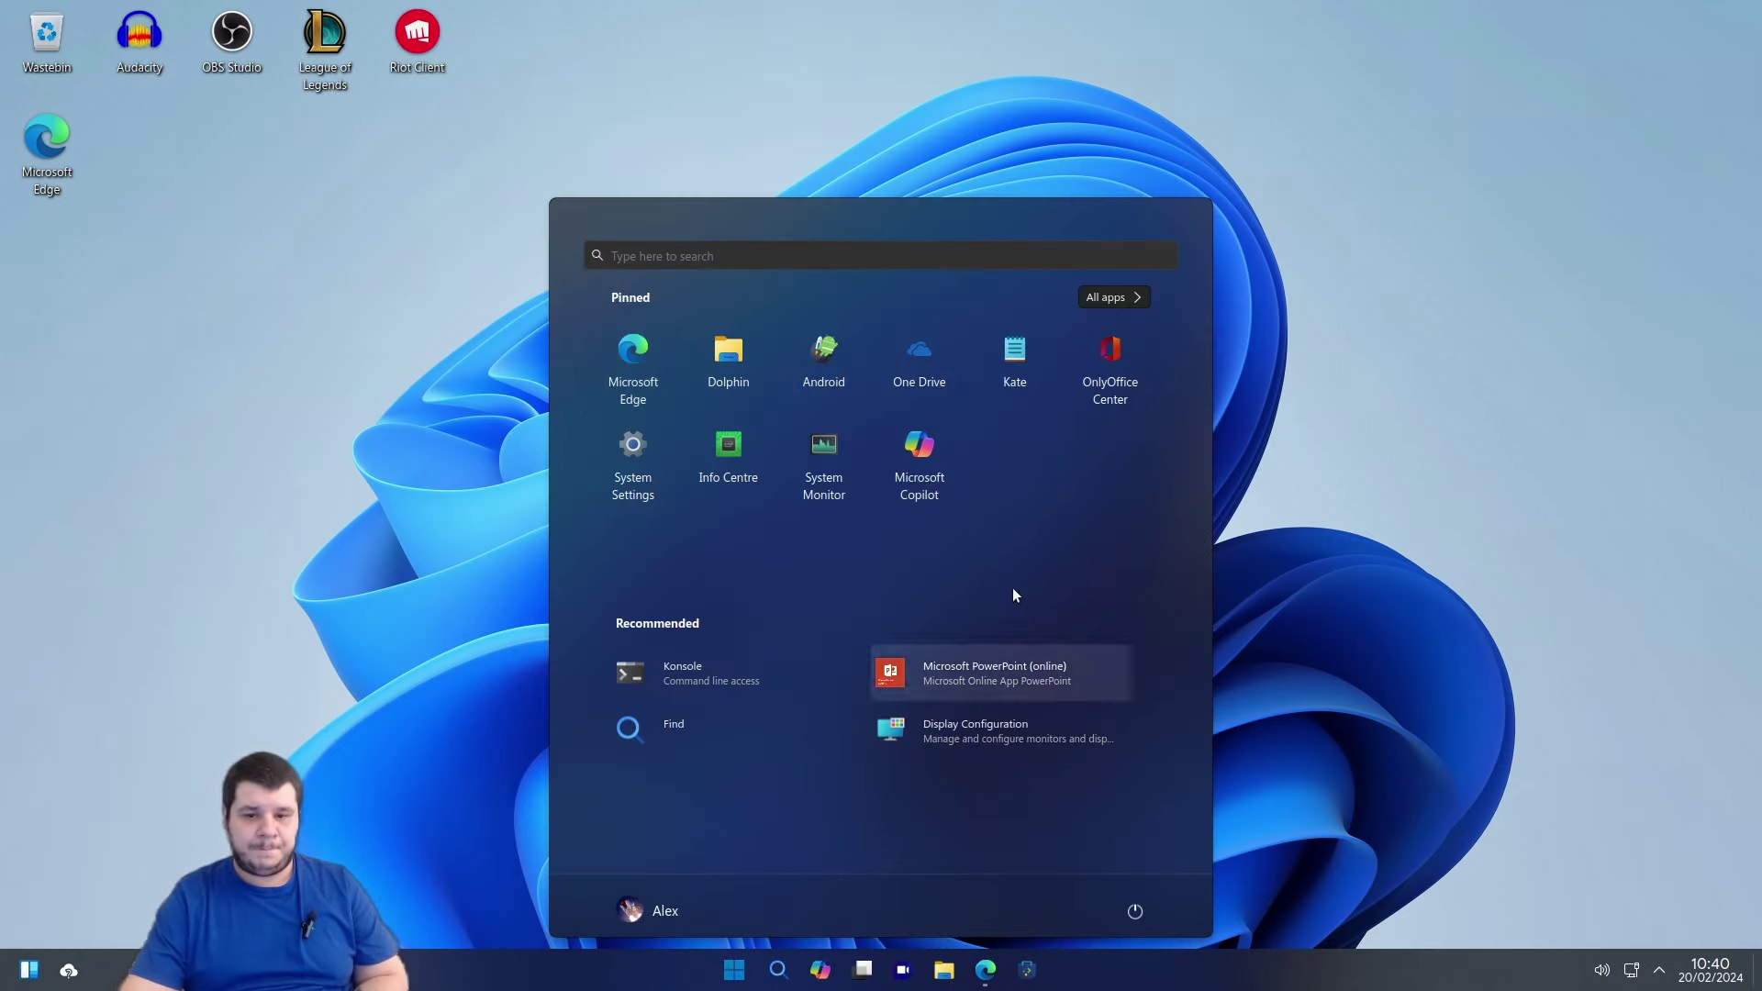
pyautogui.click(1118, 296)
pyautogui.scroll(-10, 901, 681)
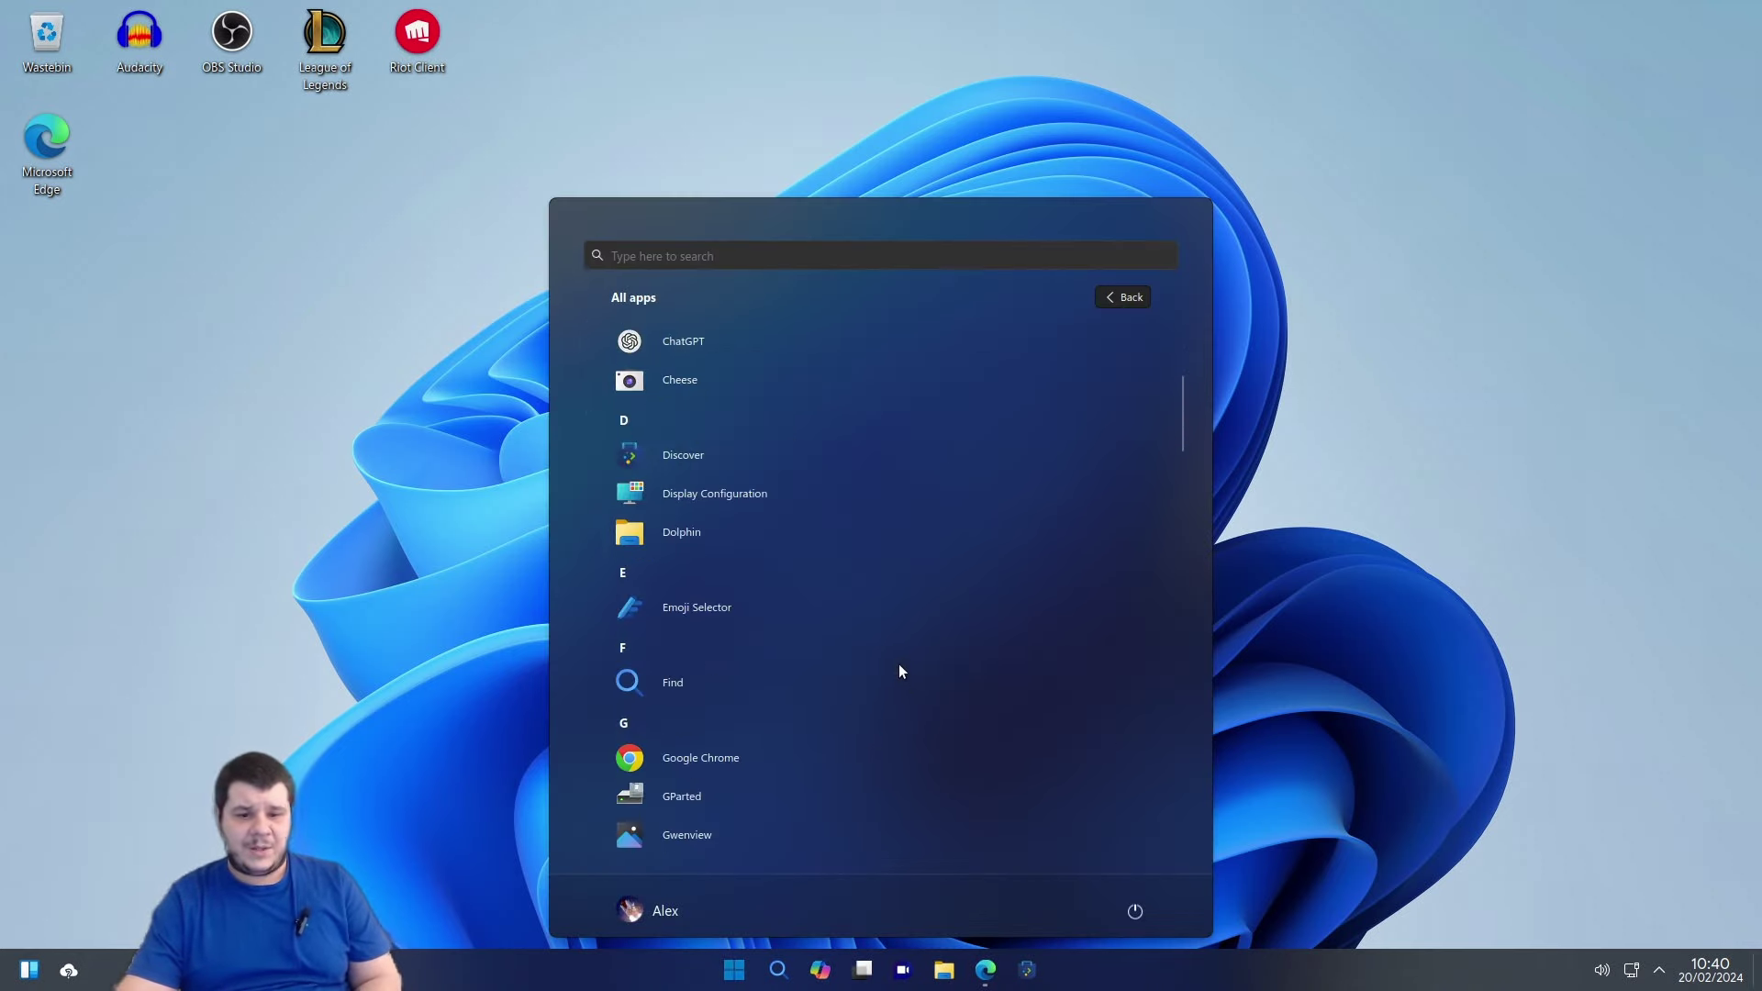
pyautogui.scroll(-6, 900, 663)
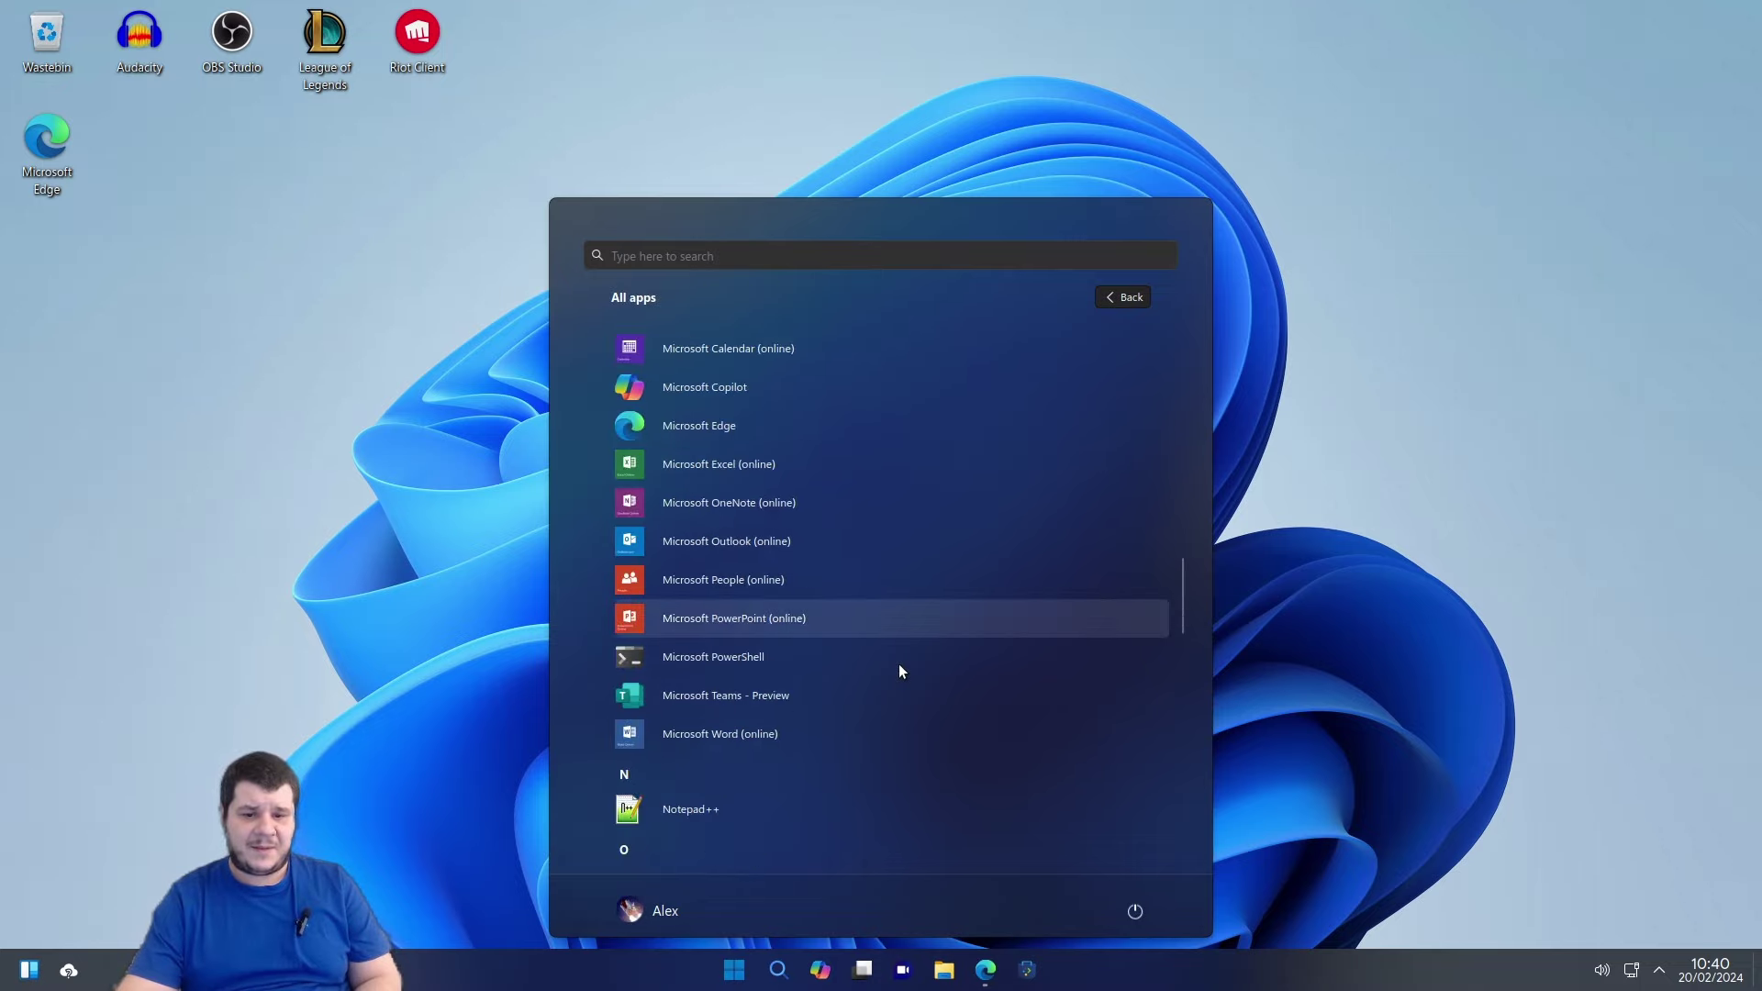
pyautogui.scroll(3, 826, 598)
pyautogui.scroll(-2, 789, 670)
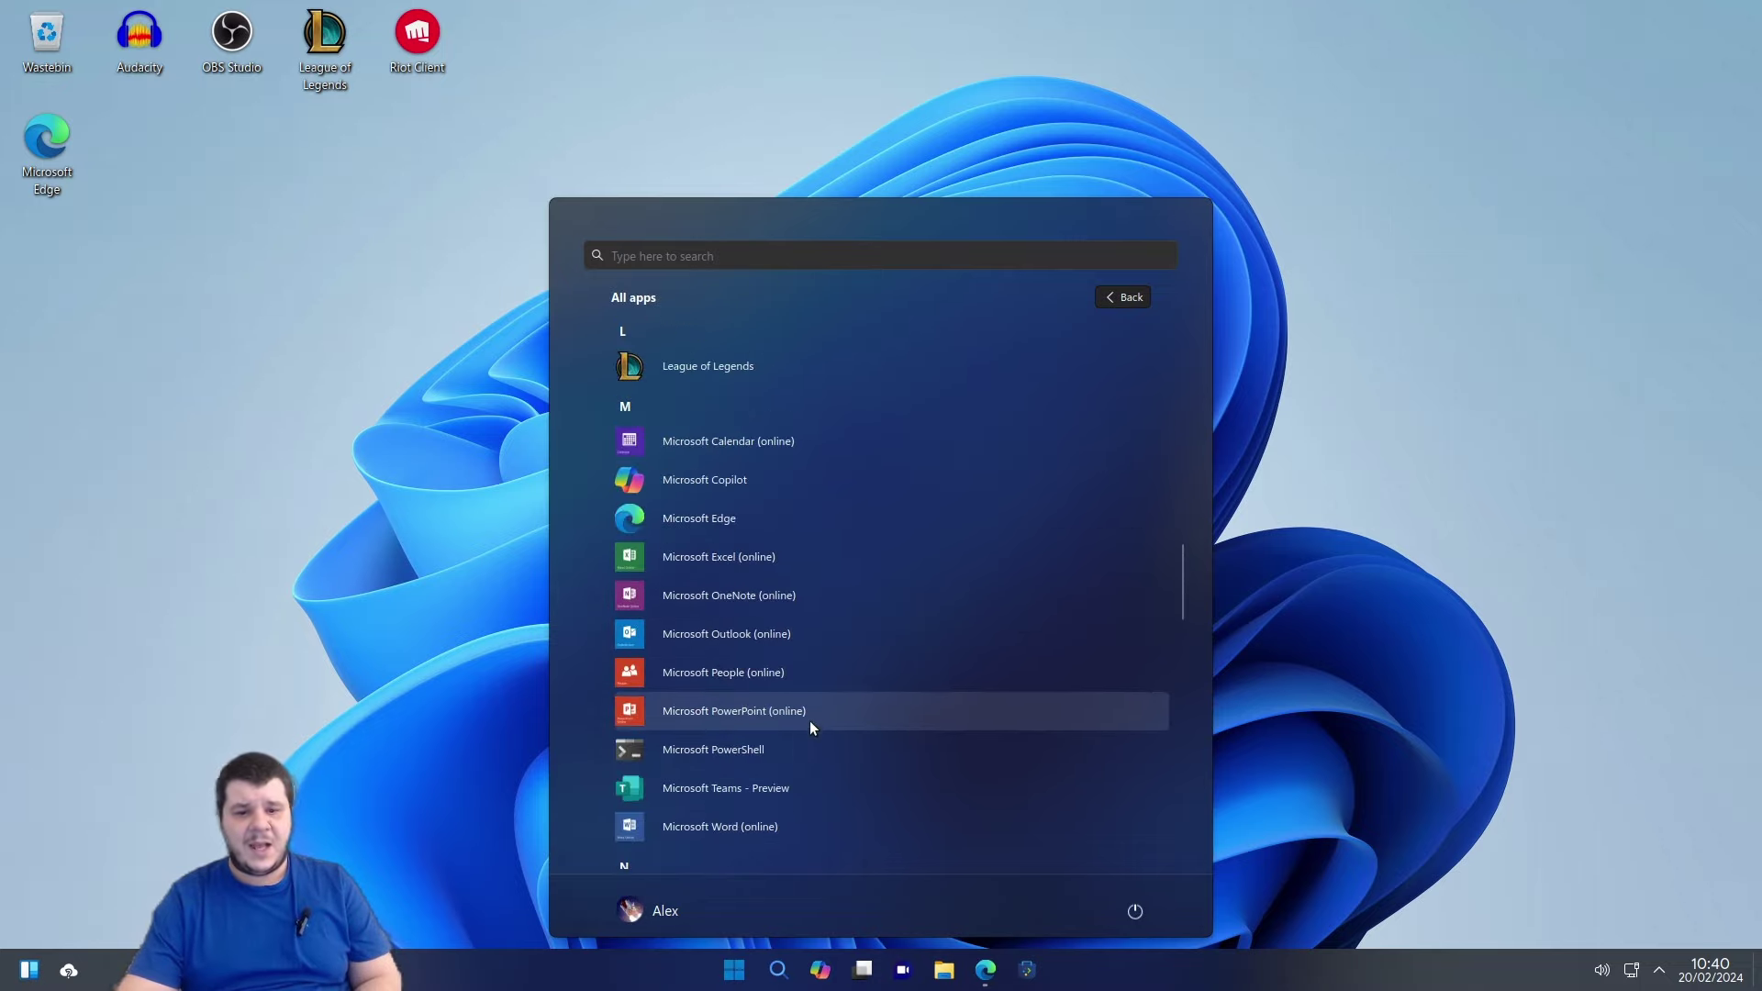
pyautogui.scroll(-2, 725, 756)
pyautogui.scroll(-1, 729, 565)
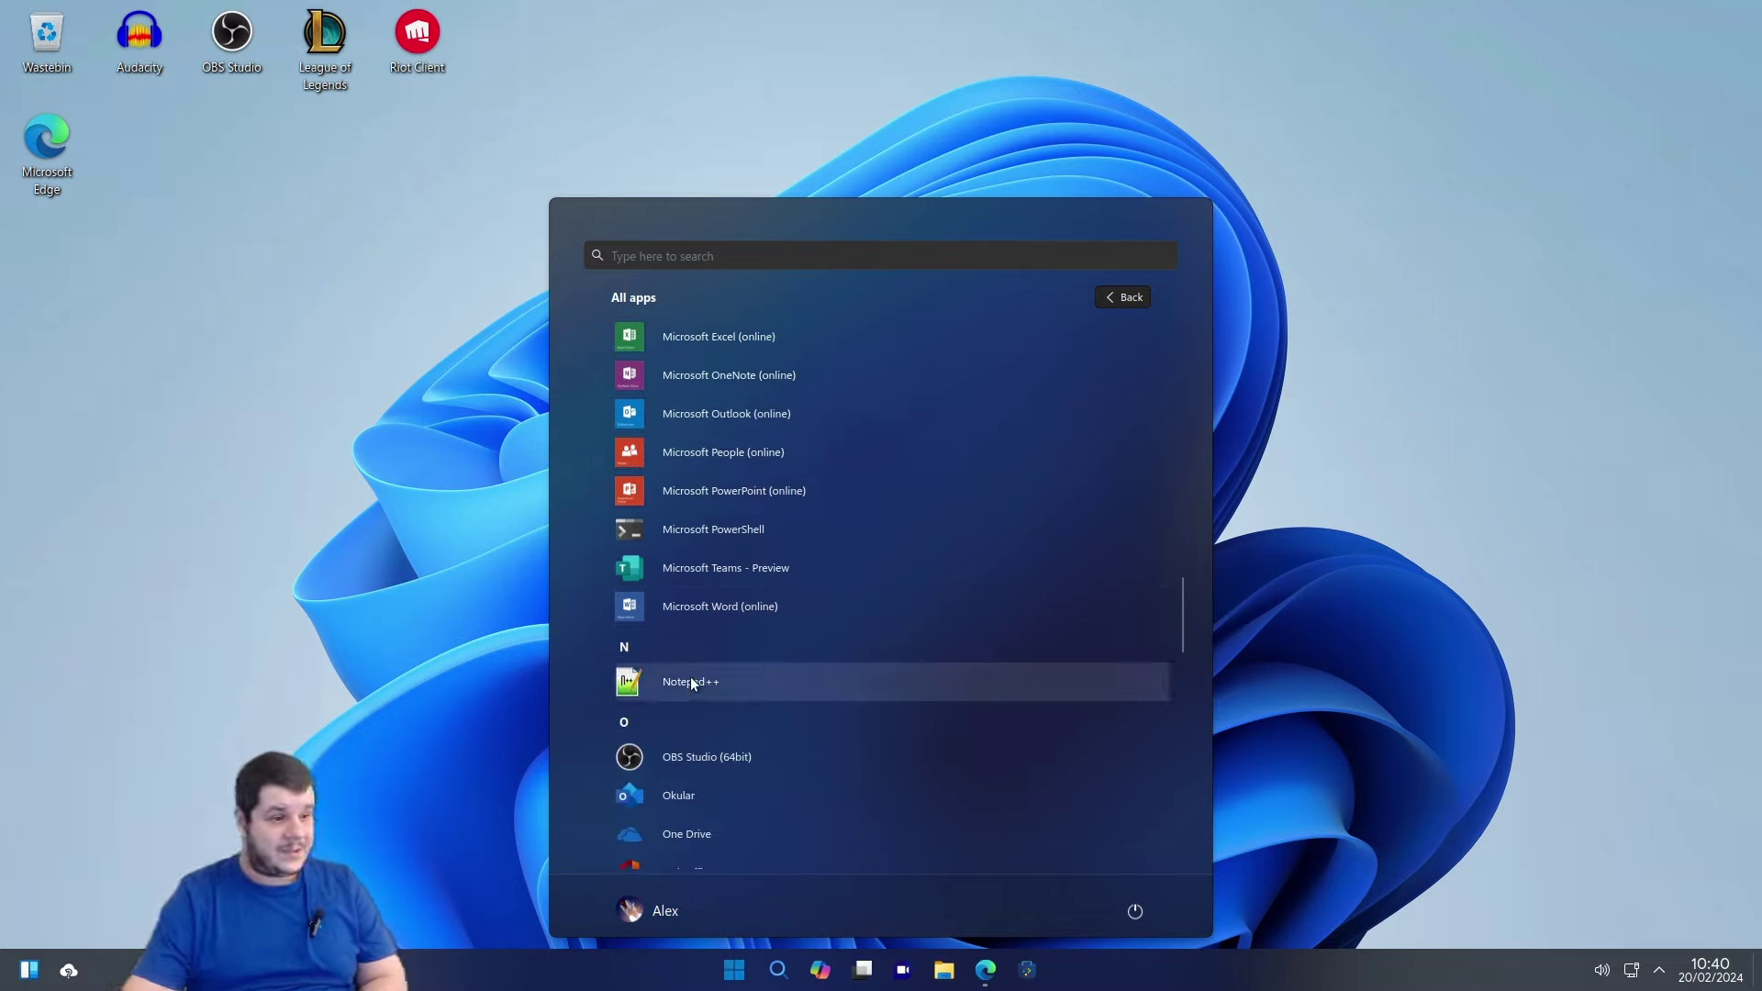
pyautogui.scroll(-3, 690, 684)
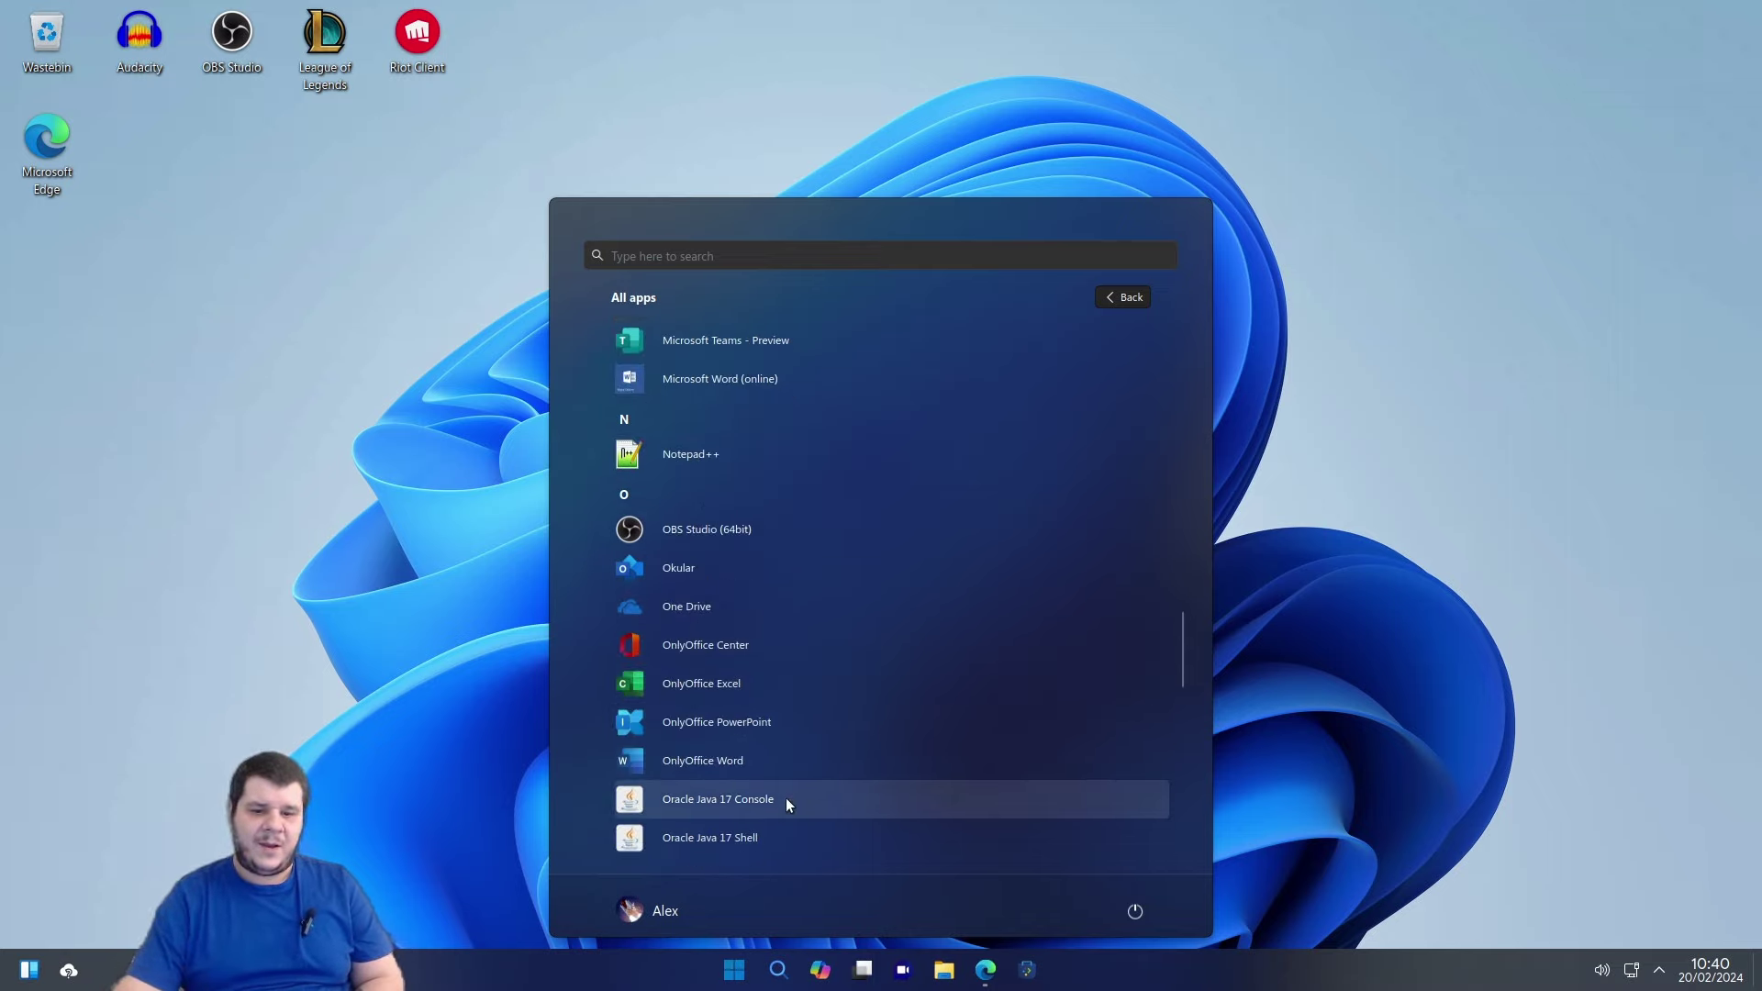
pyautogui.scroll(-2, 734, 780)
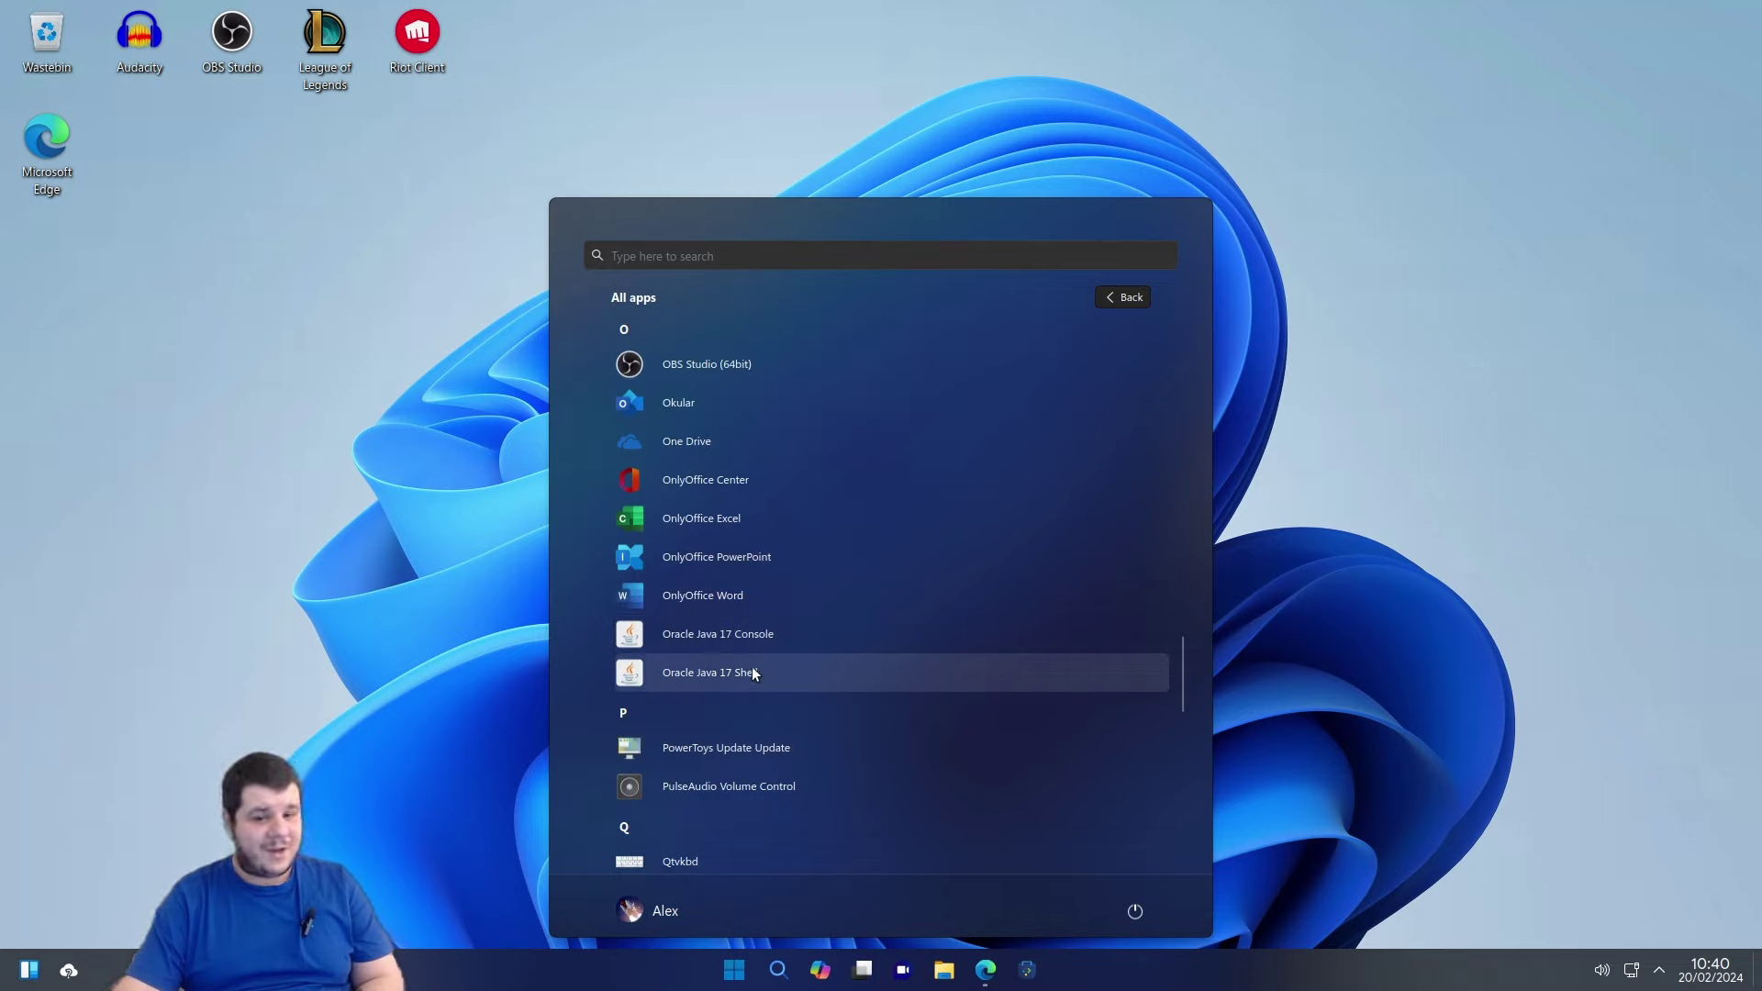
pyautogui.scroll(-2, 761, 698)
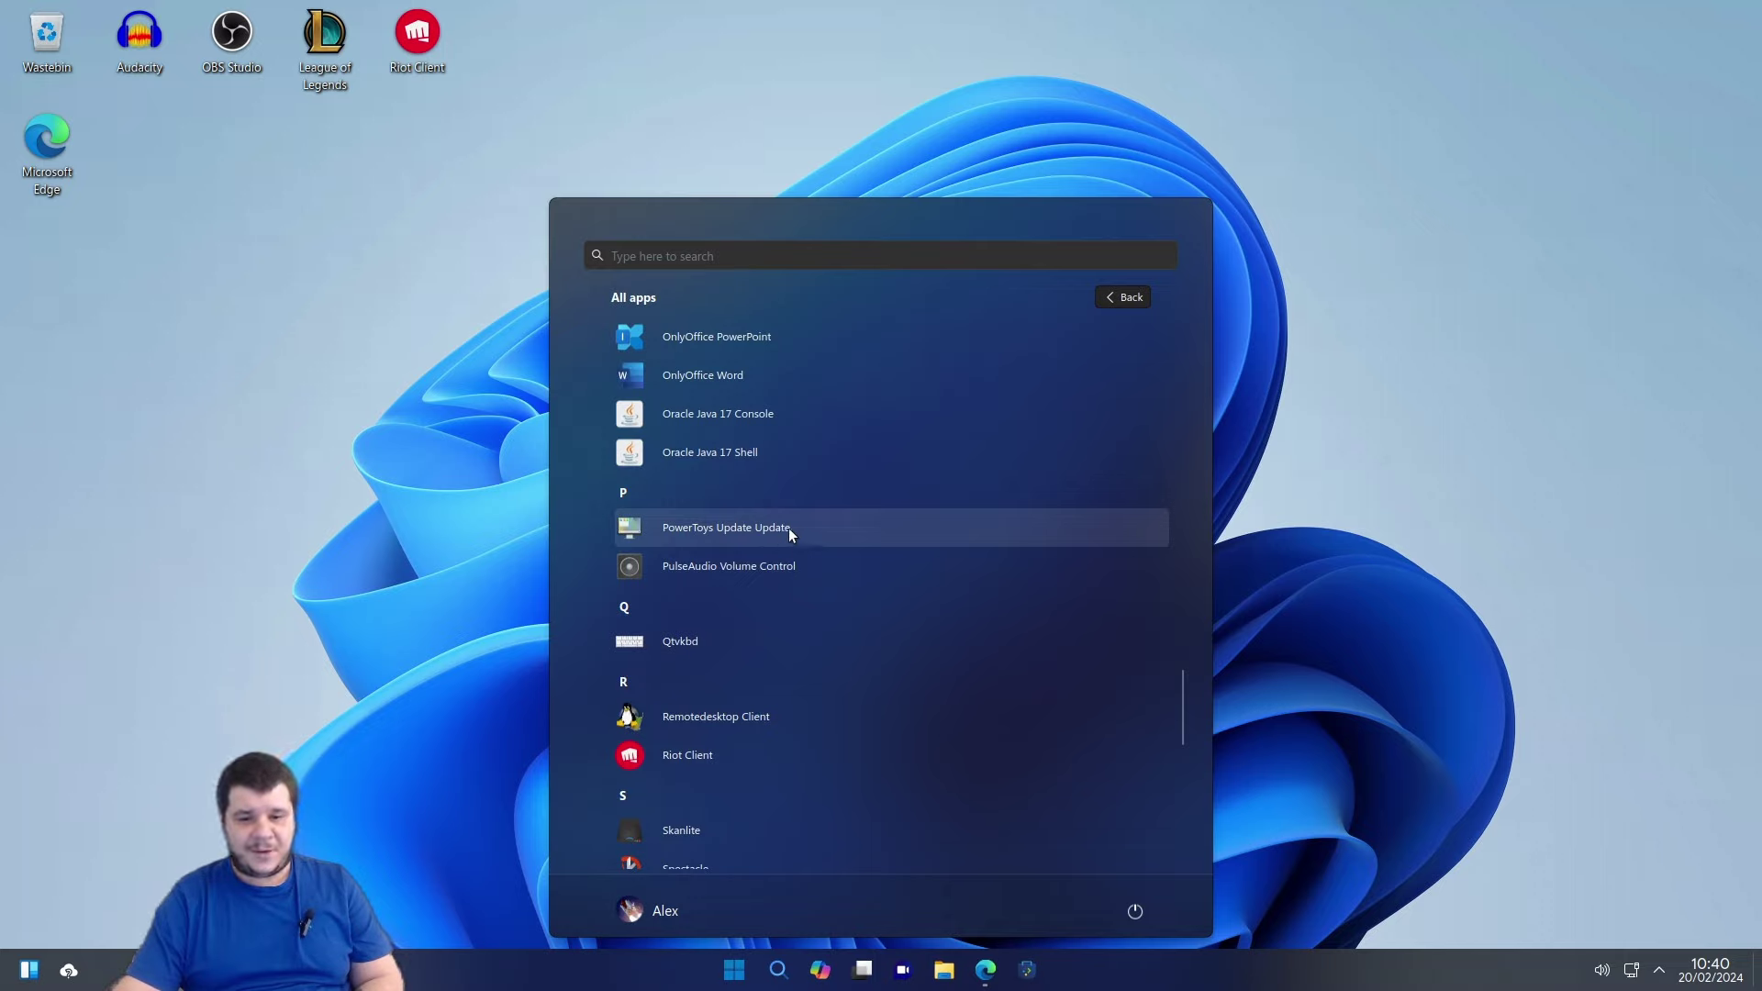
pyautogui.scroll(-1, 768, 720)
pyautogui.scroll(-3, 769, 706)
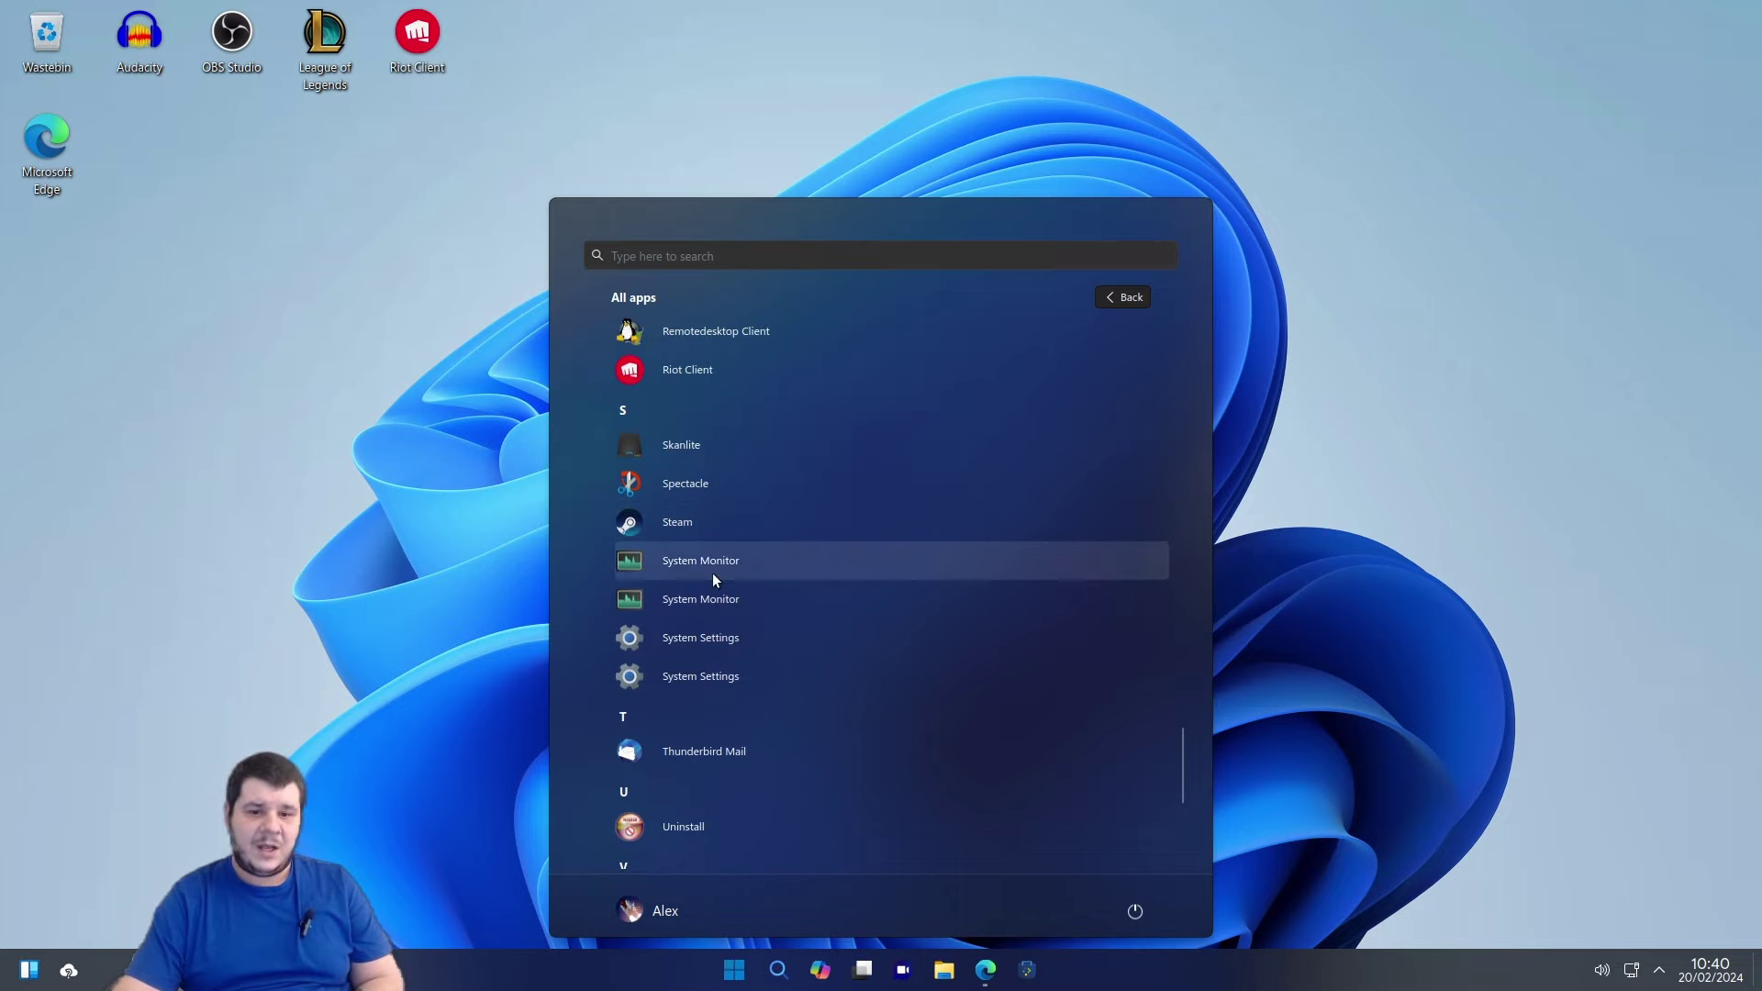
pyautogui.click(713, 610)
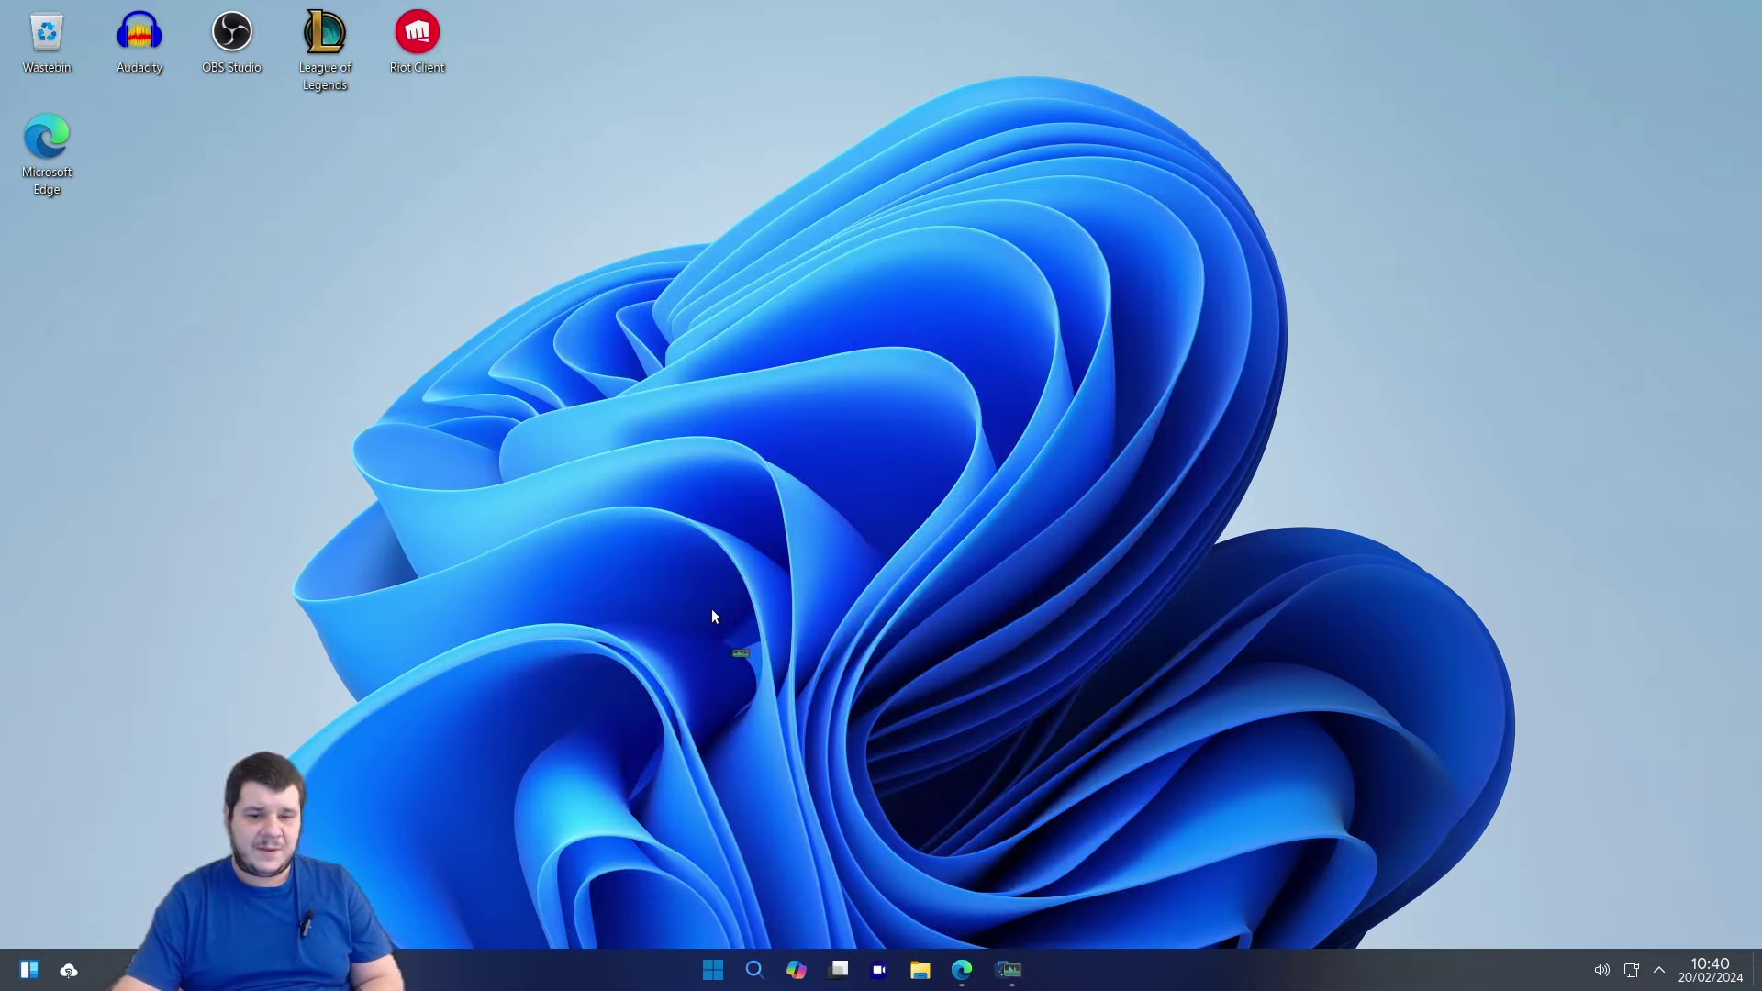
# View System Monitor's memory, disk and CPU Overview, then close it and restore Edge.
pyautogui.click(721, 971)
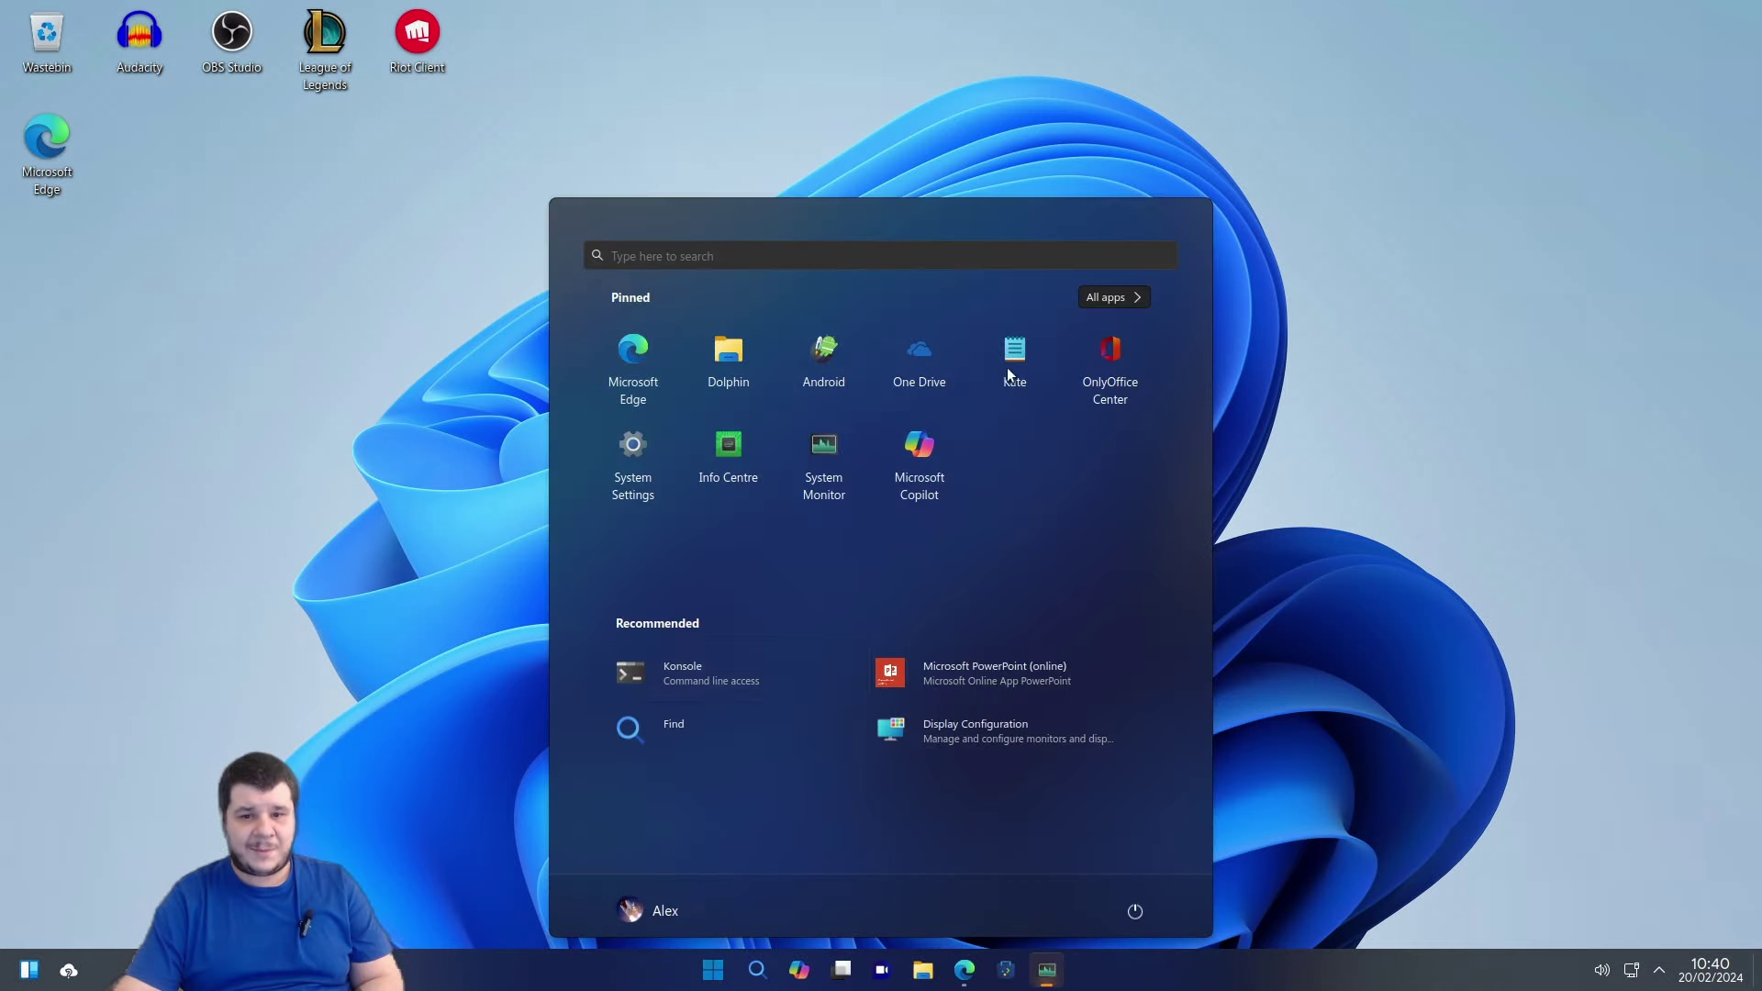
pyautogui.click(1115, 296)
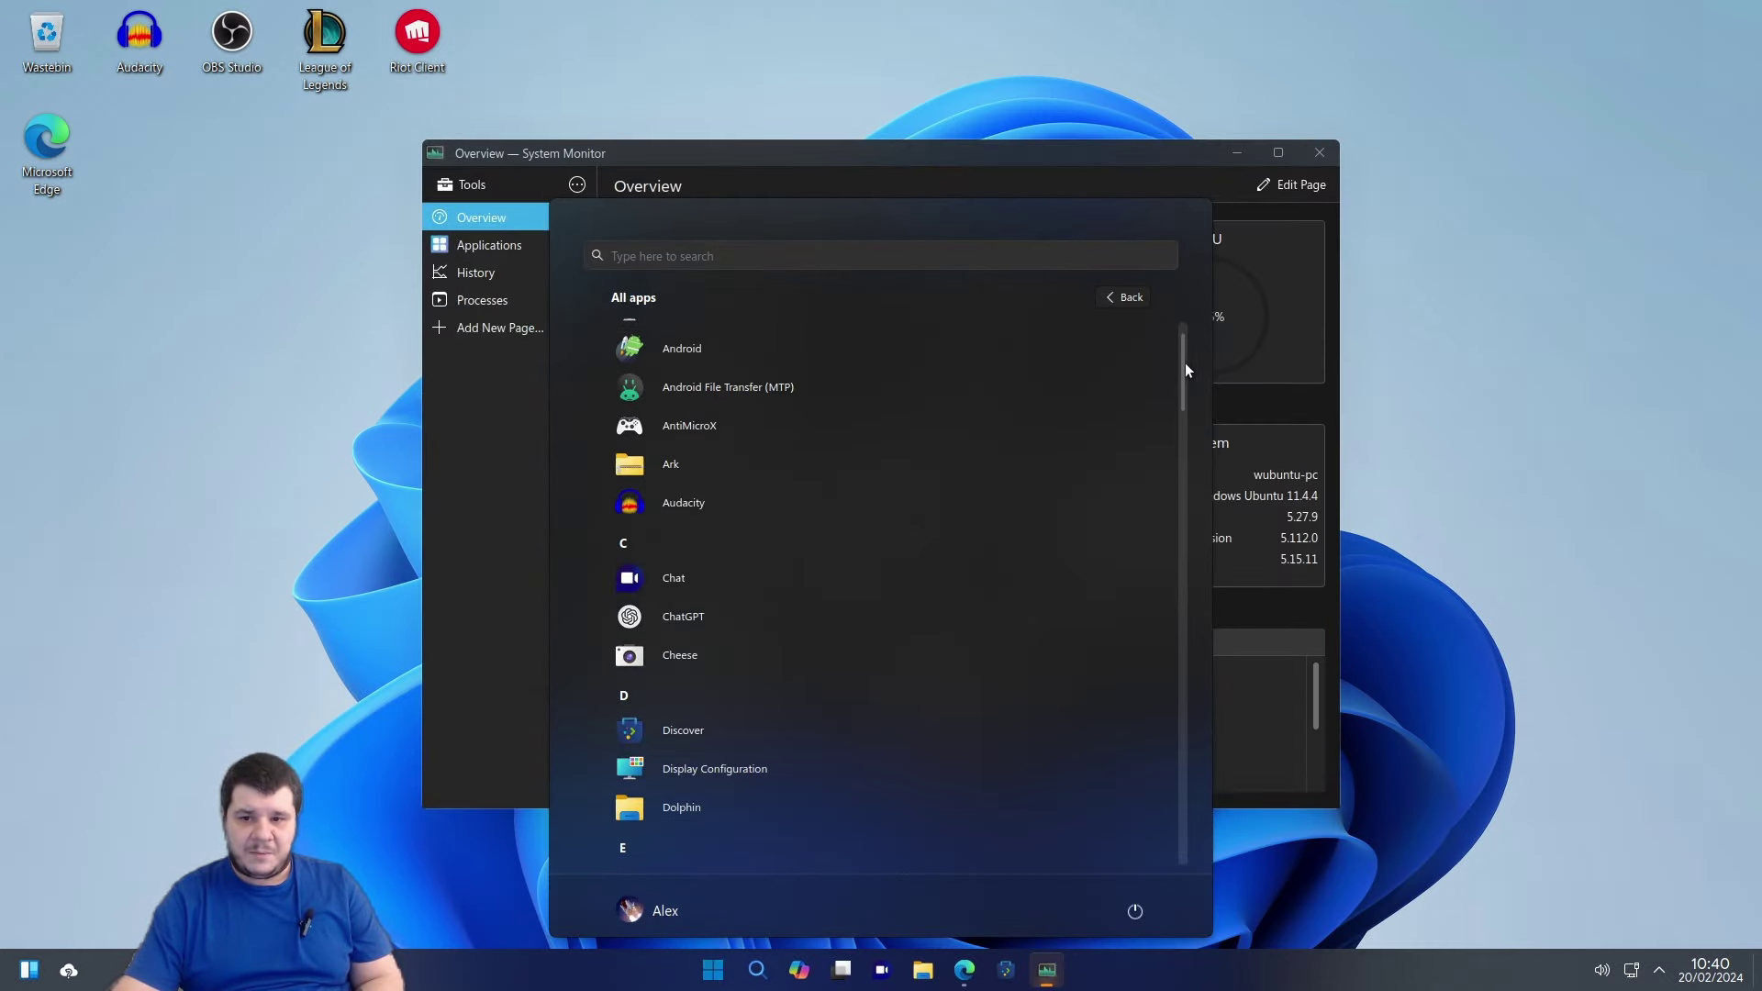
pyautogui.scroll(-15, 1177, 549)
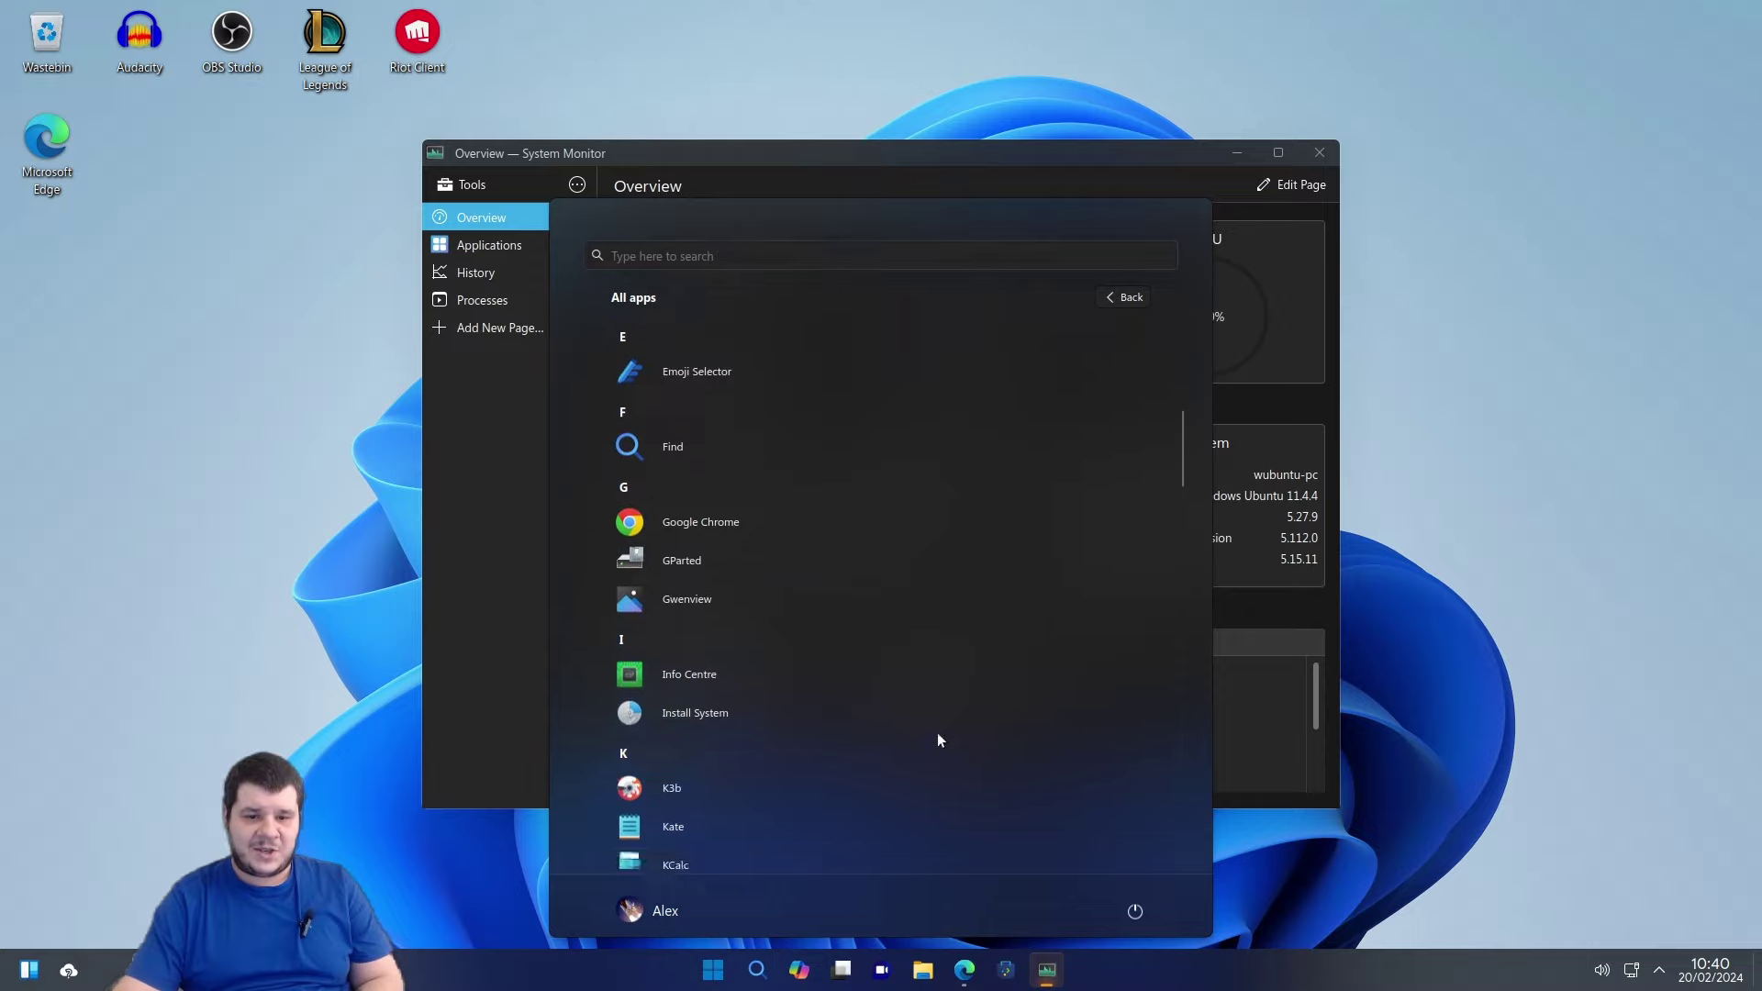
pyautogui.scroll(-15, 1004, 338)
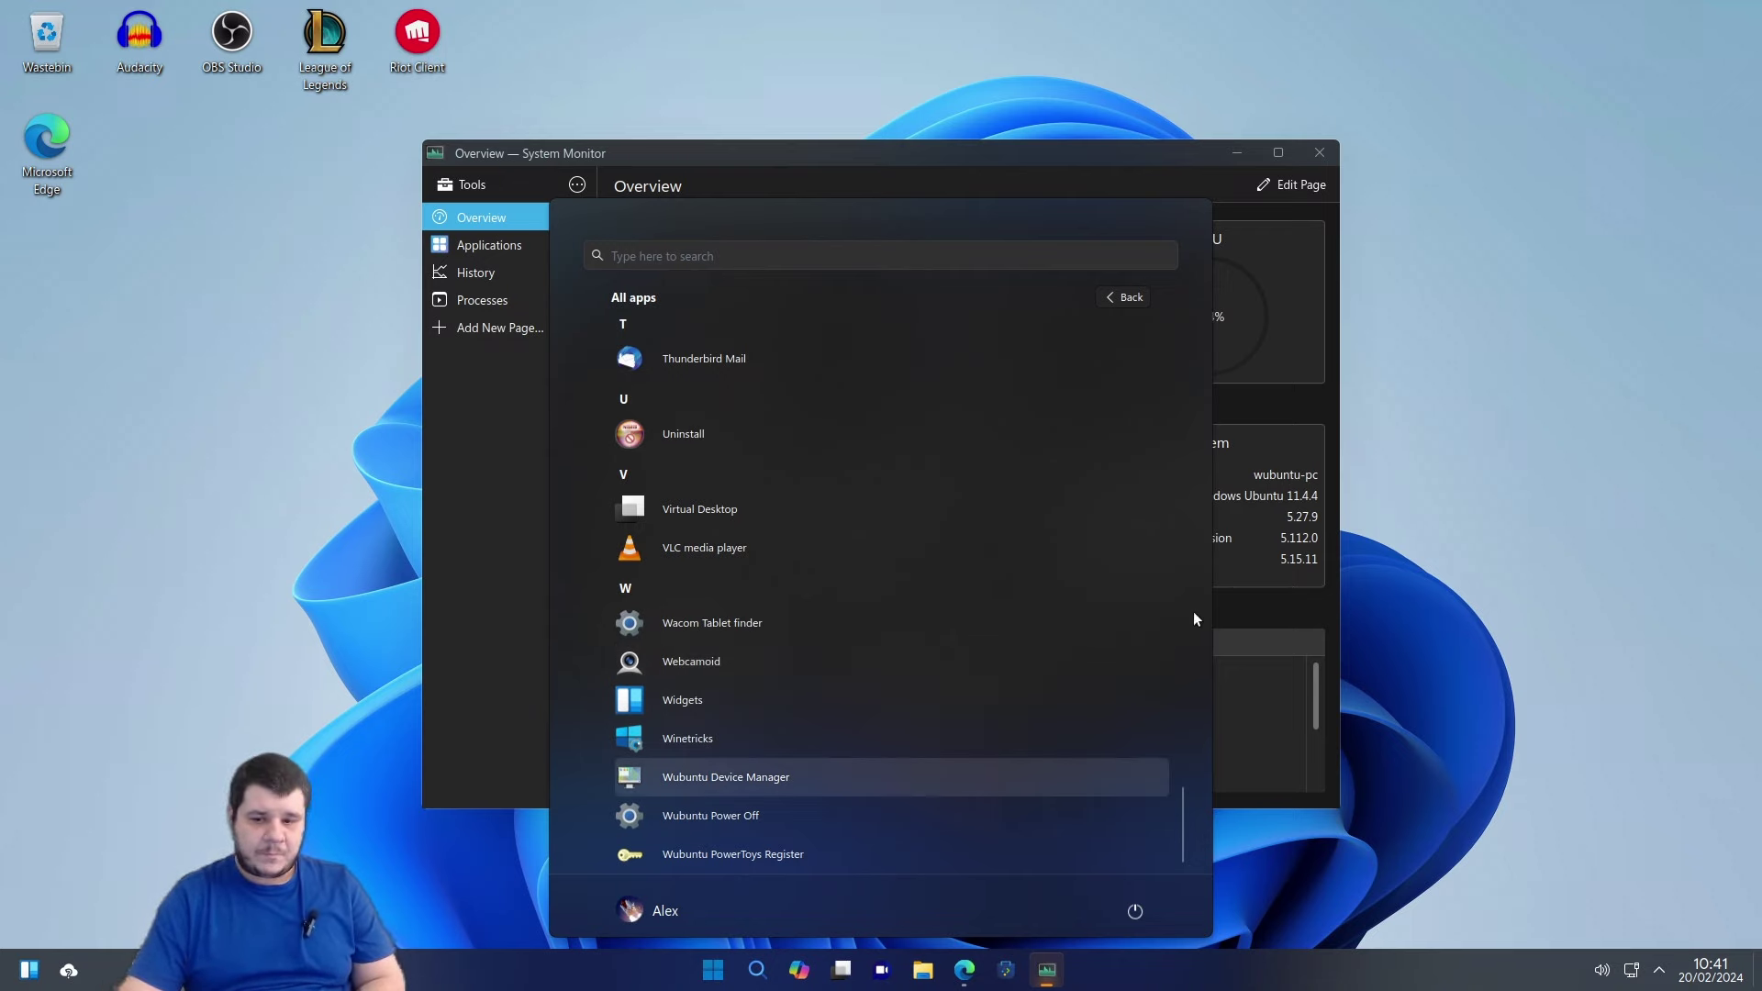
pyautogui.click(1290, 507)
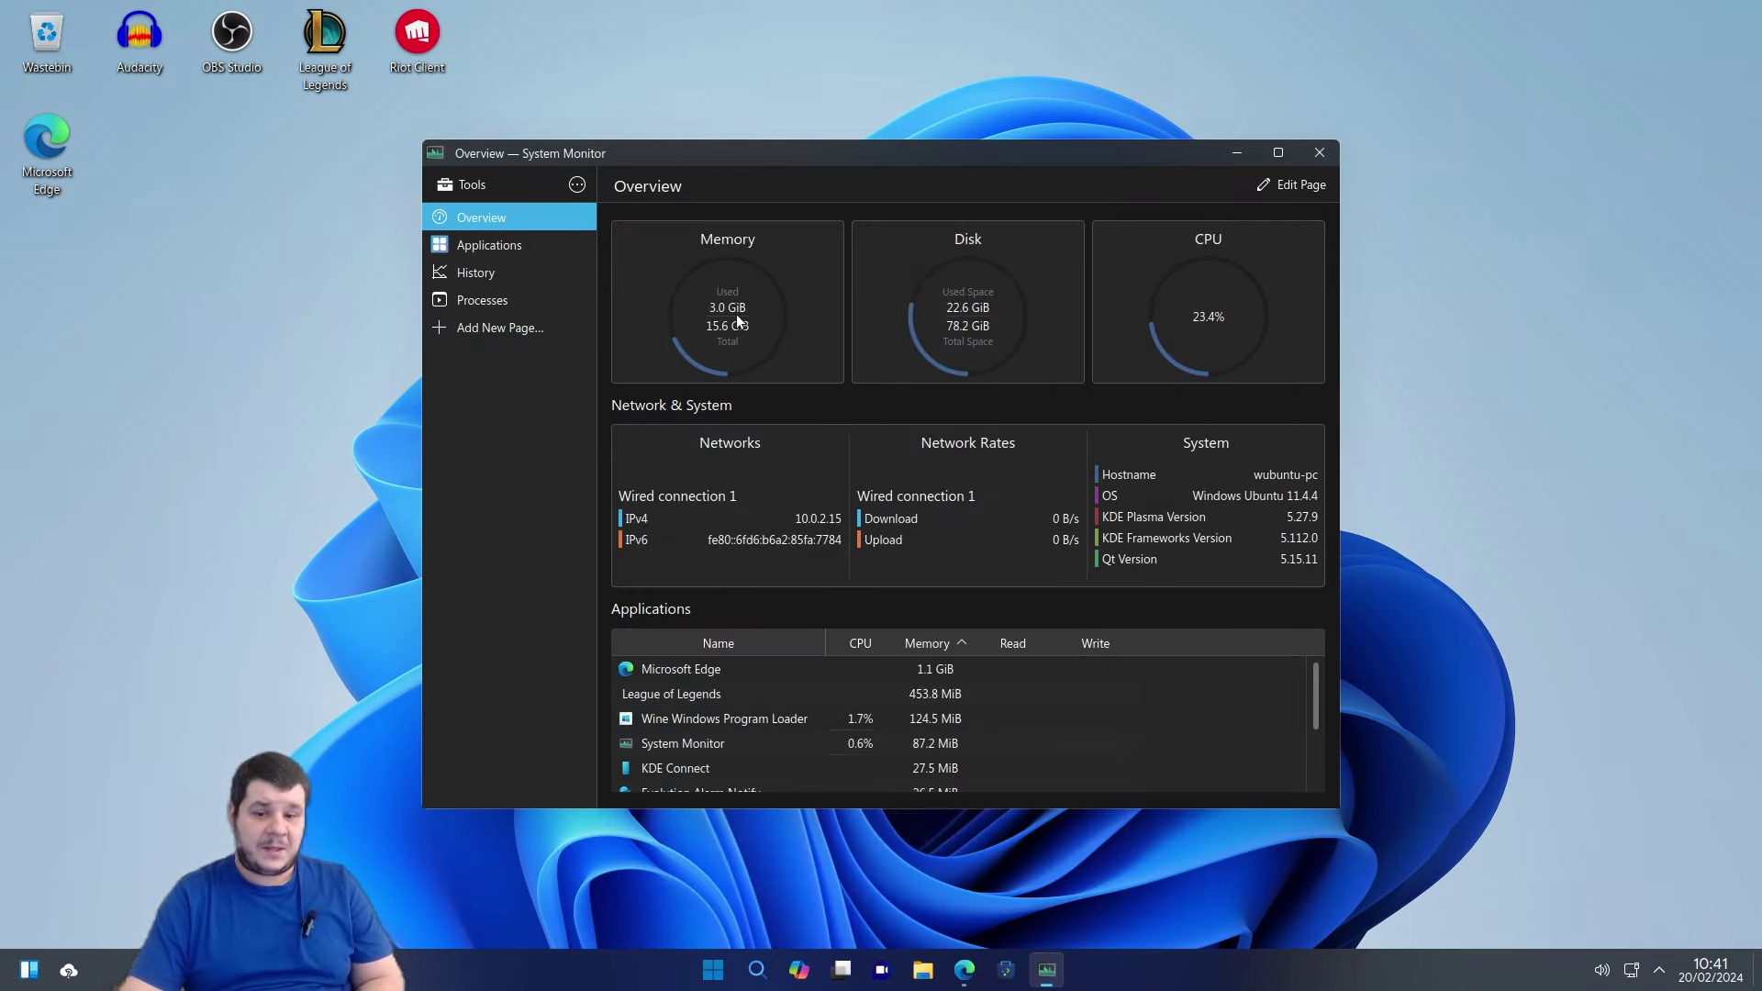
pyautogui.click(1320, 153)
pyautogui.click(985, 971)
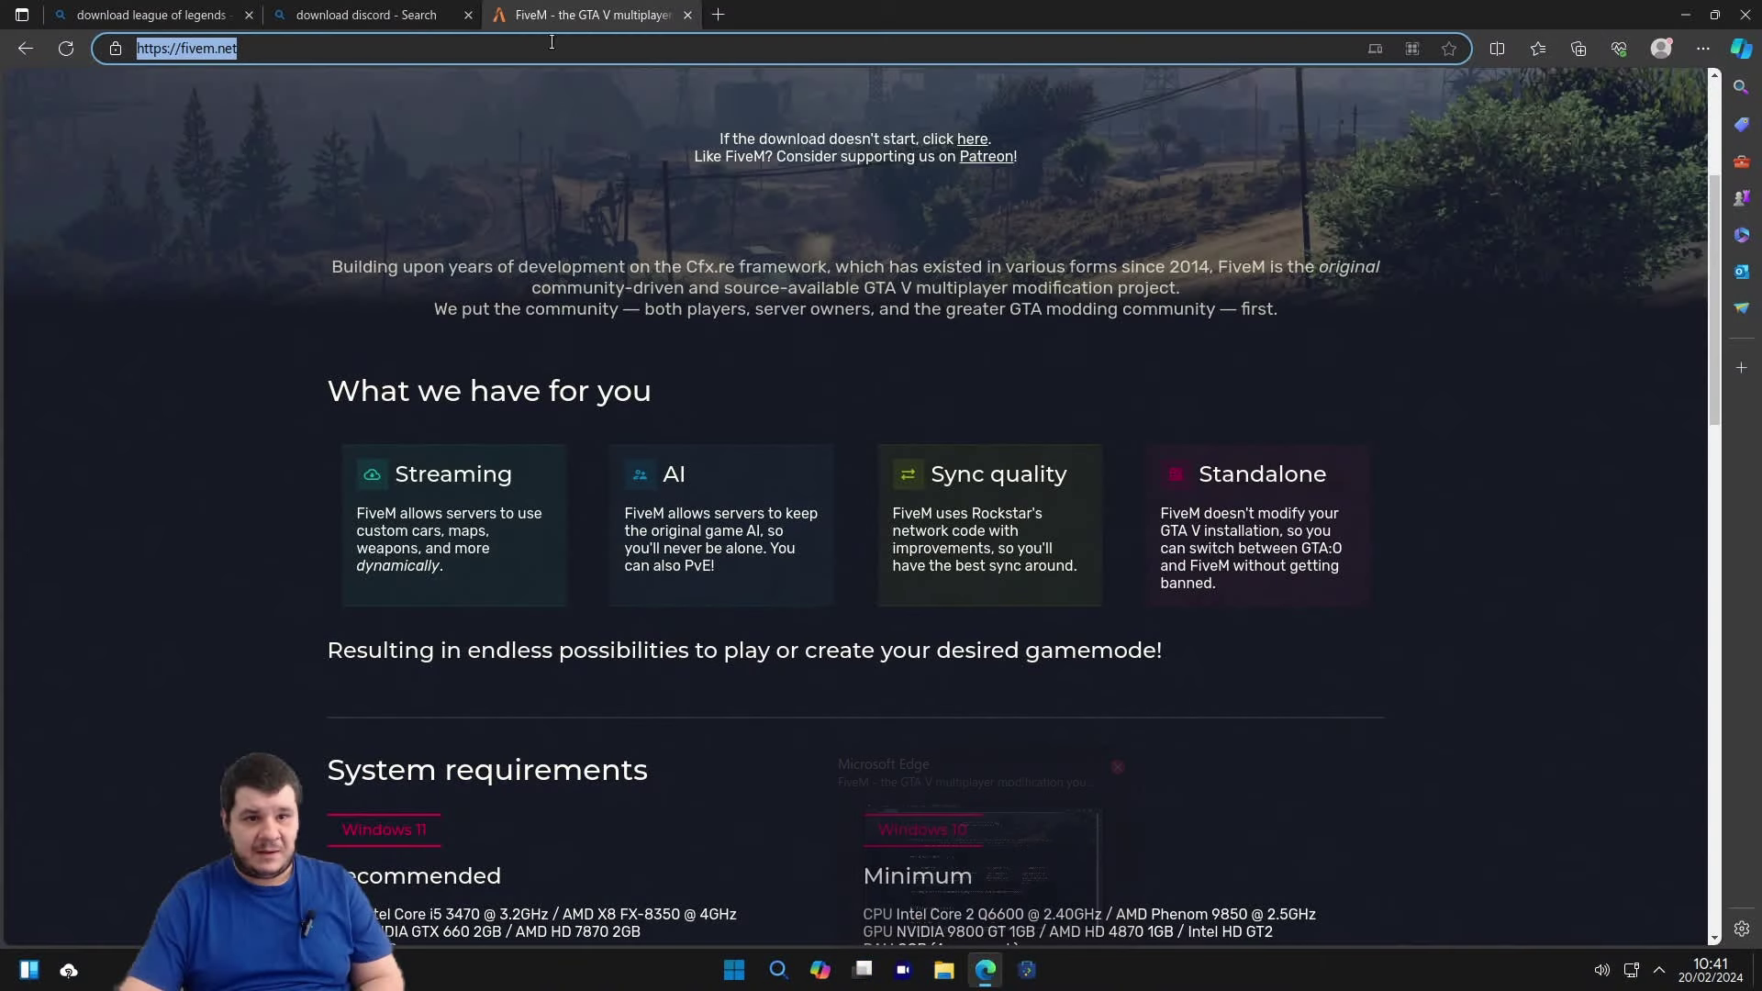
# Close the League of Legends search tab and download Opera GX via its ad in the Discord results.
pyautogui.click(142, 15)
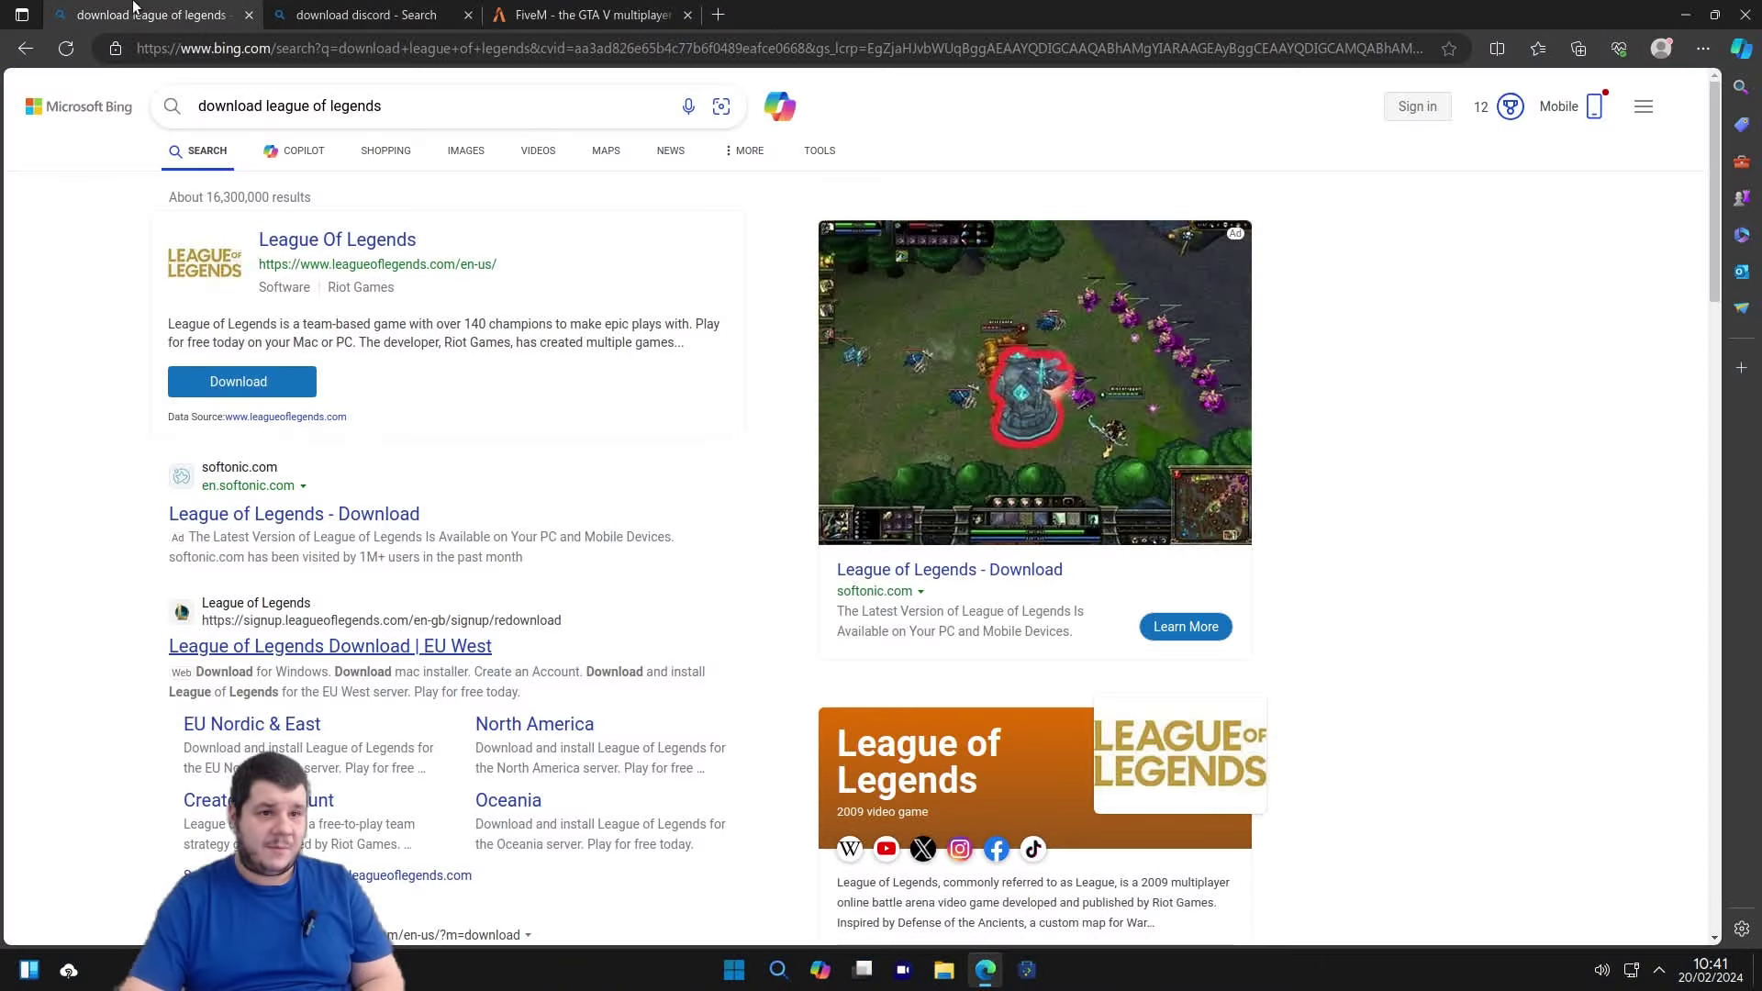
pyautogui.click(249, 16)
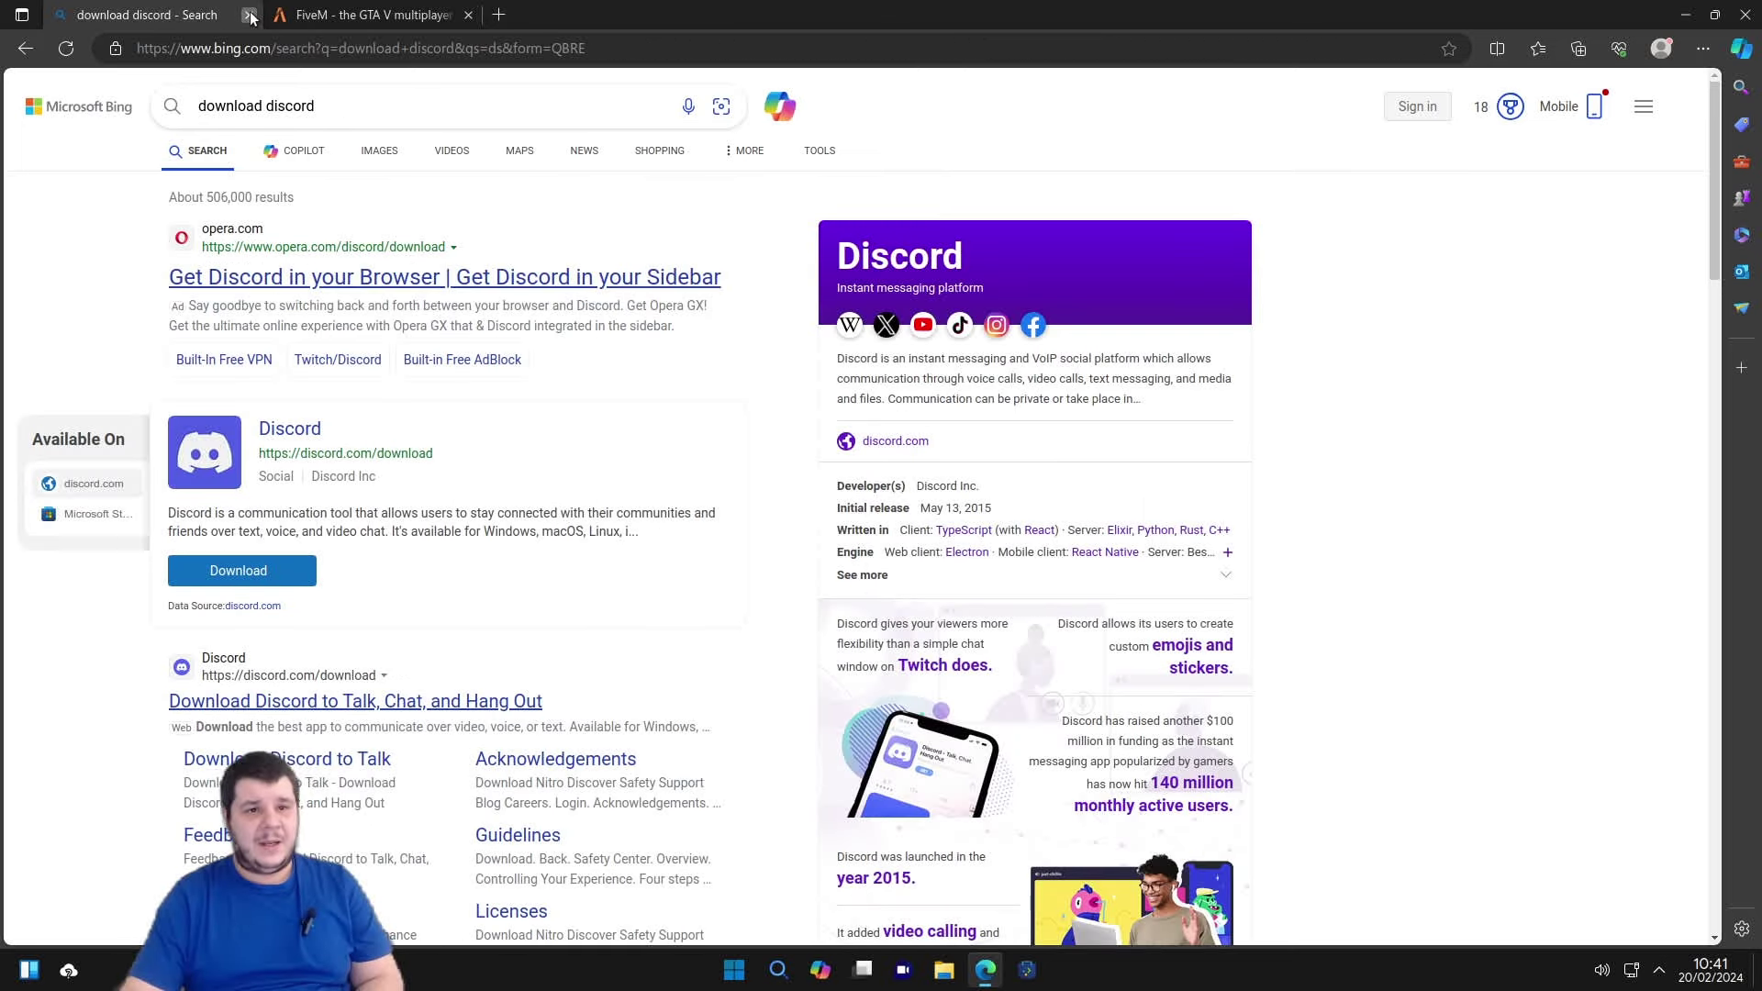
pyautogui.click(338, 276)
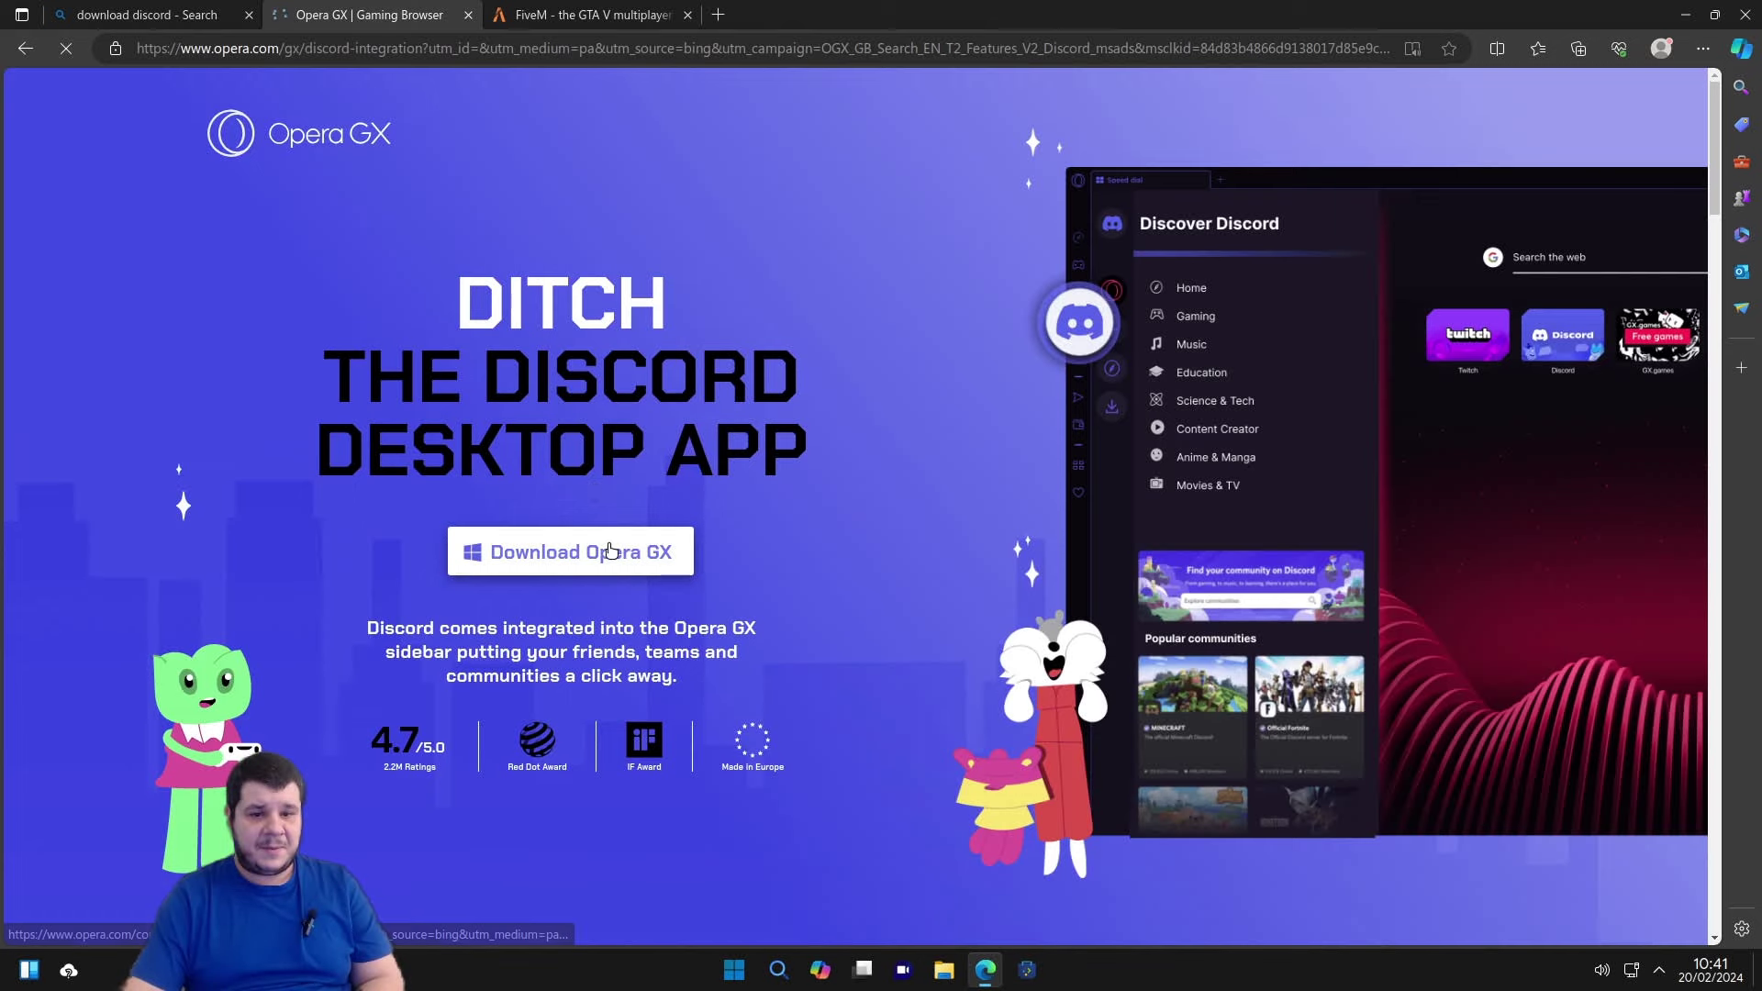
pyautogui.click(610, 548)
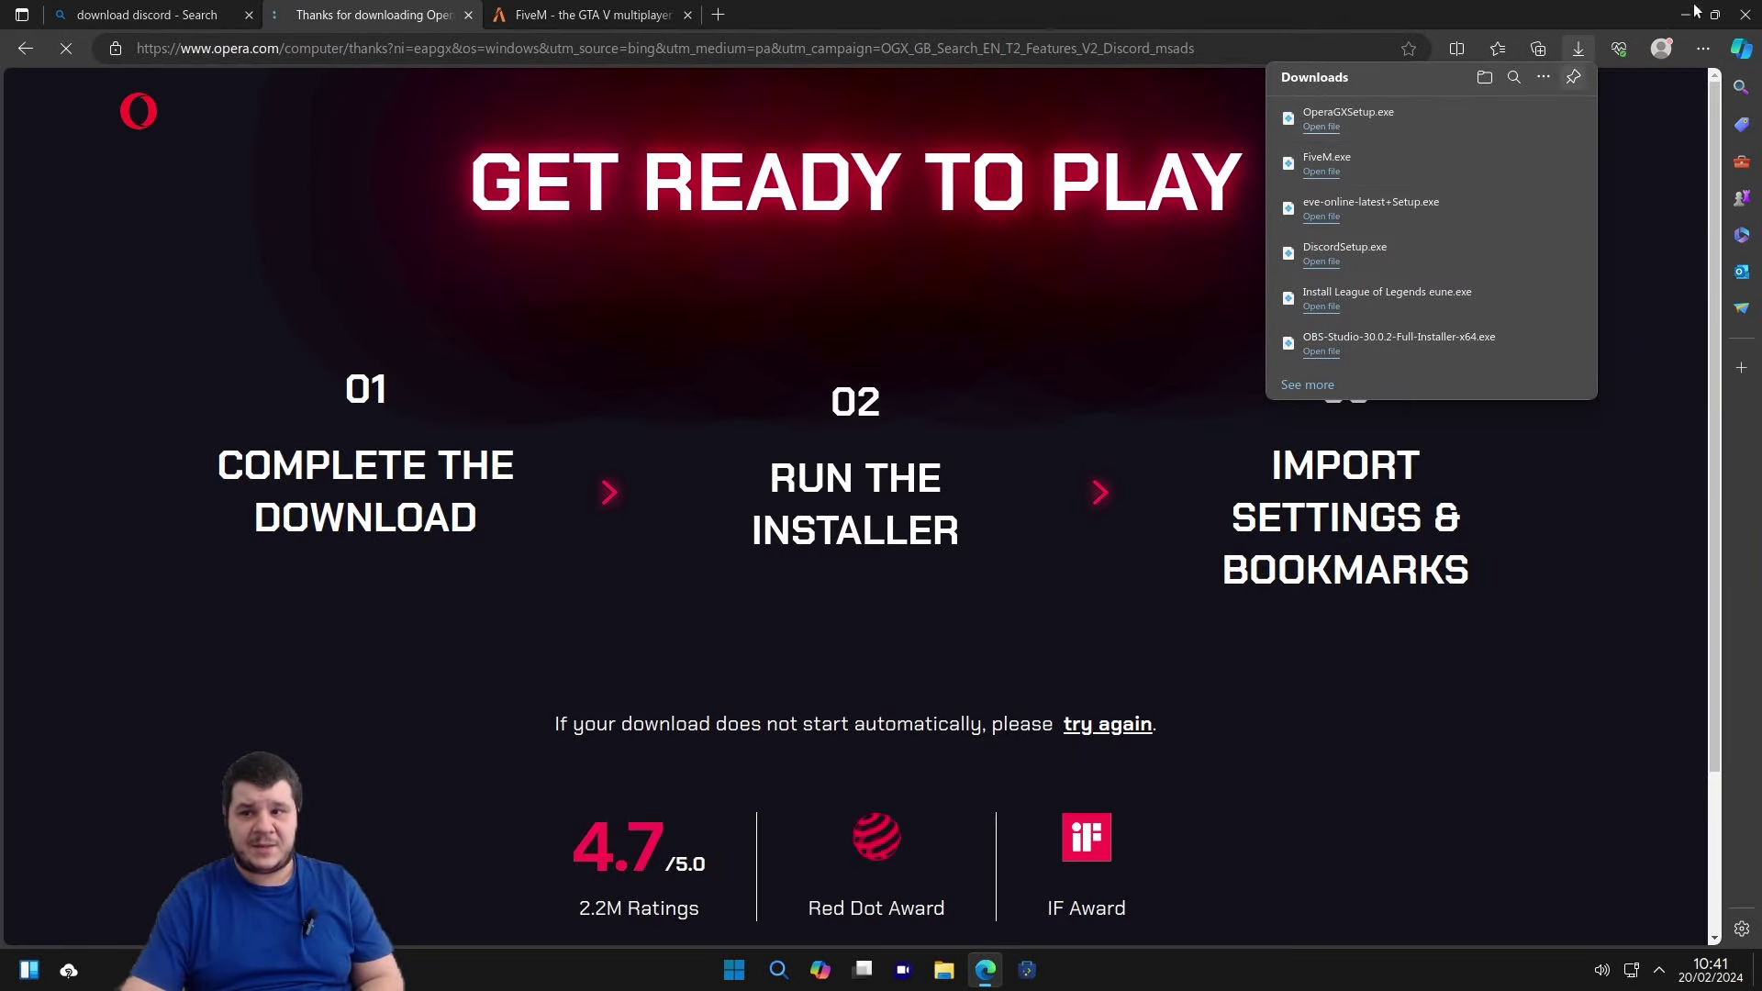
# Open Downloads in Dolphin and run OperaGXSetup.exe, then bring Edge back up.
pyautogui.click(1689, 13)
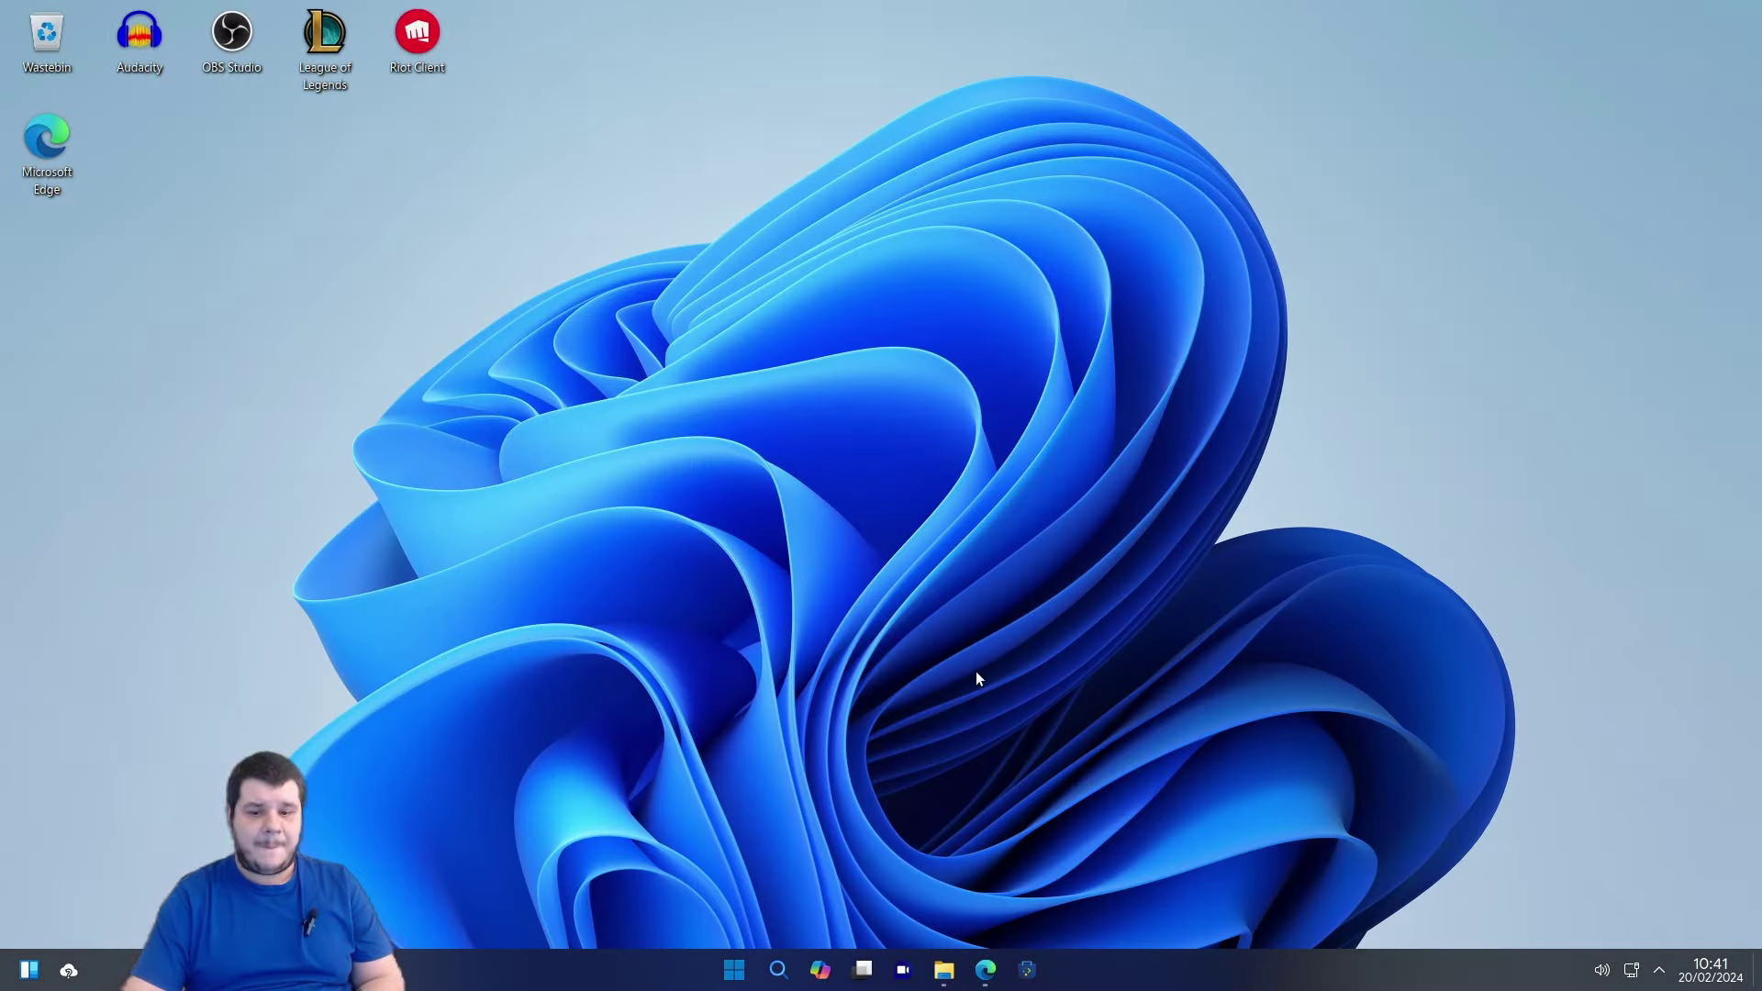
pyautogui.press('super+e')
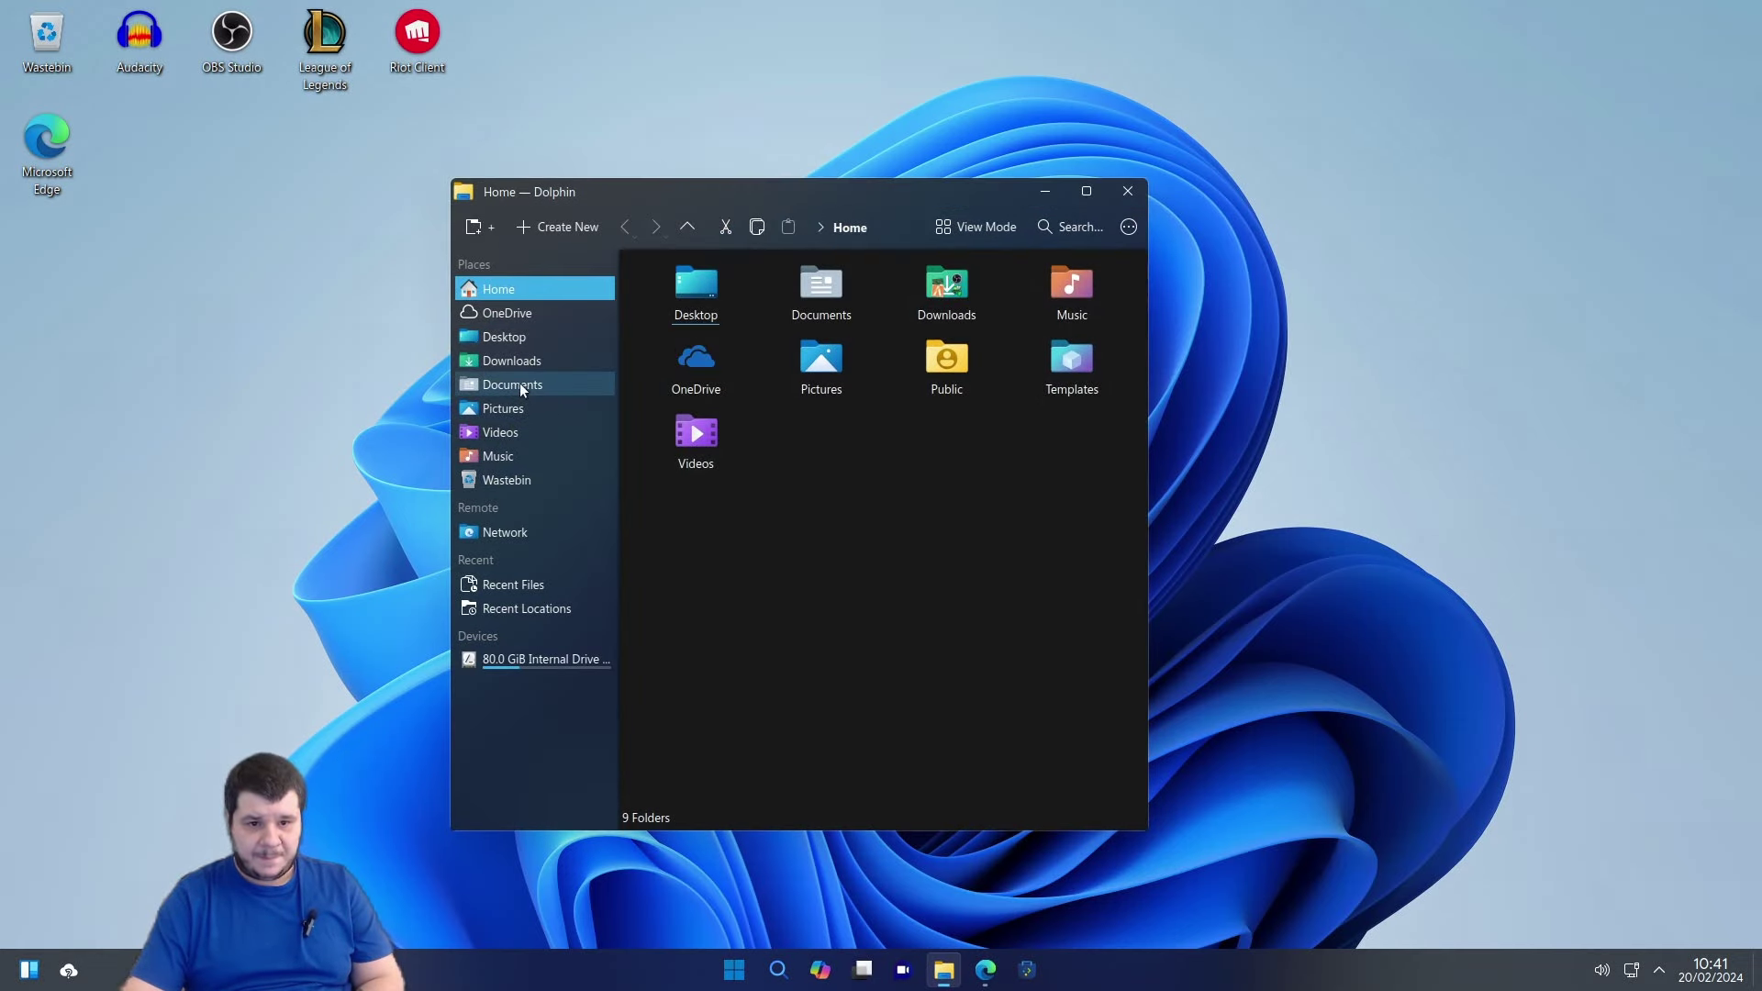
pyautogui.click(519, 383)
pyautogui.click(523, 361)
pyautogui.doubleClick(955, 518)
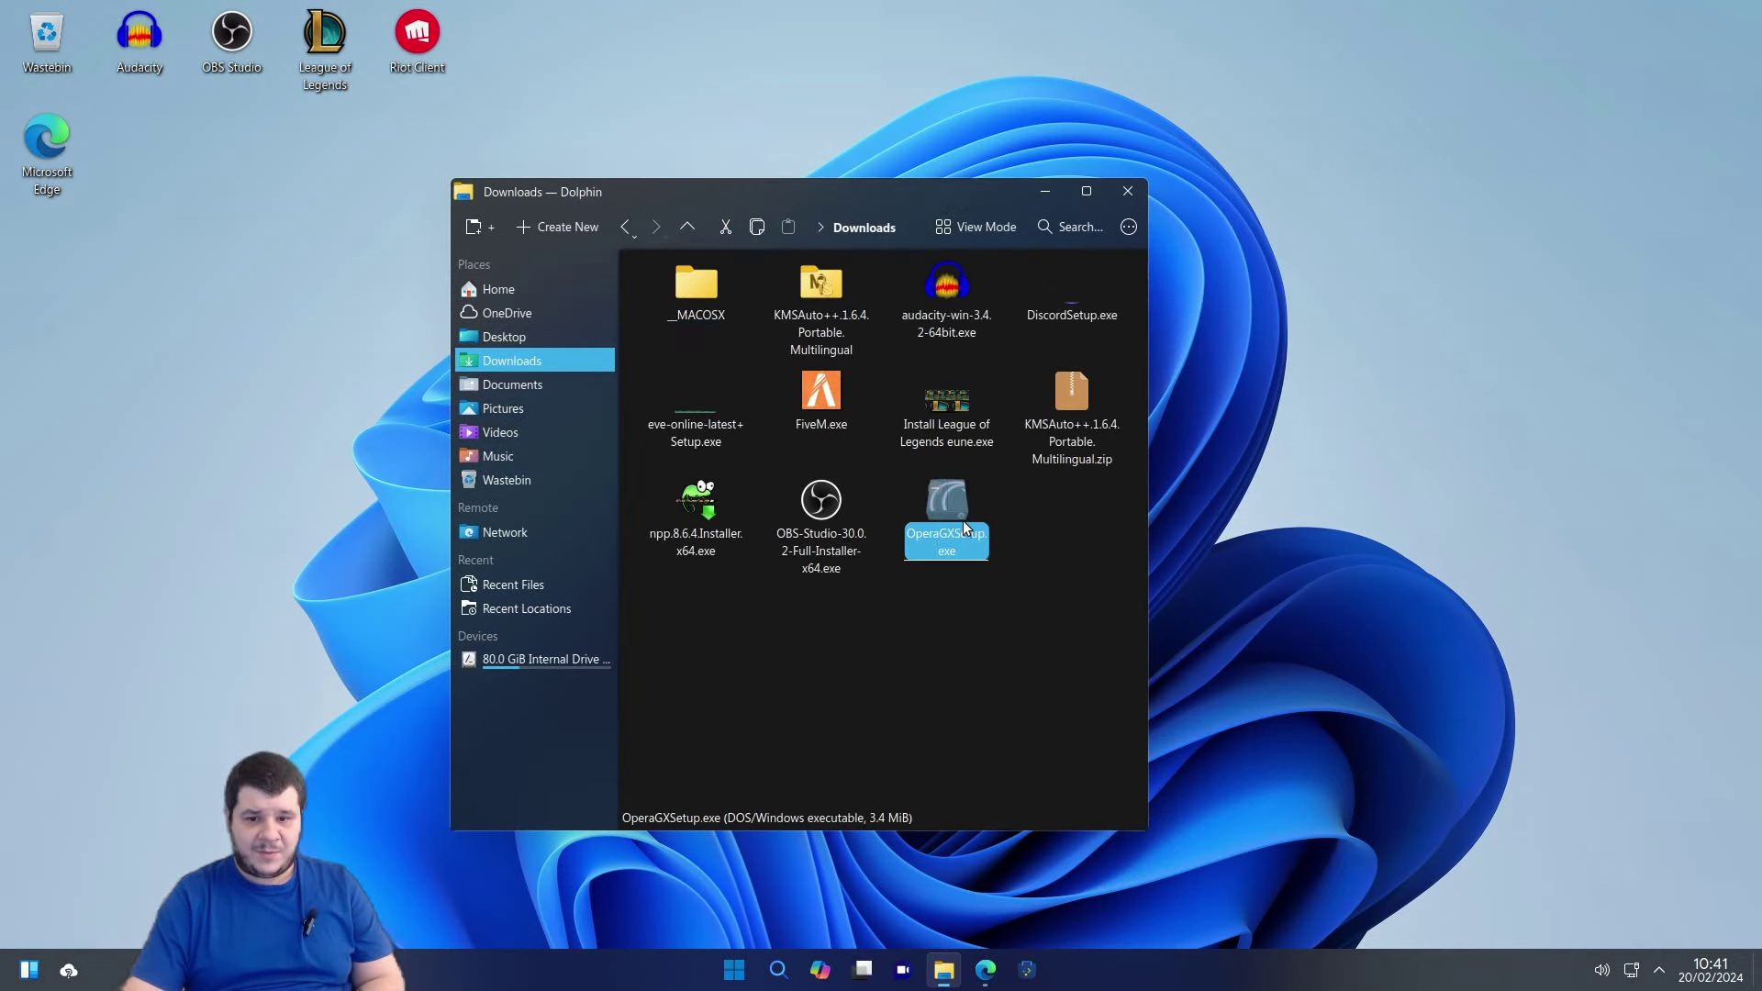
pyautogui.click(1060, 193)
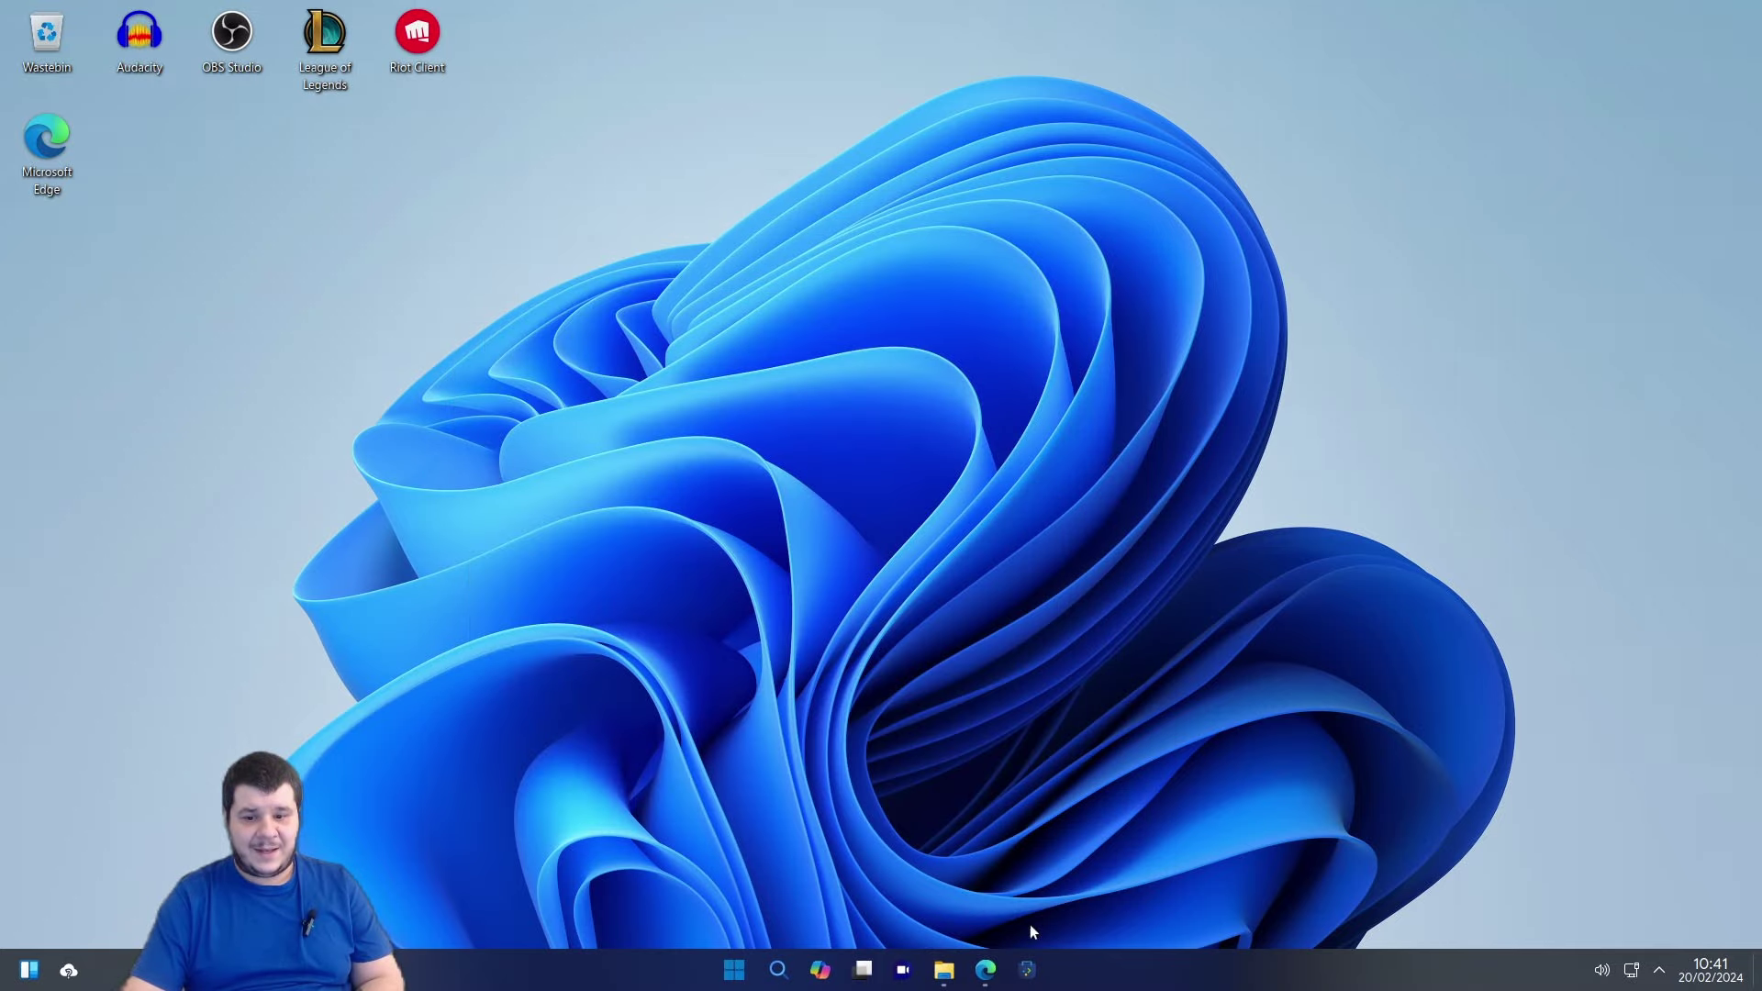
pyautogui.click(988, 971)
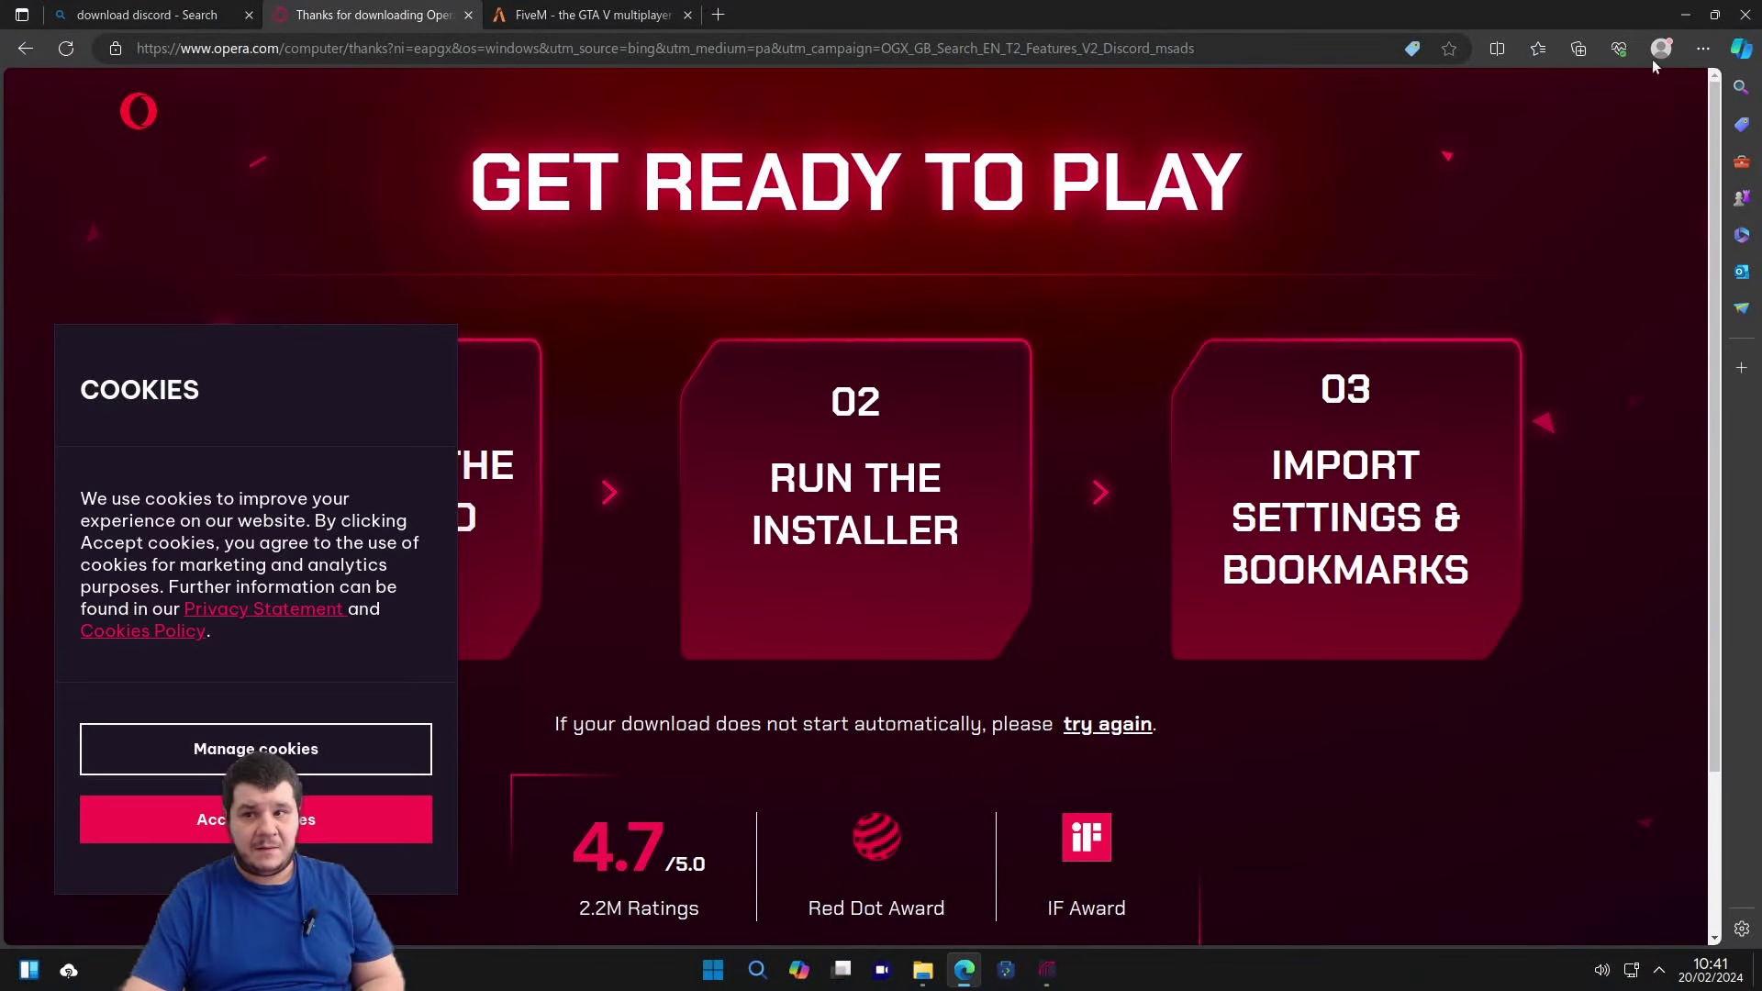
# In the Opera GX installer, try an 'opera' folder path and the suggested Opera GX path, and make Opera the default browser.
pyautogui.click(1672, 32)
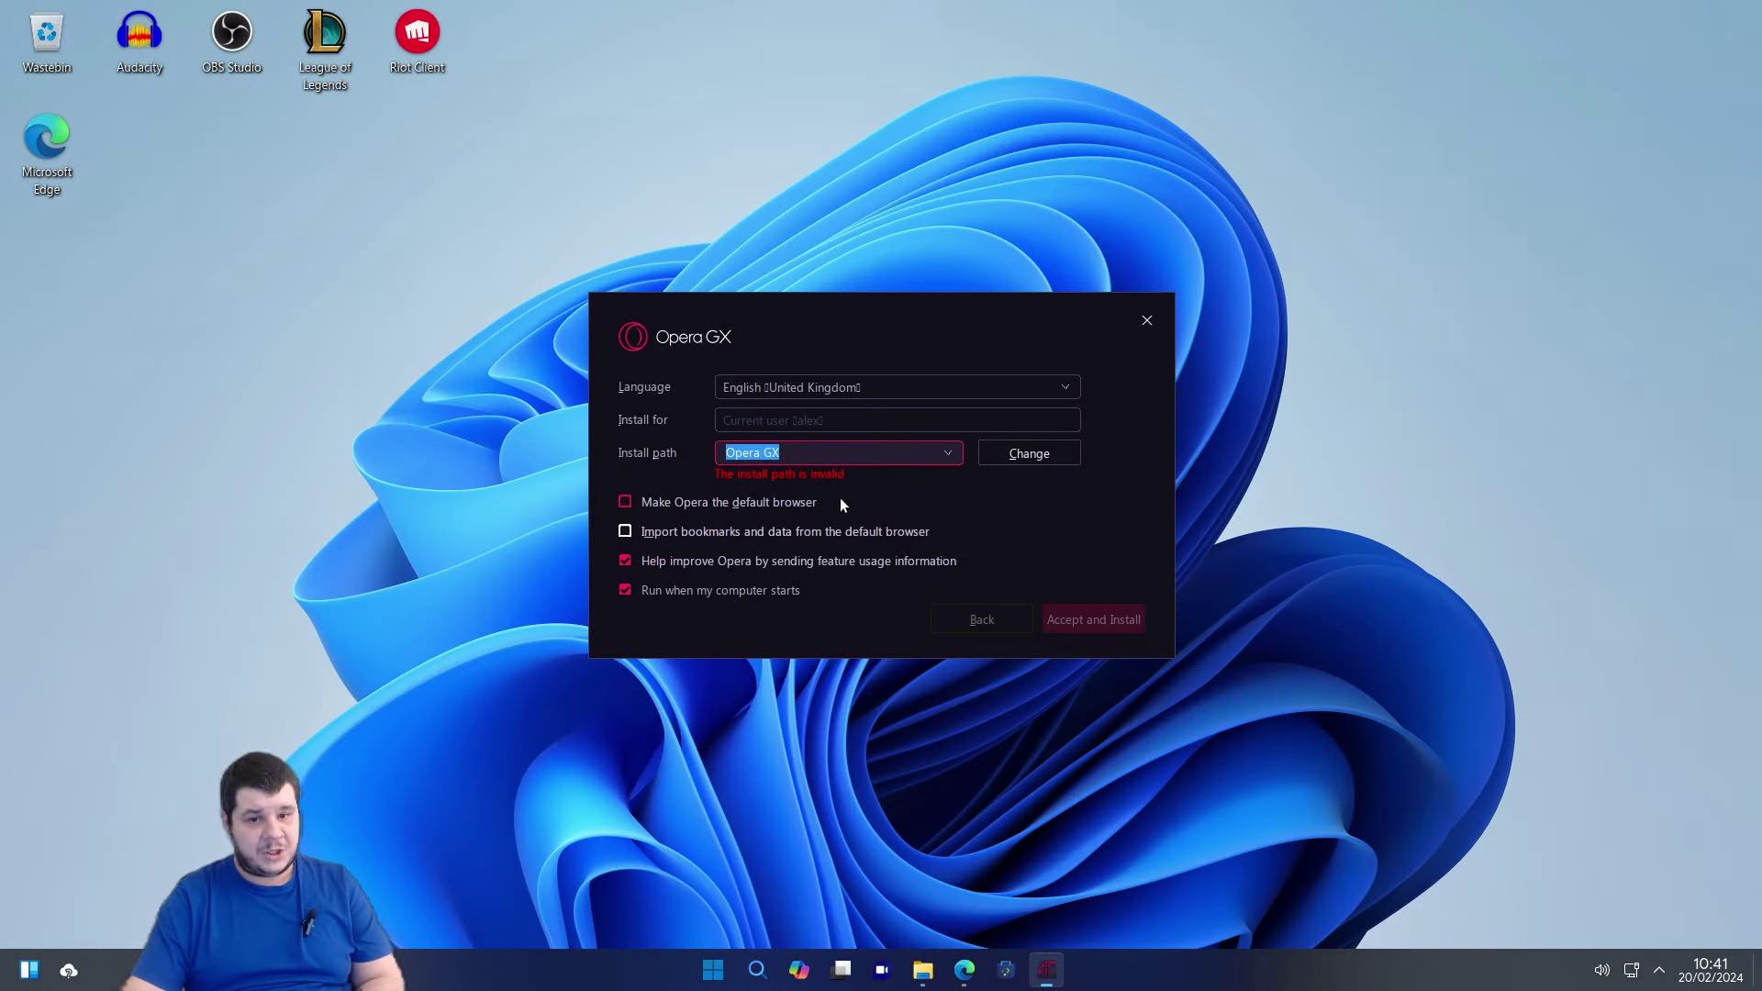
pyautogui.click(1004, 450)
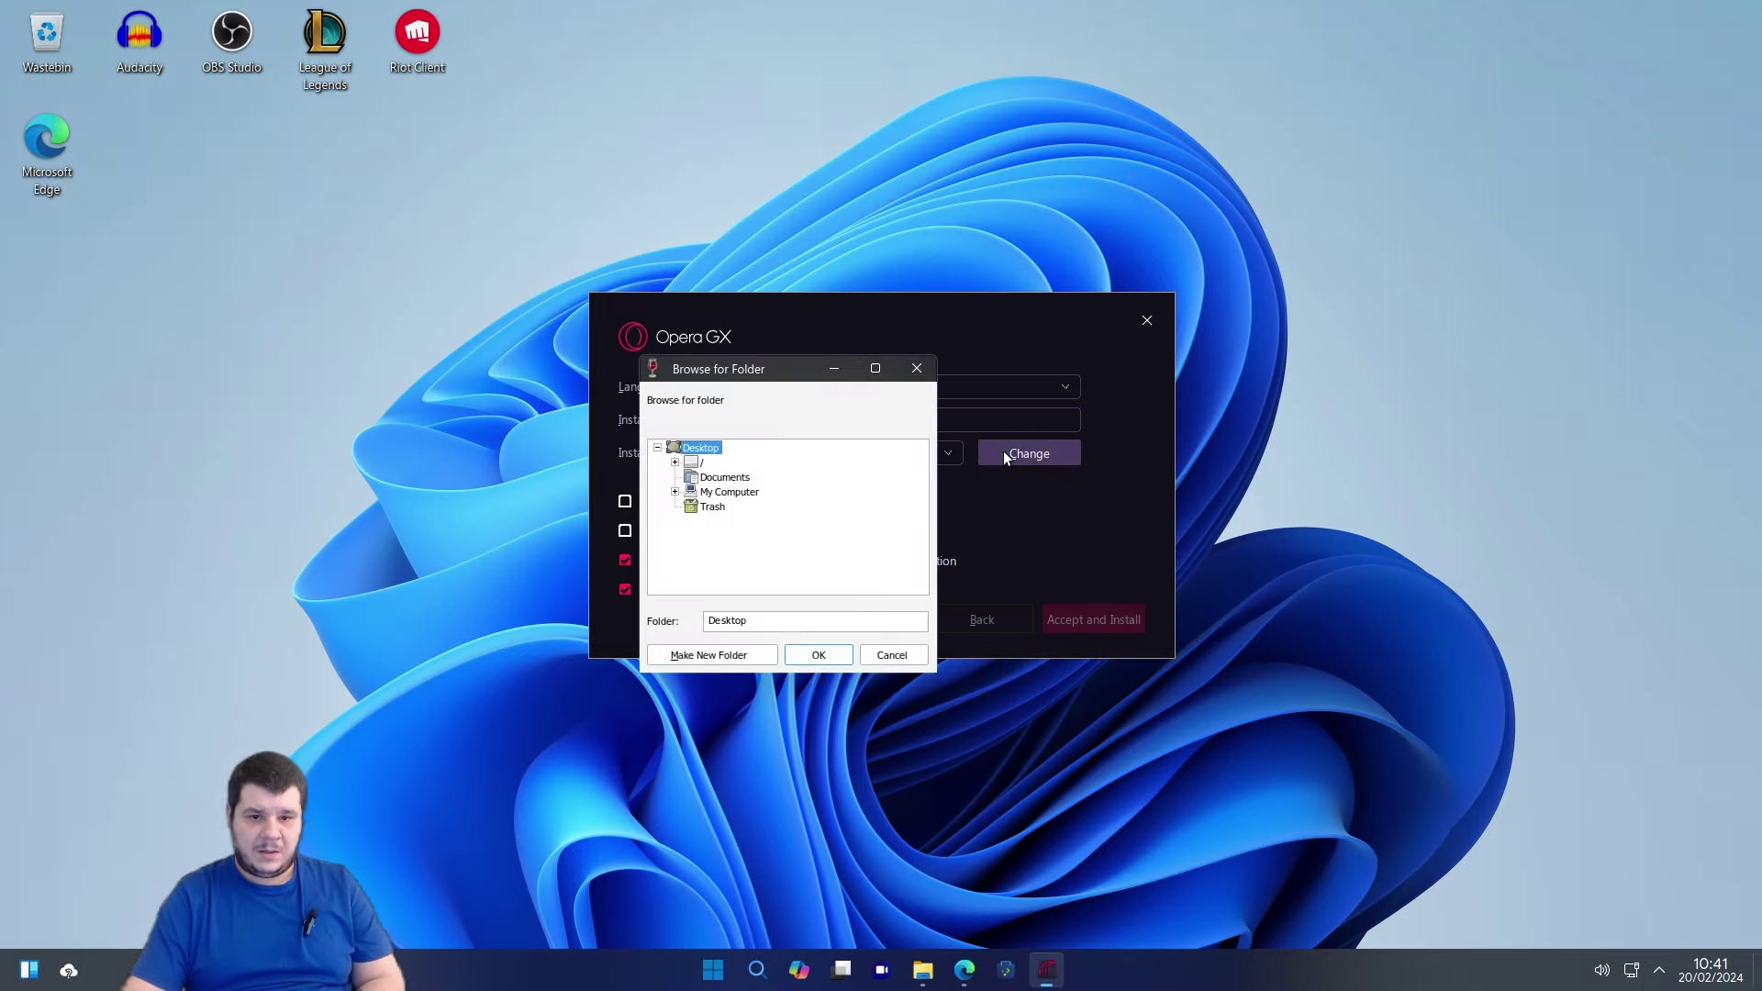
pyautogui.click(701, 462)
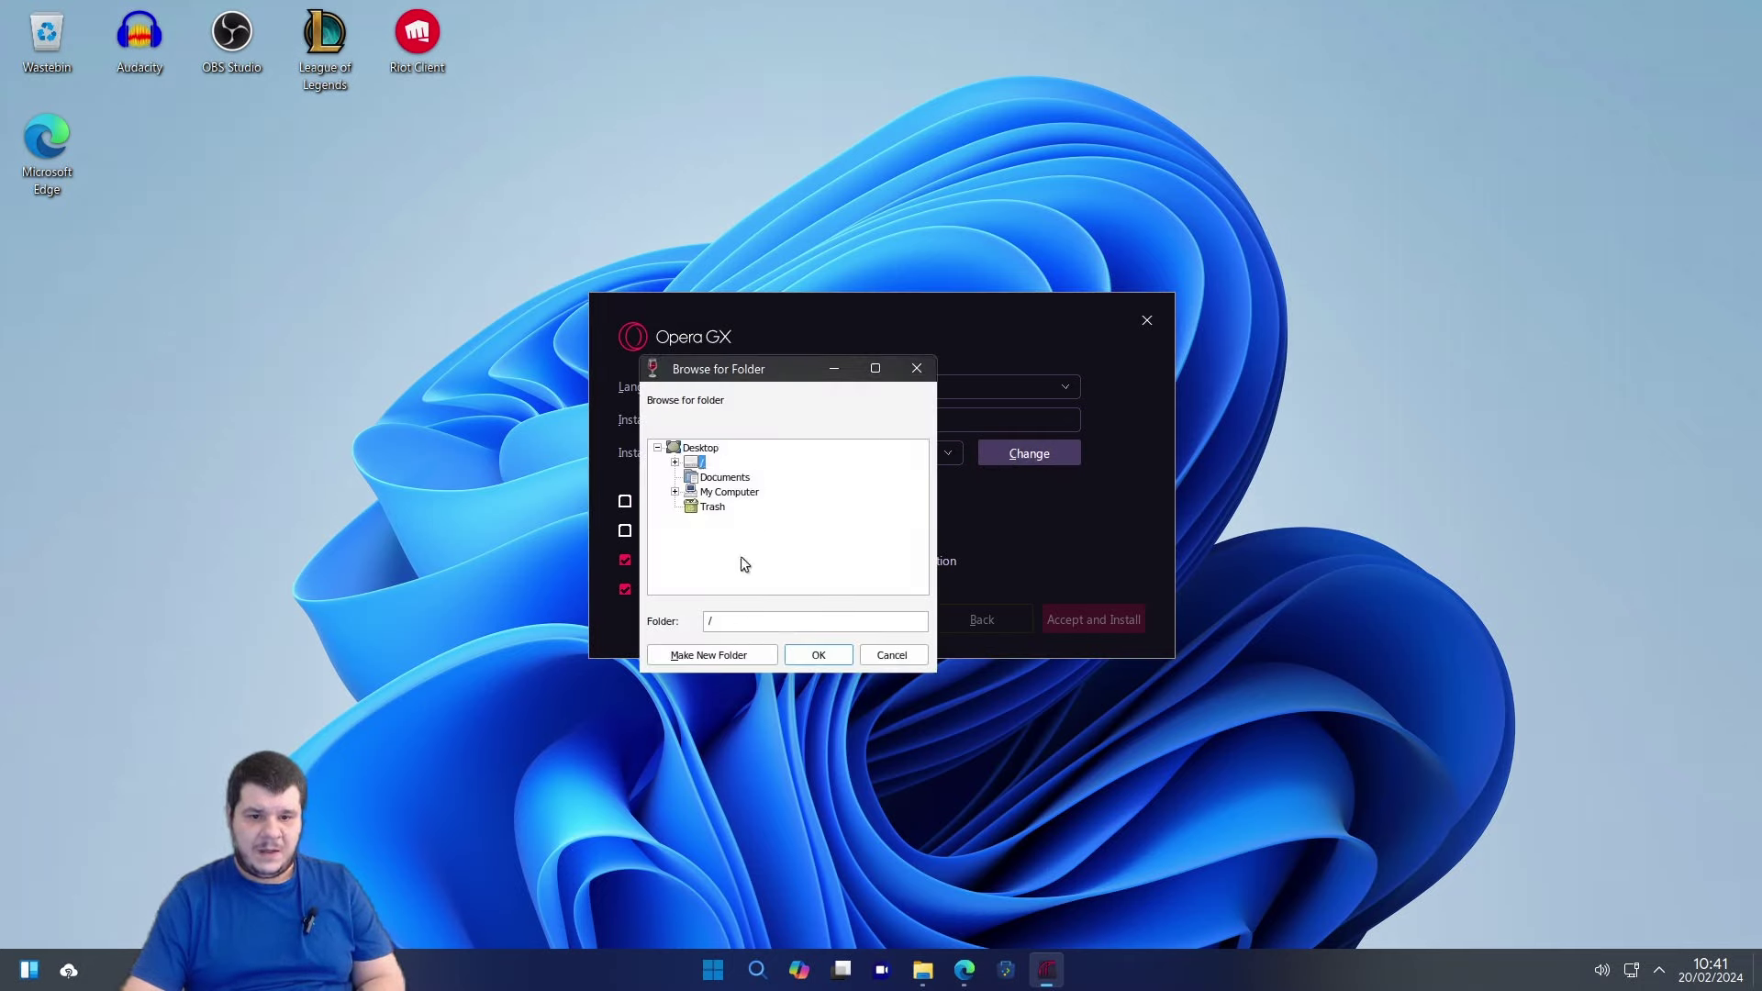
pyautogui.click(779, 621)
pyautogui.write('operagx')
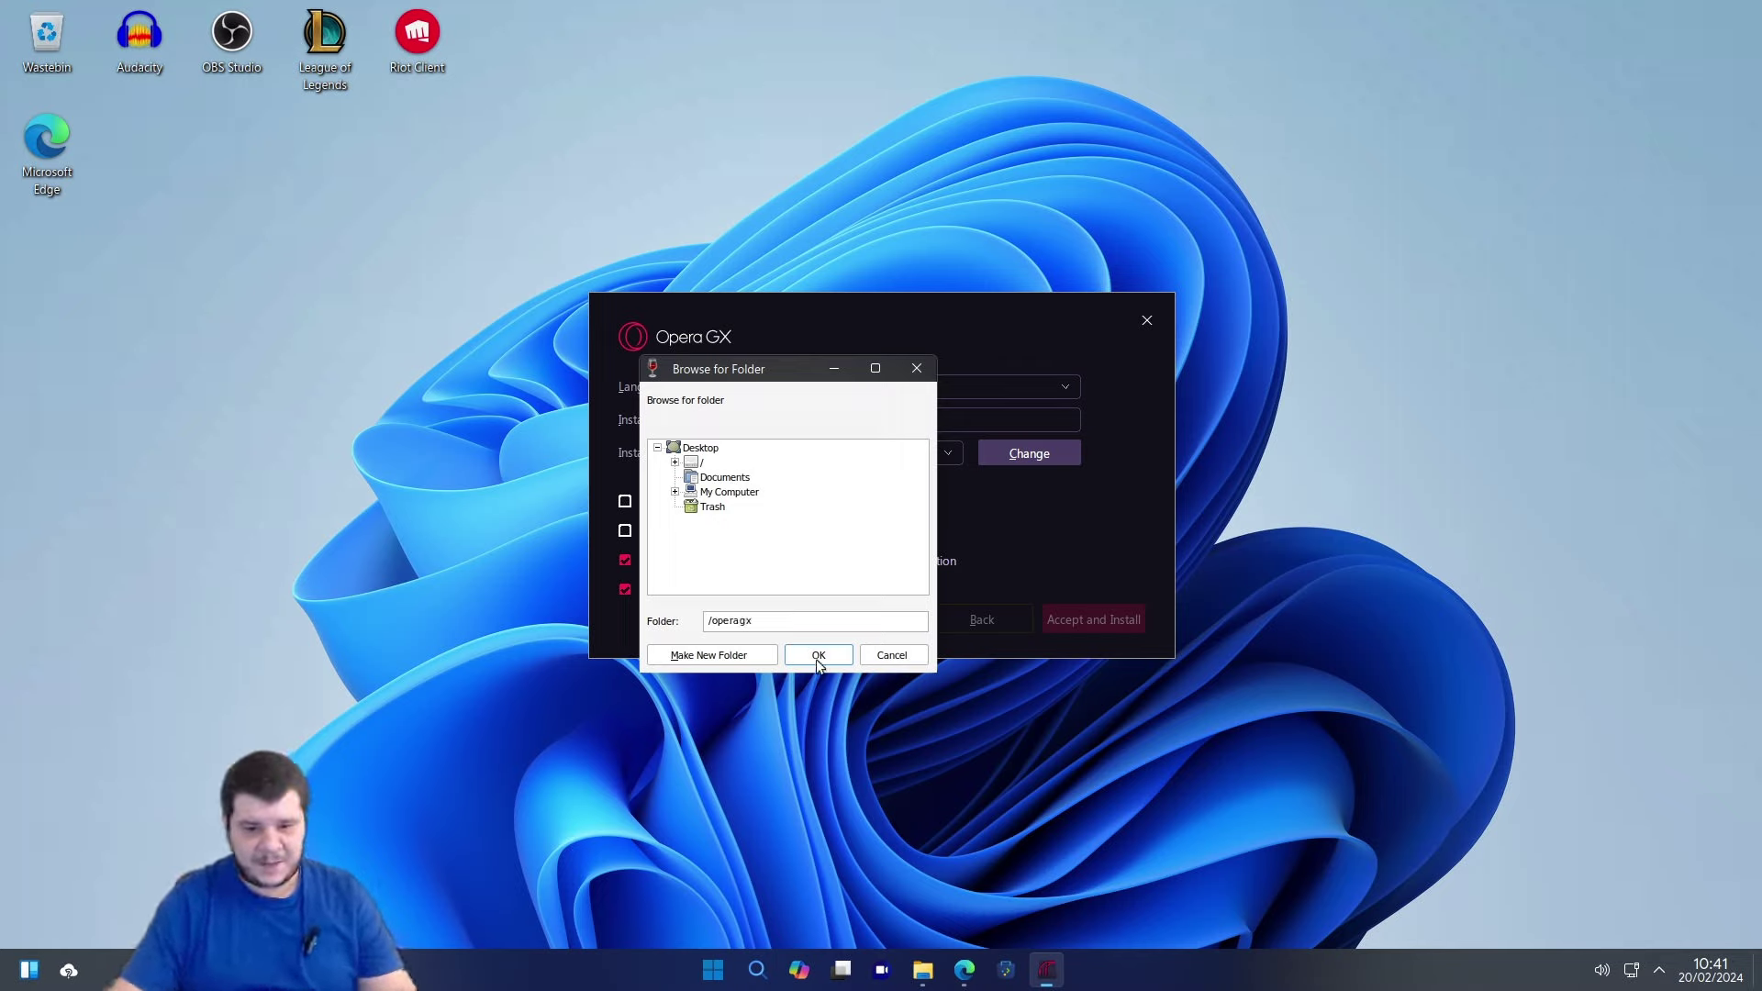
pyautogui.click(818, 655)
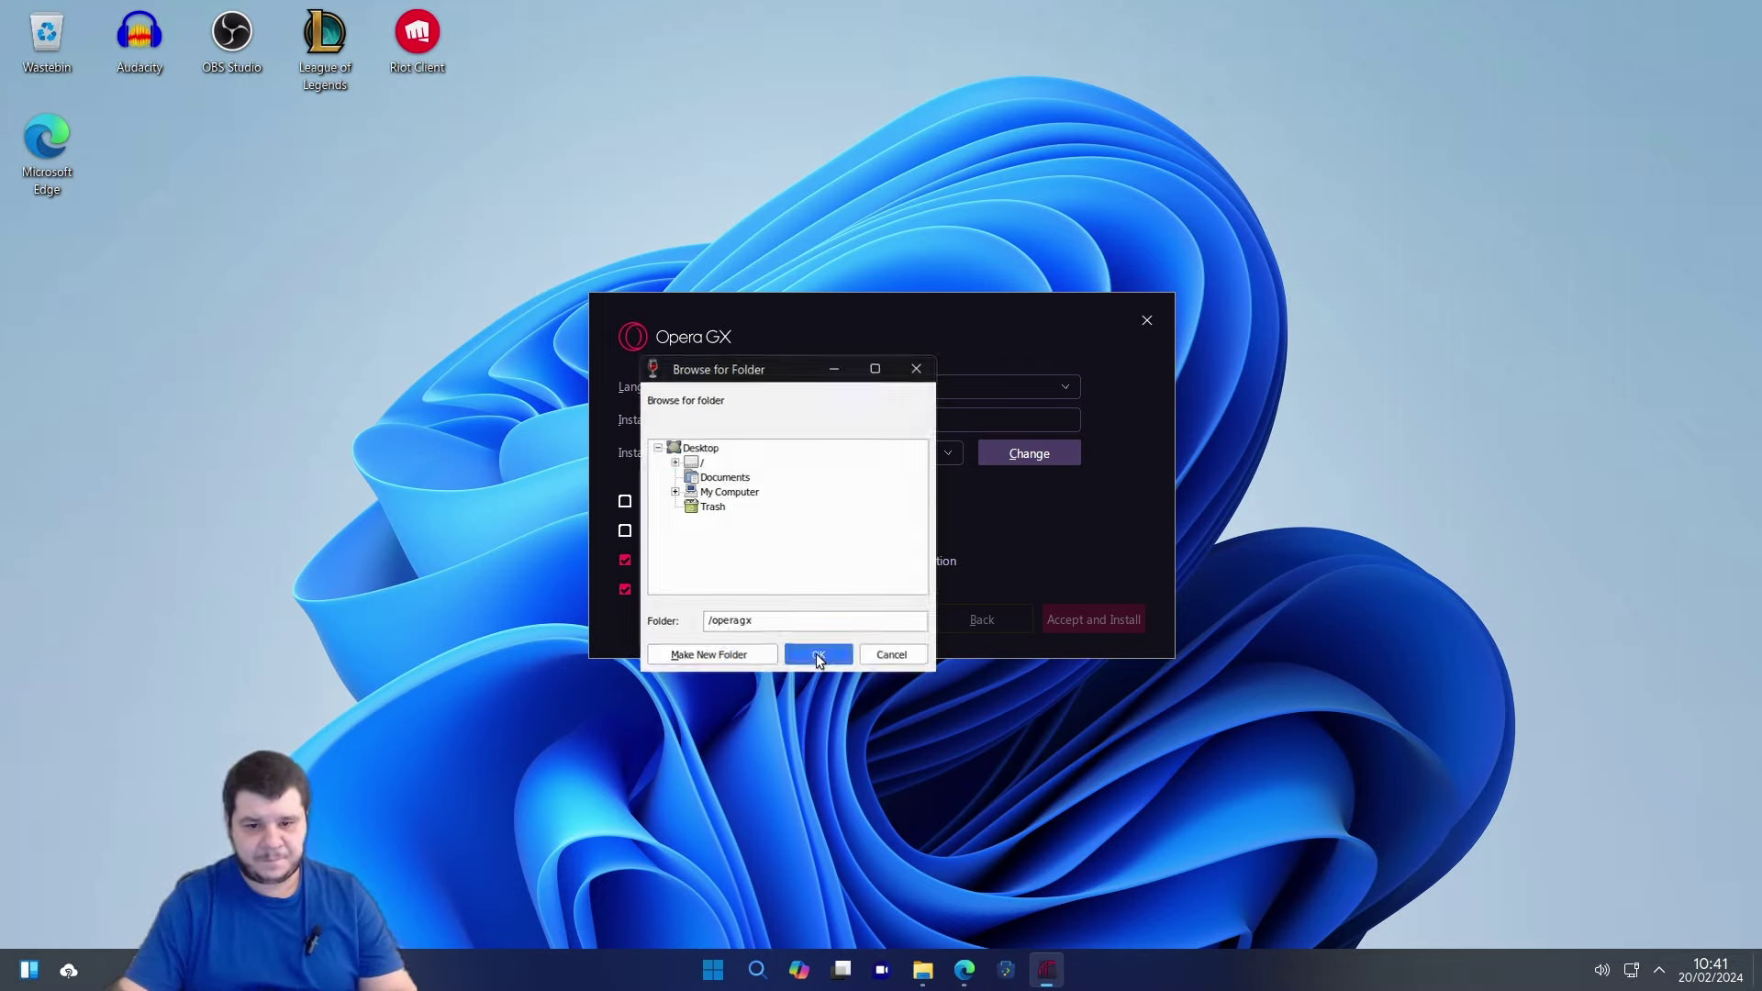
pyautogui.click(949, 446)
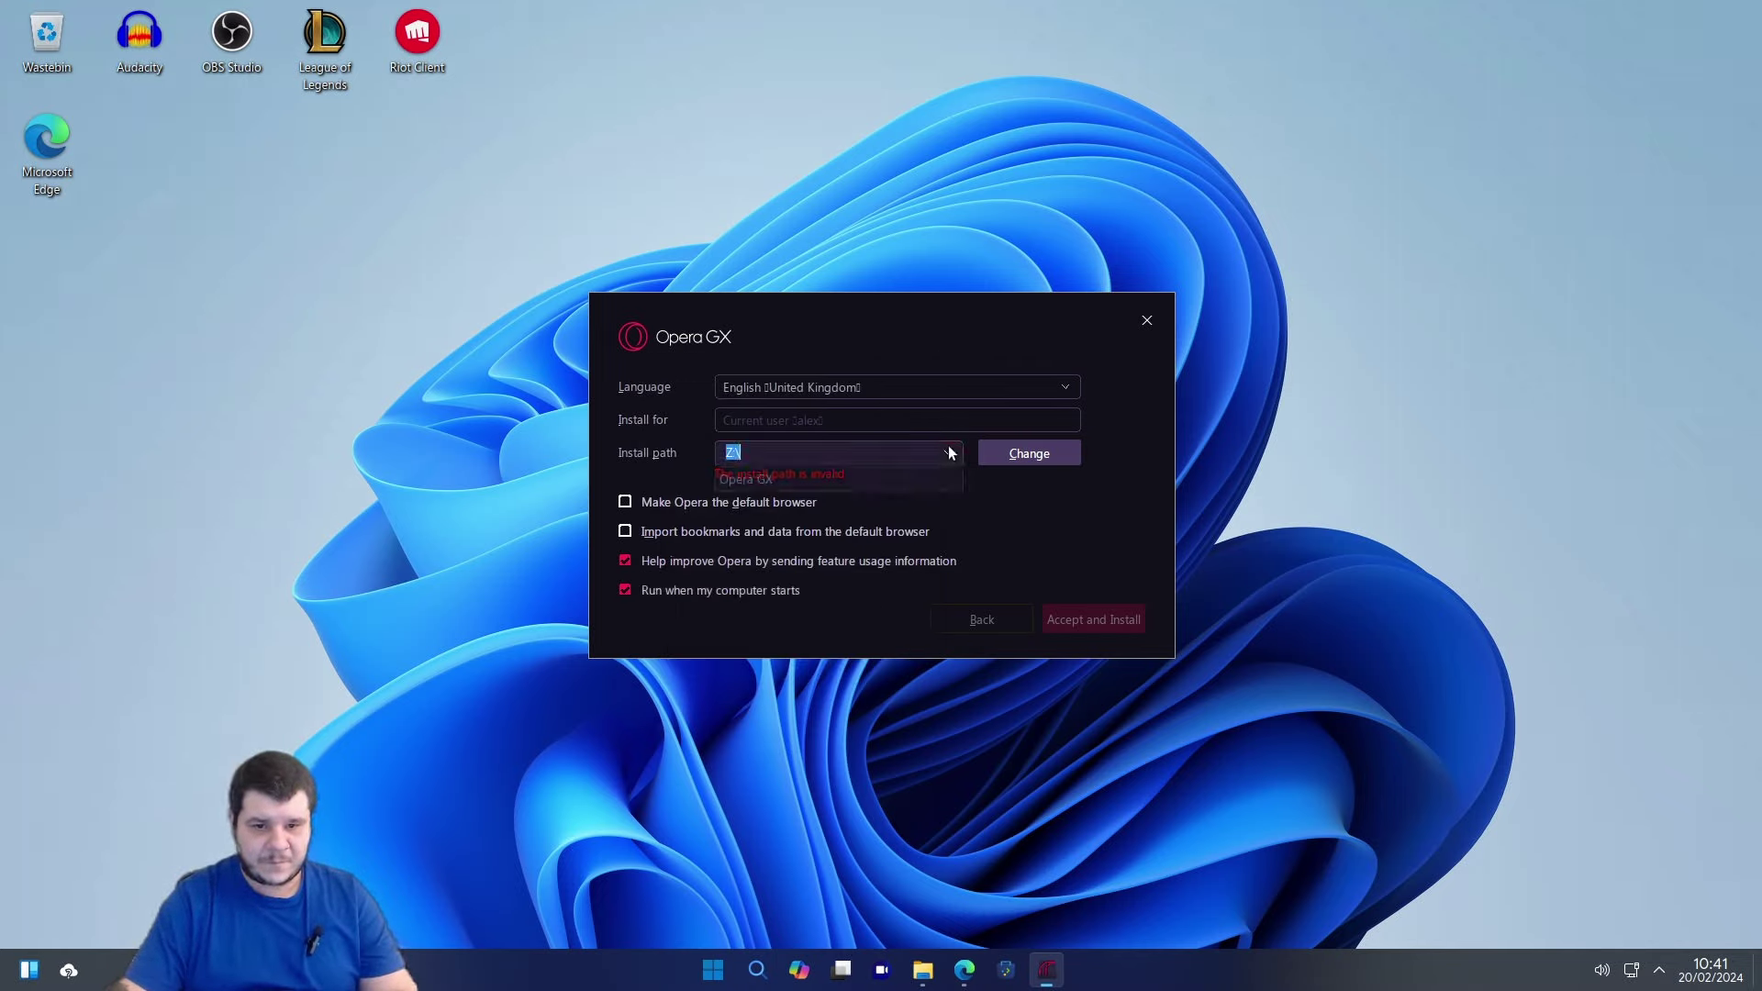
pyautogui.click(937, 479)
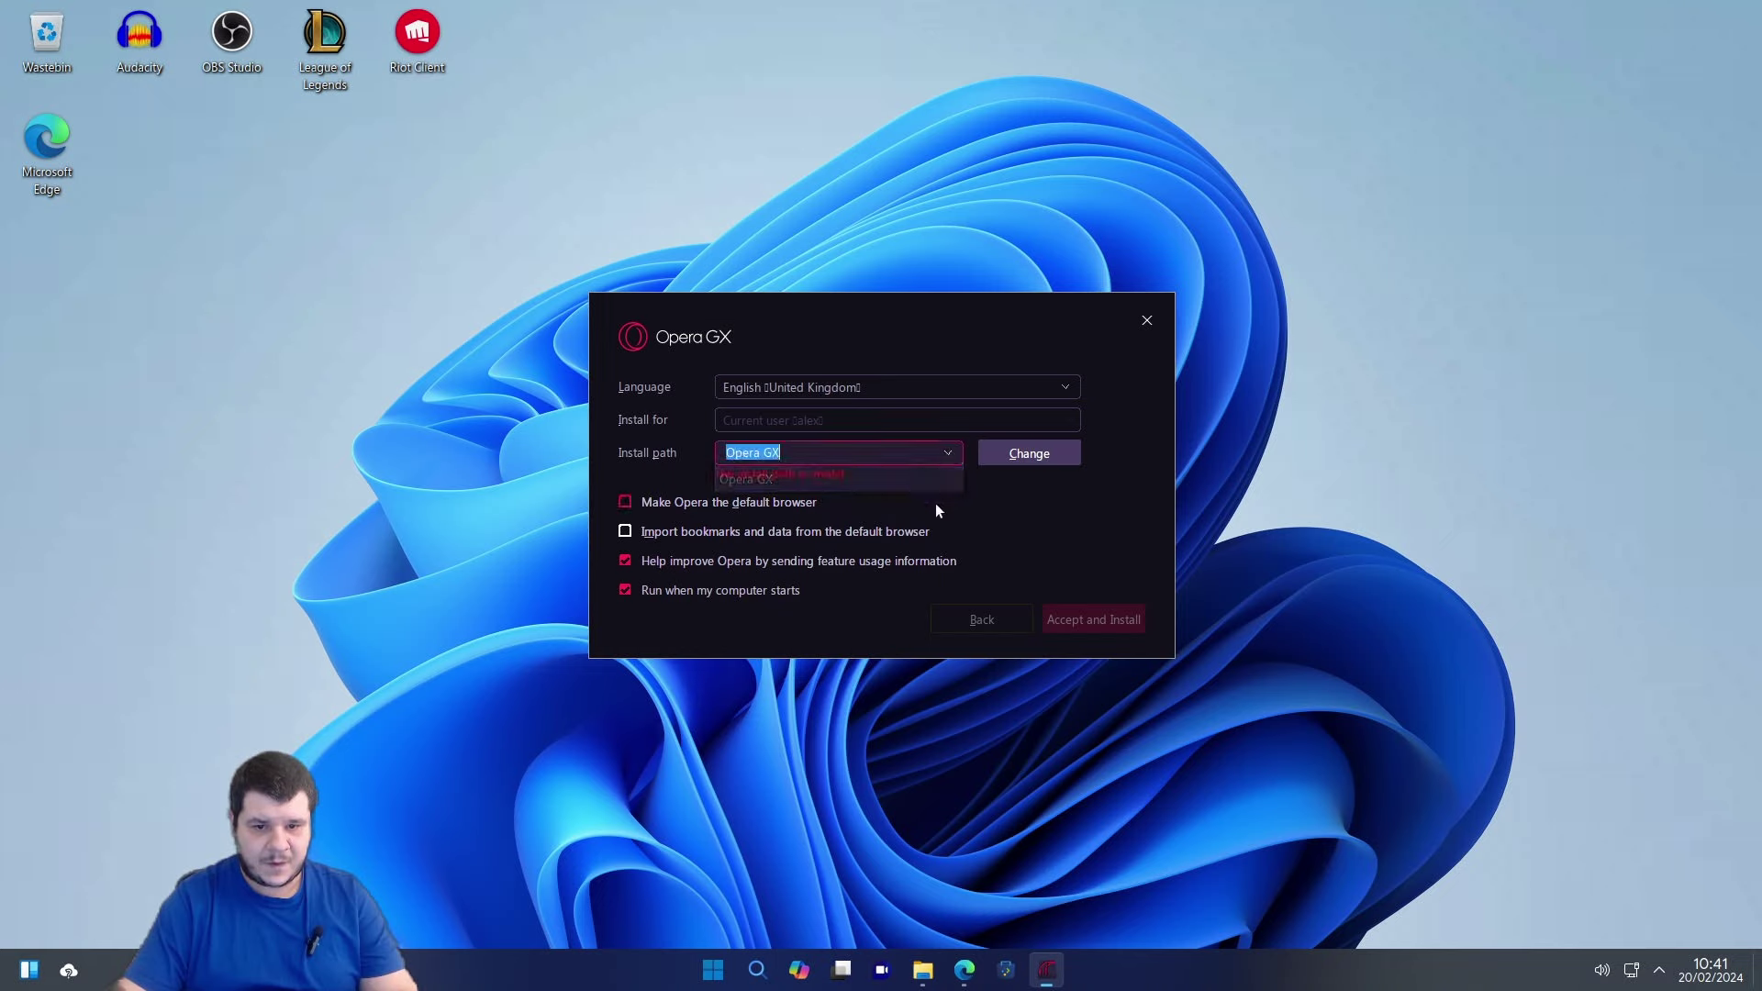
pyautogui.click(679, 503)
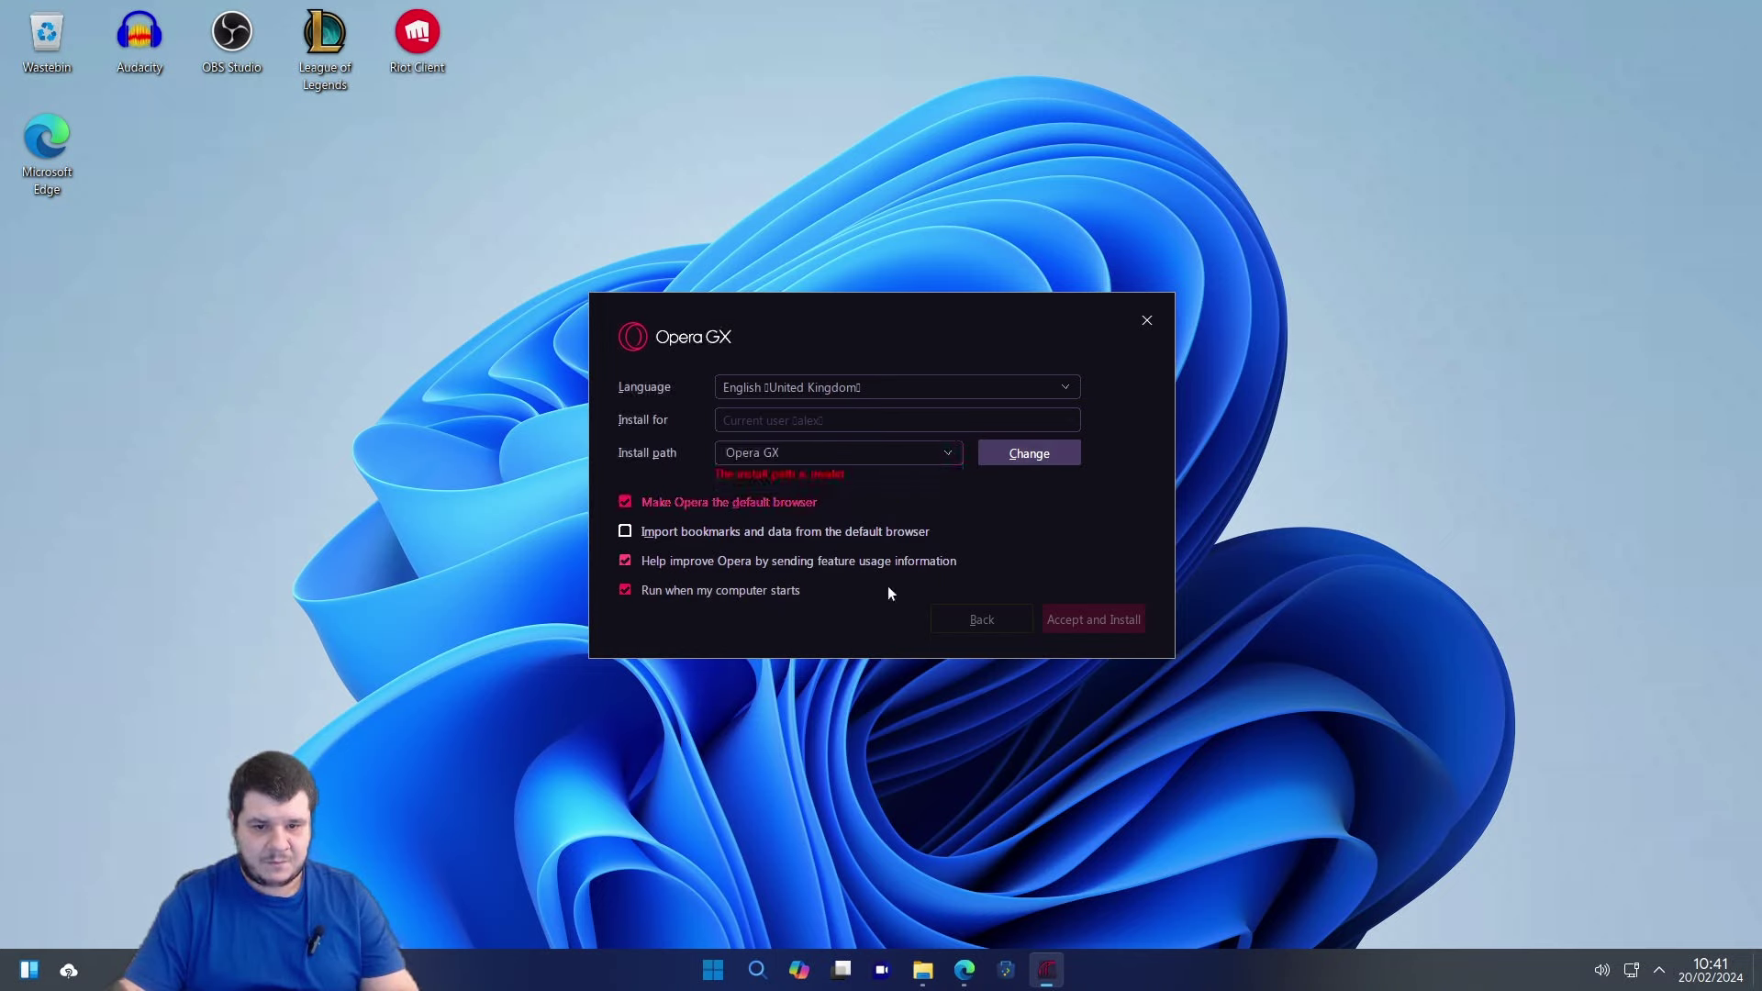
pyautogui.click(885, 452)
# Set the install location to C:\Program Files through Browse for Folder.
pyautogui.click(1033, 461)
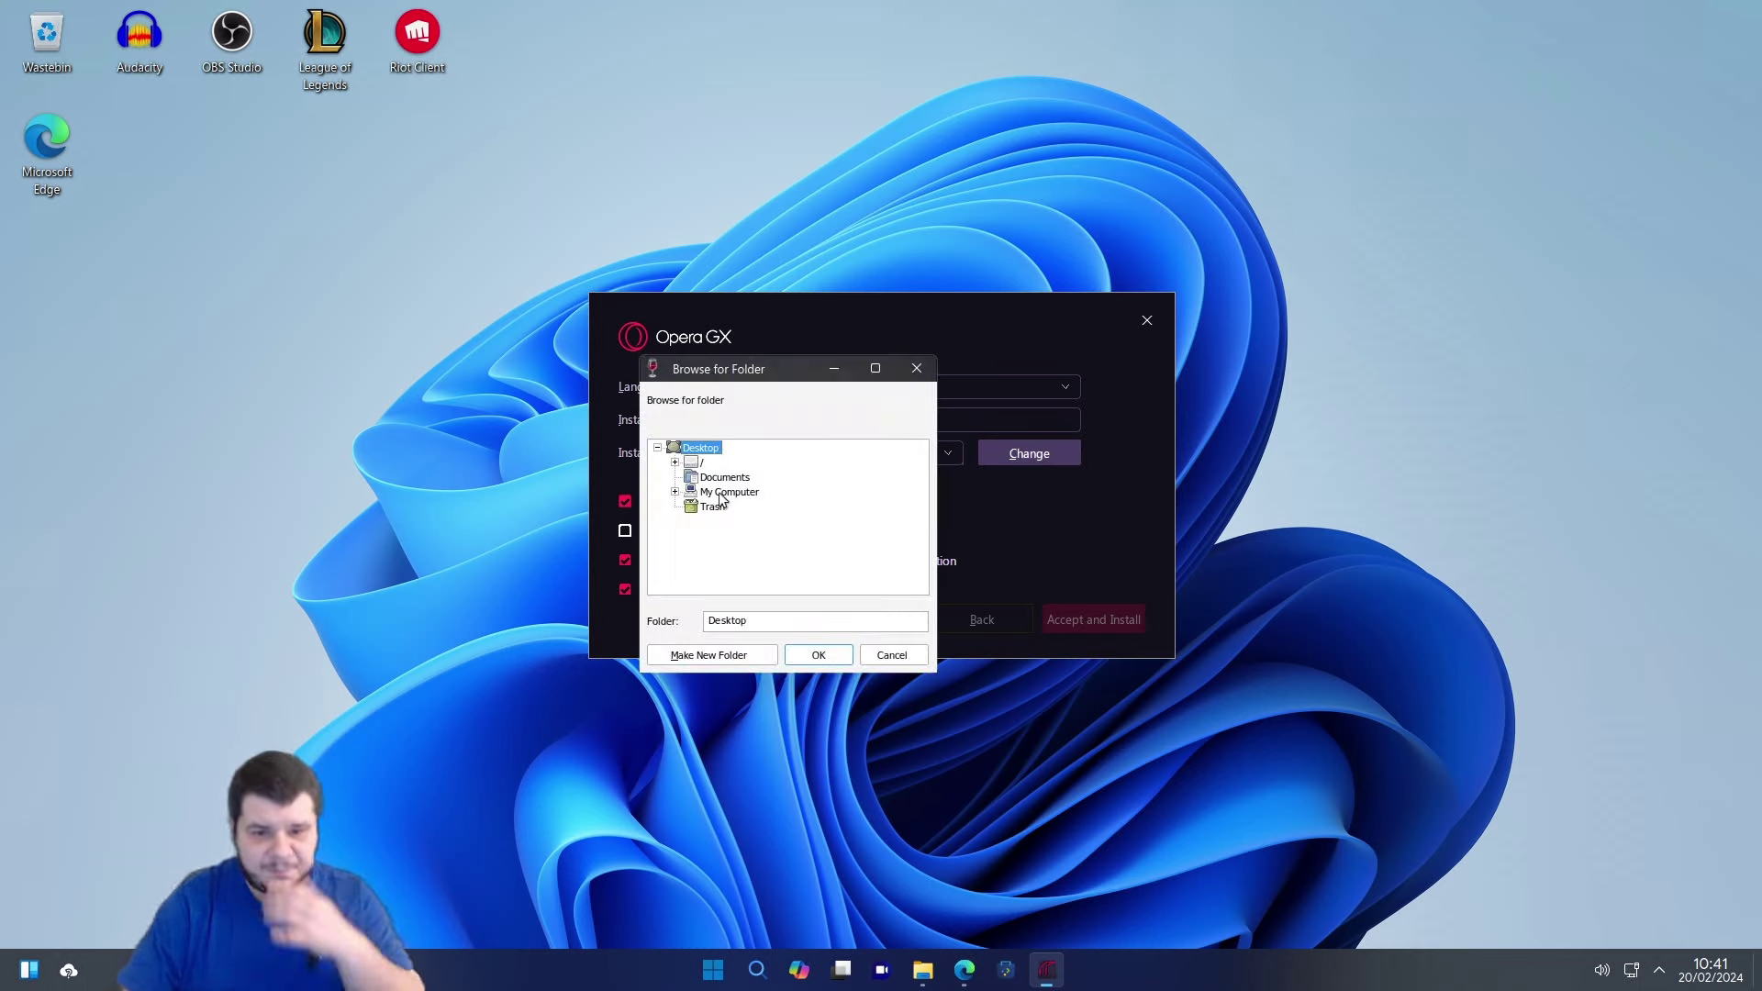
pyautogui.click(717, 493)
pyautogui.click(675, 491)
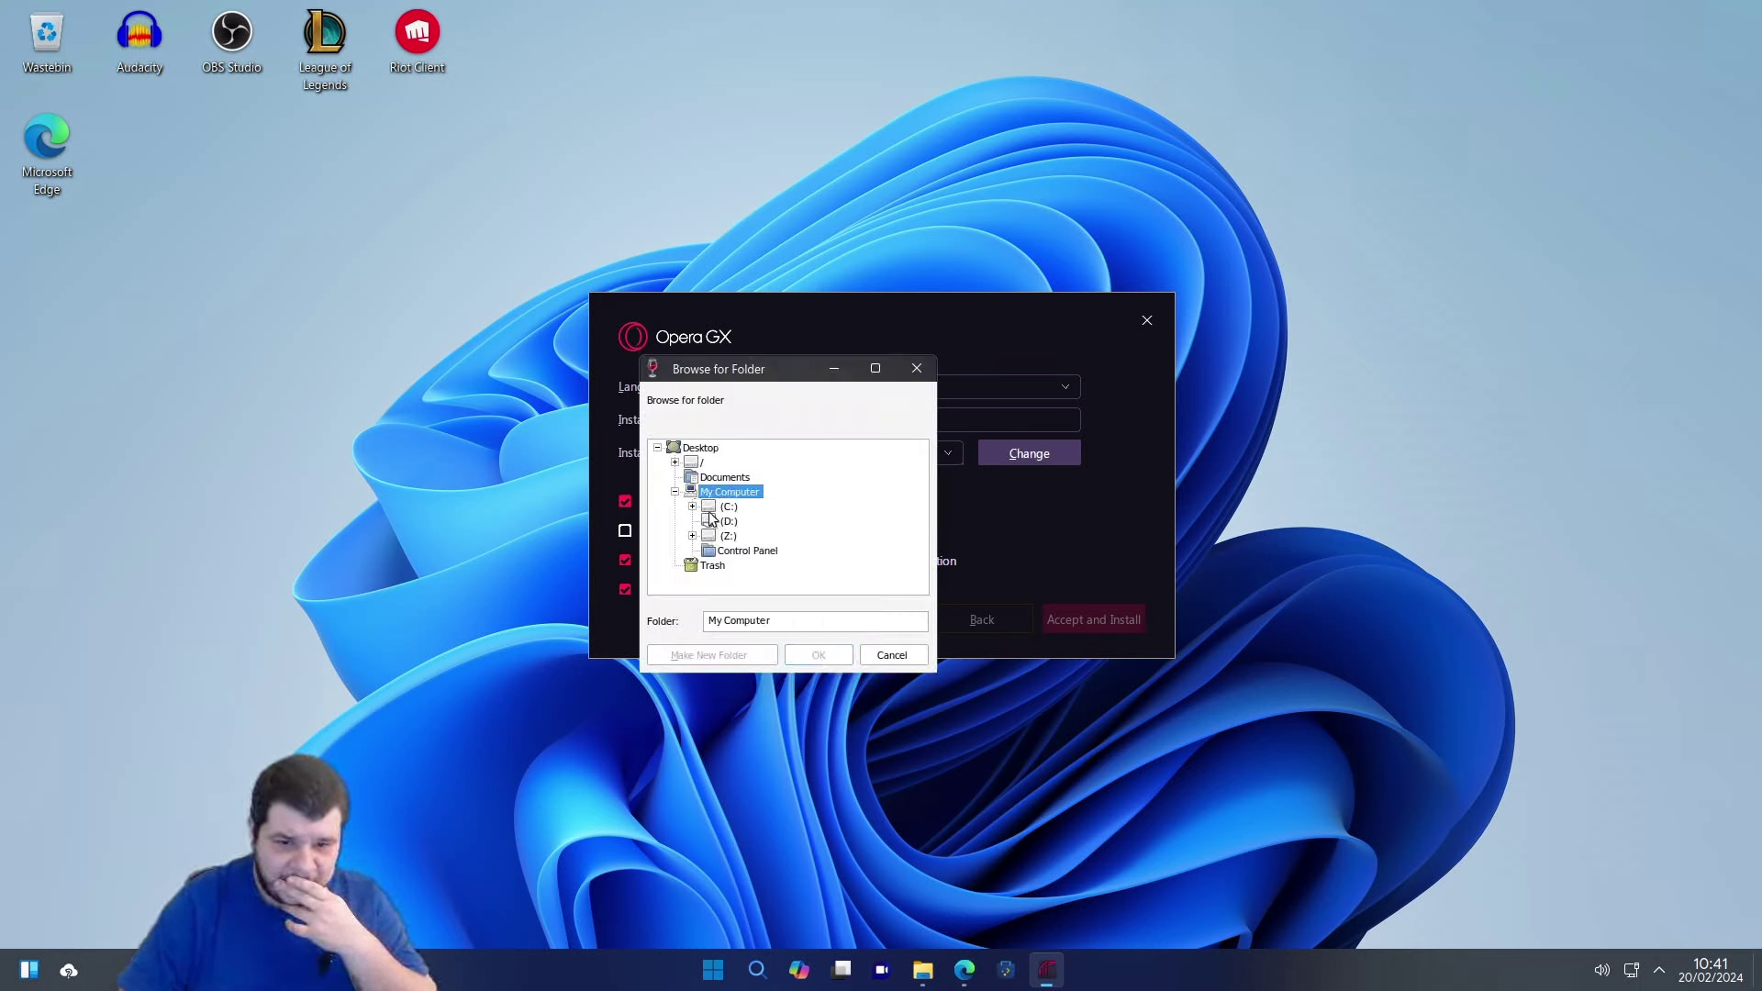
pyautogui.click(693, 507)
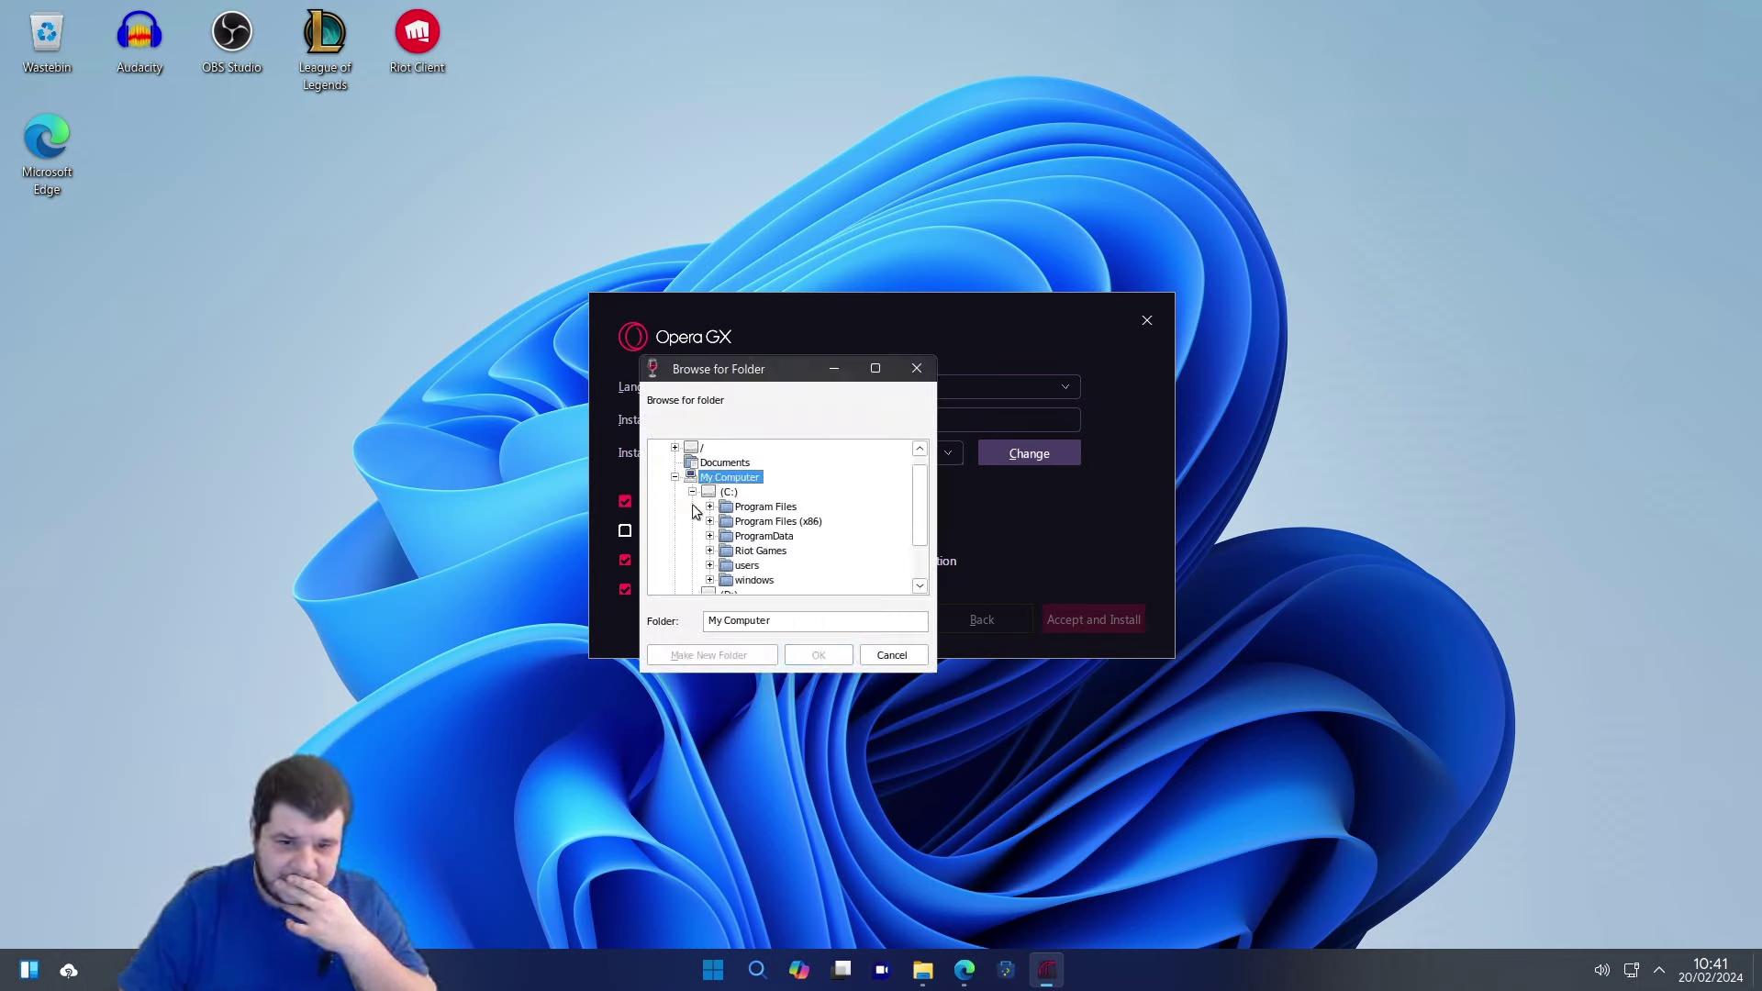
pyautogui.click(779, 508)
pyautogui.click(820, 653)
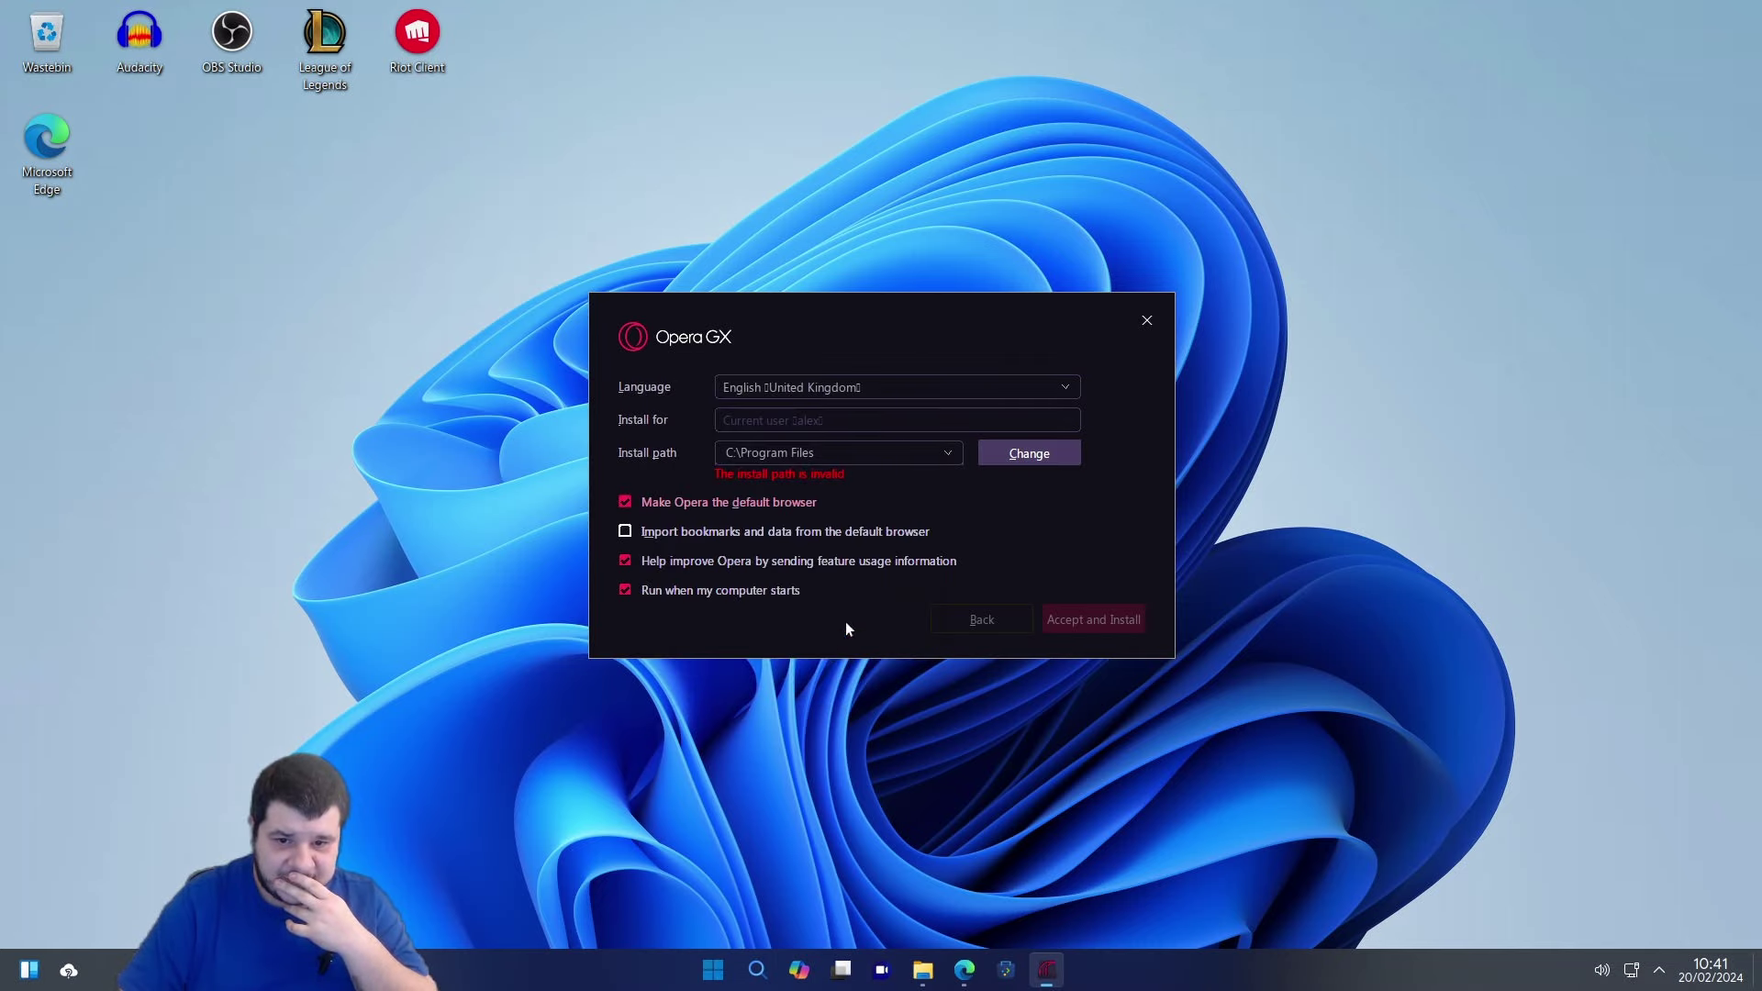
# Change the install folder to C:\ProgramData, then accept the terms and start installing.
pyautogui.click(950, 452)
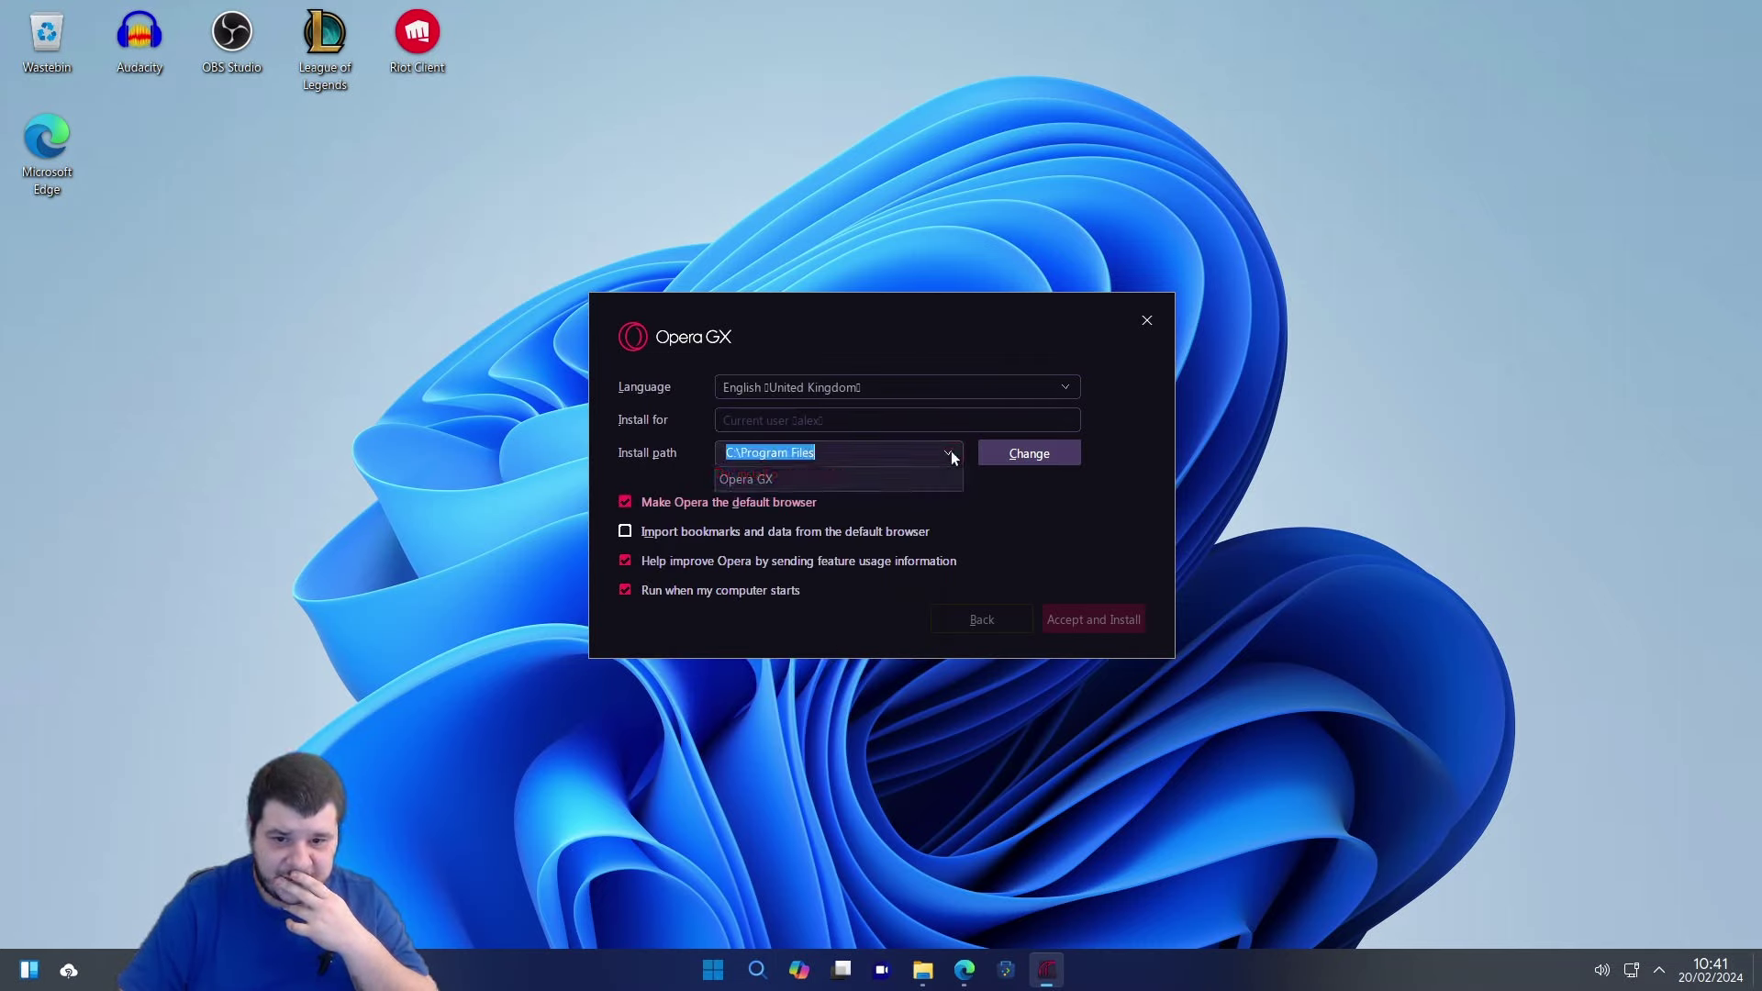
pyautogui.click(989, 453)
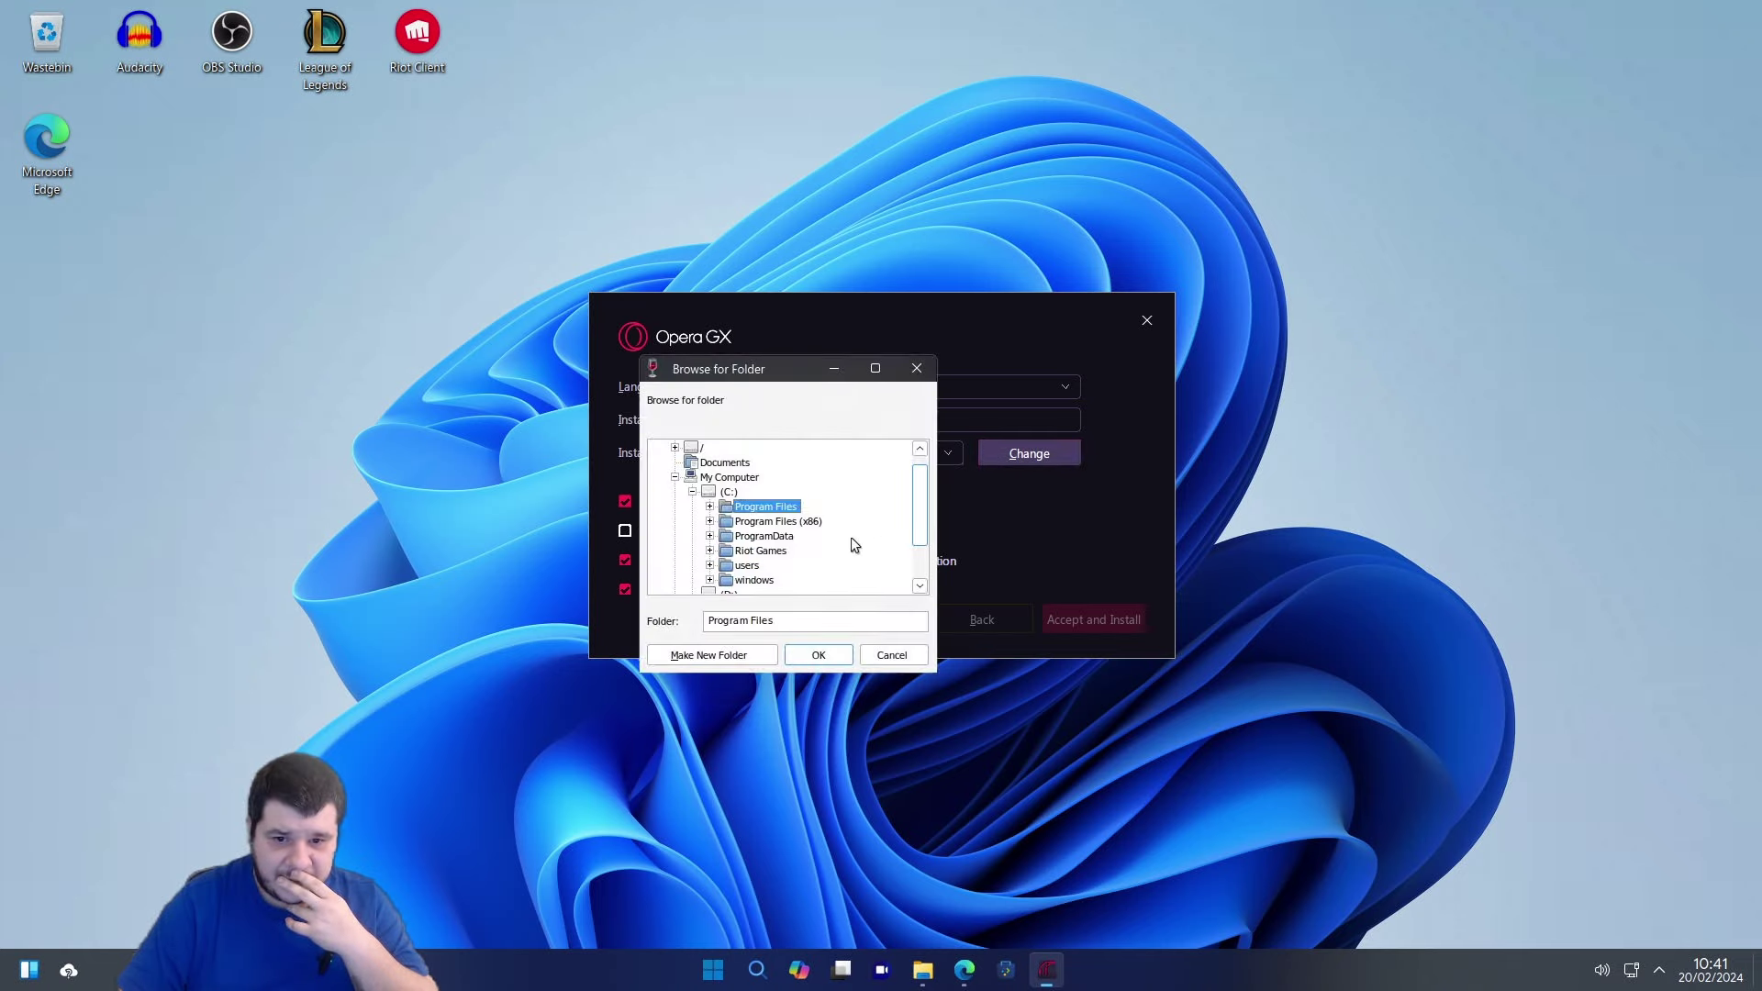
pyautogui.scroll(-1, 796, 542)
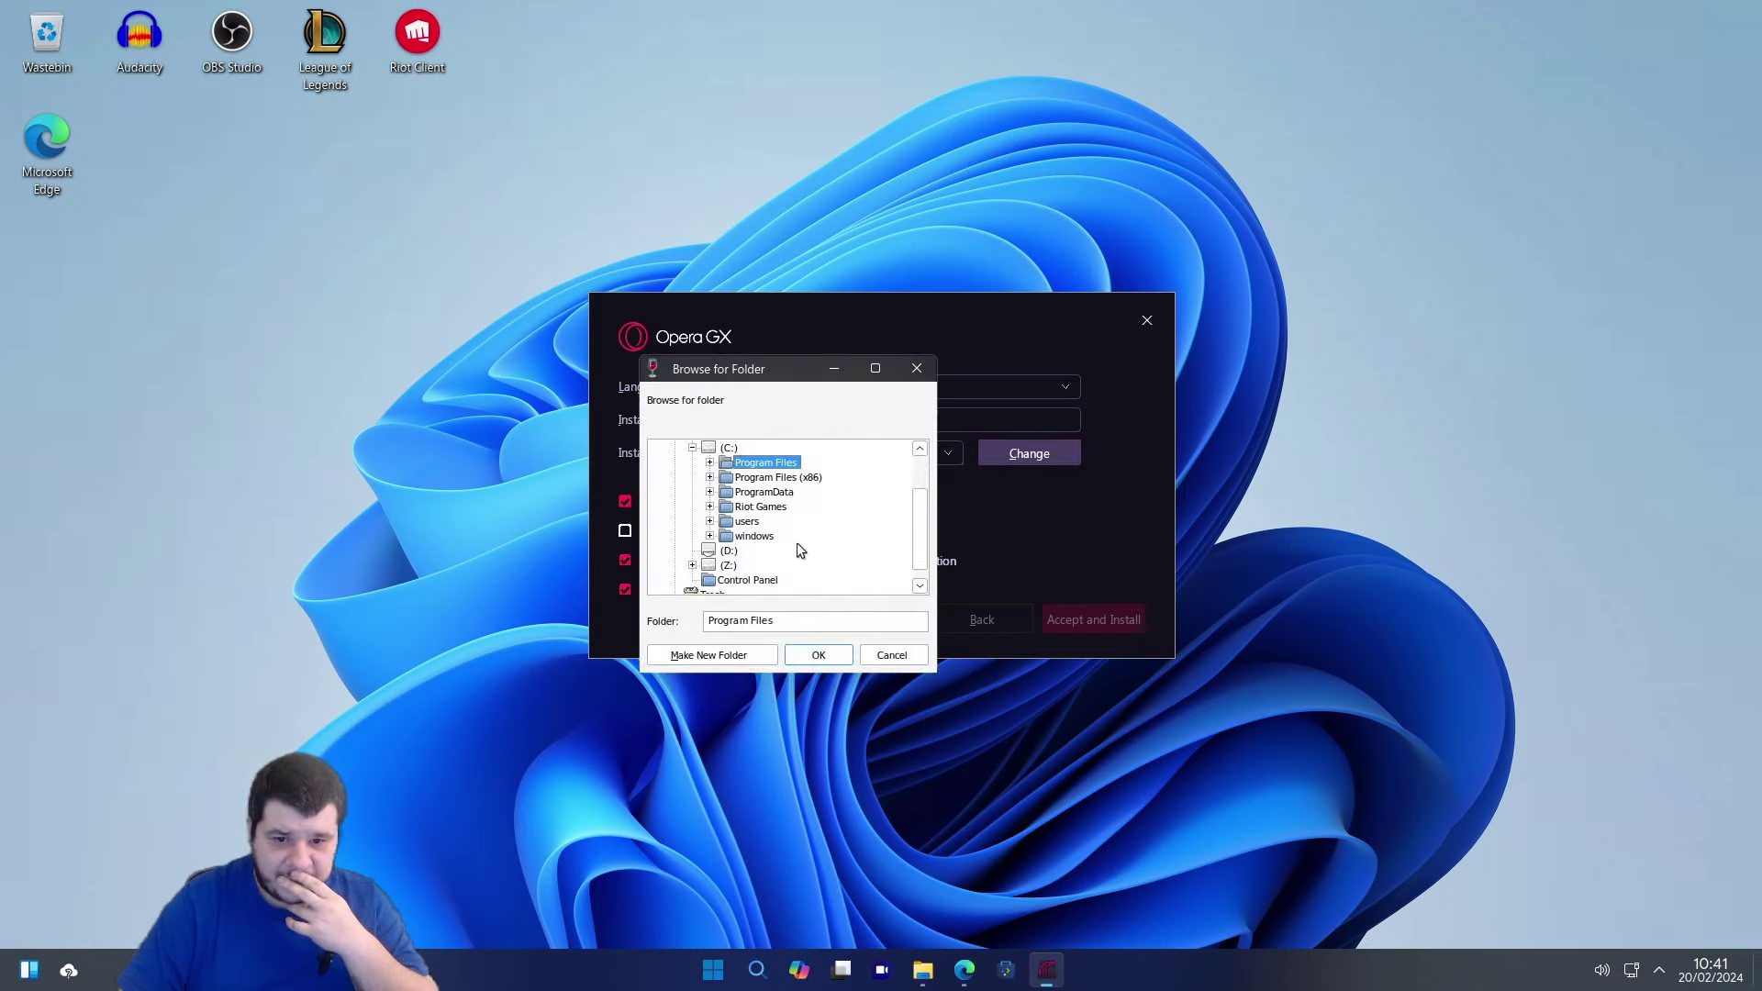
pyautogui.click(767, 494)
pyautogui.click(802, 653)
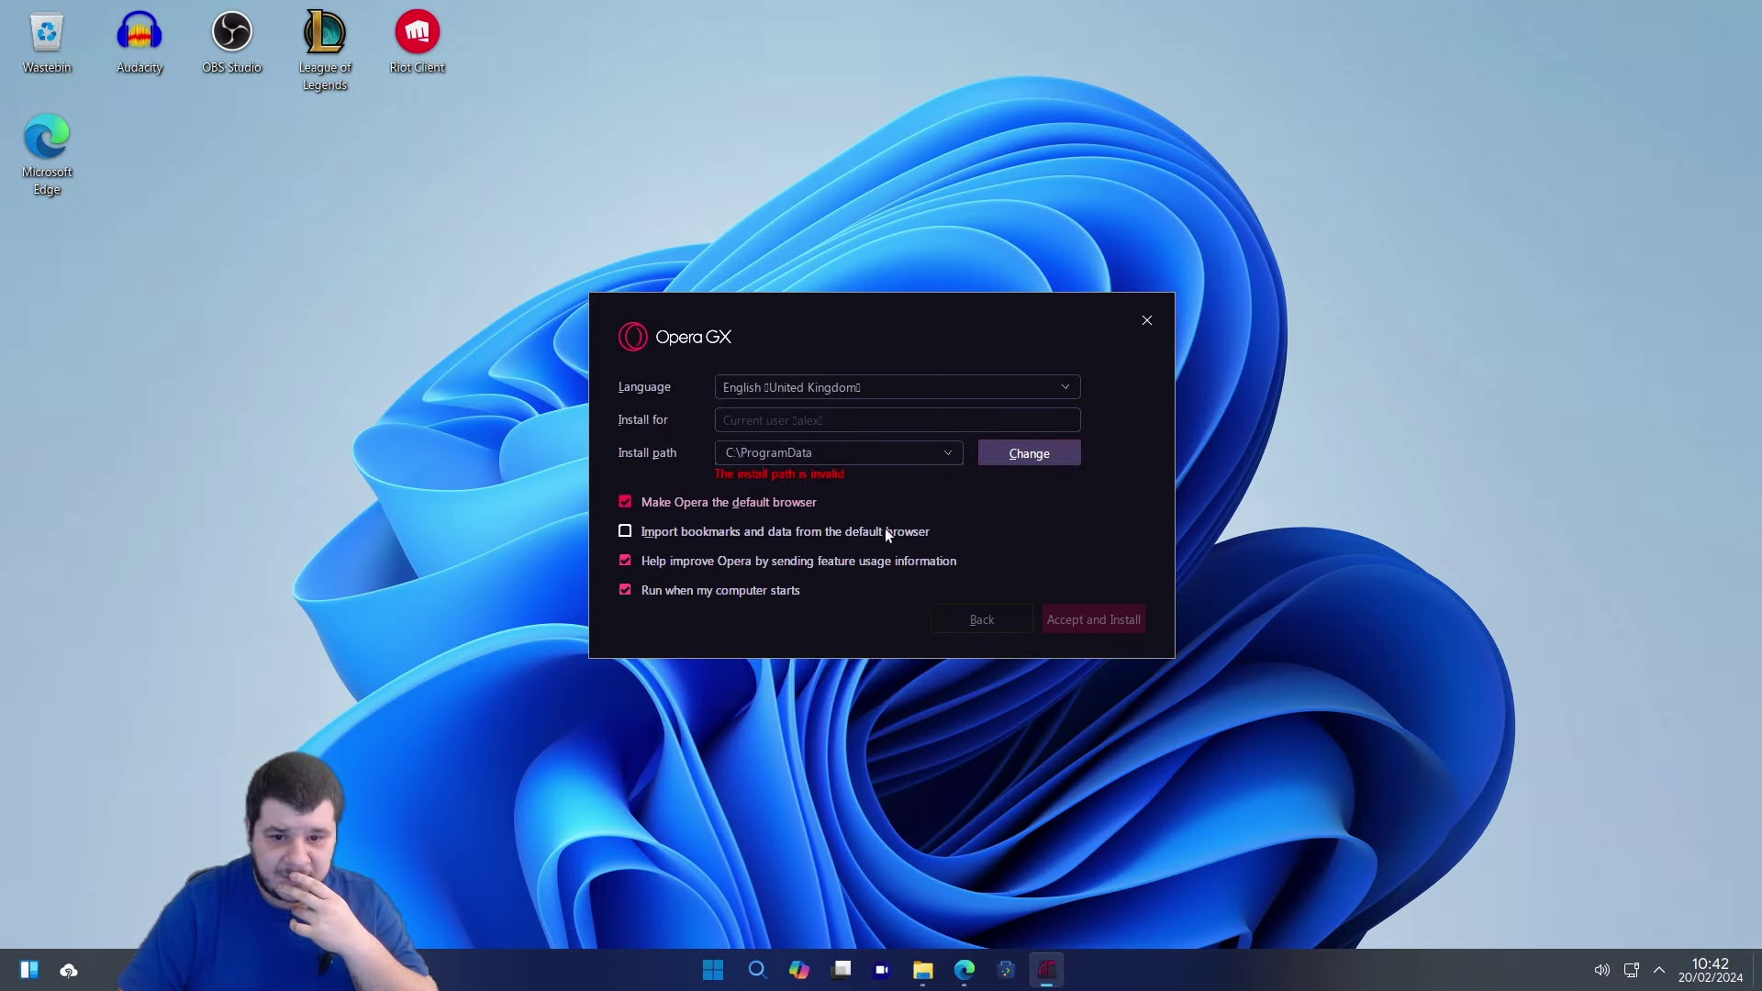
pyautogui.click(1081, 617)
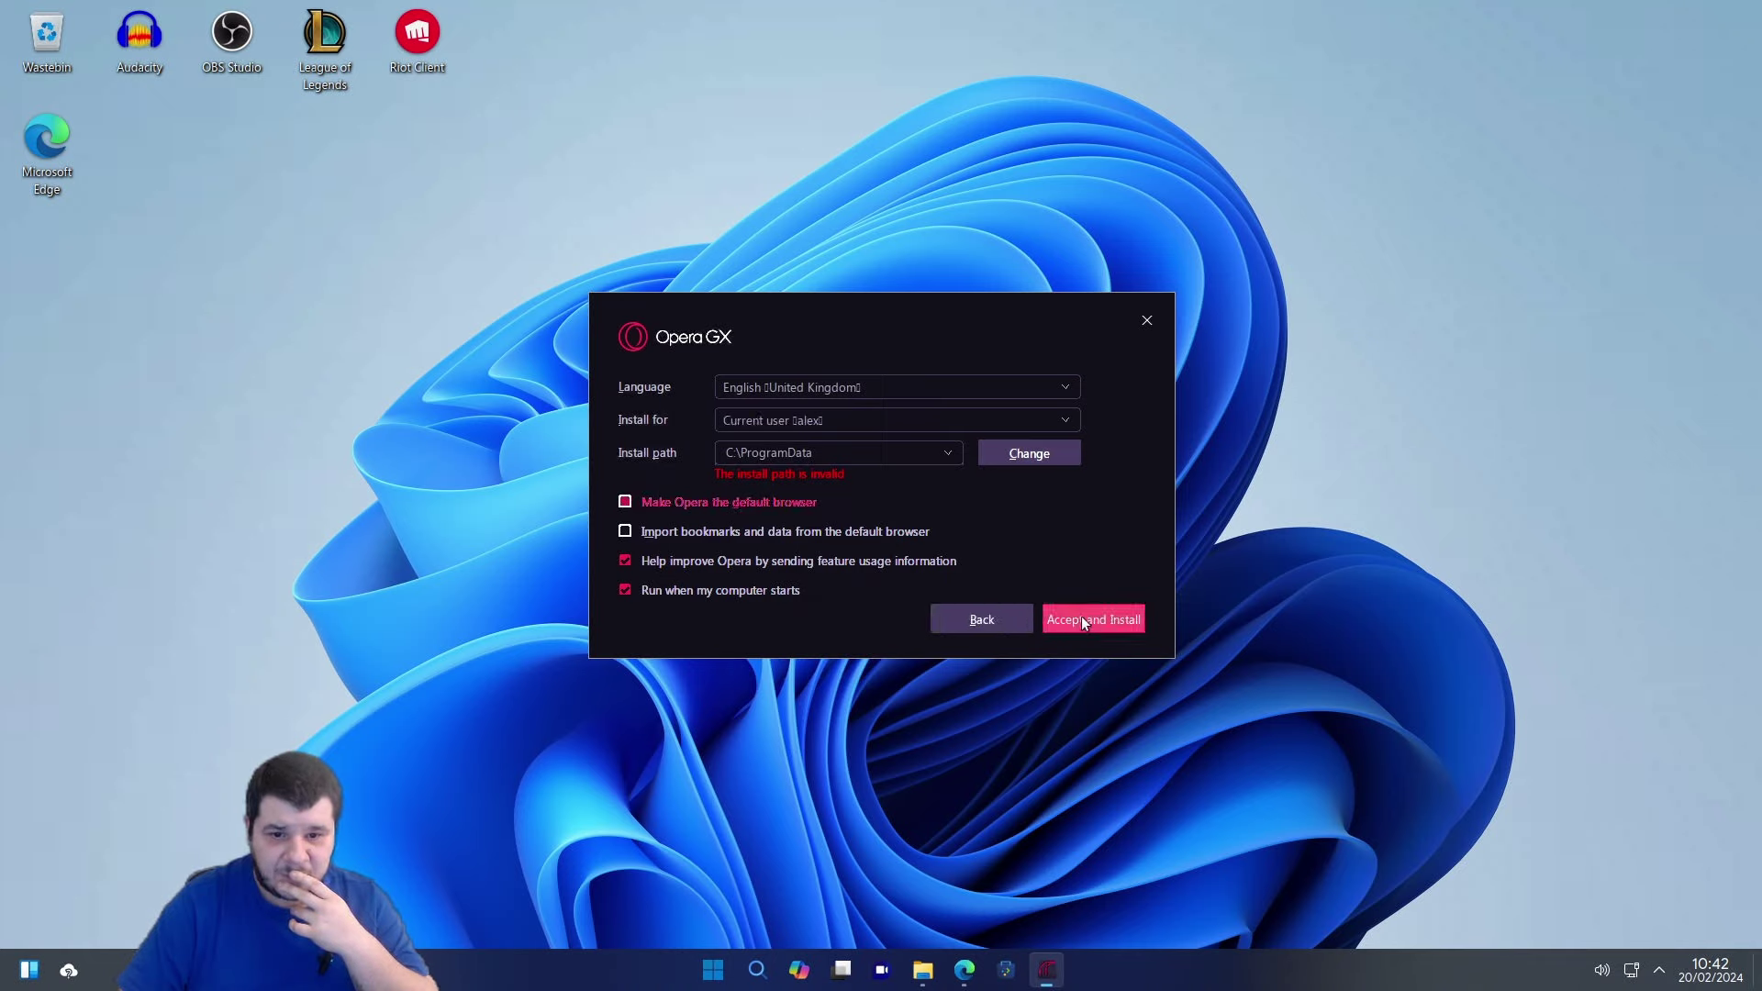
pyautogui.click(1083, 620)
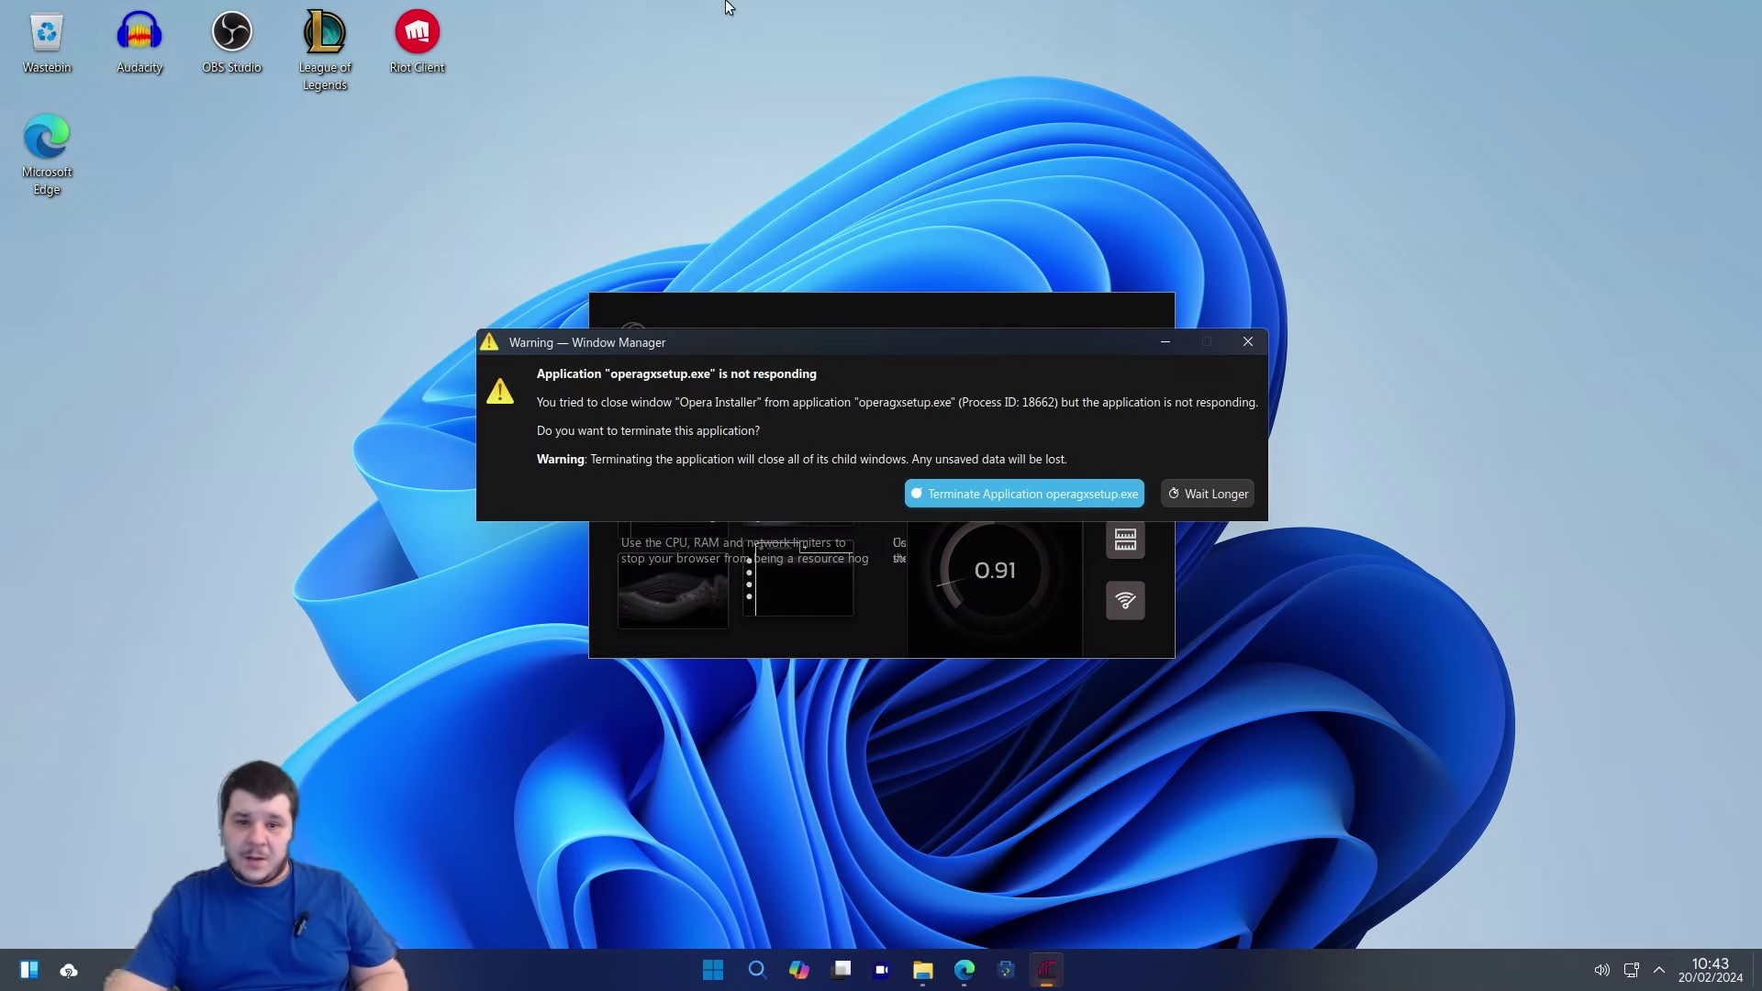
# Terminate the unresponsive operagxsetup.exe from the not-responding warning.
pyautogui.click(1039, 499)
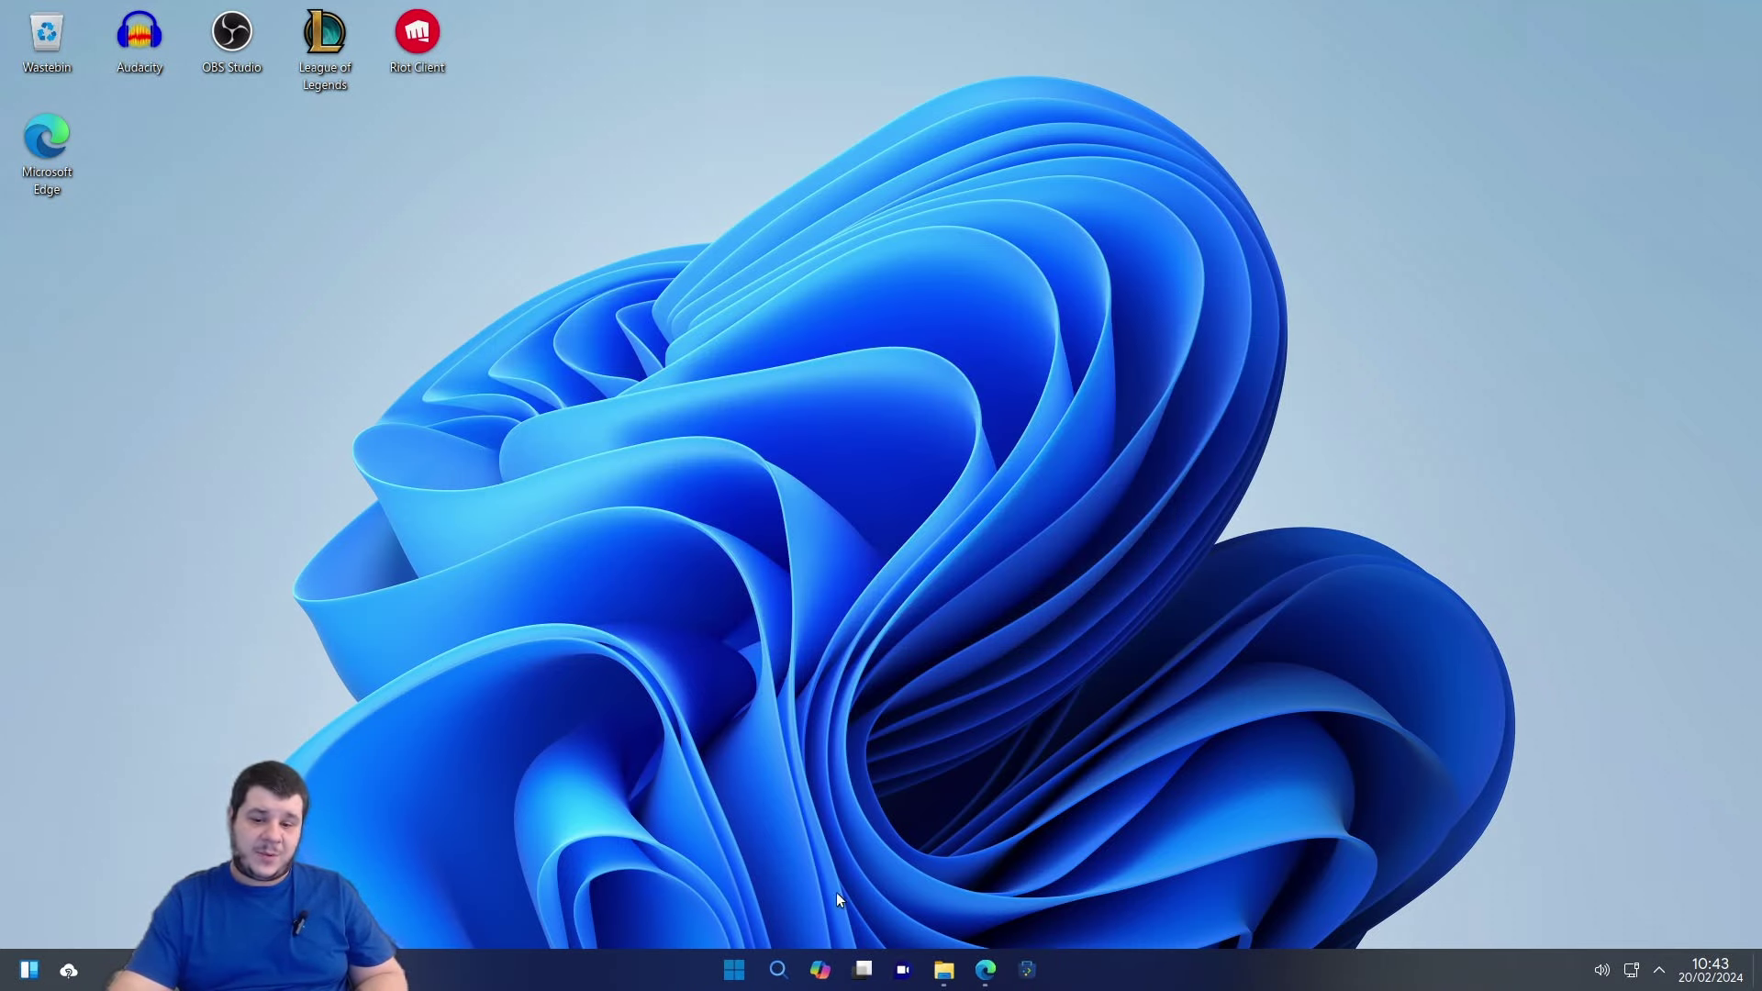
# Restore Edge, close the Opera GX tab to return to the 'download discord' results, and minimize it.
pyautogui.click(984, 970)
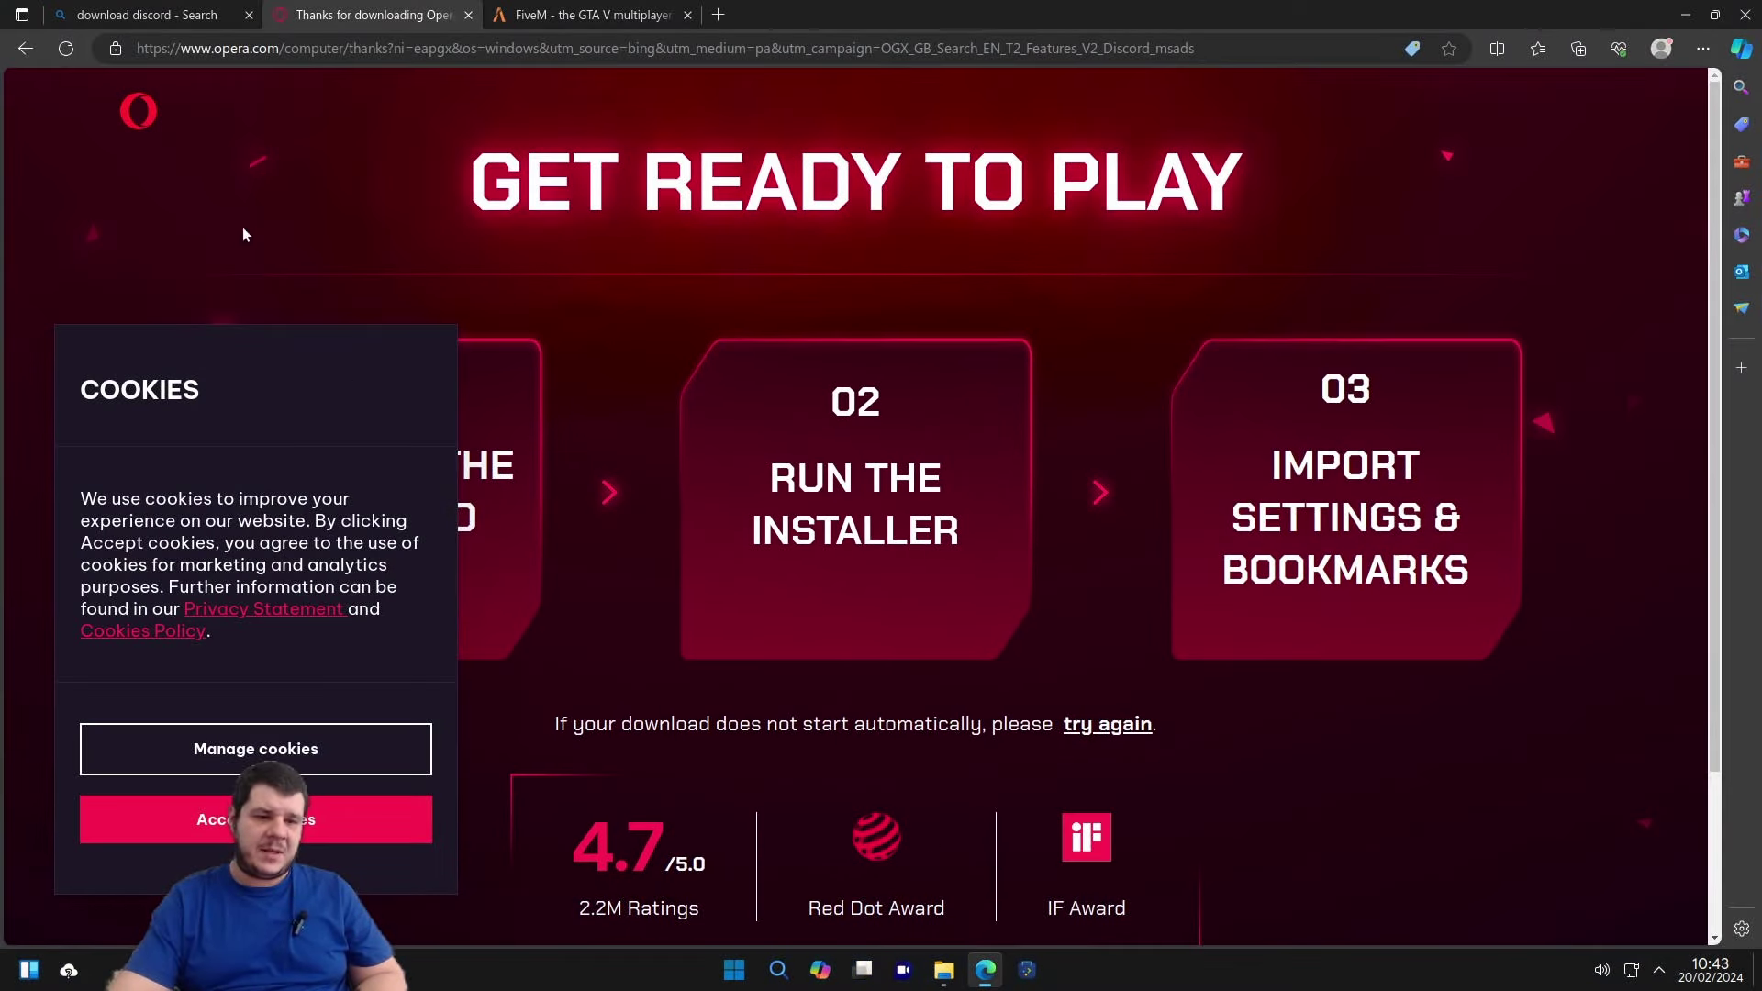
pyautogui.click(26, 52)
pyautogui.click(27, 54)
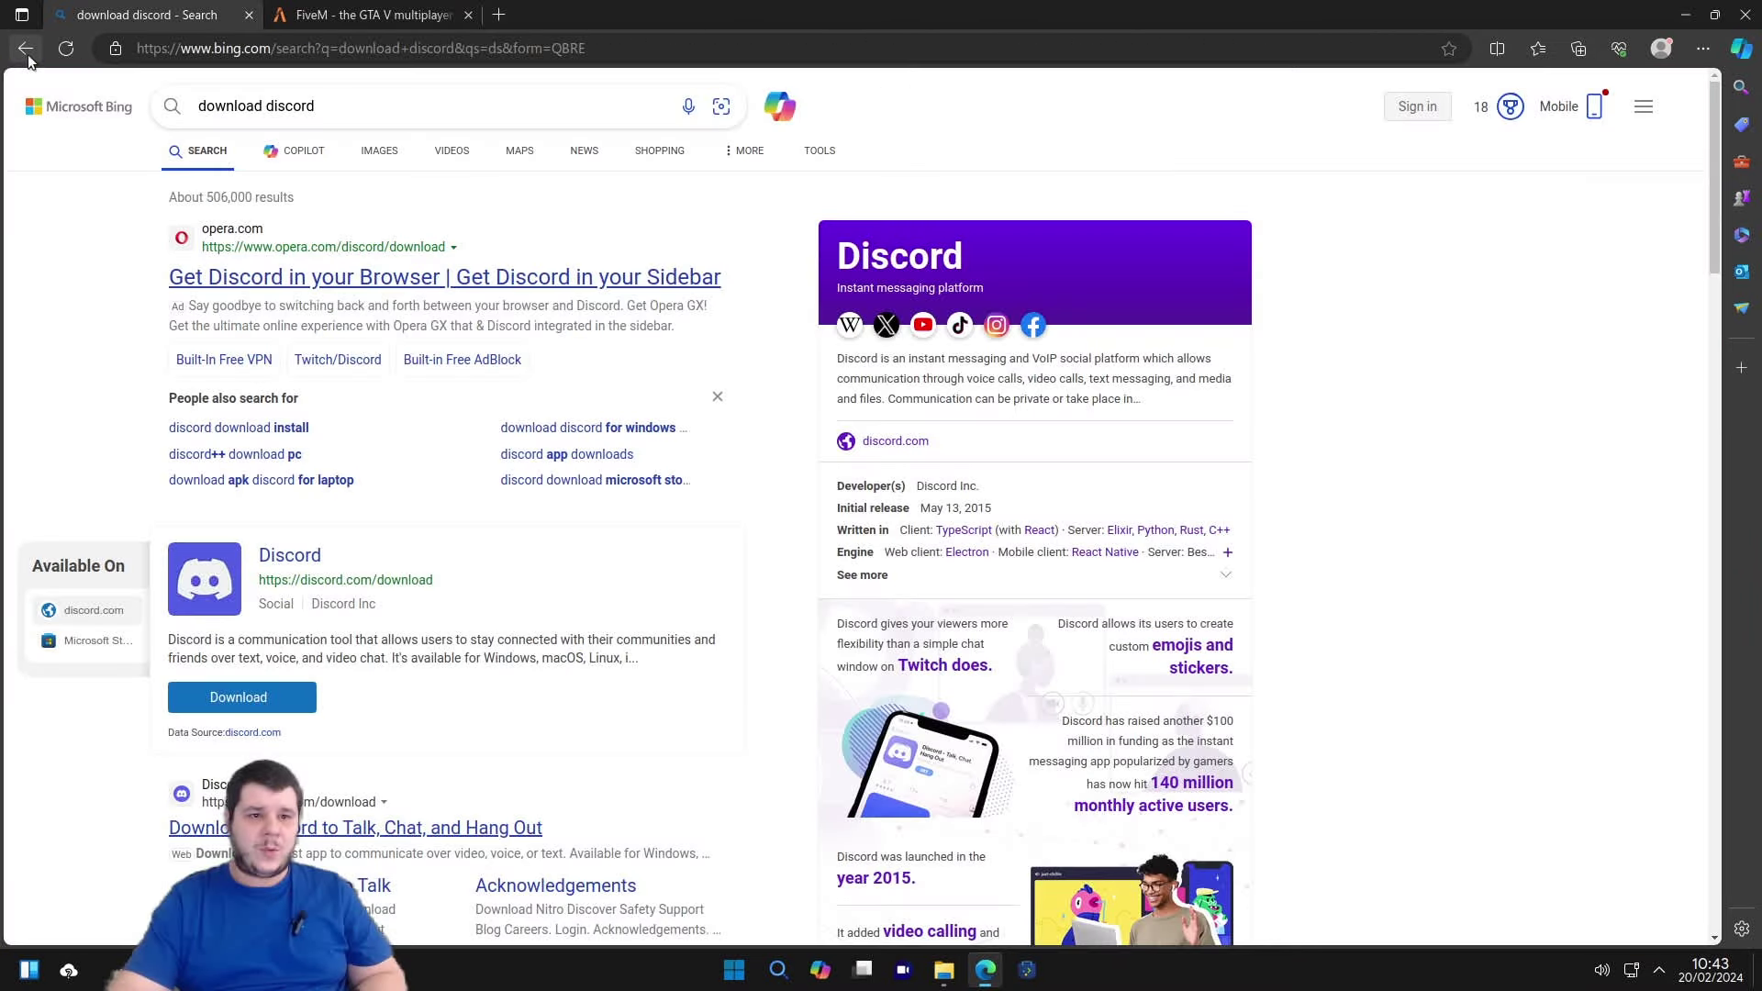
pyautogui.scroll(-7, 538, 532)
pyautogui.scroll(-4, 536, 537)
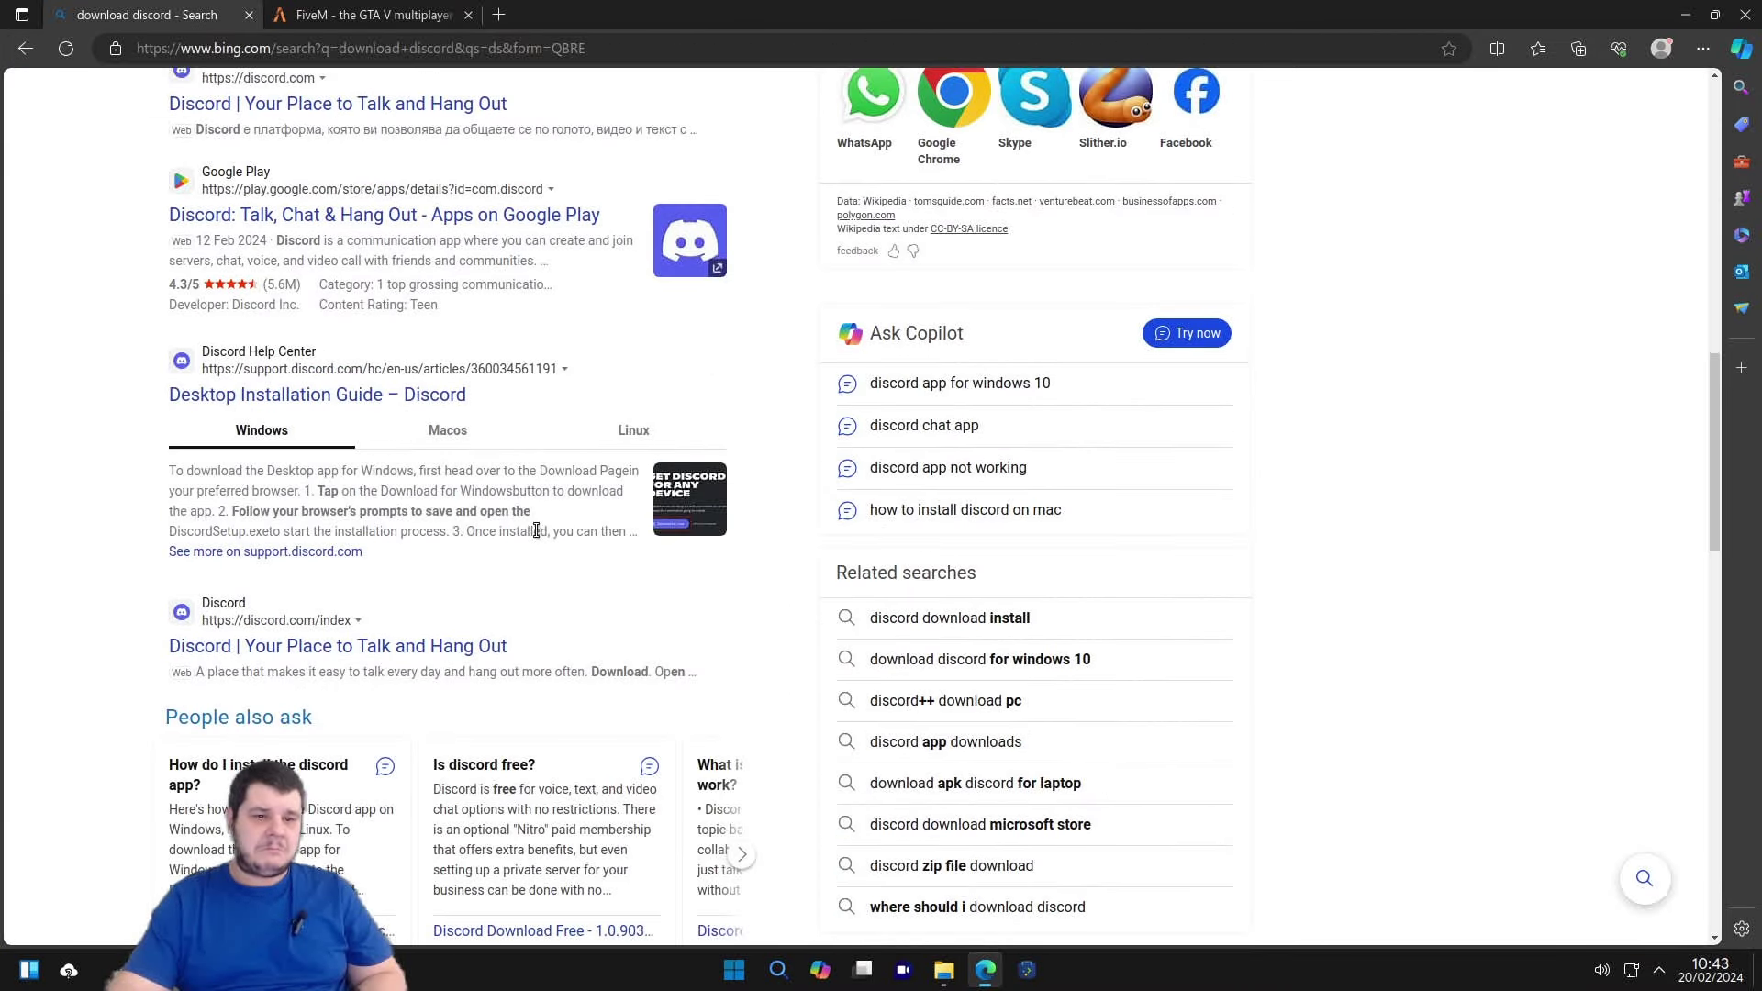
pyautogui.scroll(-5, 522, 503)
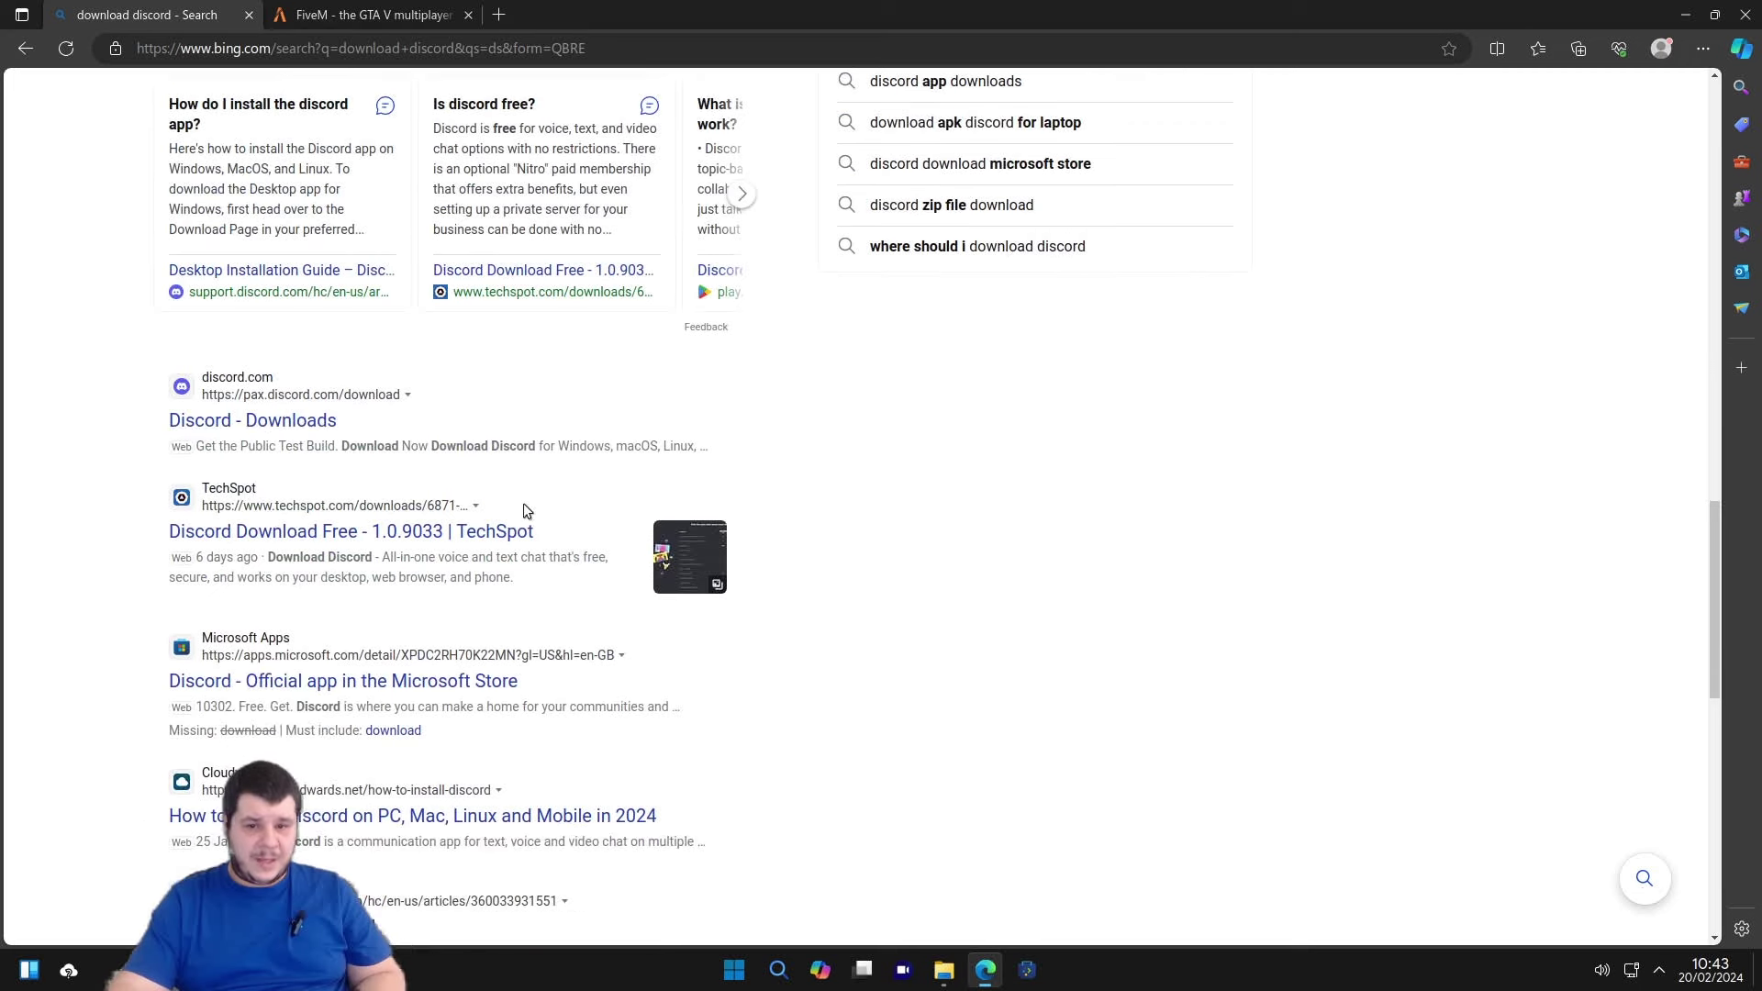
pyautogui.click(1685, 14)
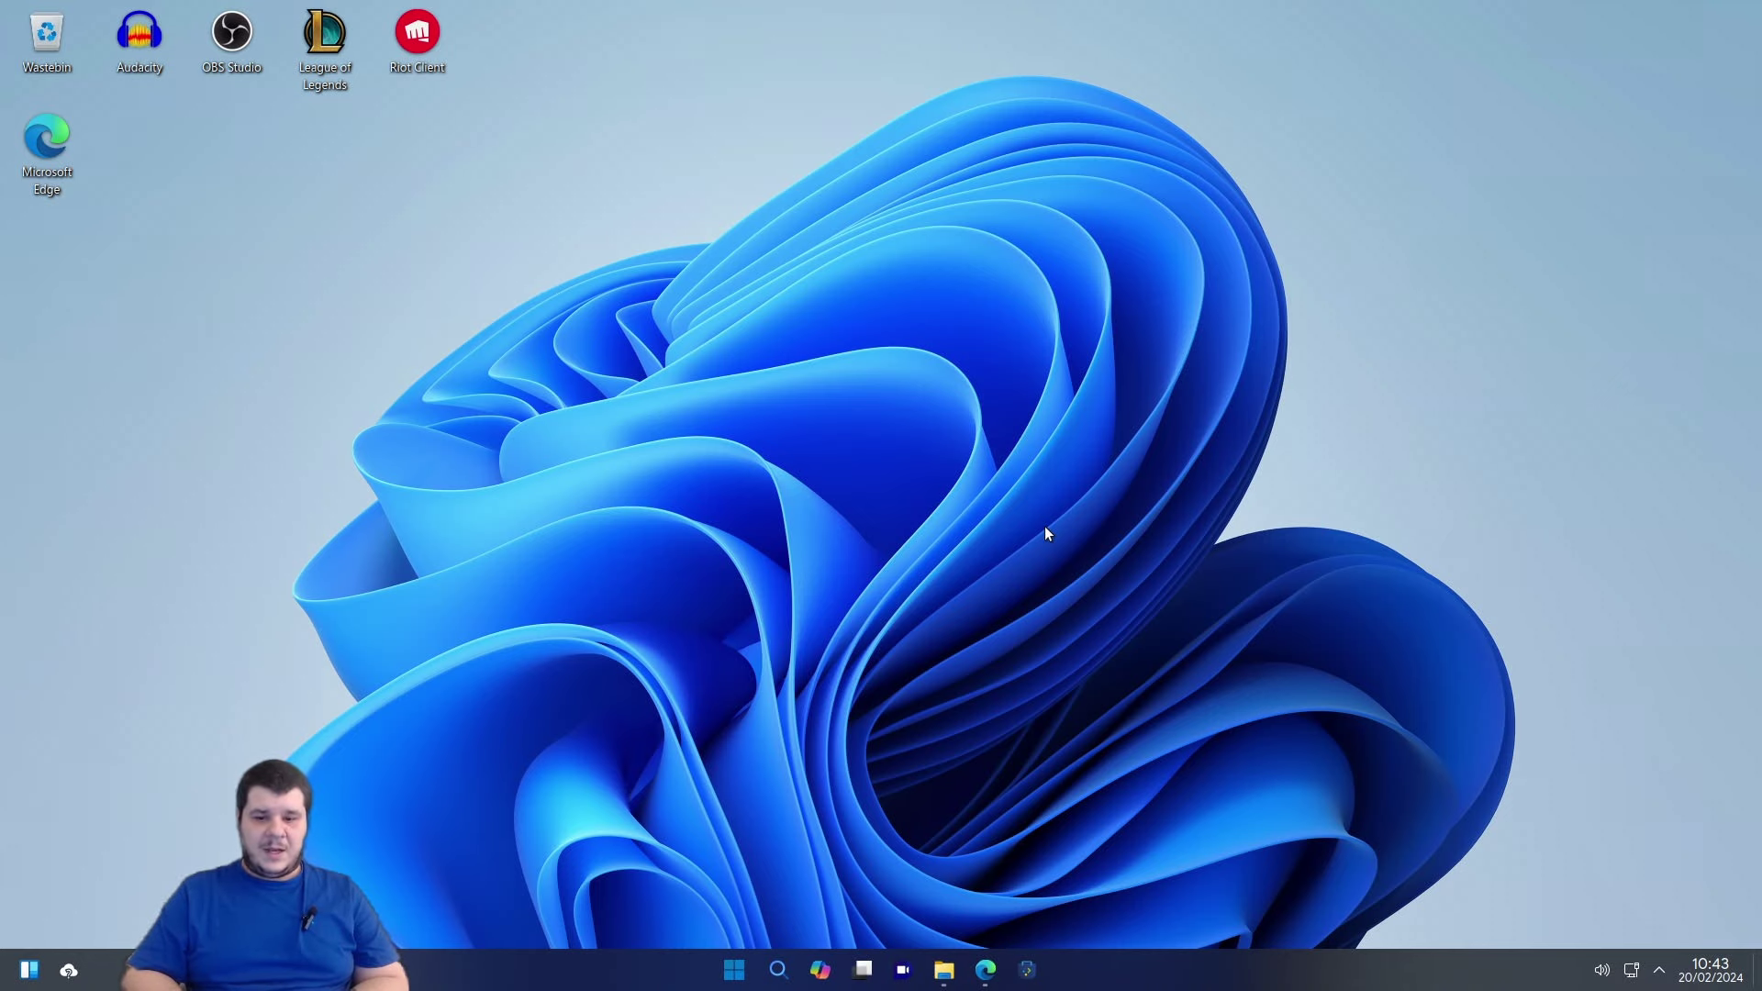
# Launch System Settings from the Start menu, maximize it and show the System page.
pyautogui.click(734, 971)
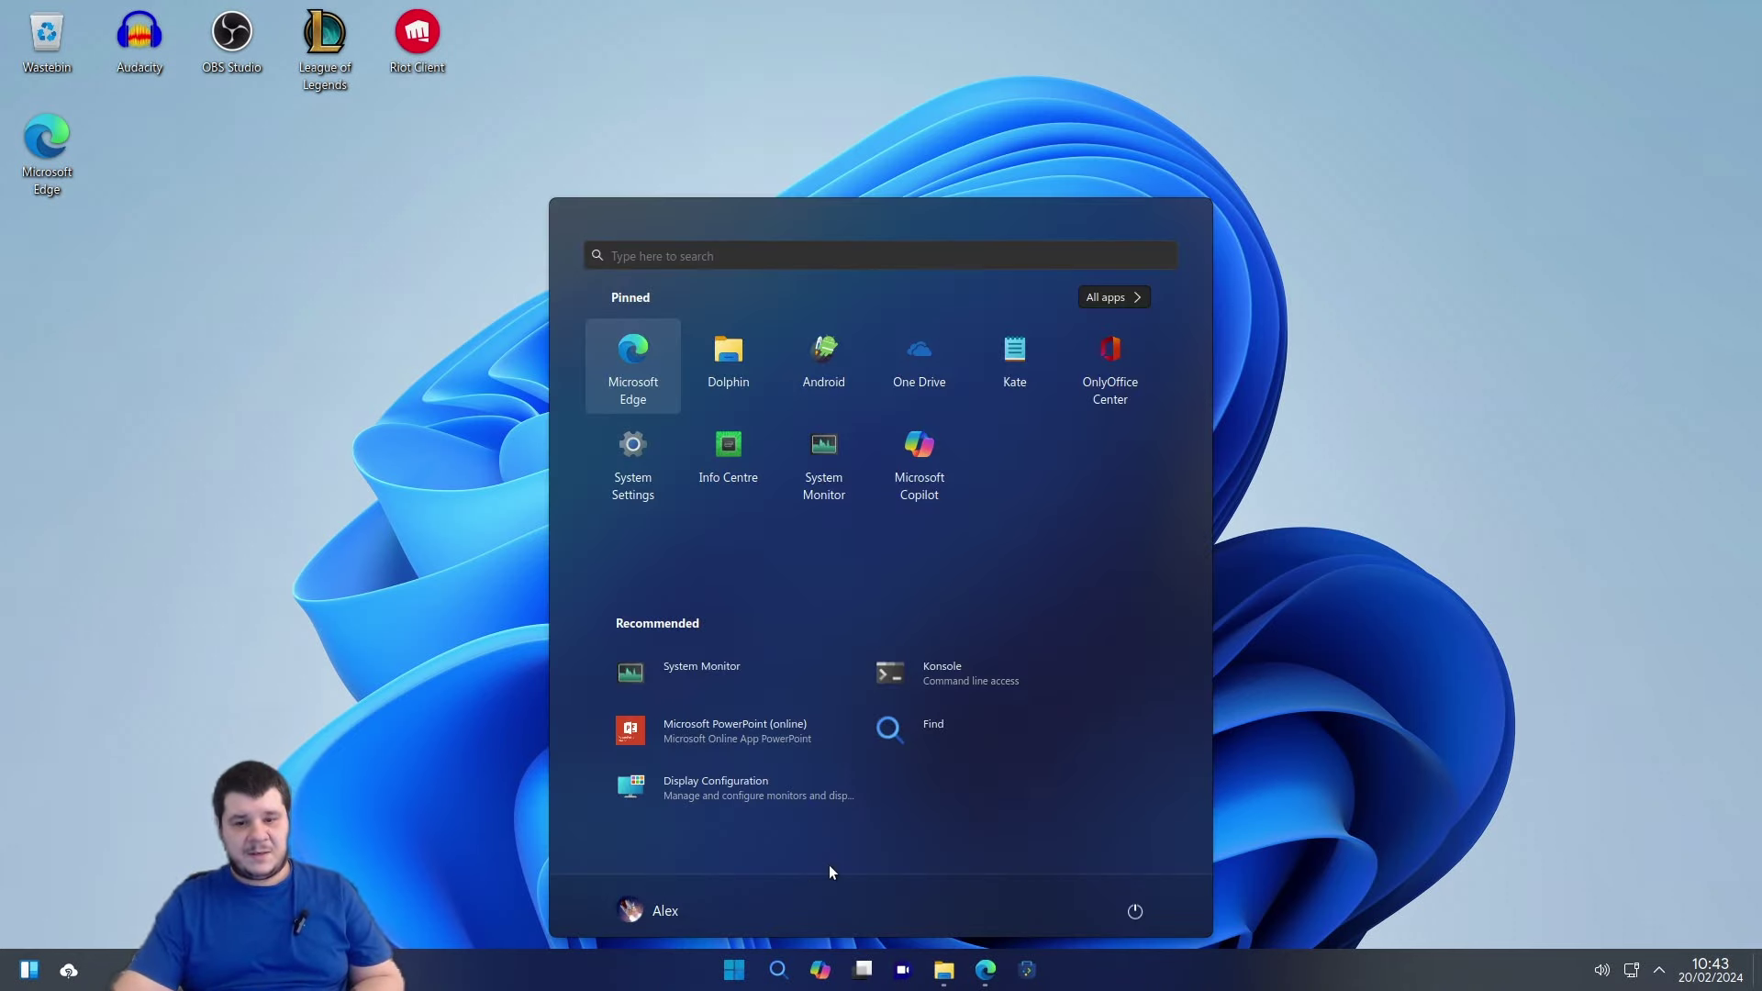
pyautogui.click(633, 438)
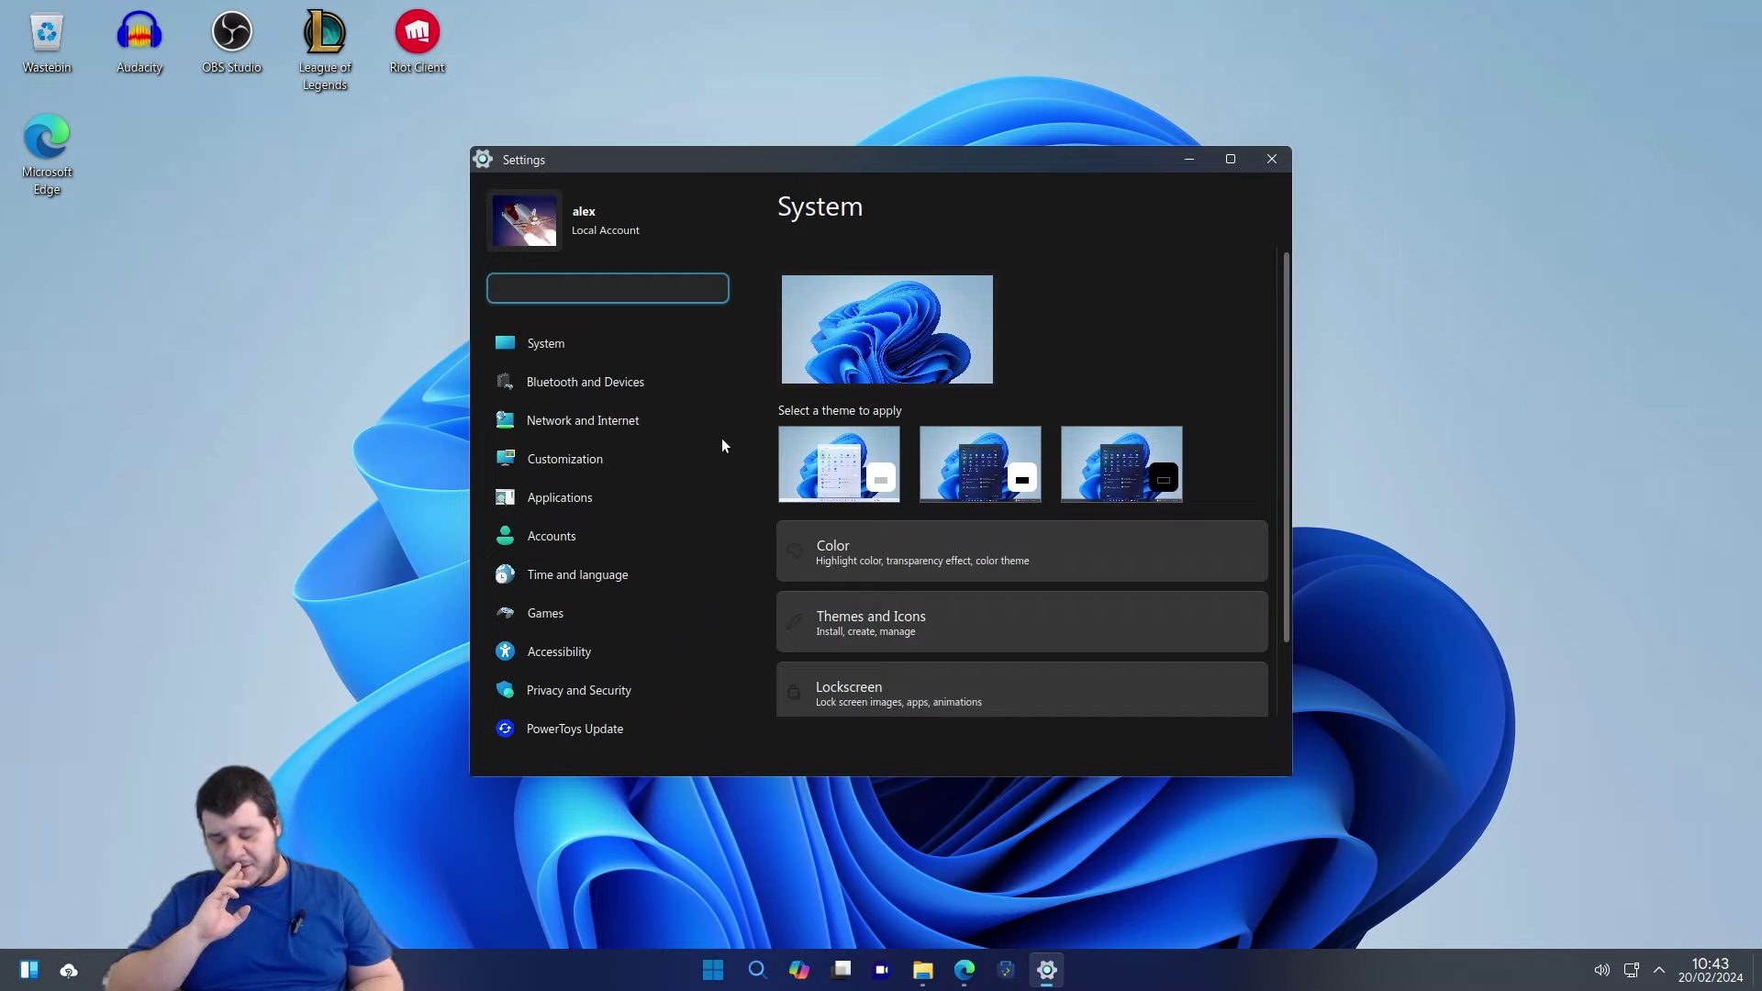
pyautogui.doubleClick(870, 160)
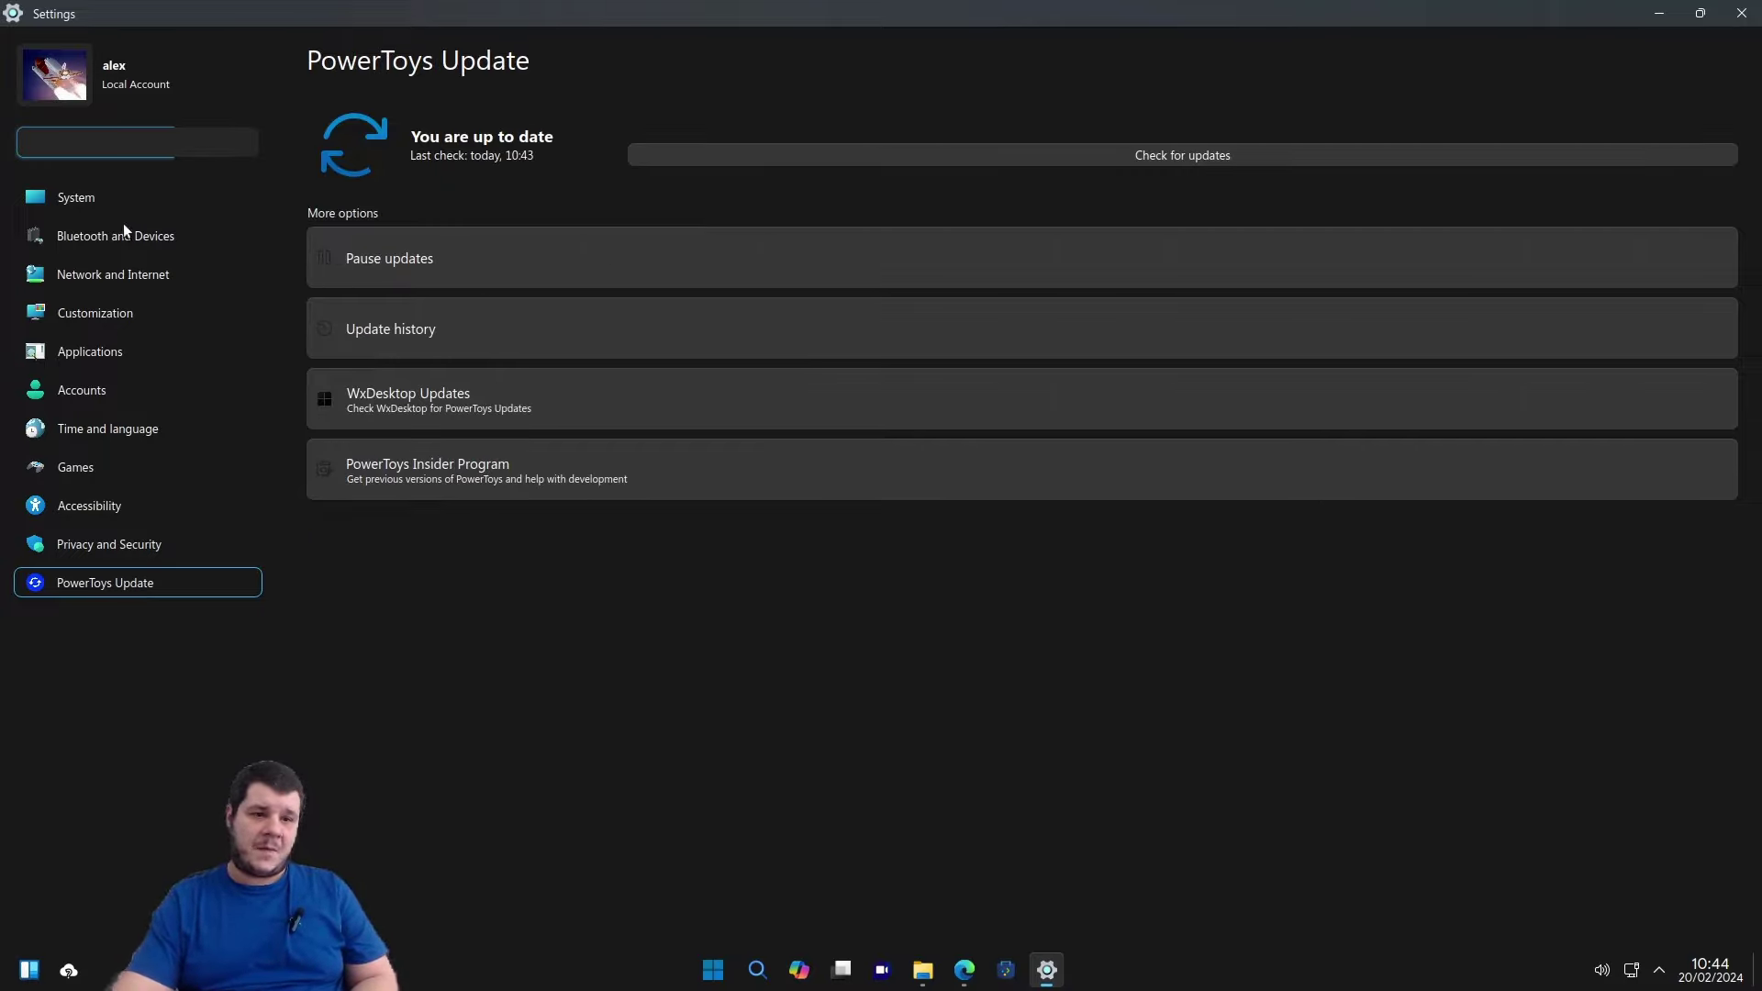
pyautogui.click(91, 202)
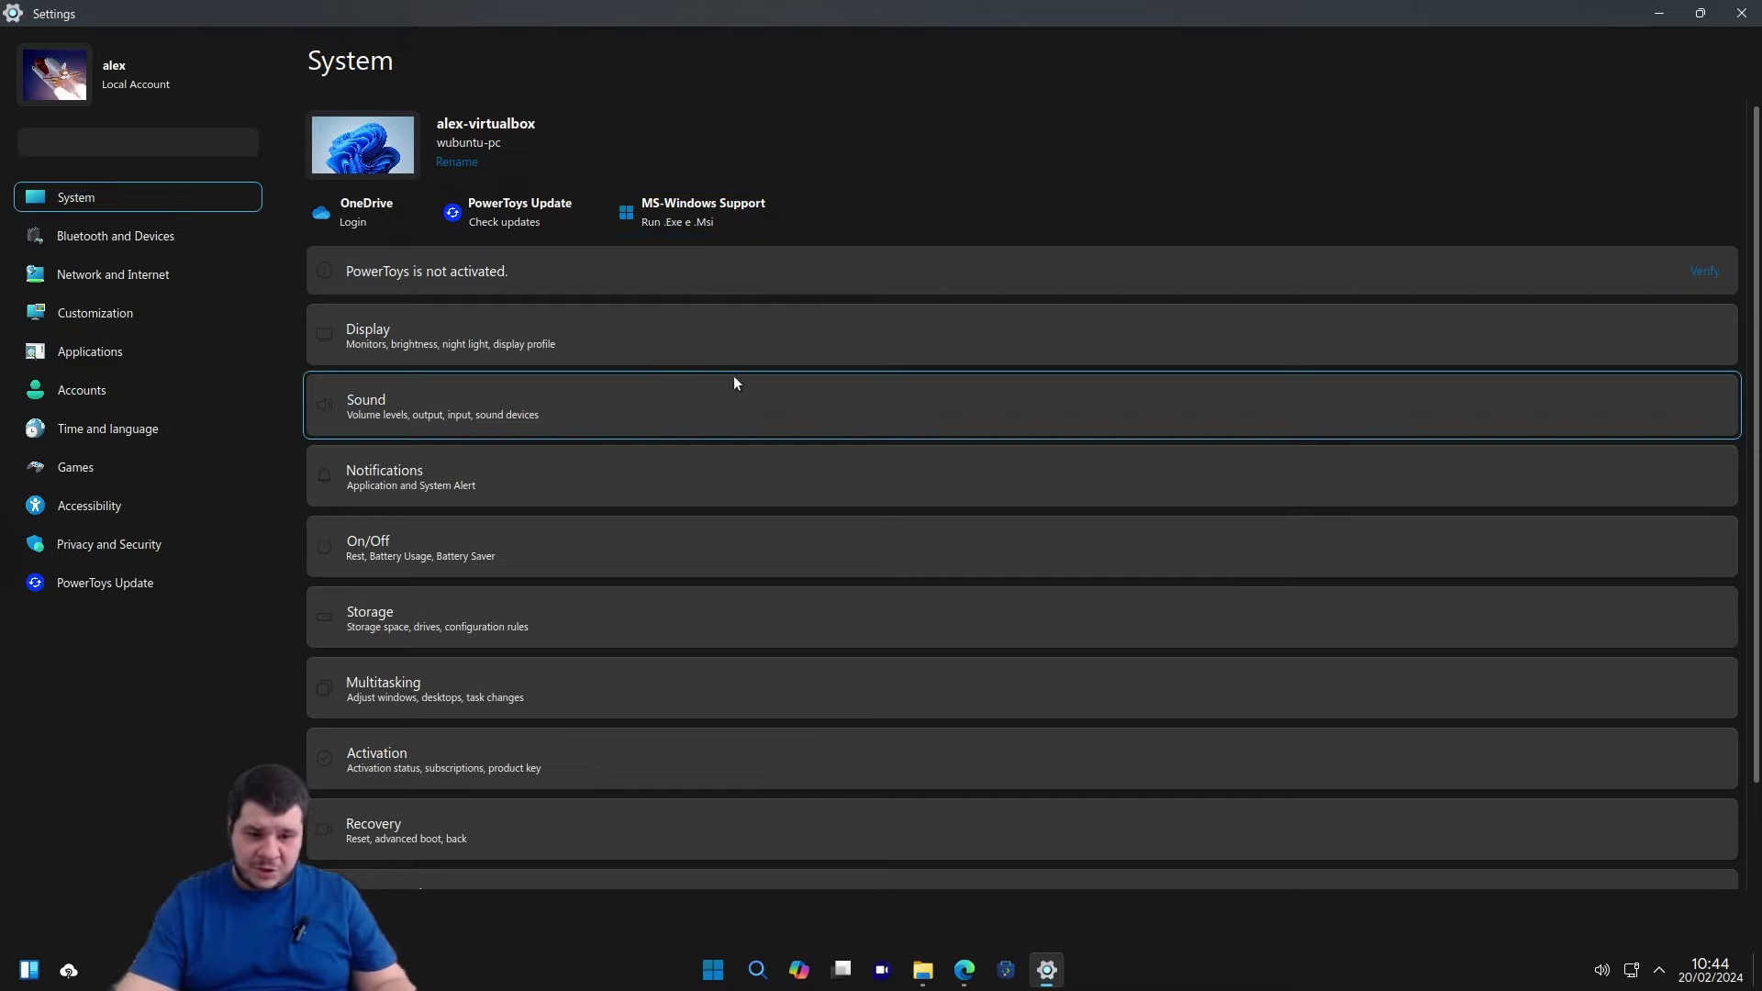
pyautogui.click(1006, 691)
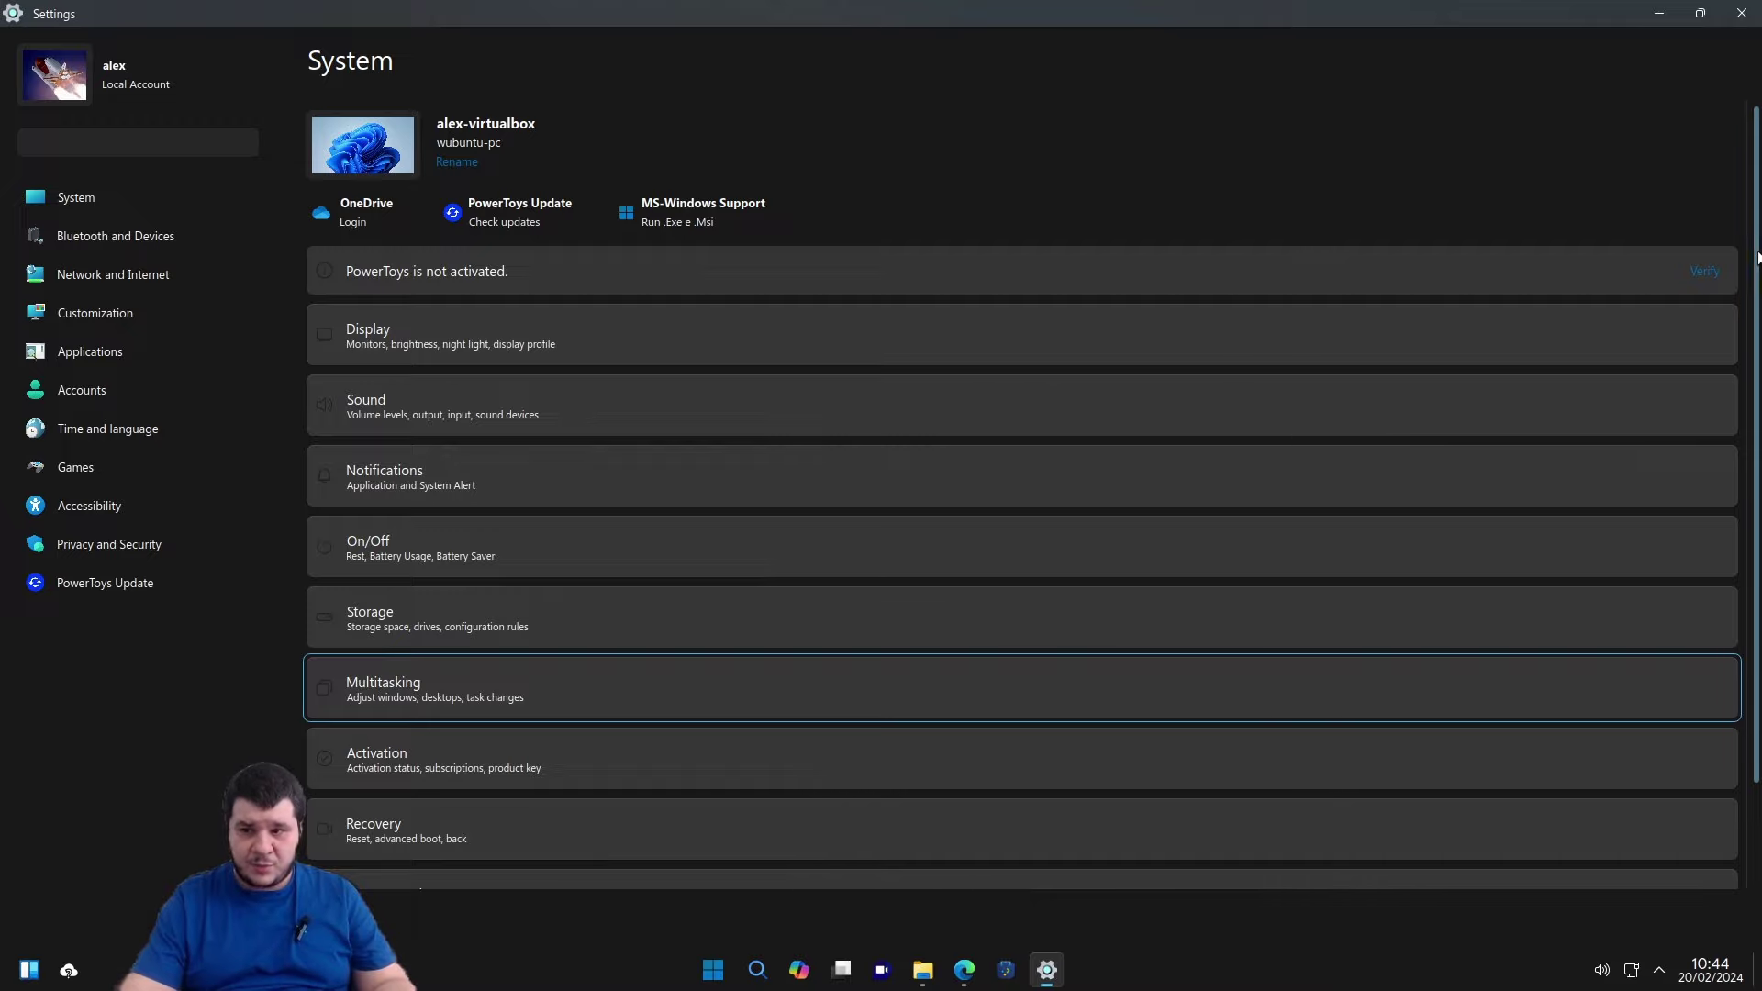
pyautogui.scroll(-2, 1756, 389)
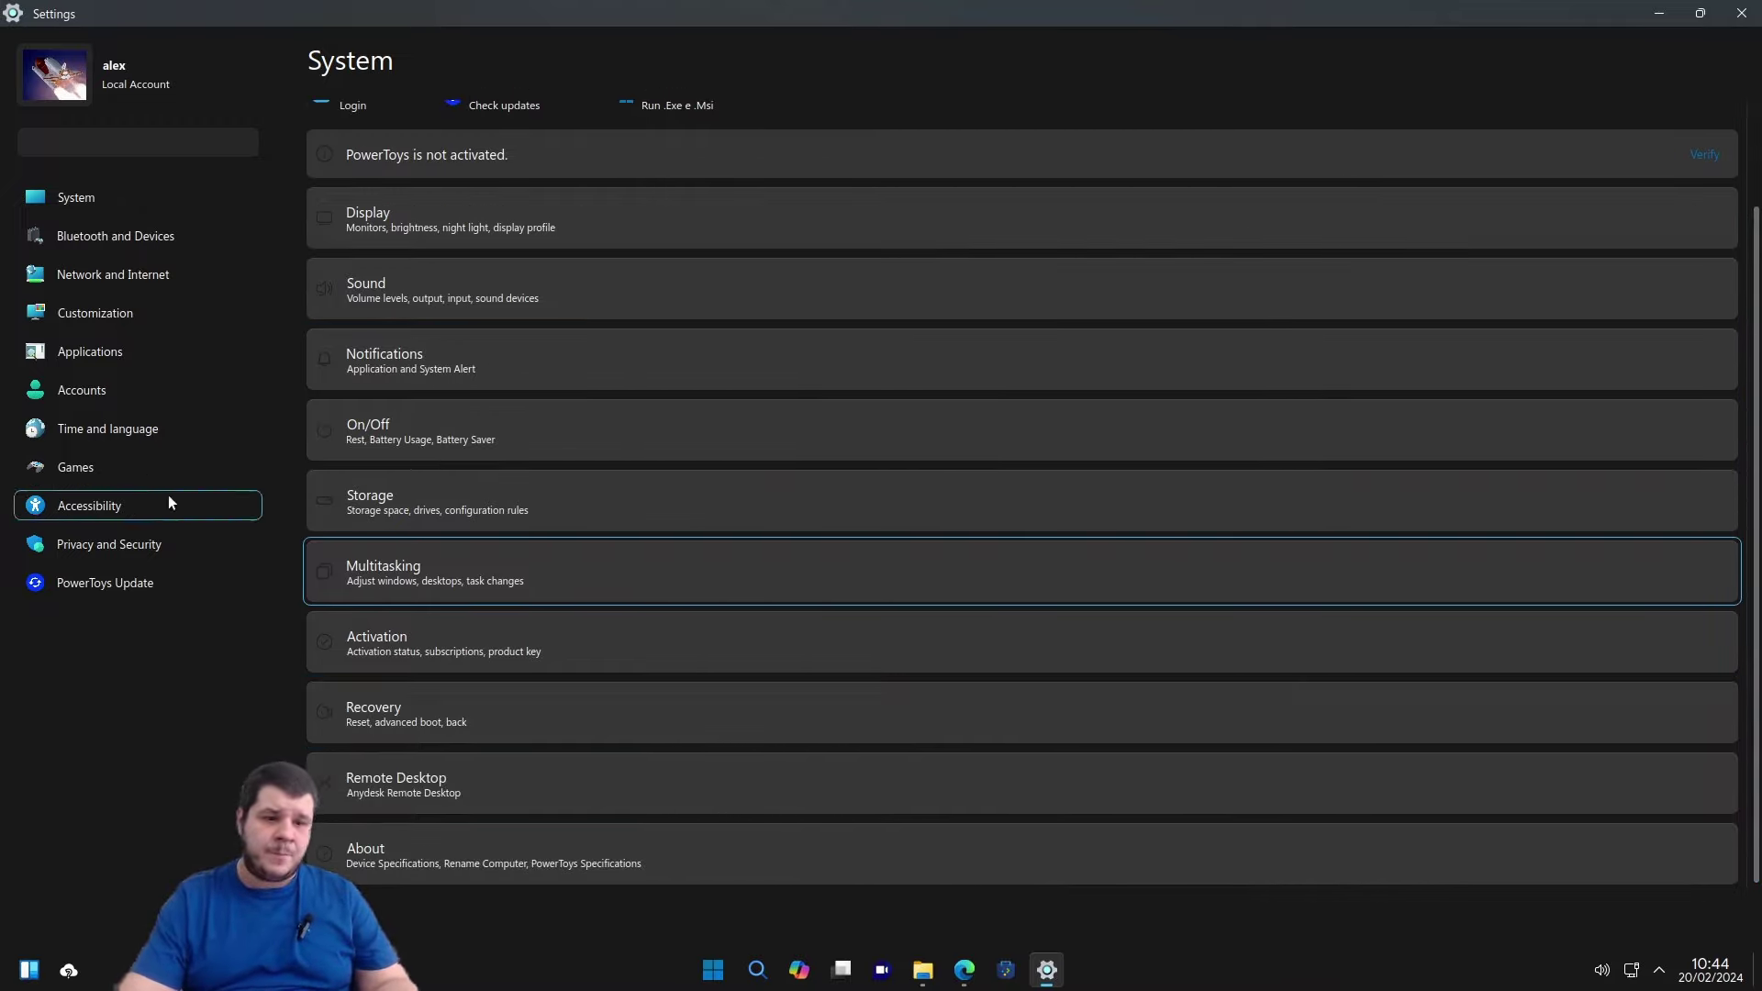
# Apply the third theme under Customization, then close Settings, reopen it and close it again.
pyautogui.click(130, 323)
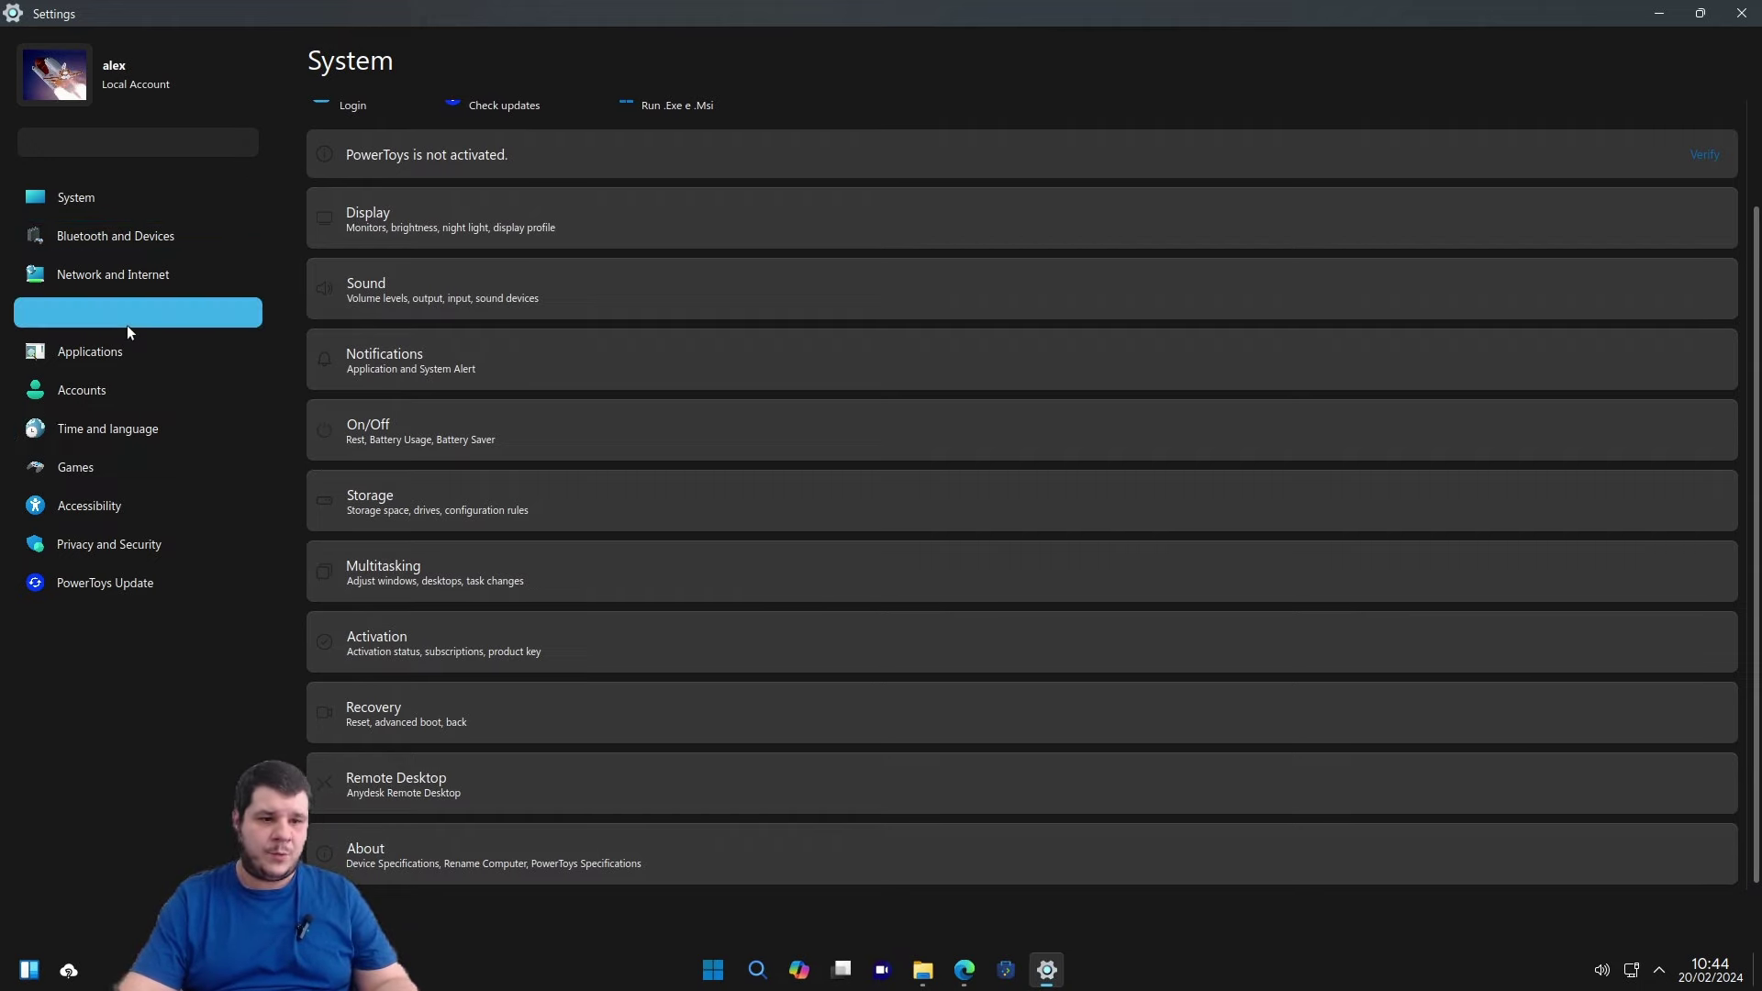
pyautogui.click(680, 333)
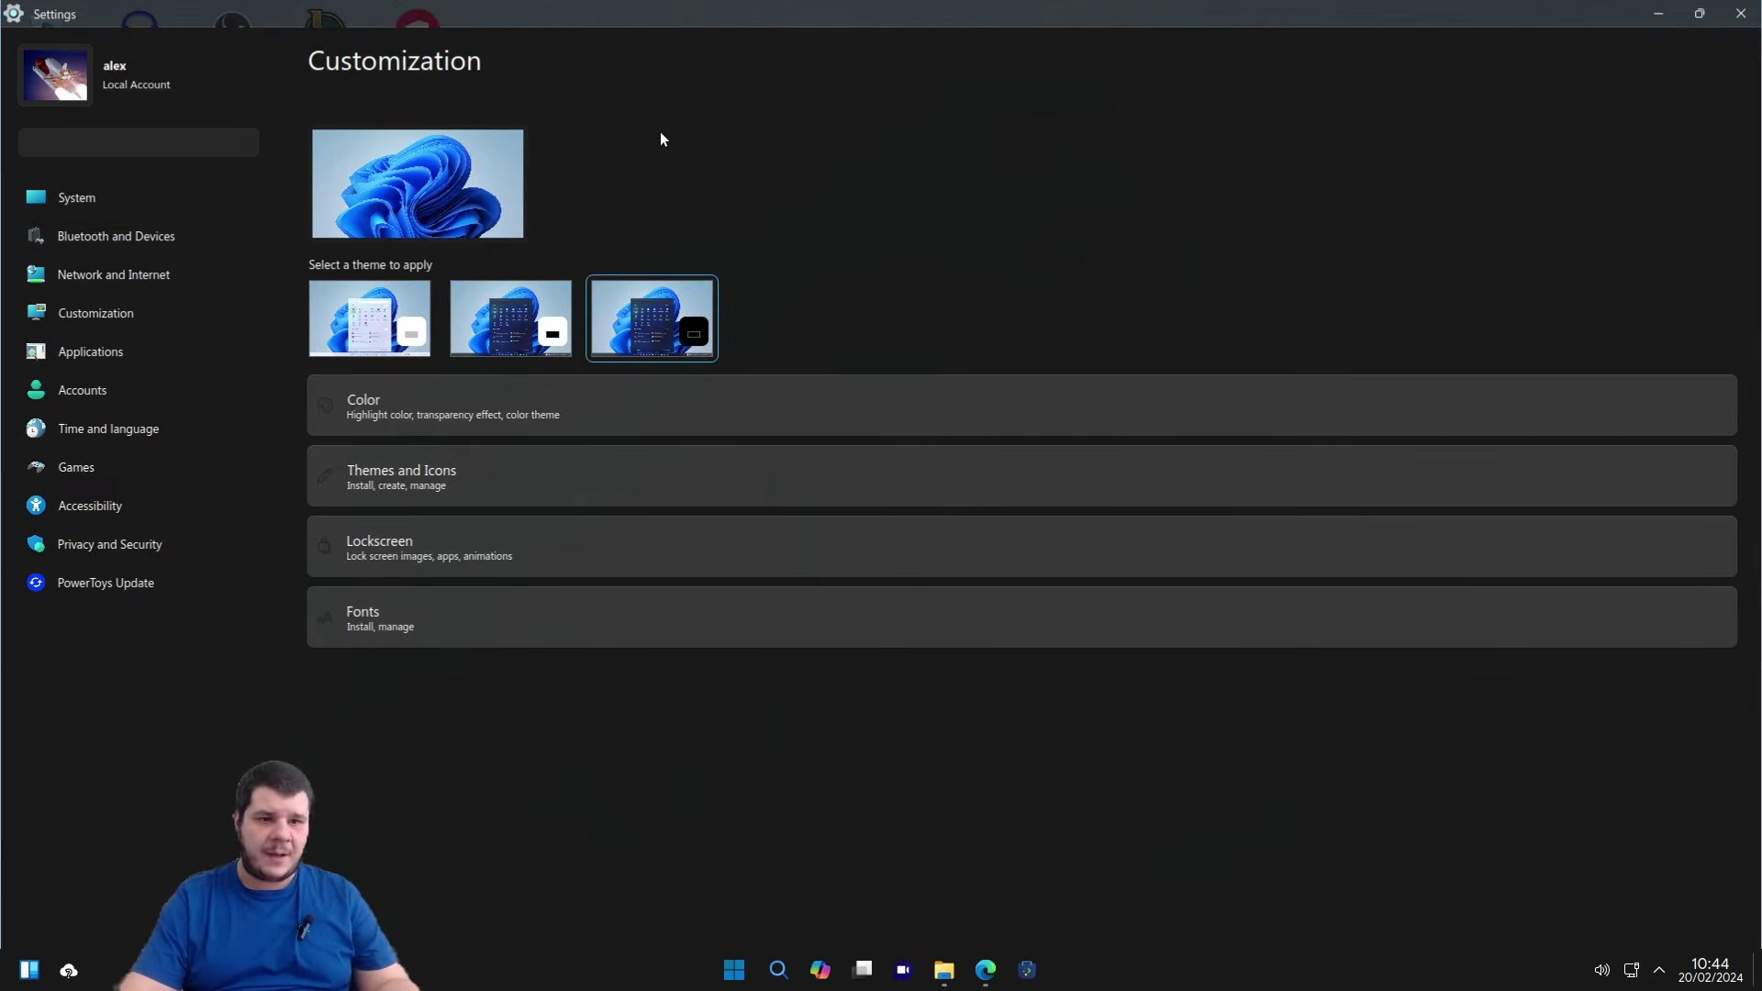
pyautogui.hotkey('alt', 'F4')
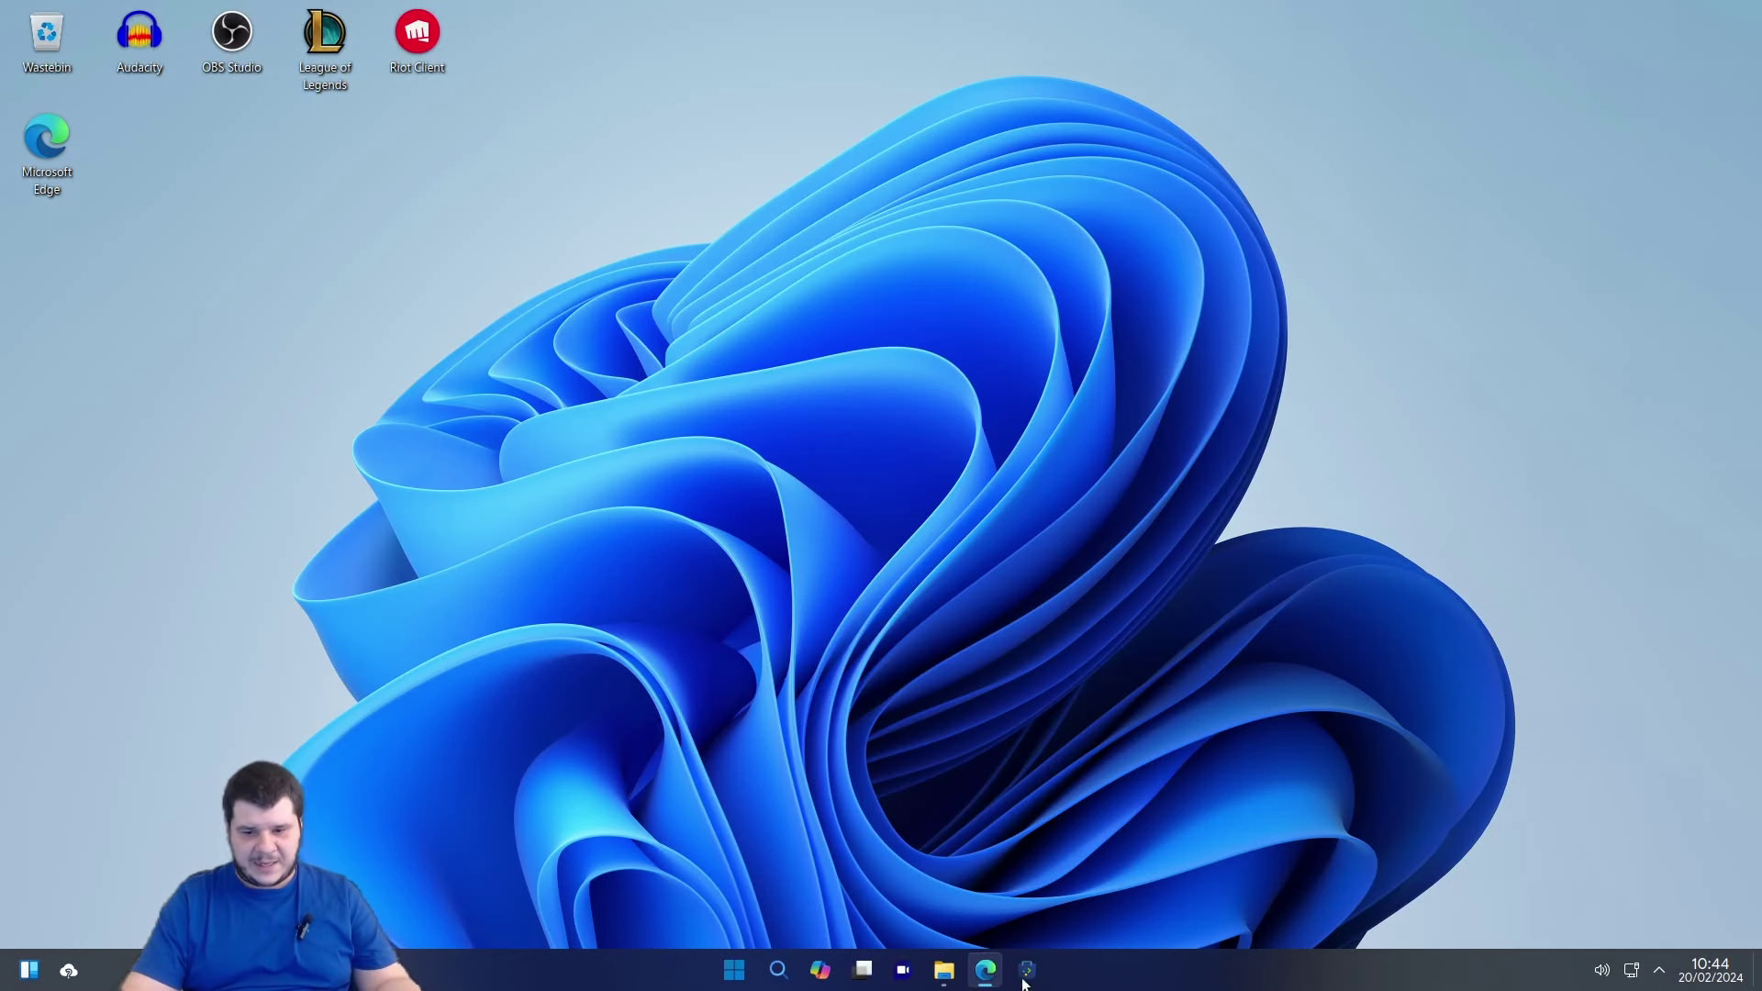
pyautogui.click(1030, 973)
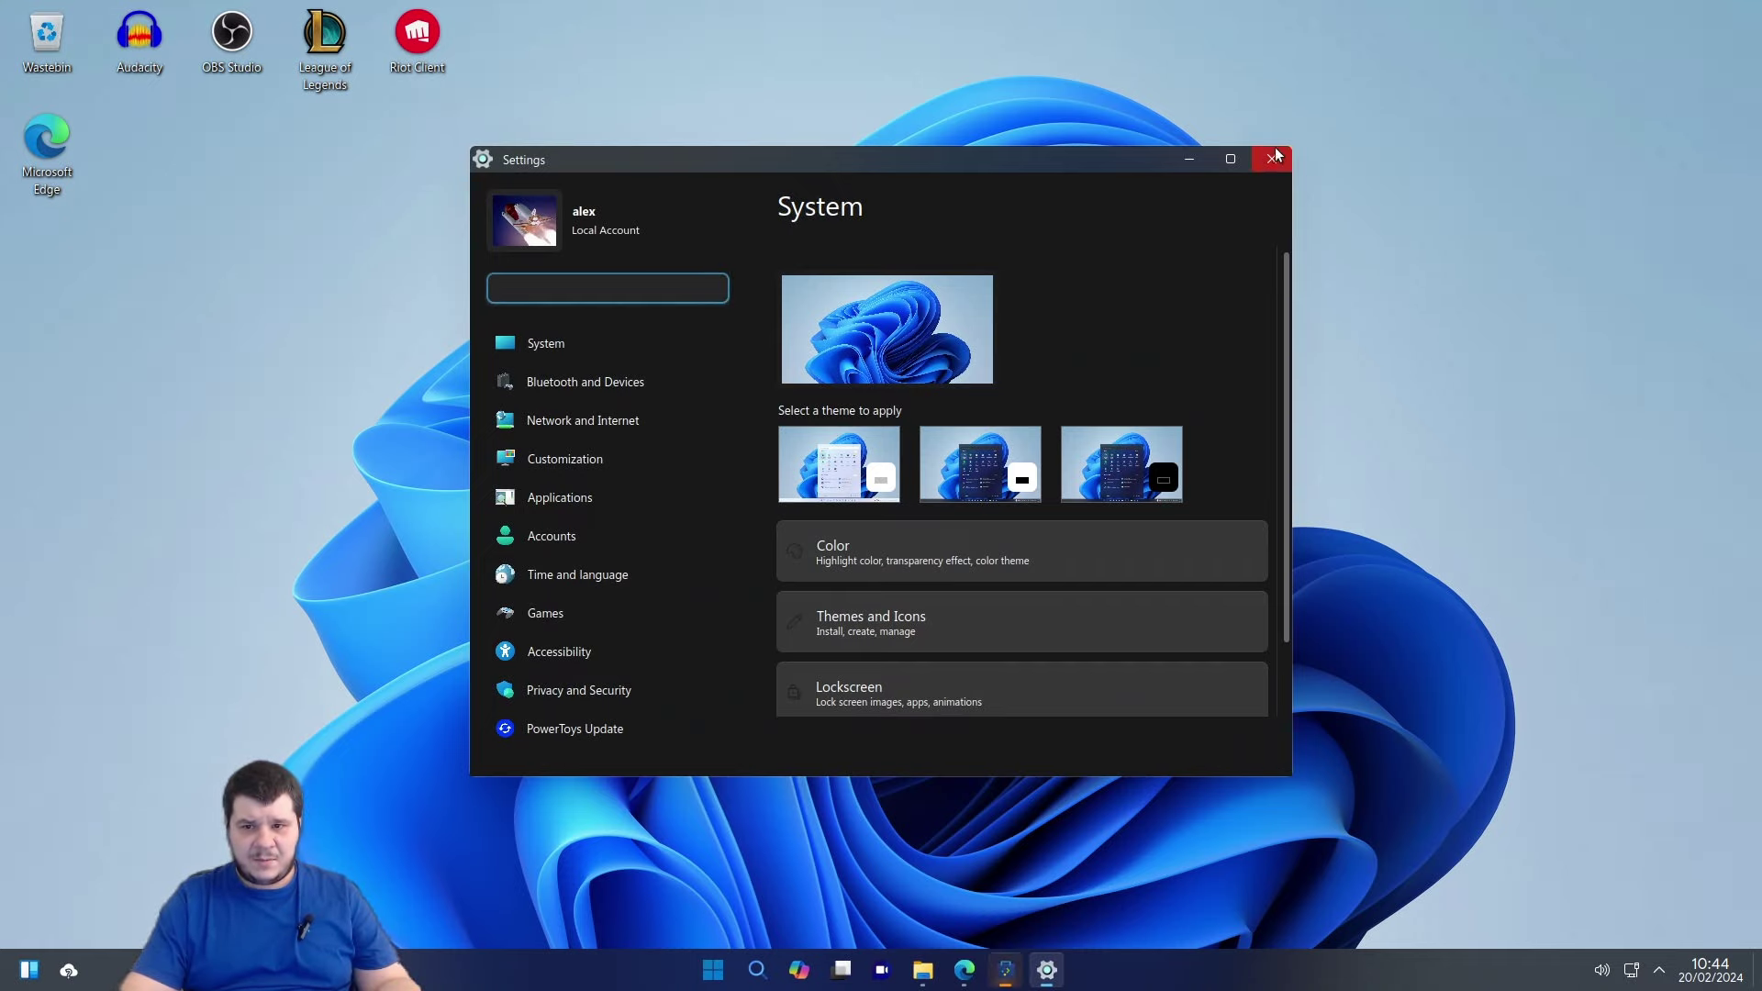
pyautogui.click(1272, 160)
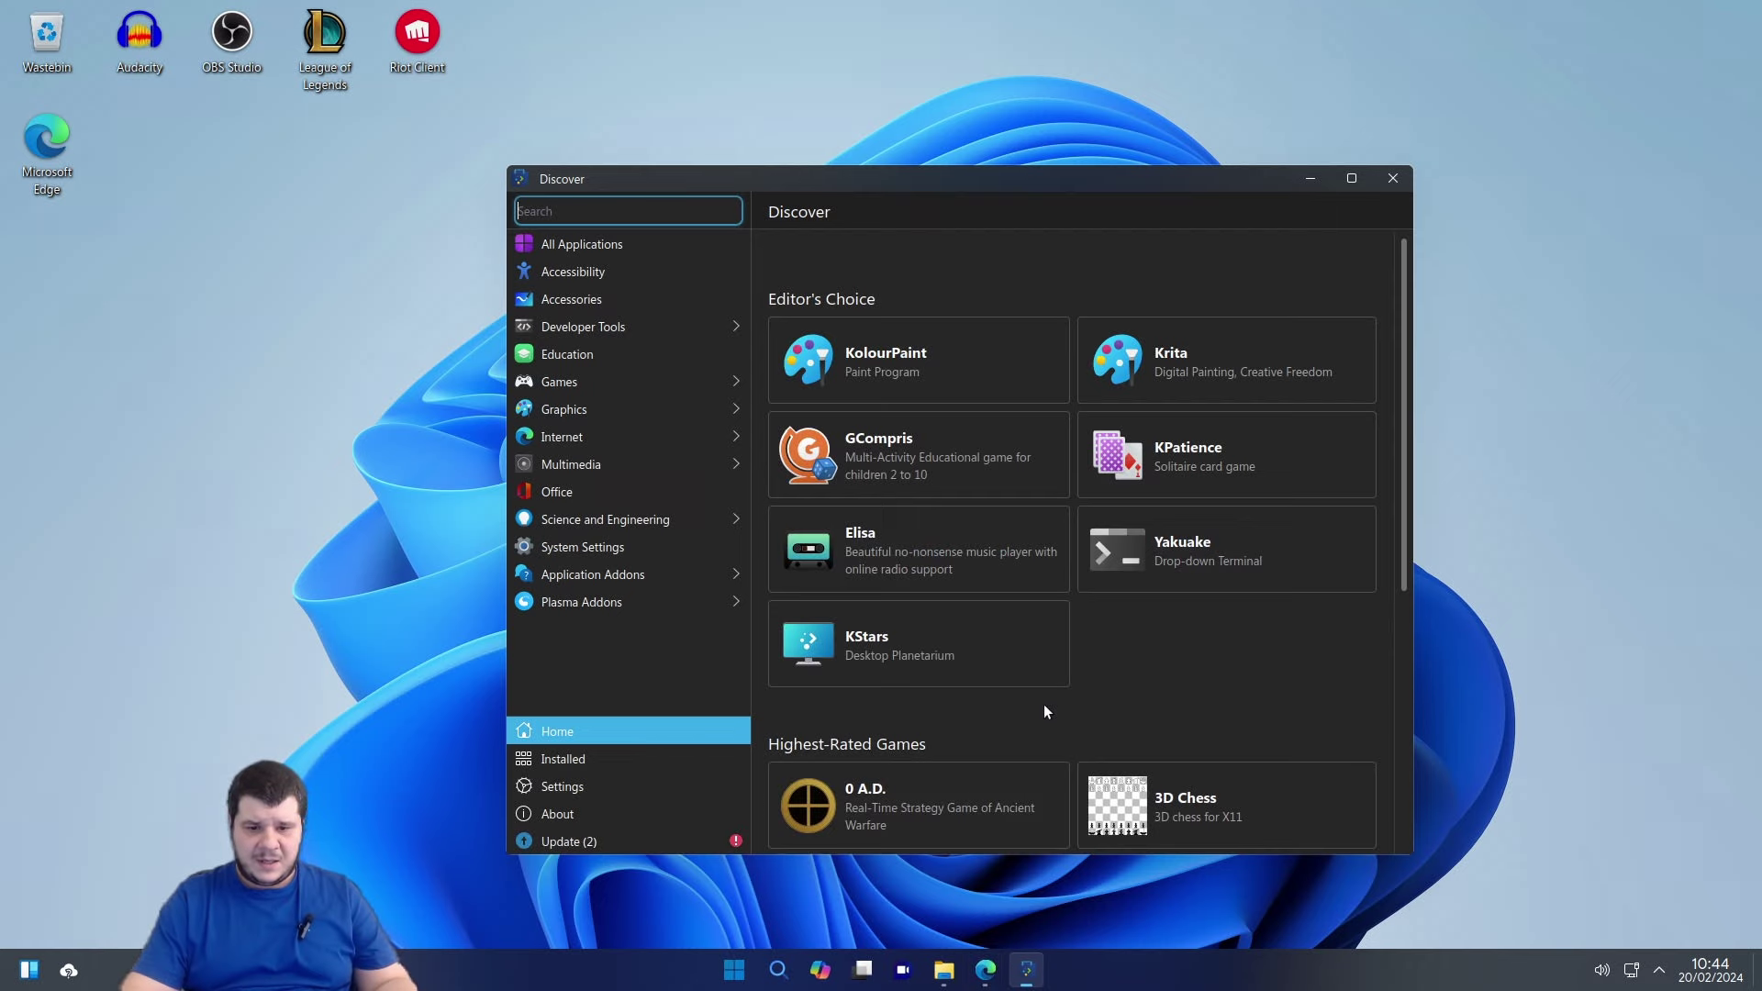
# Browse Discover's Highest-Rated lists, close the store, then select the League of Legends and Riot Client icons.
pyautogui.scroll(-5, 1043, 703)
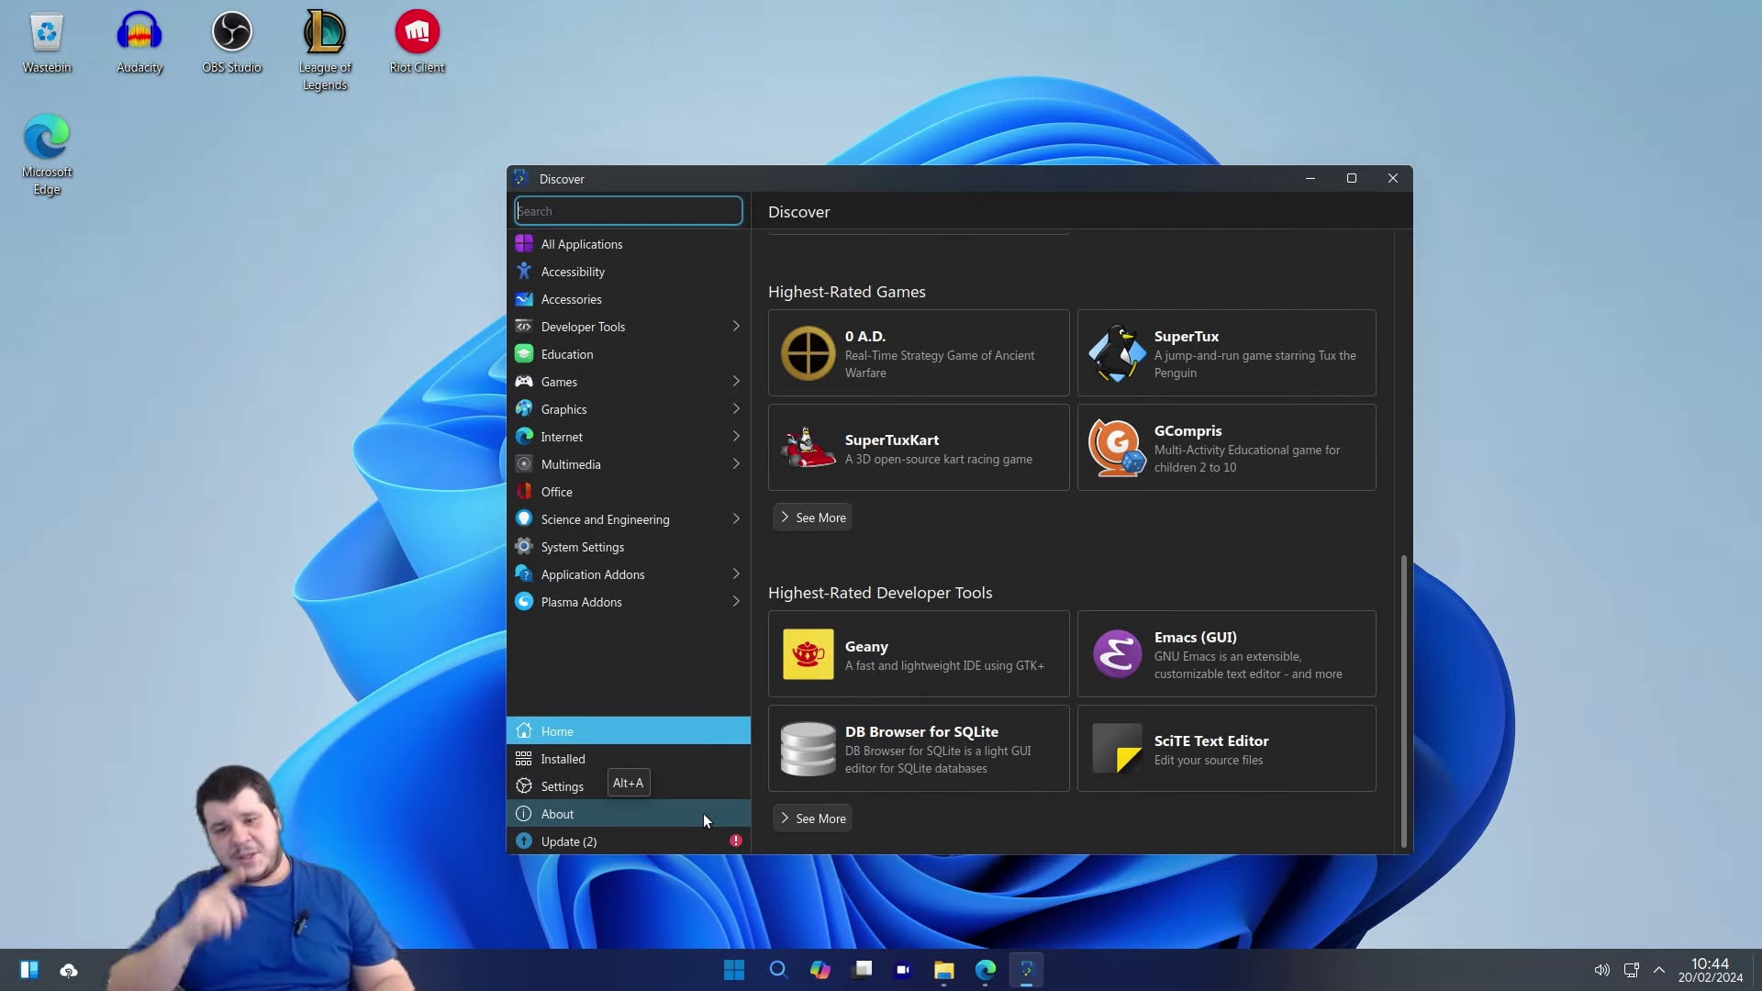
pyautogui.click(1394, 179)
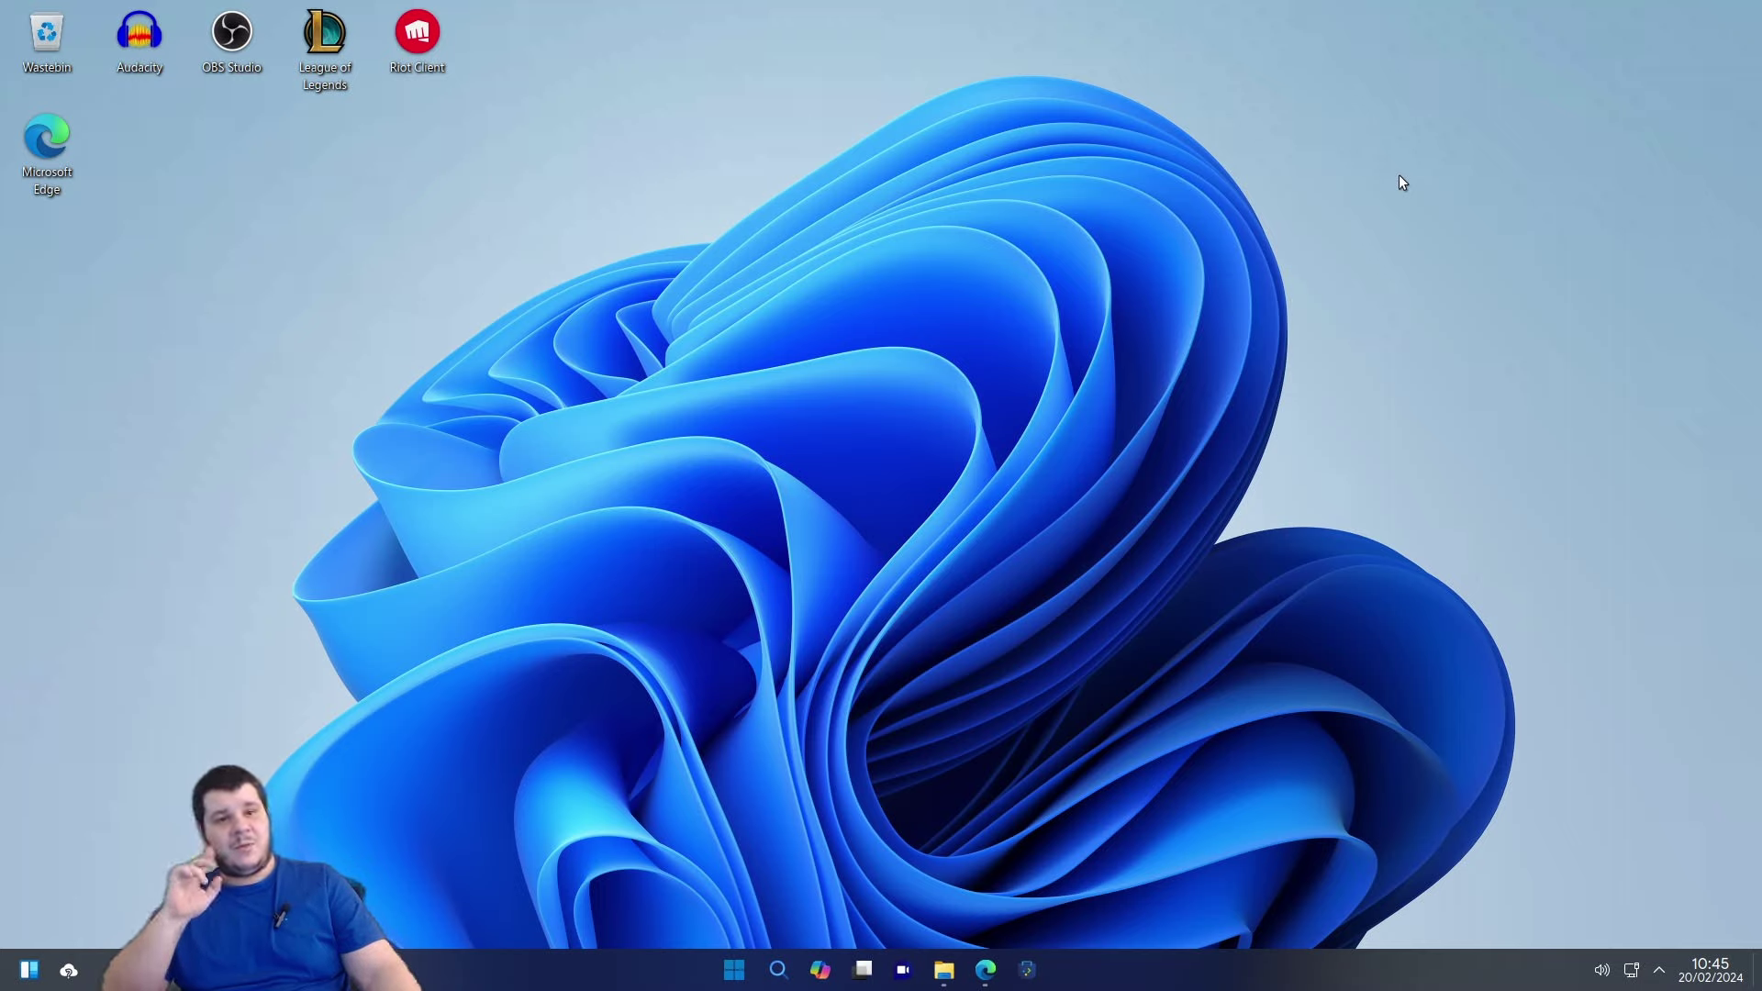
pyautogui.moveTo(319, 109); pyautogui.dragTo(466, 48)
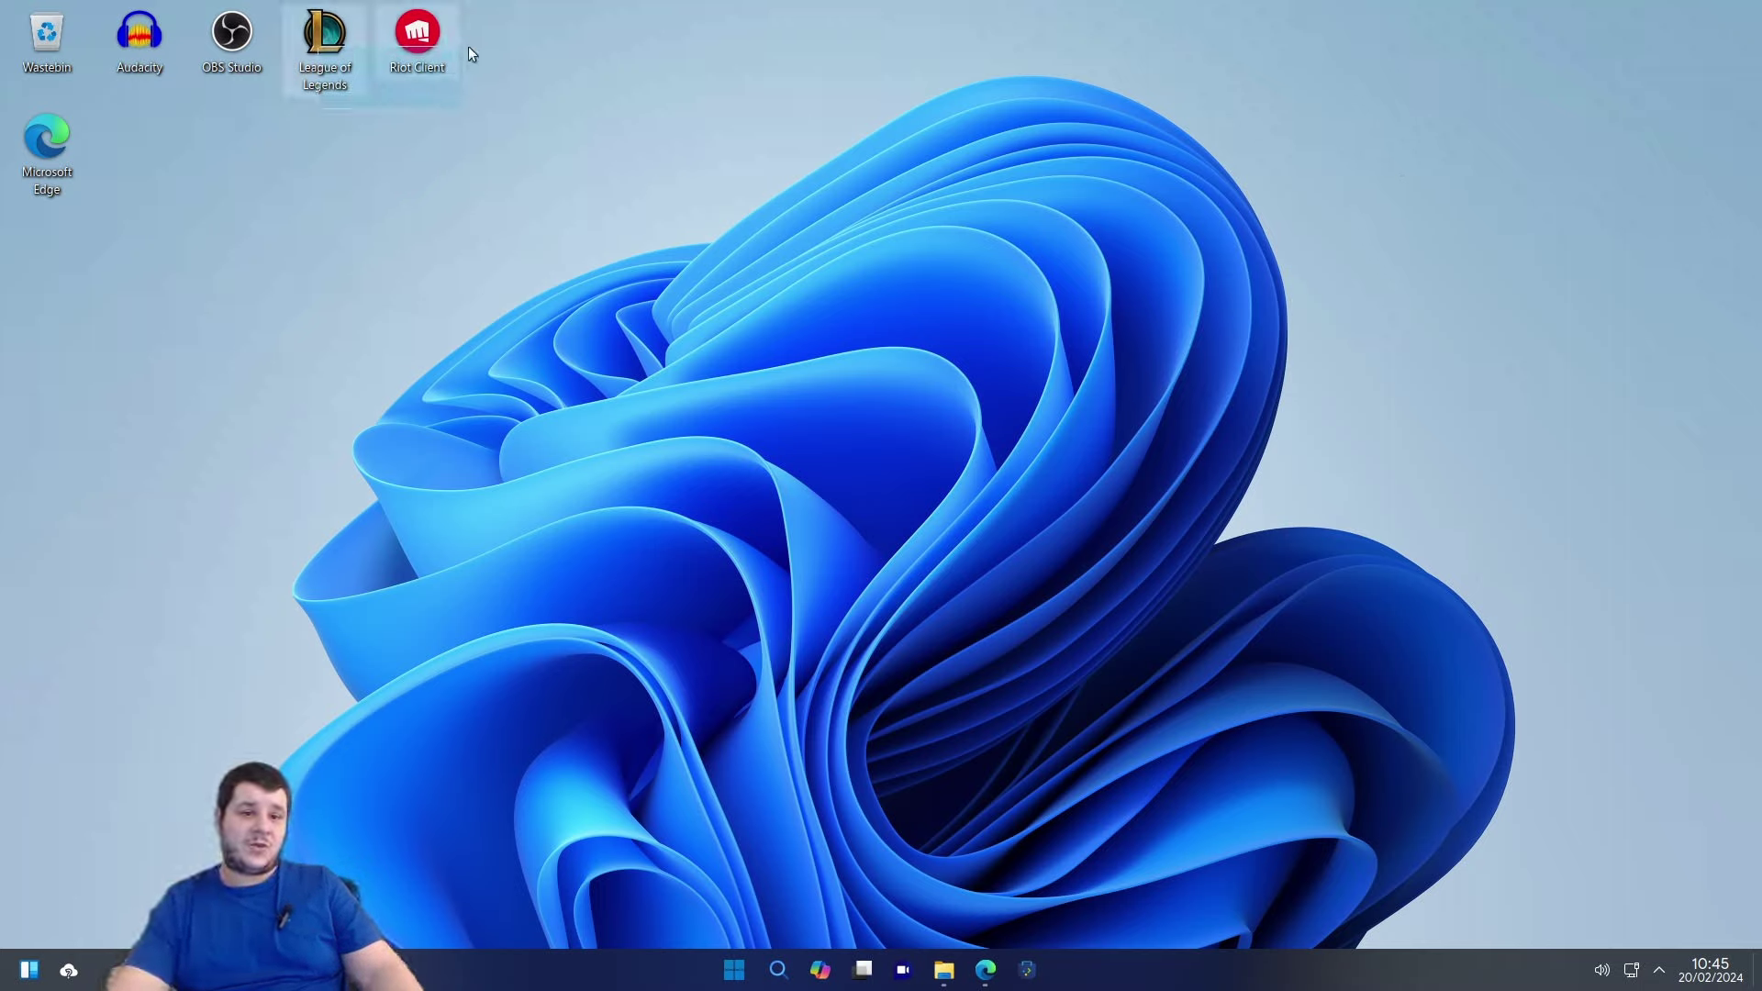